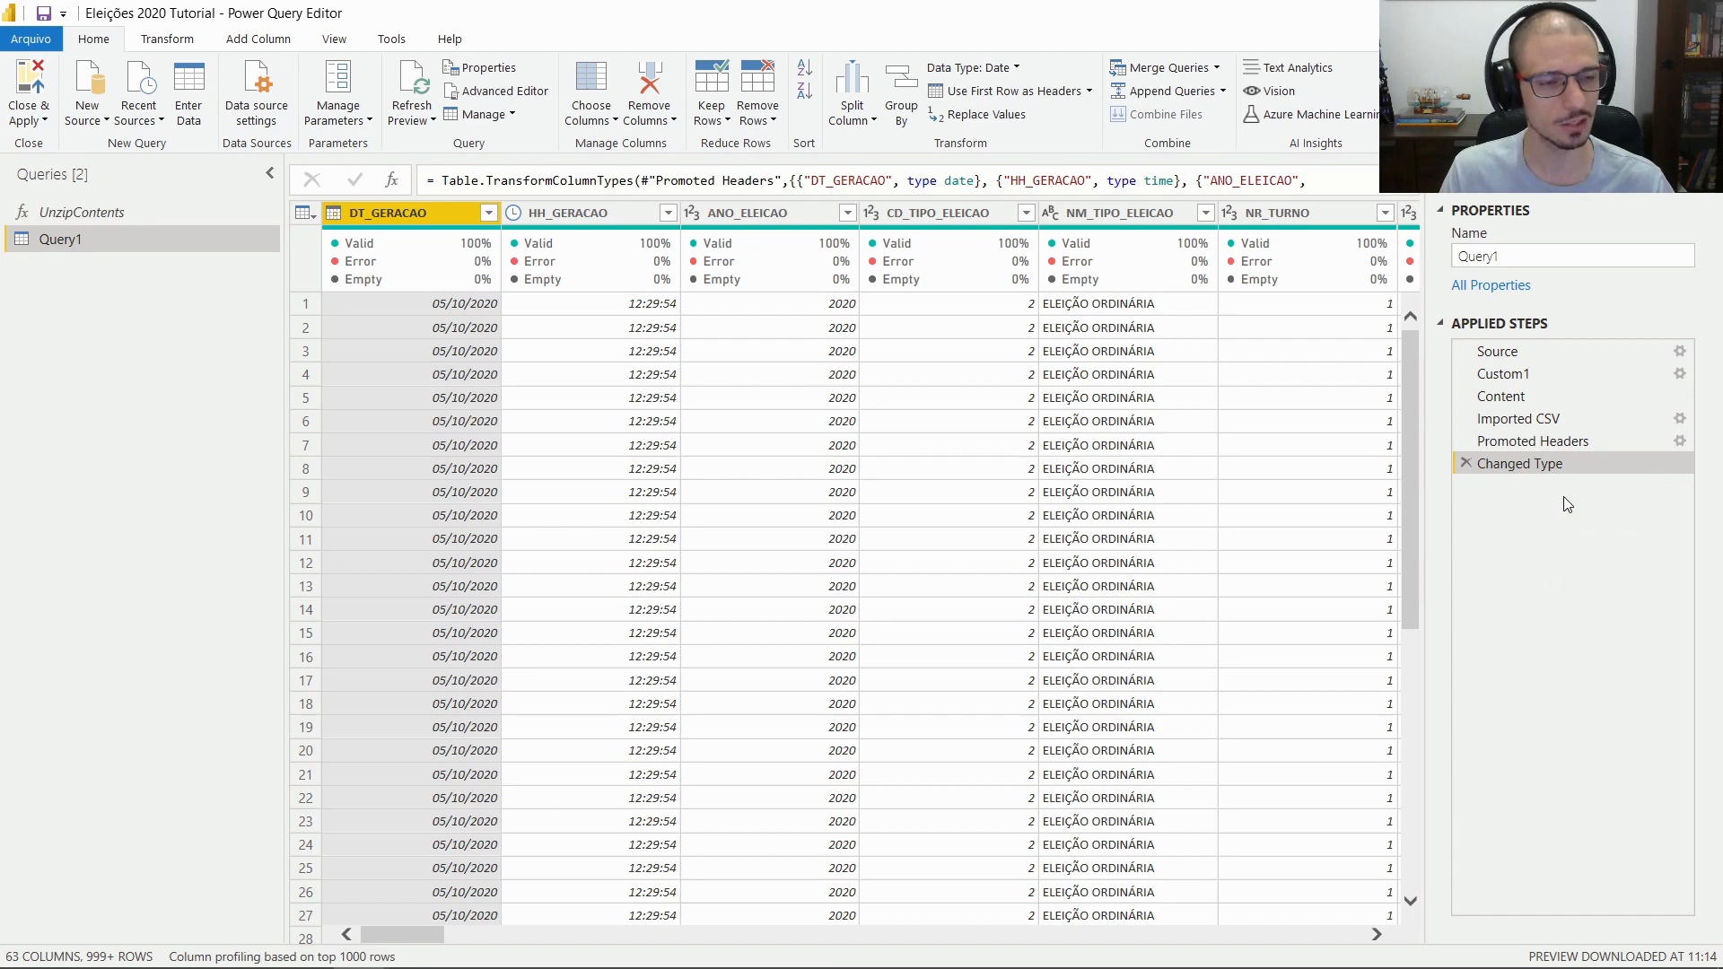
Delete Query1's Changed Type, Promoted Headers, Imported CSV and Content steps, then check Source and Custom1
{"action": "left_click", "coordinate": [1467, 466]}
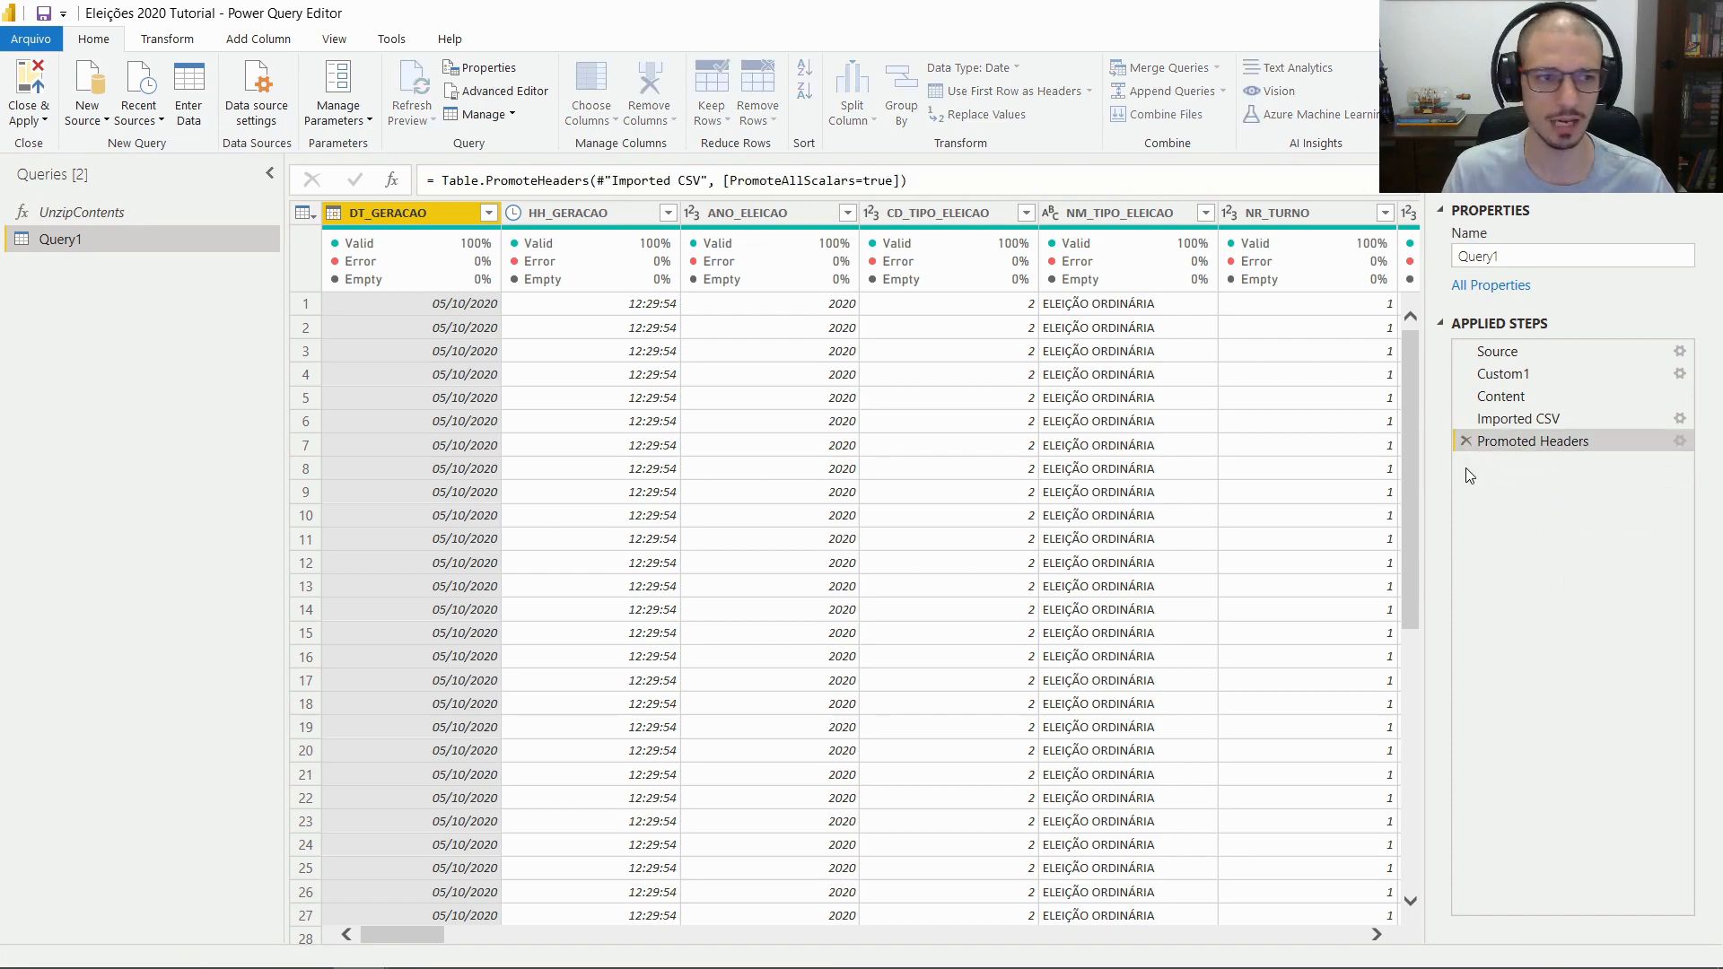
{"action": "left_click", "coordinate": [1466, 441]}
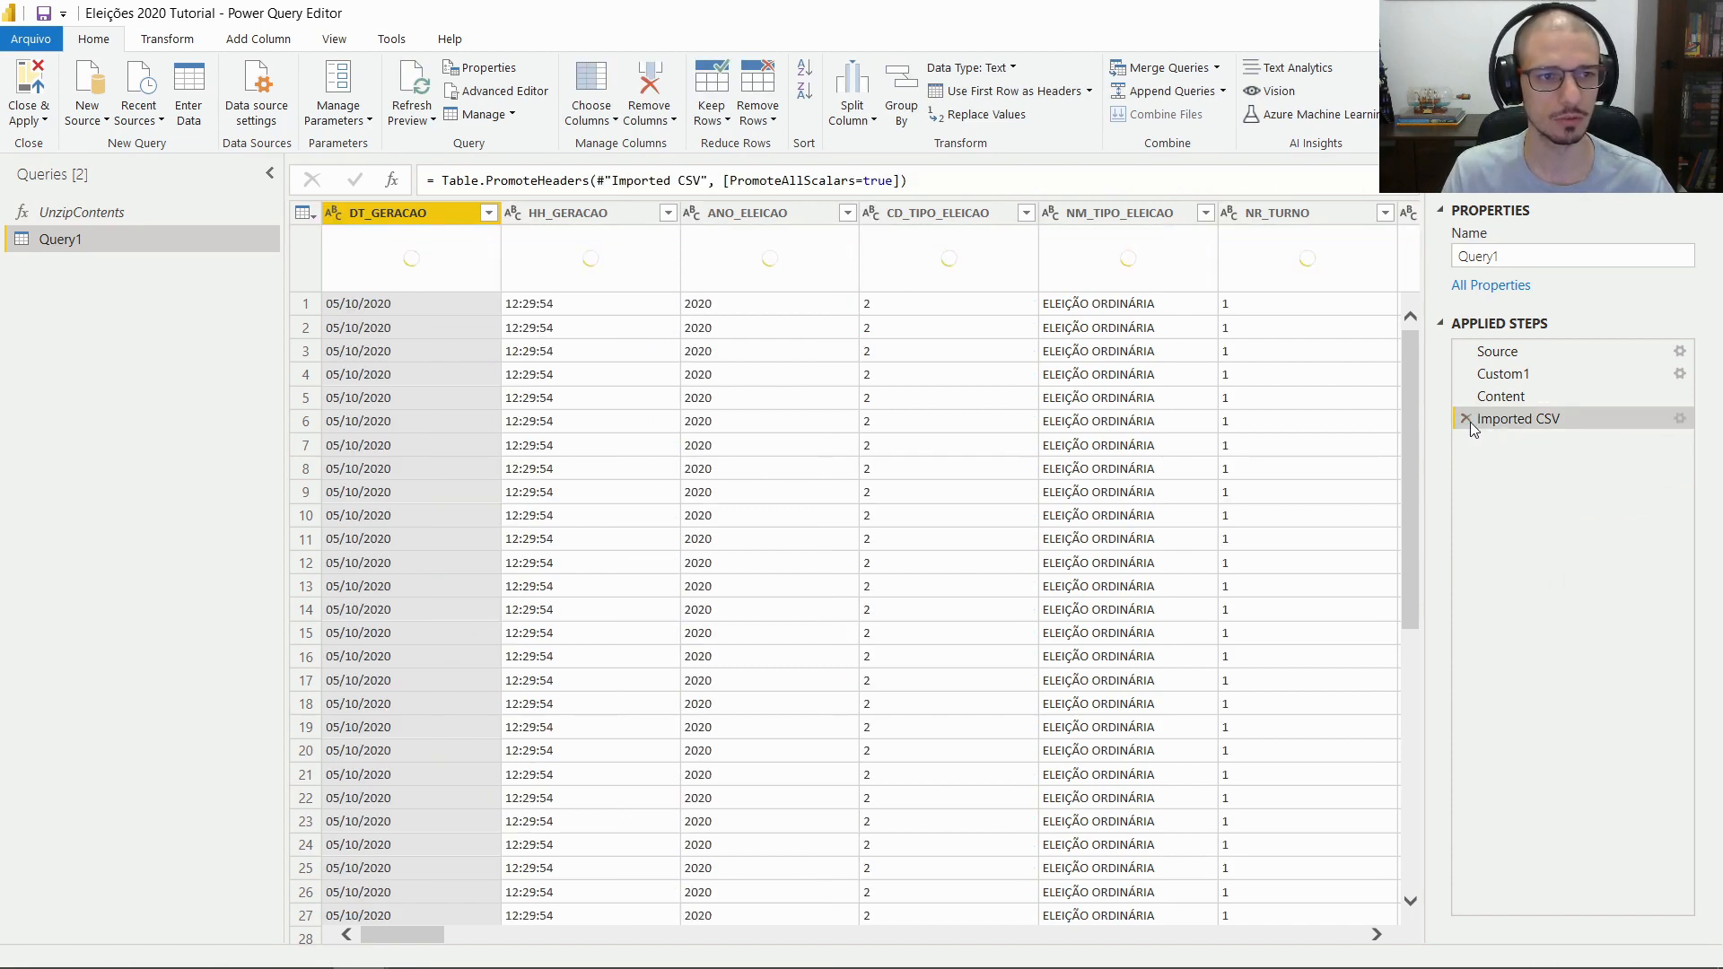
{"action": "left_click", "coordinate": [1467, 418]}
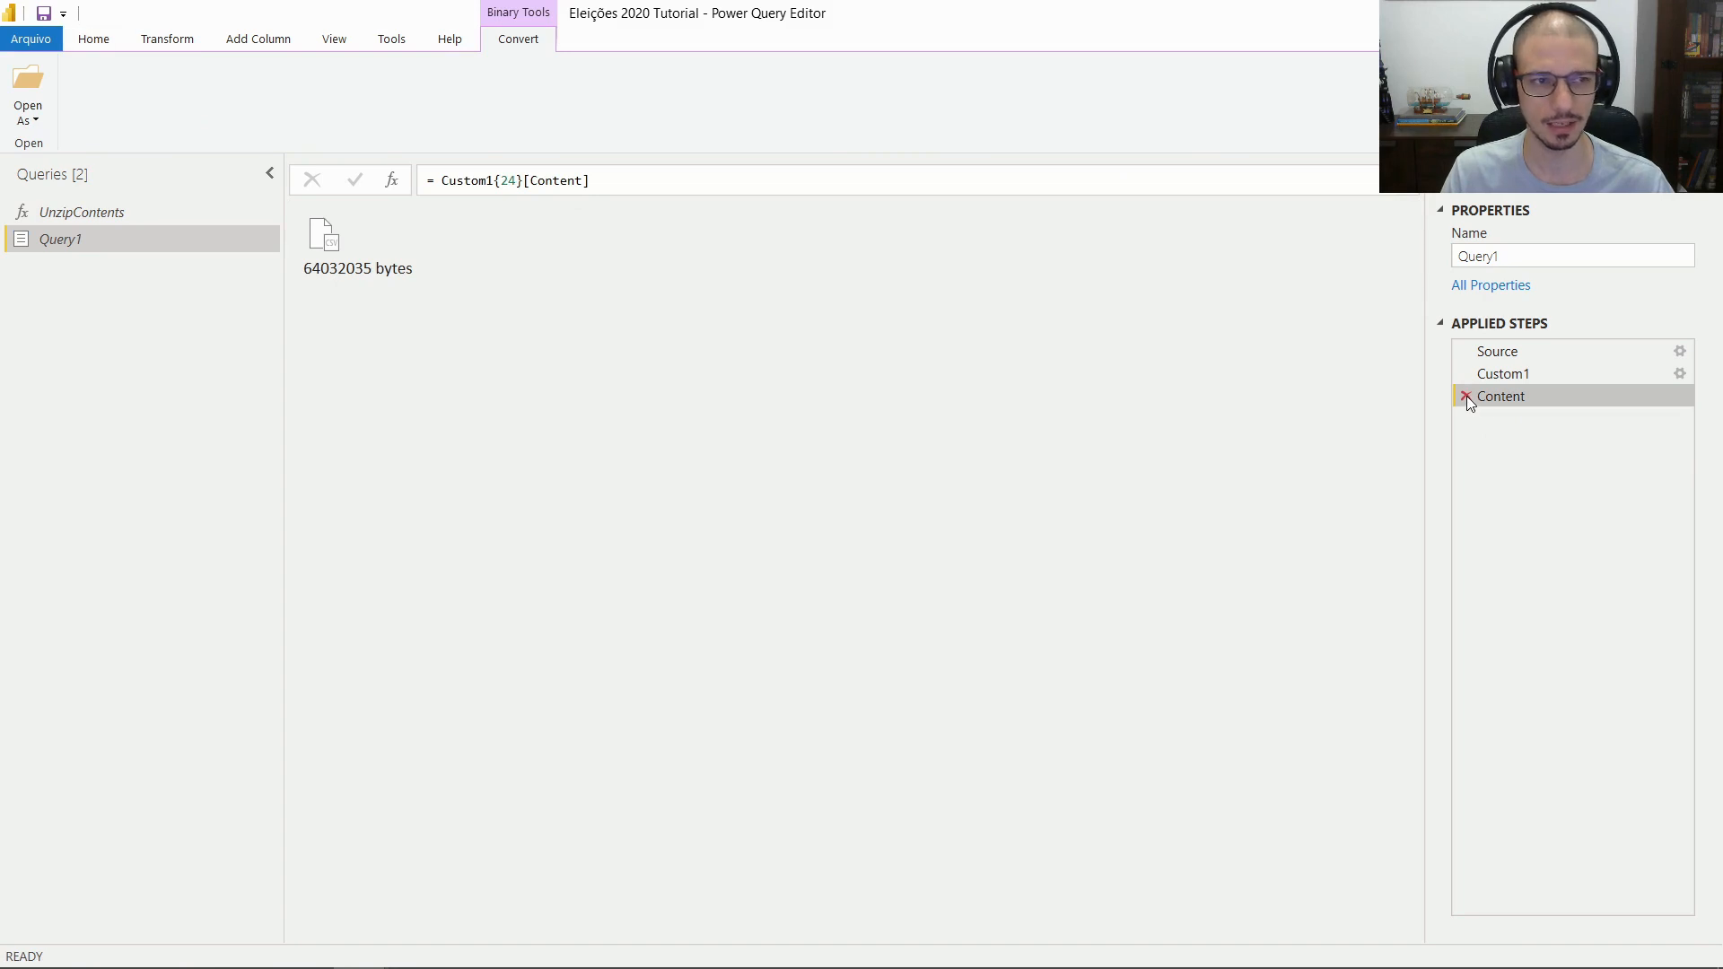
{"action": "left_click", "coordinate": [1467, 396]}
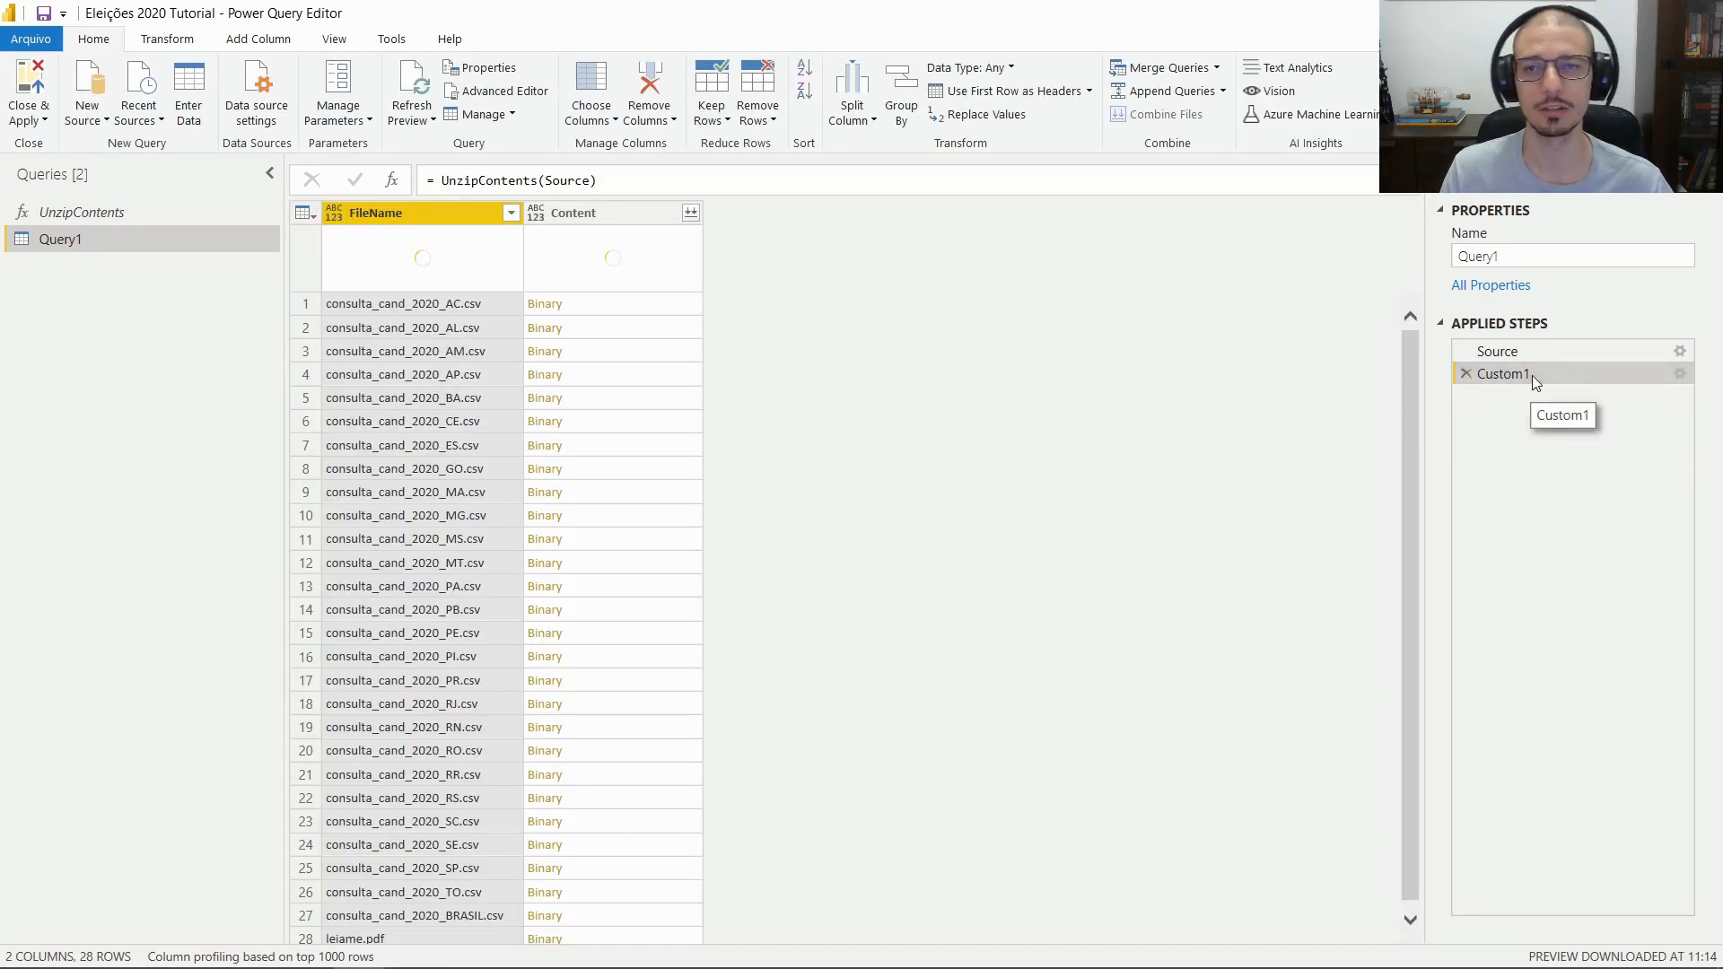
{"action": "left_click", "coordinate": [1532, 359]}
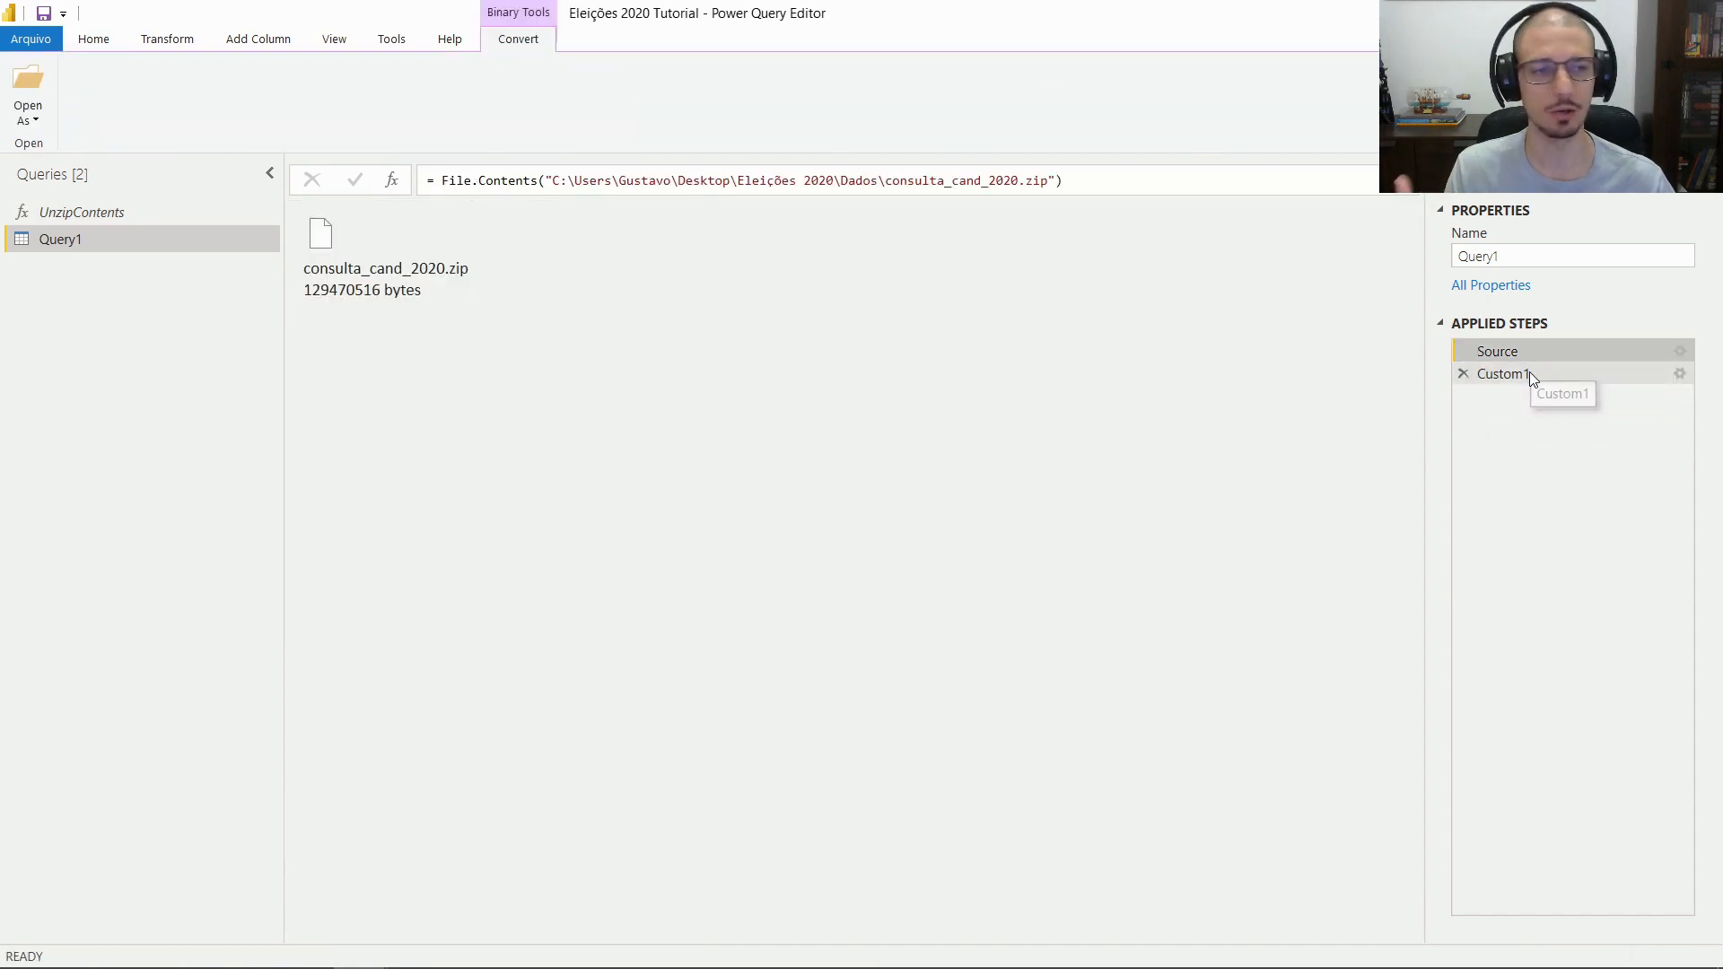
{"action": "left_click", "coordinate": [1529, 372]}
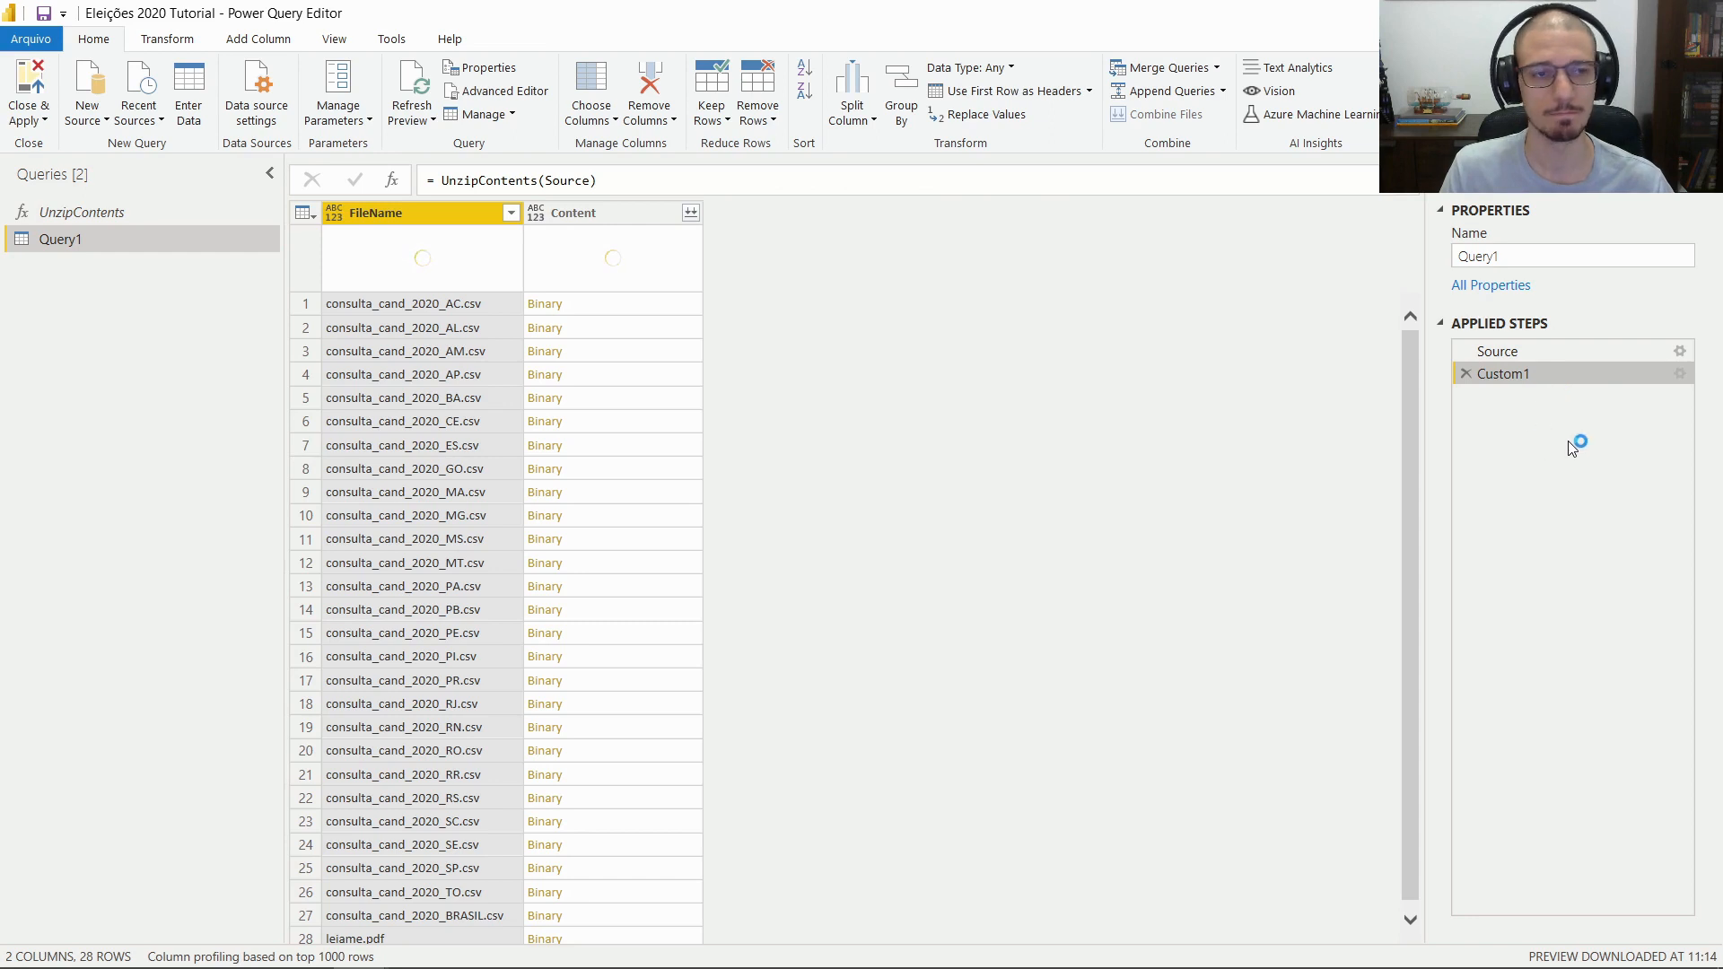
Rename Query1's Custom1 applied step to 'UnzipContents'
{"action": "right_click", "coordinate": [1564, 369]}
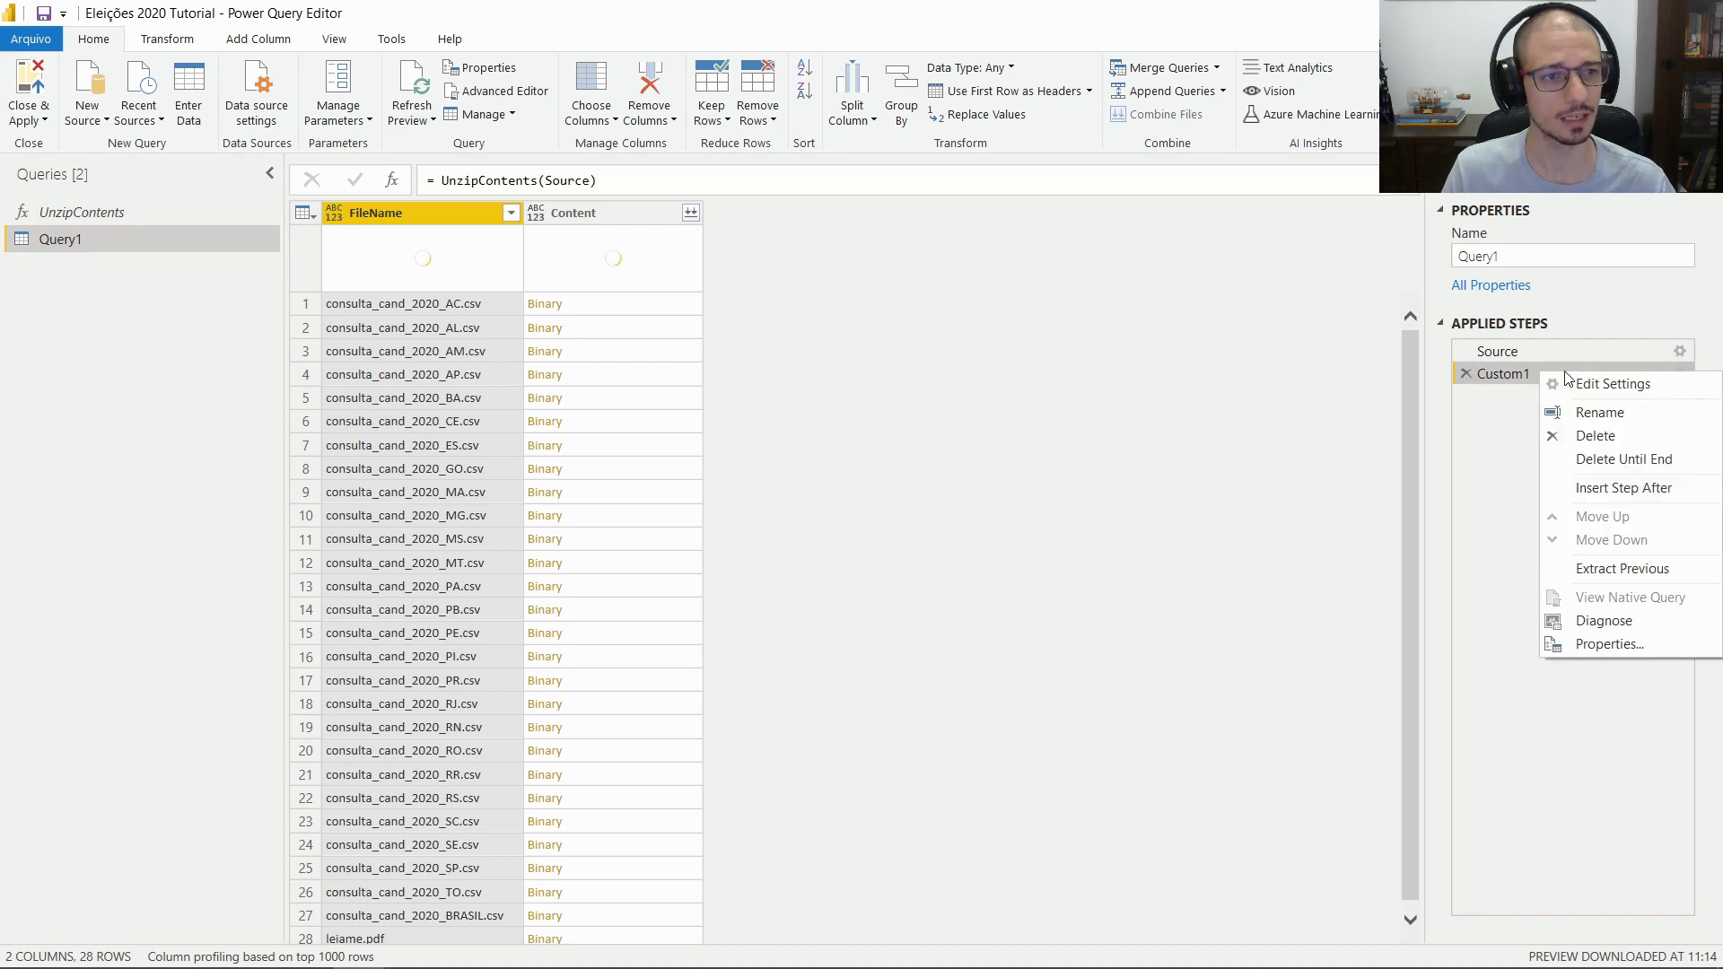
{"action": "left_click", "coordinate": [1586, 415]}
{"action": "type", "text": "Unzipo"}
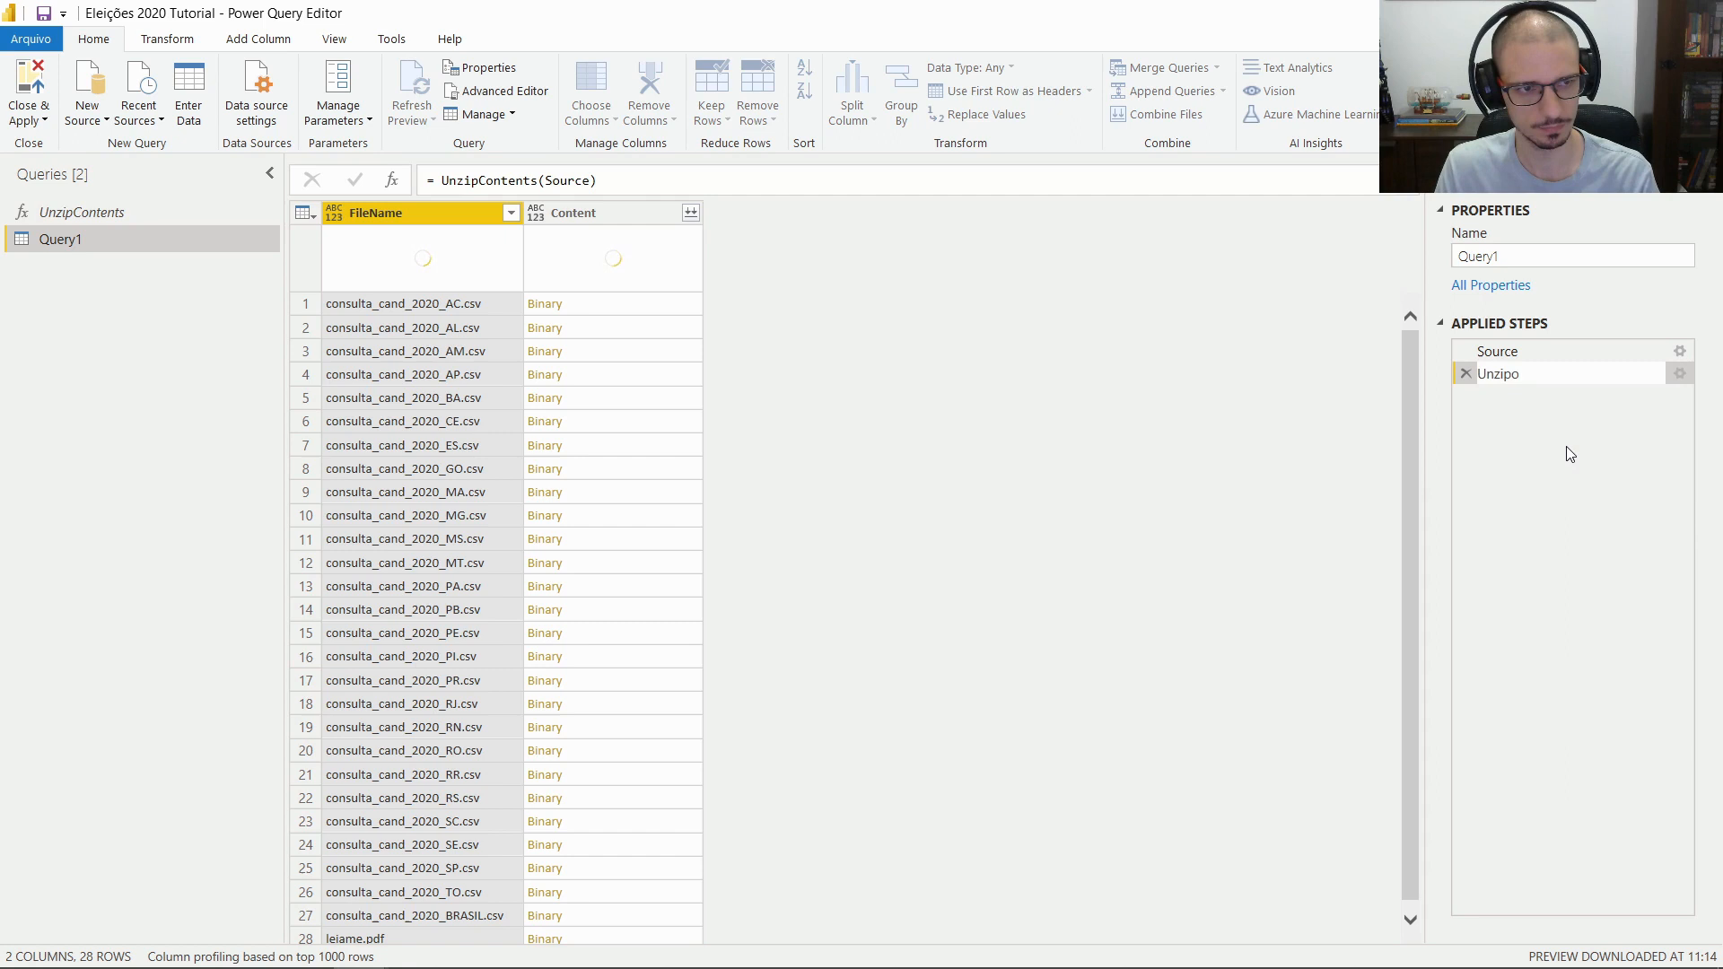
{"action": "key", "text": "BackSpace"}
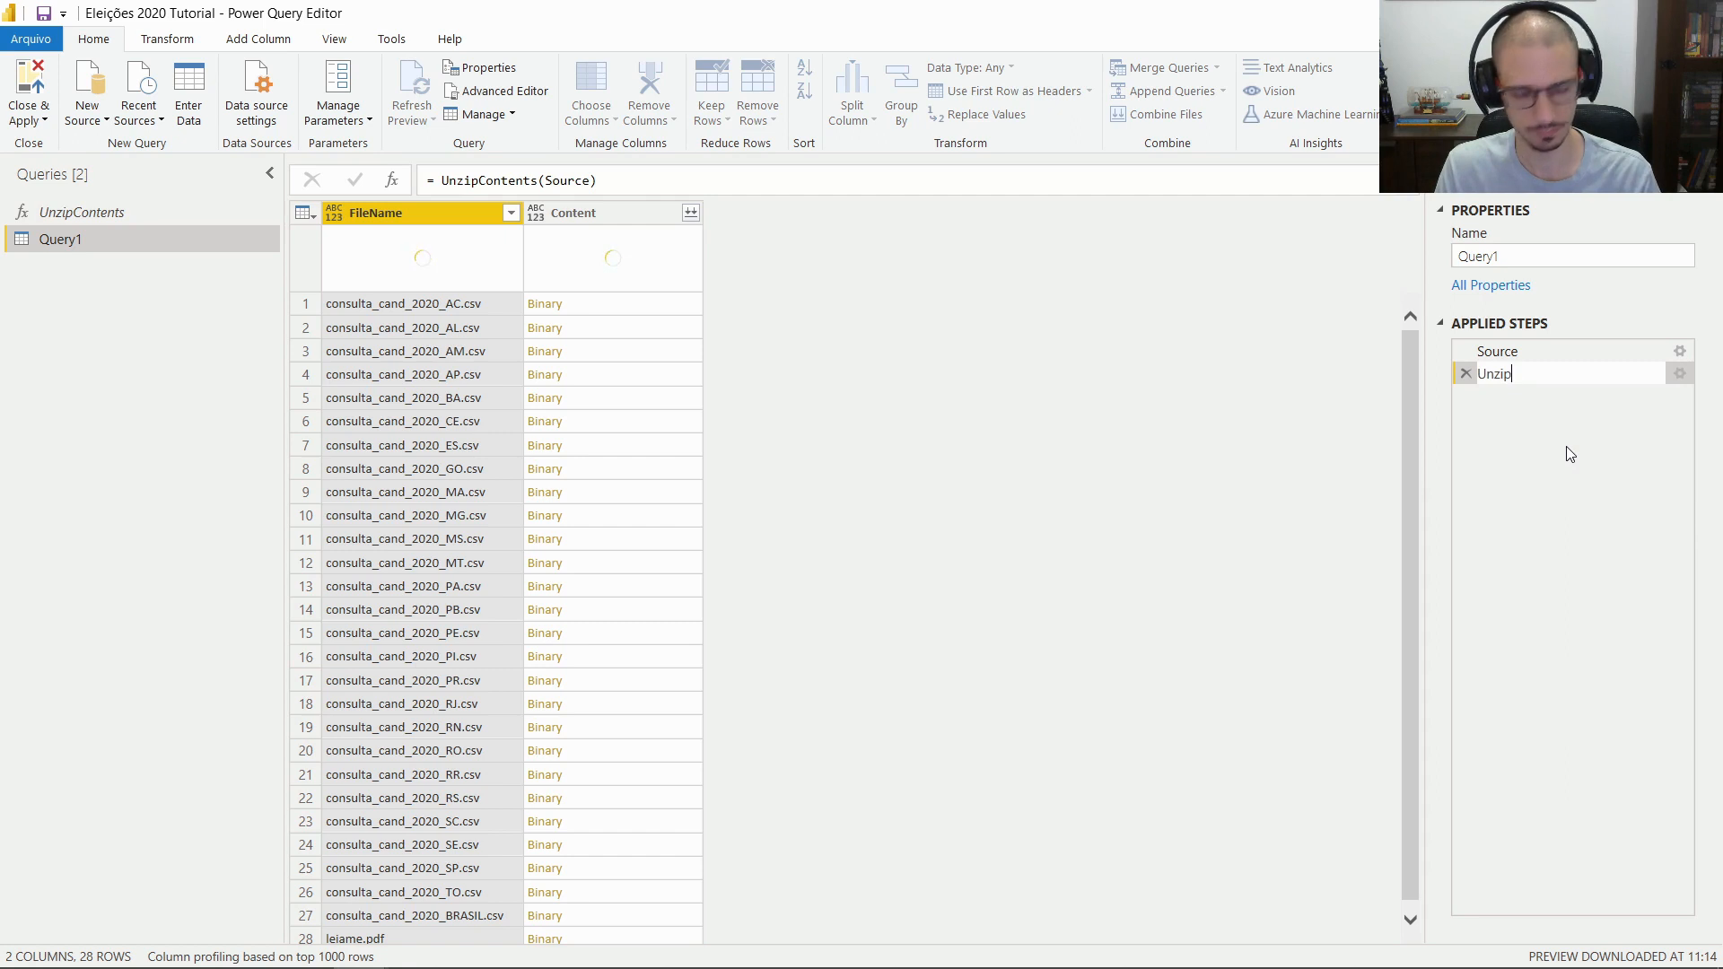
{"action": "type", "text": "Contents"}
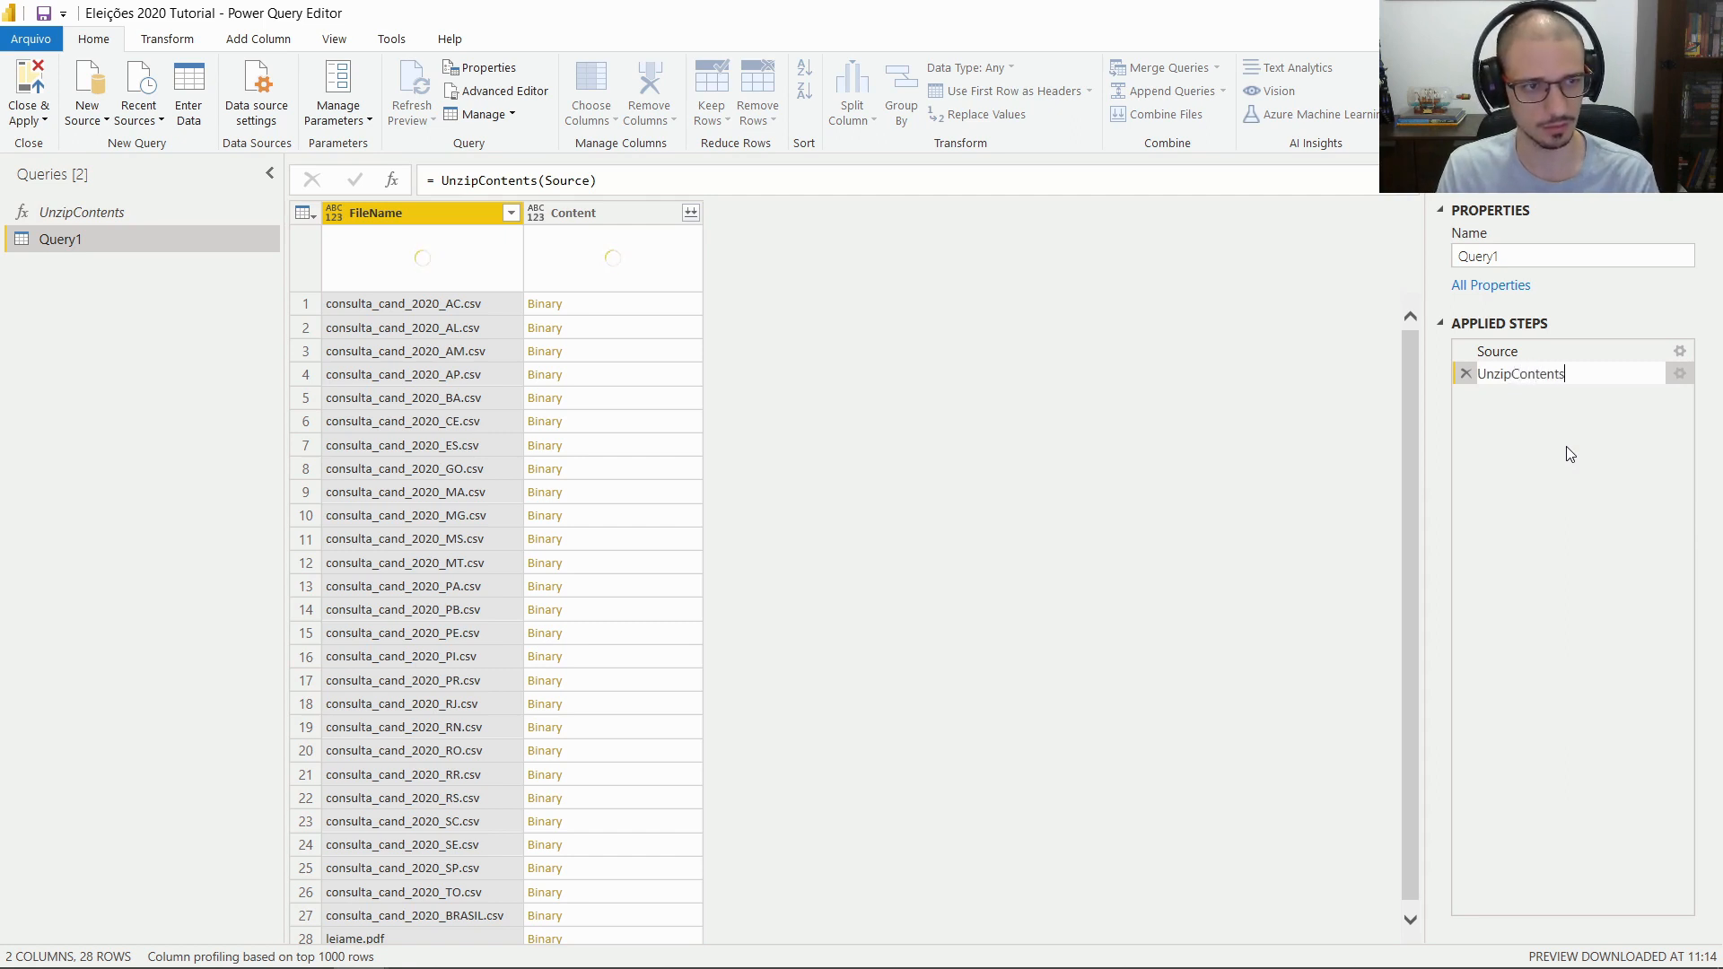
{"action": "key", "text": "Return"}
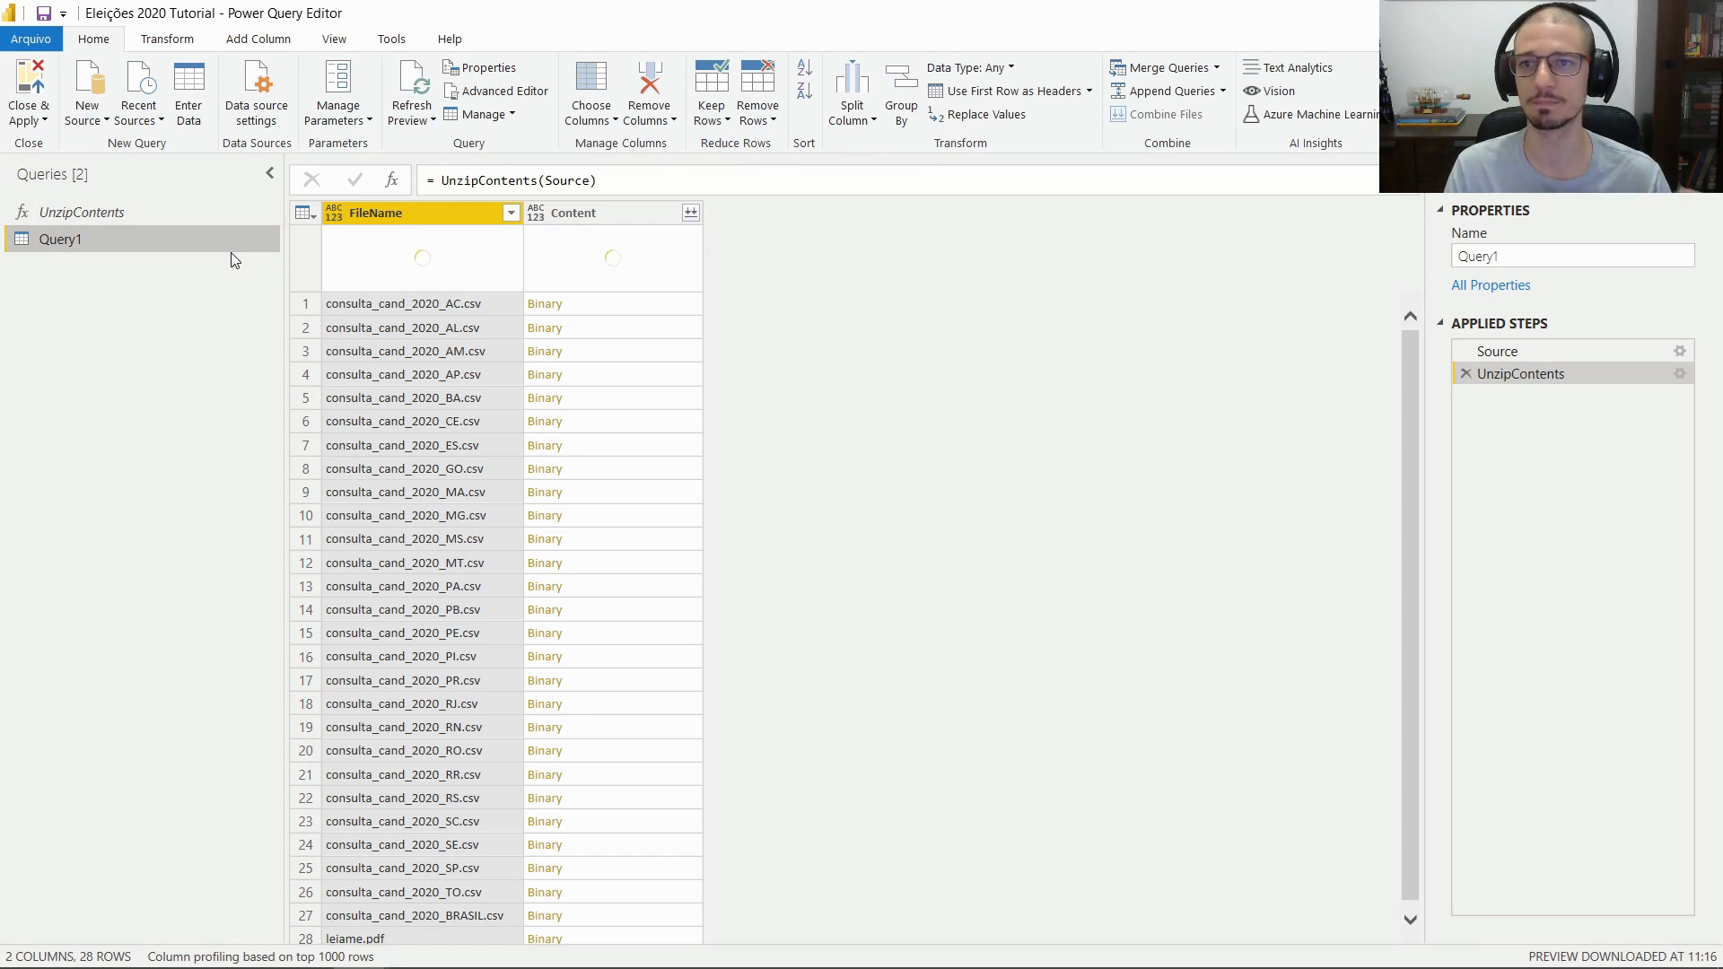
Rename Query1 in the Queries pane to 'ZipConsultaCandidatoDesktop'
{"action": "double_click", "coordinate": [217, 244]}
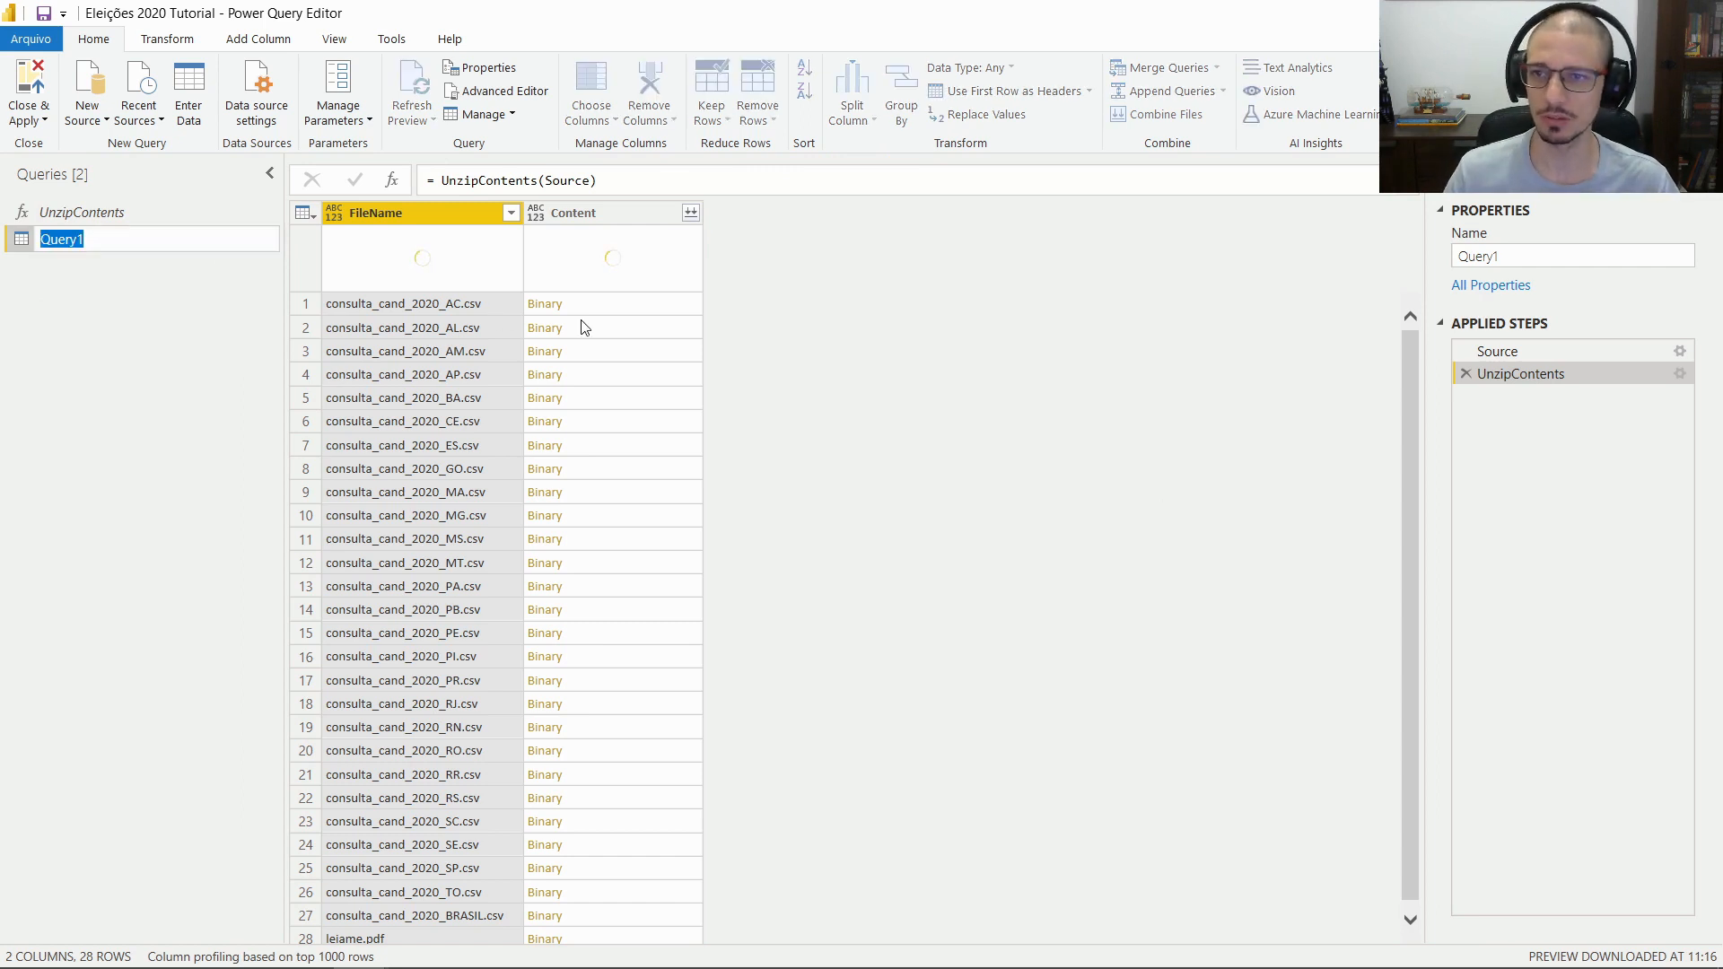
{"action": "type", "text": "Zip"}
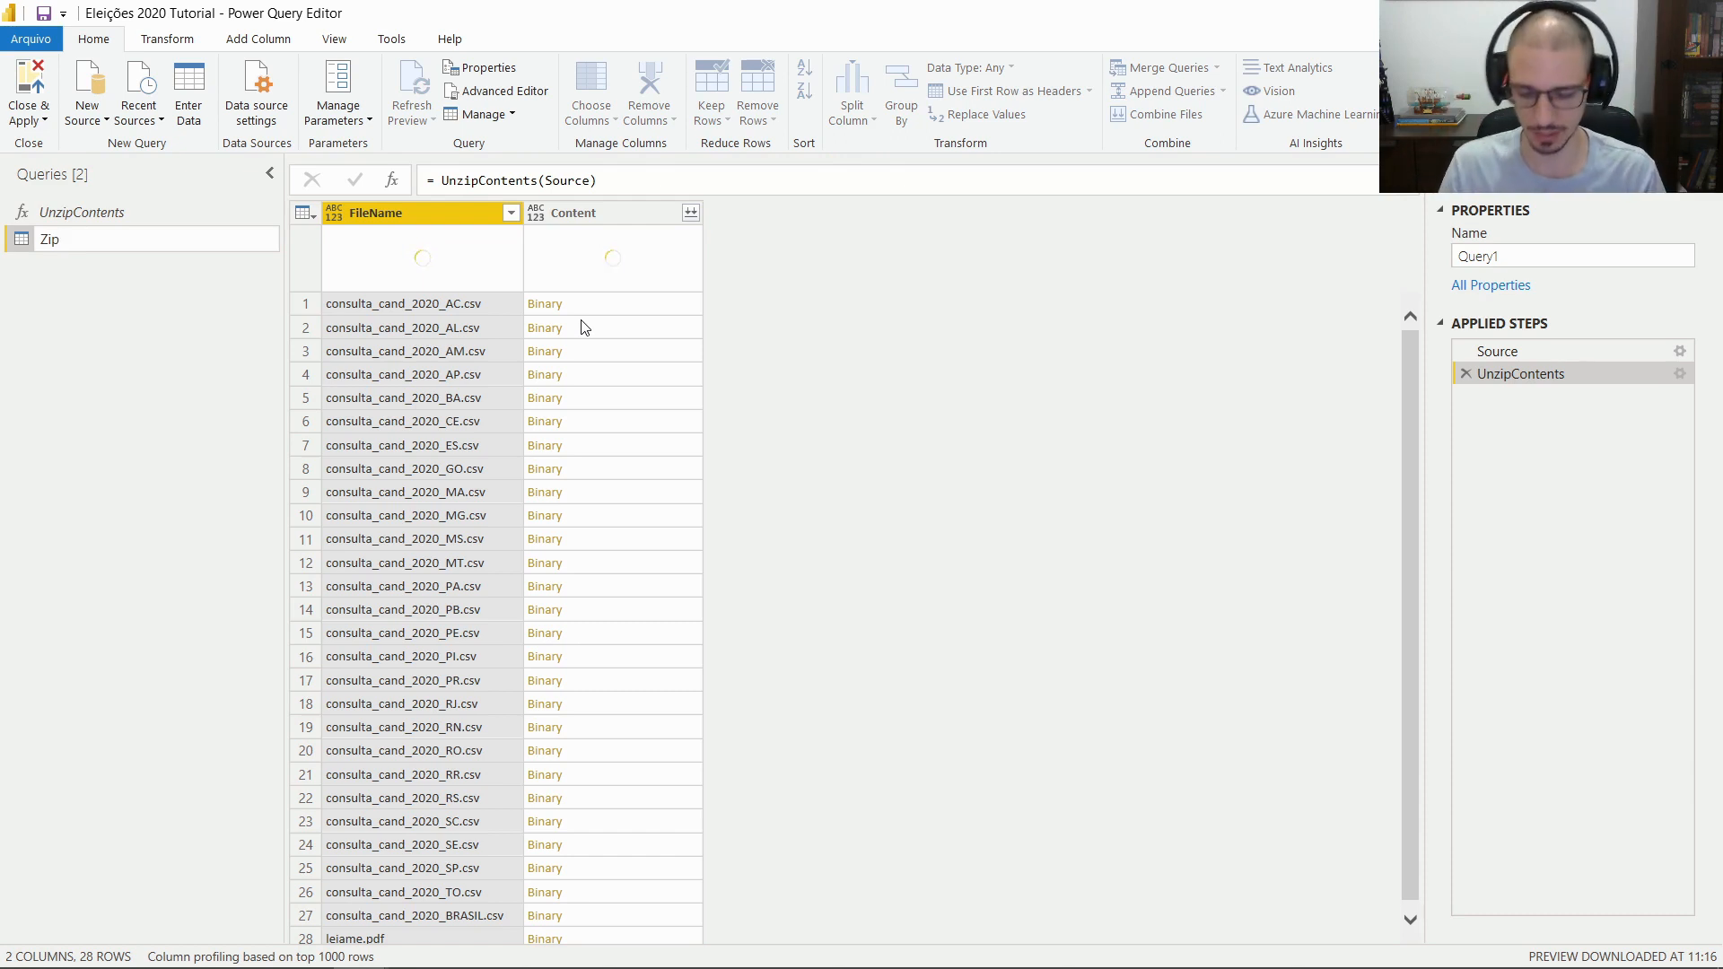
{"action": "type", "text": "Consulta"}
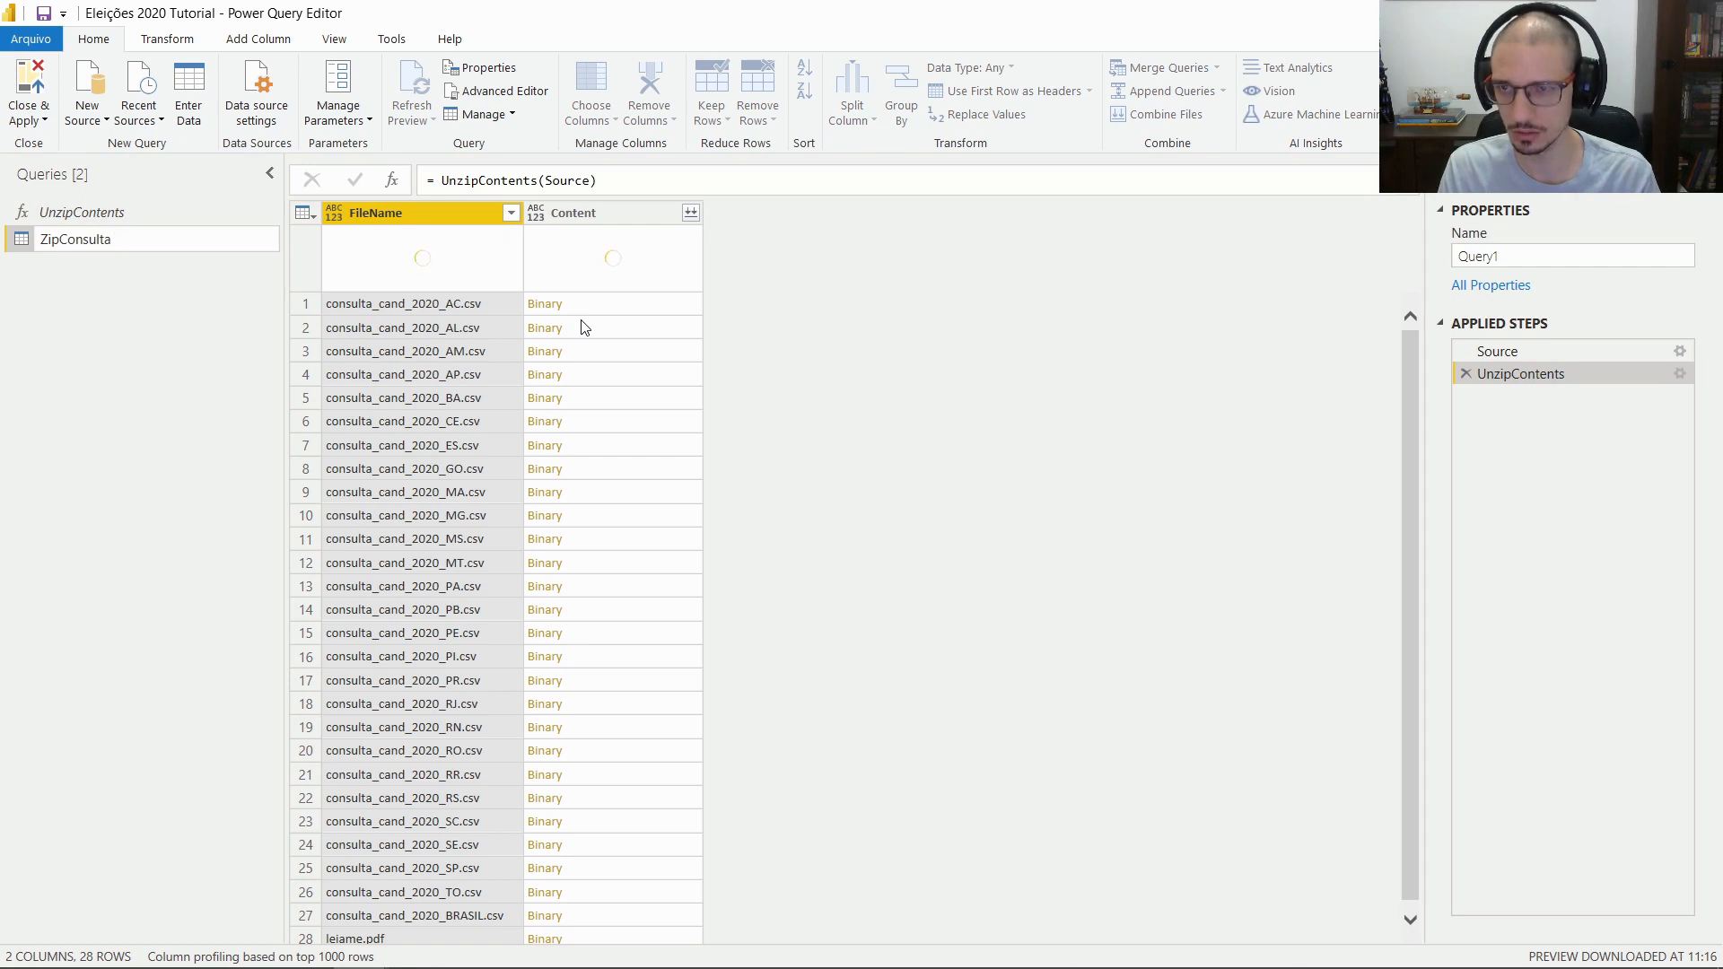
{"action": "type", "text": "Candidato"}
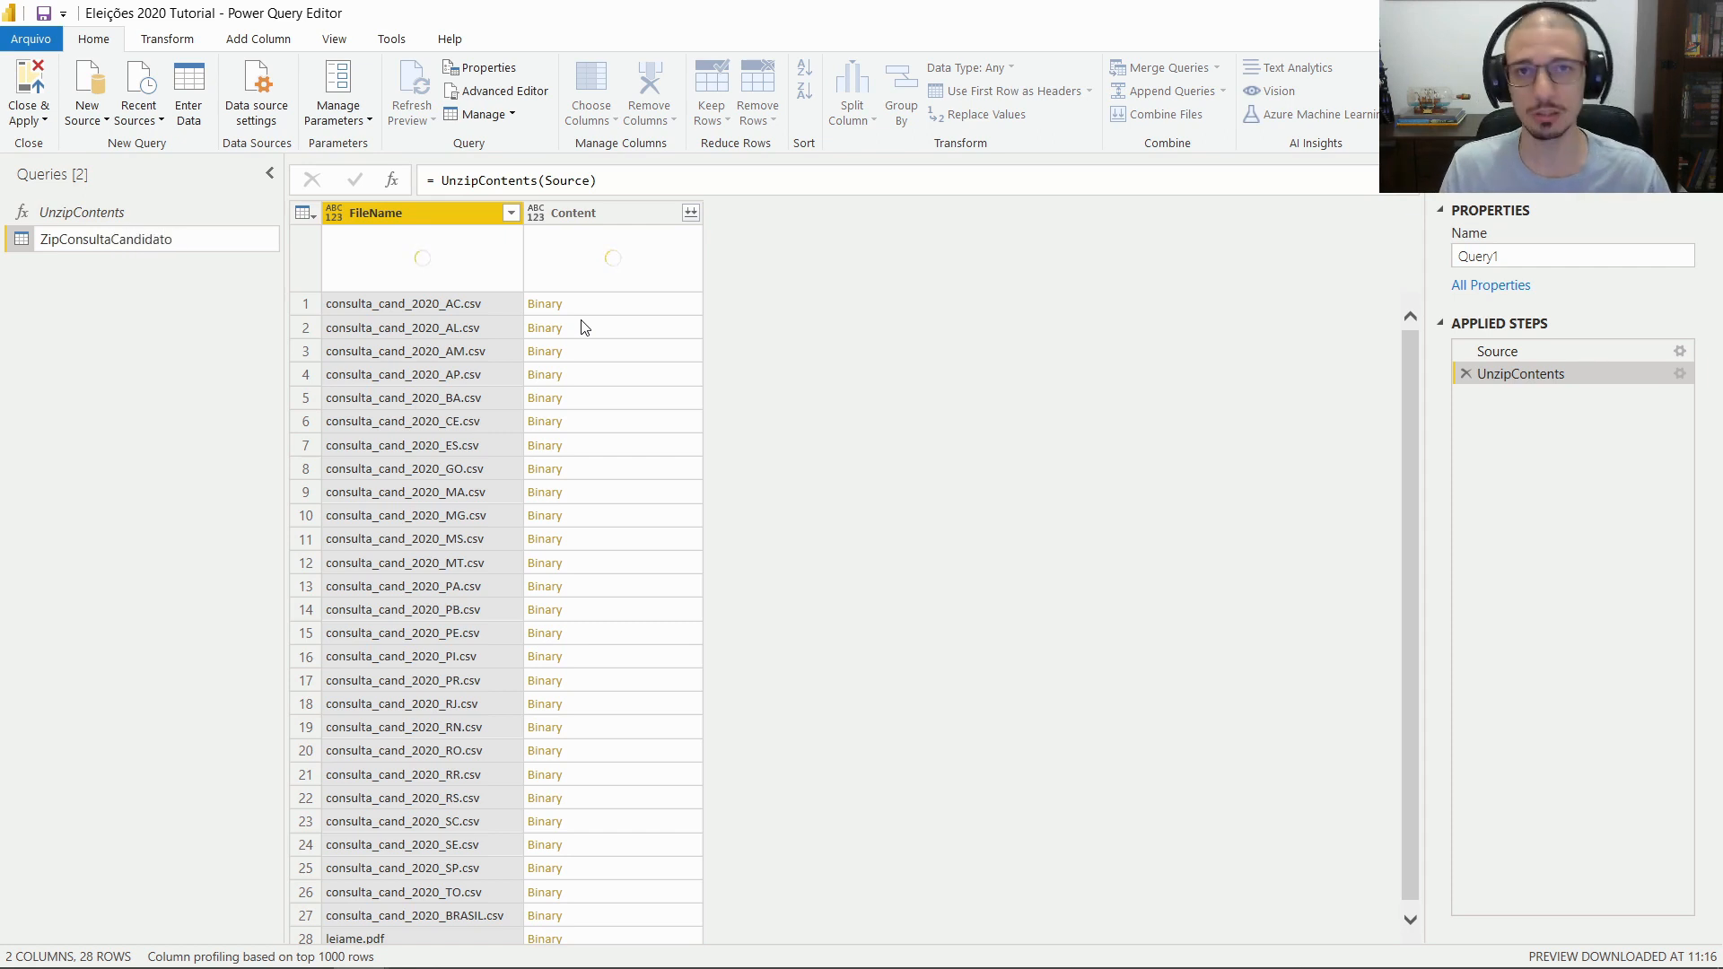
{"action": "type", "text": "Desktop"}
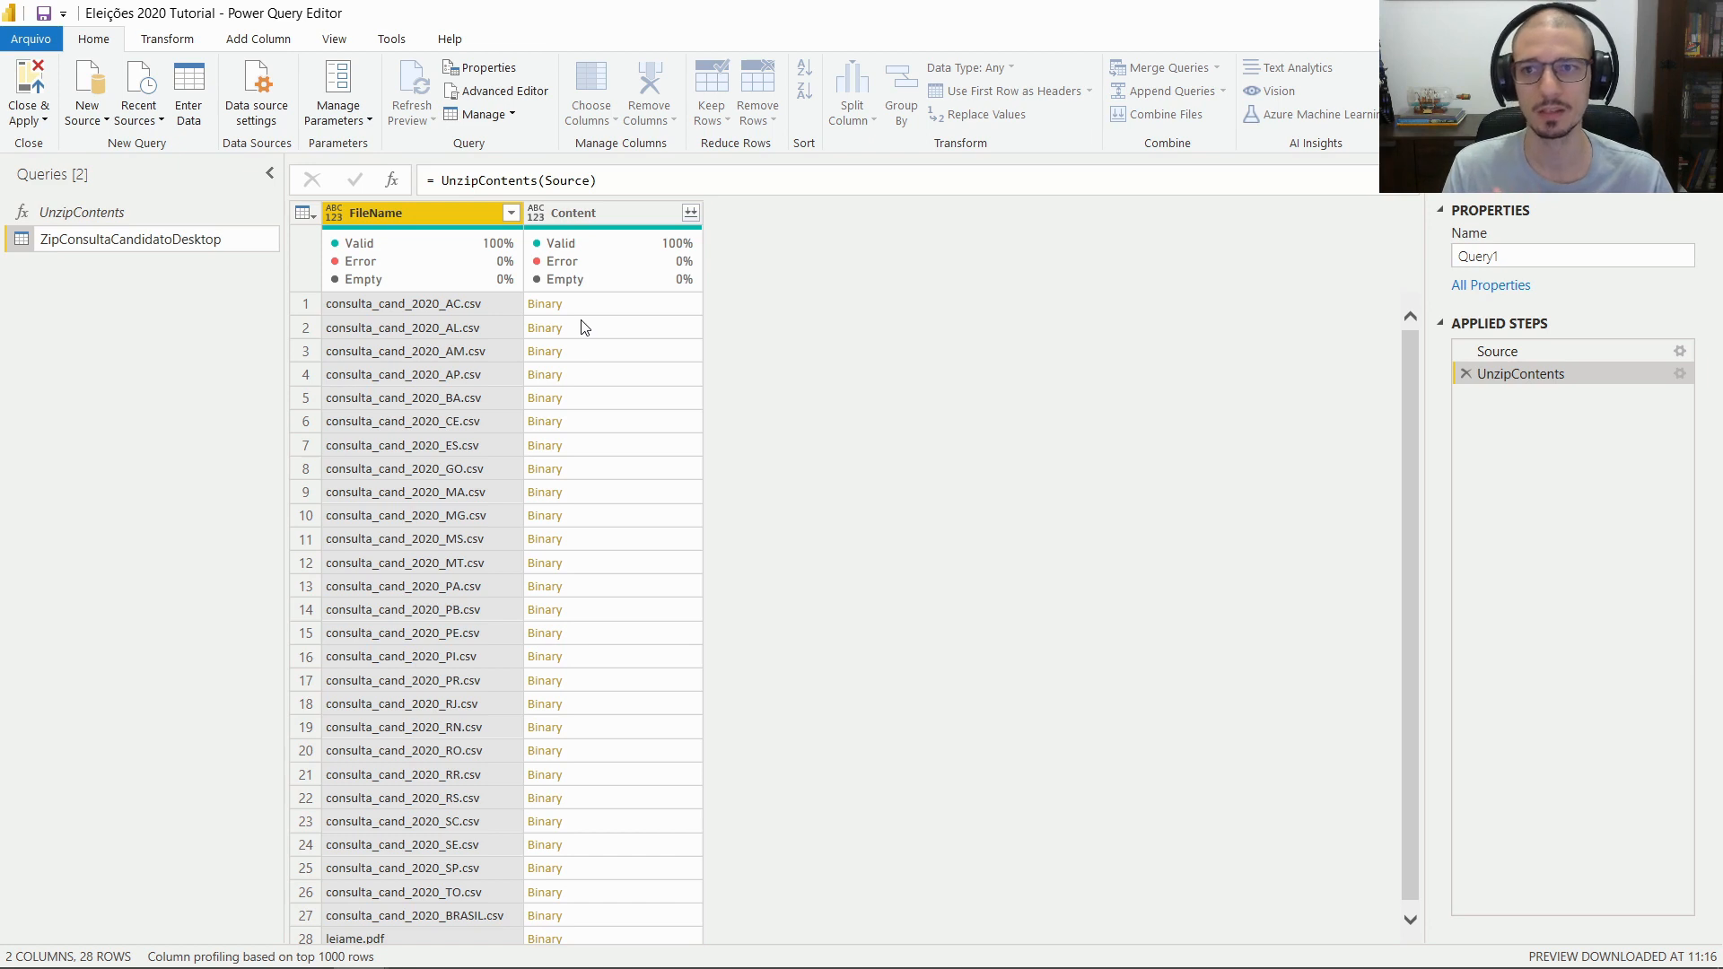
{"action": "key", "text": "ctrl+a"}
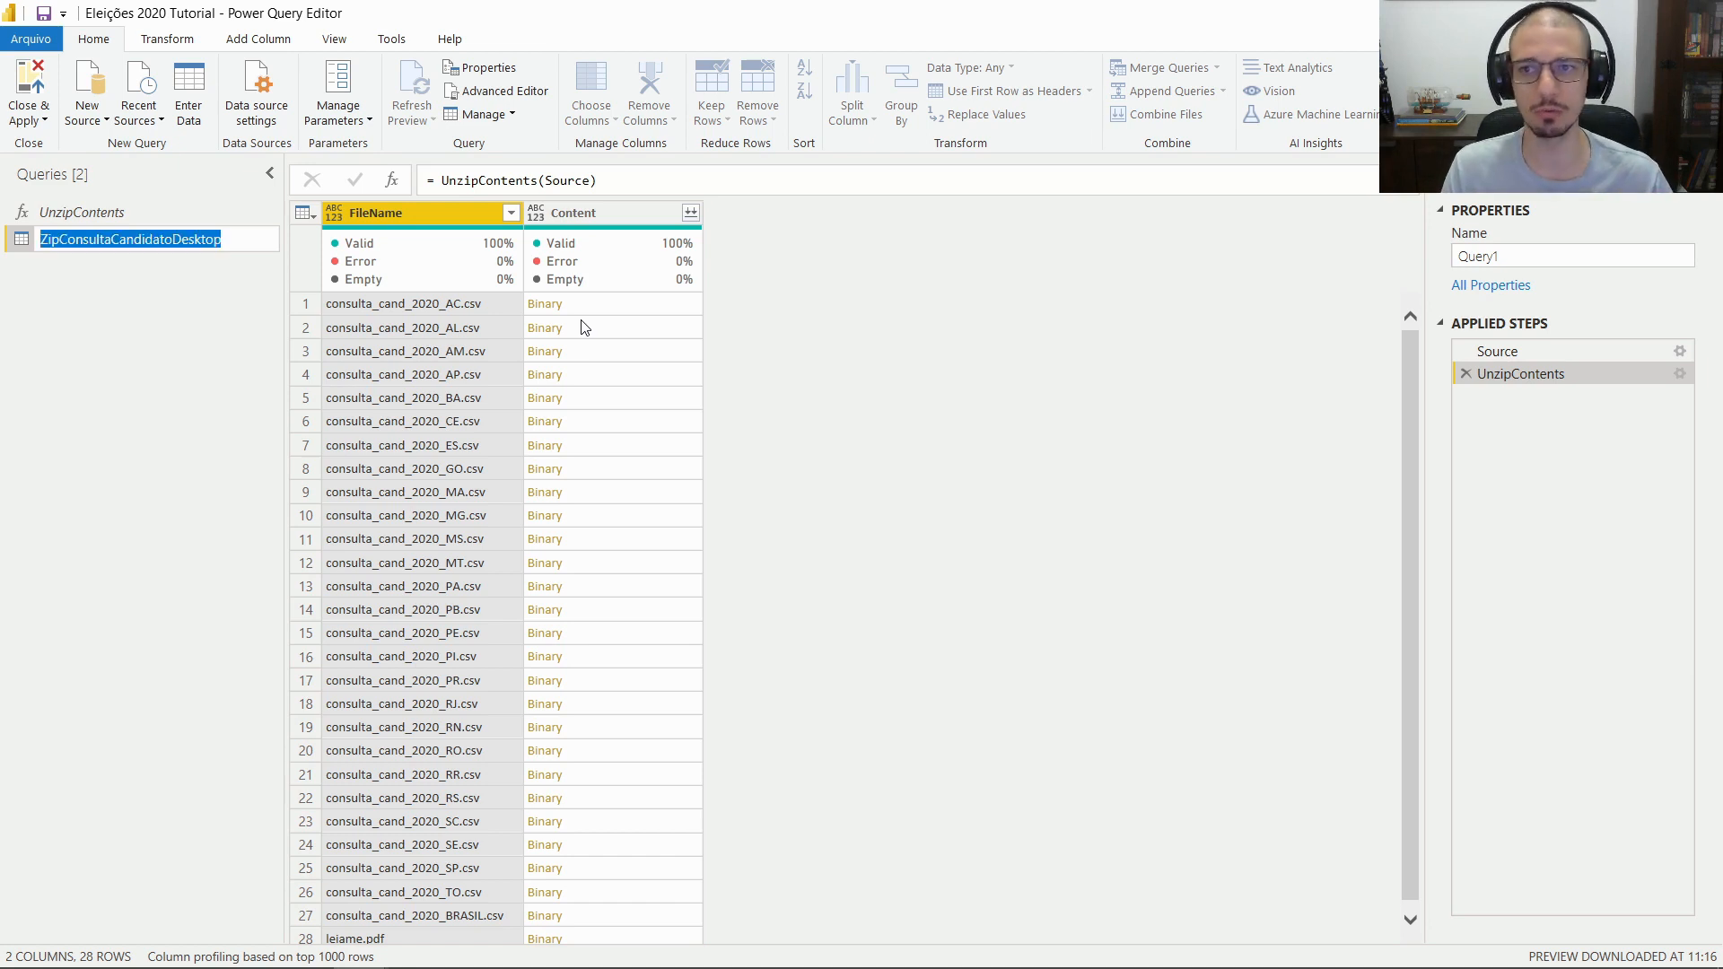
{"action": "key", "text": "End"}
{"action": "key", "text": "shift+Left"}
{"action": "key", "text": "shift+Left"}
{"action": "key", "text": "shift+Left"}
{"action": "key", "text": "shift+Left"}
{"action": "key", "text": "shift+Left"}
{"action": "key", "text": "shift+Left"}
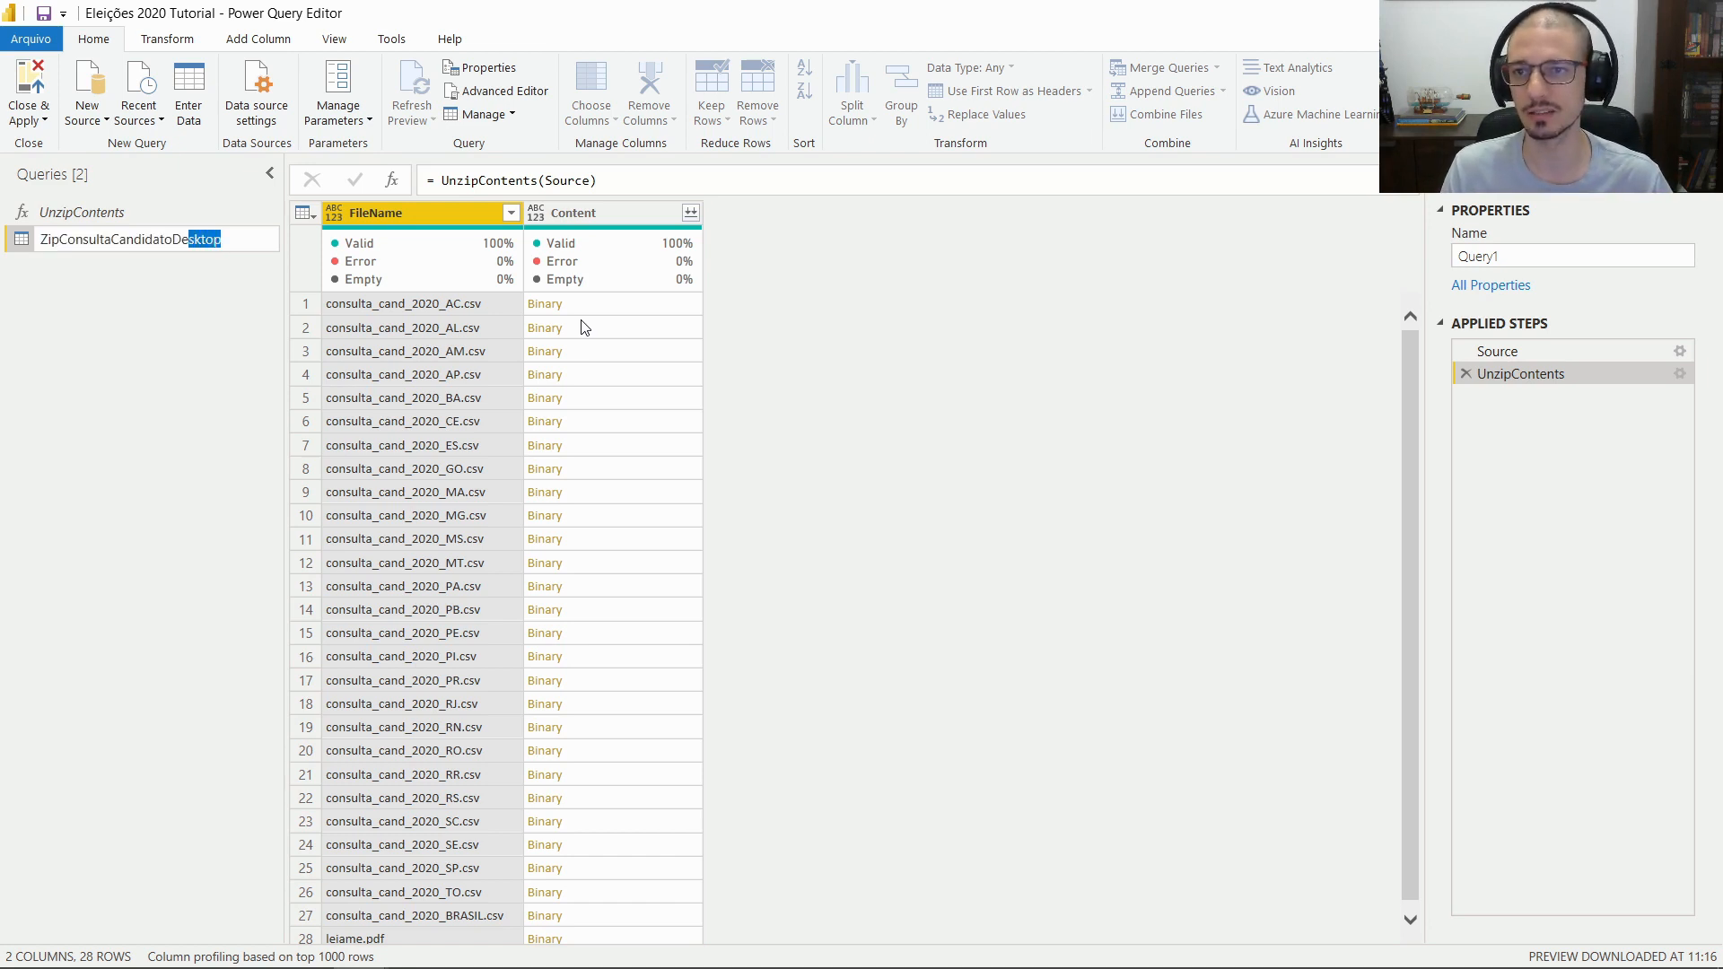
{"action": "key", "text": "shift+Left"}
{"action": "type", "text": "Web"}
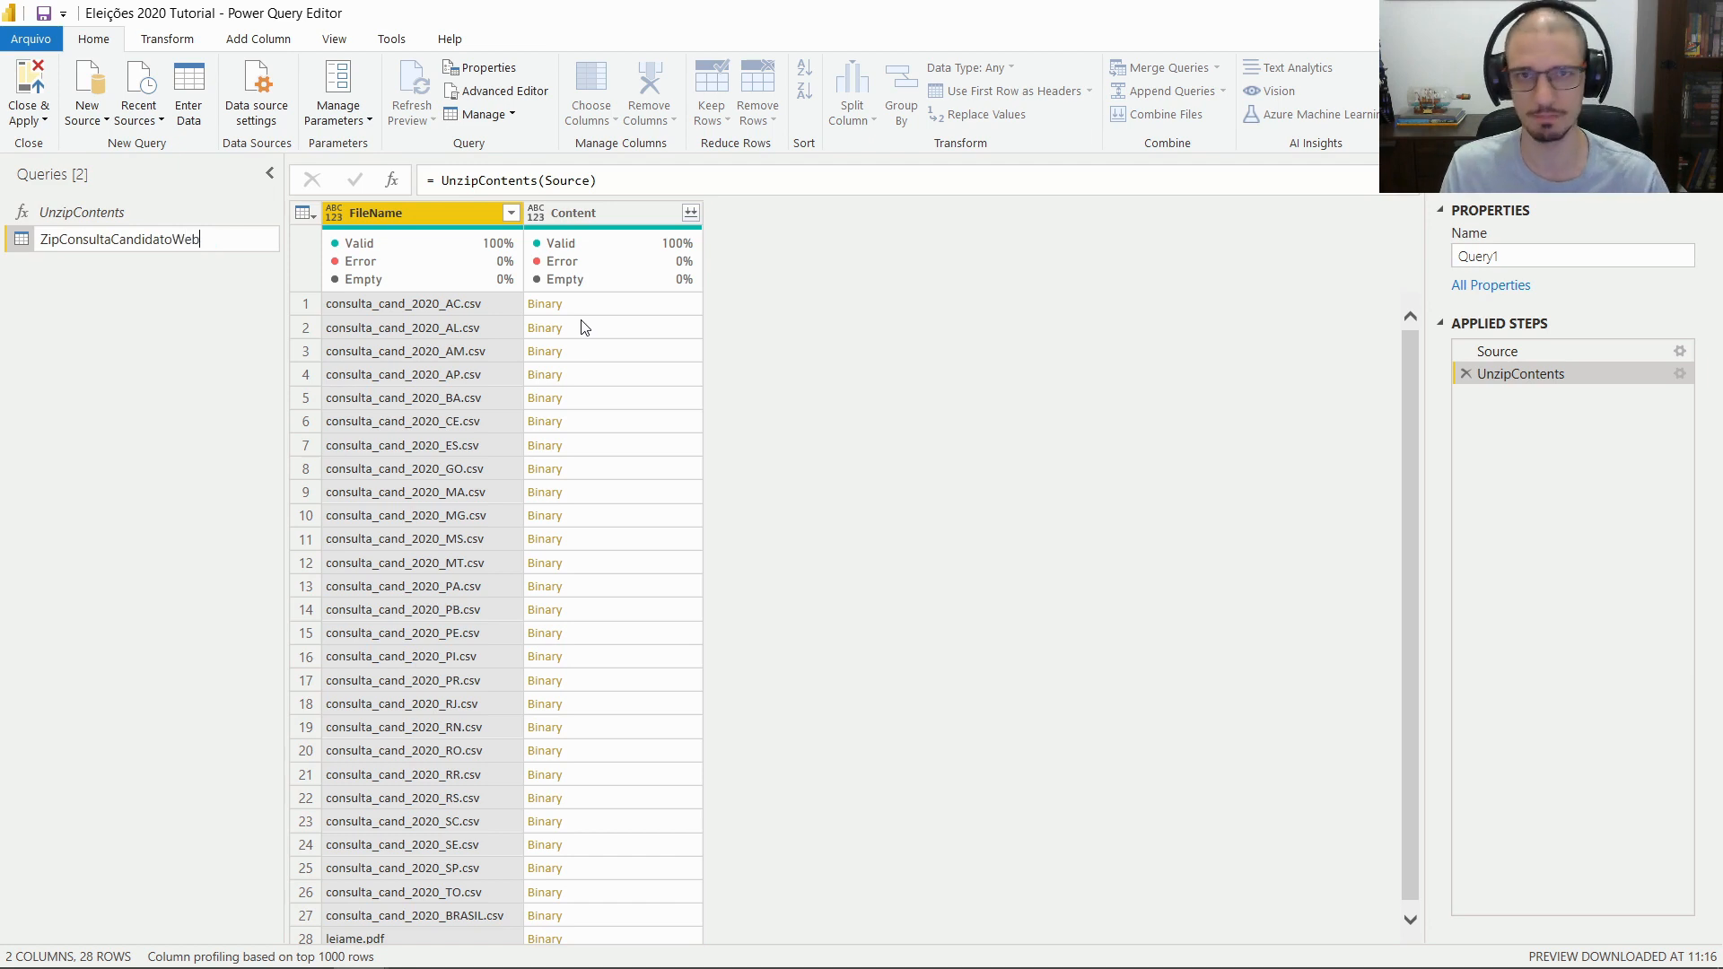
{"action": "key", "text": "BackSpace"}
{"action": "key", "text": "BackSpace"}
{"action": "key", "text": "BackSpace"}
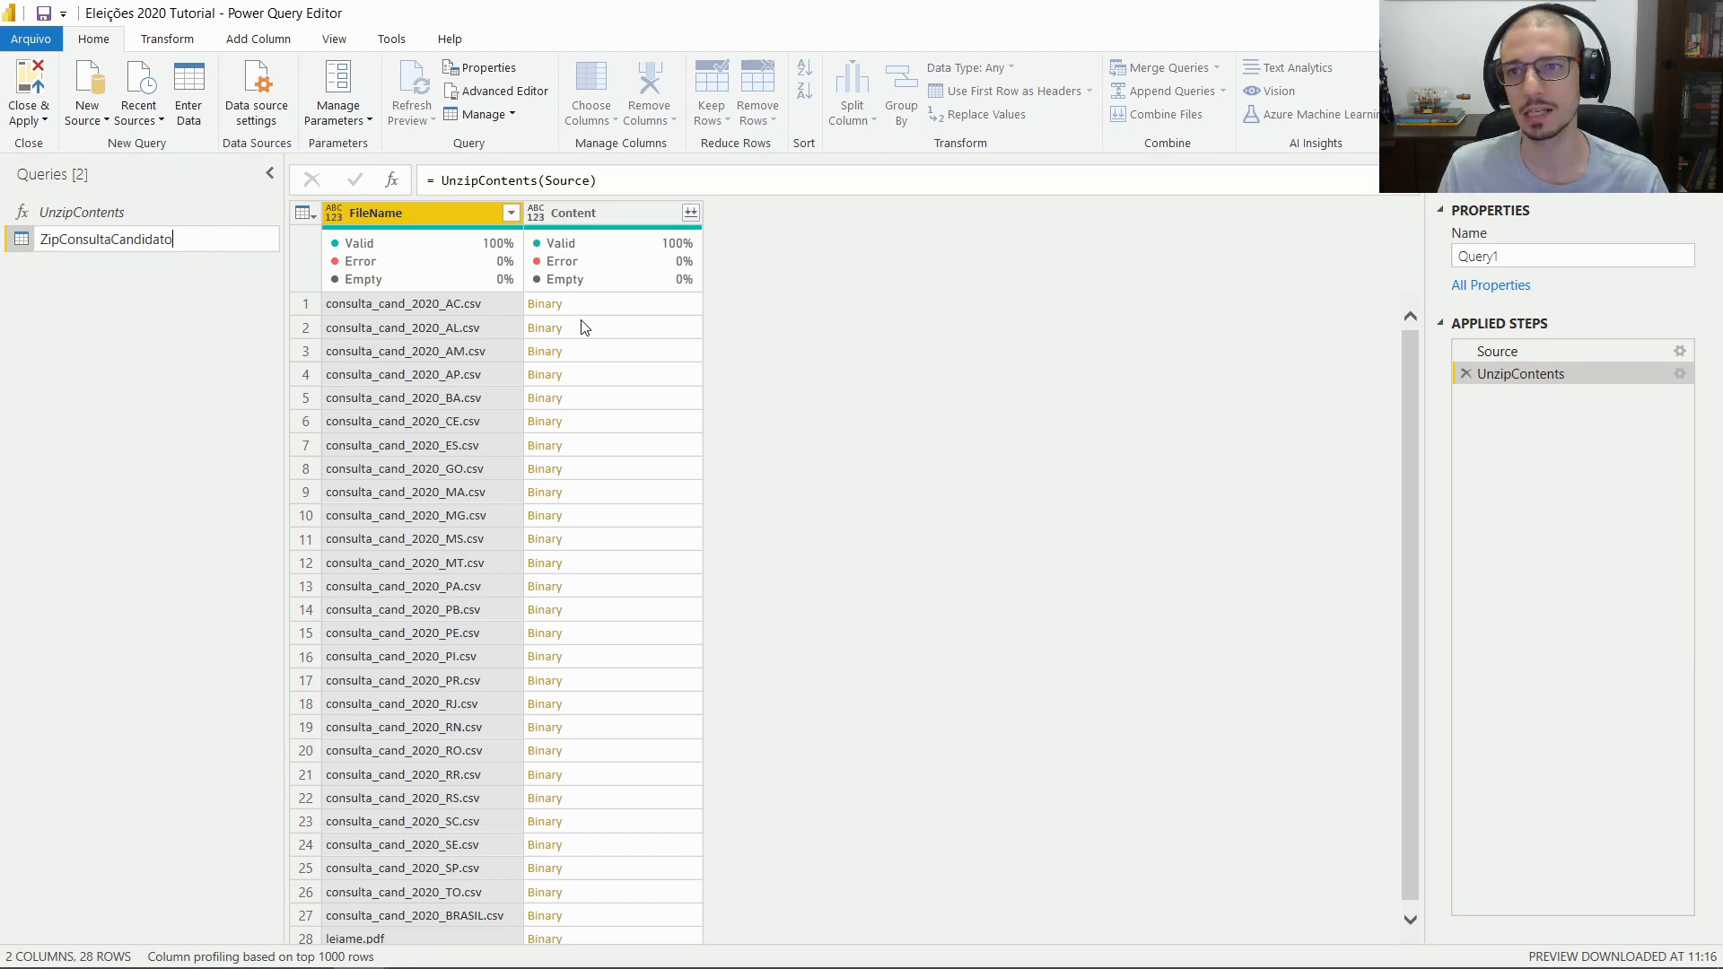
{"action": "type", "text": "Desktop"}
{"action": "key", "text": "Return"}
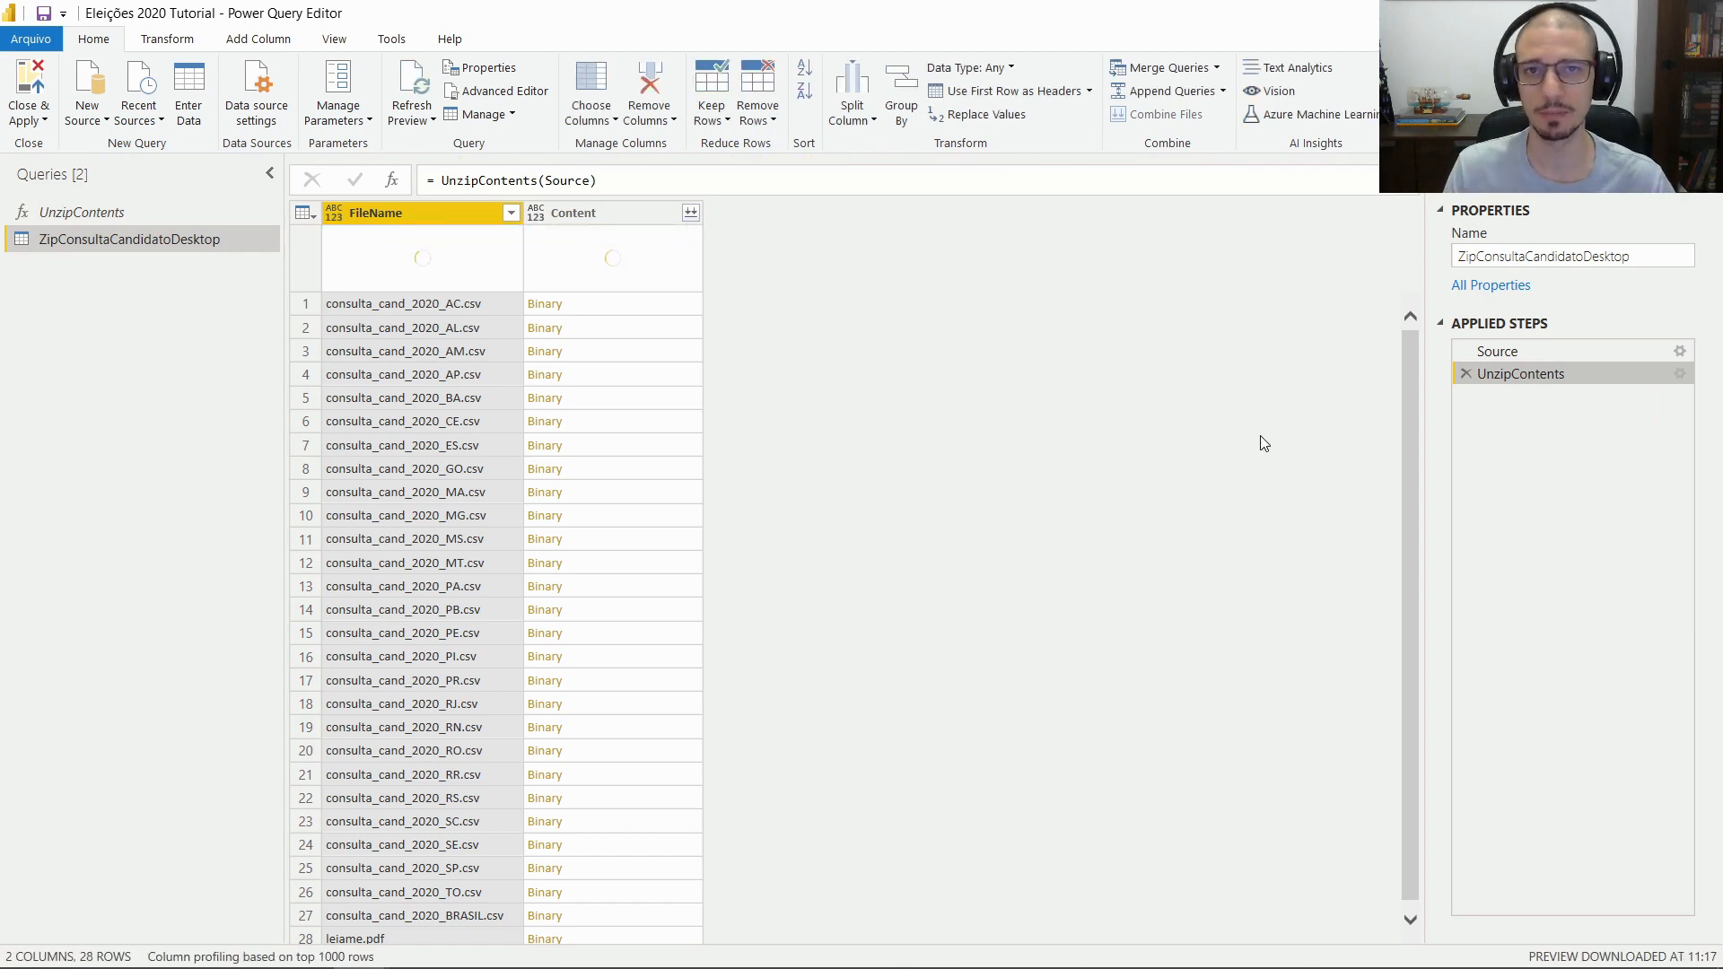
Create a reference query from ZipConsultaCandidatoDesktop and name it 'Candidatos'
{"action": "right_click", "coordinate": [180, 240]}
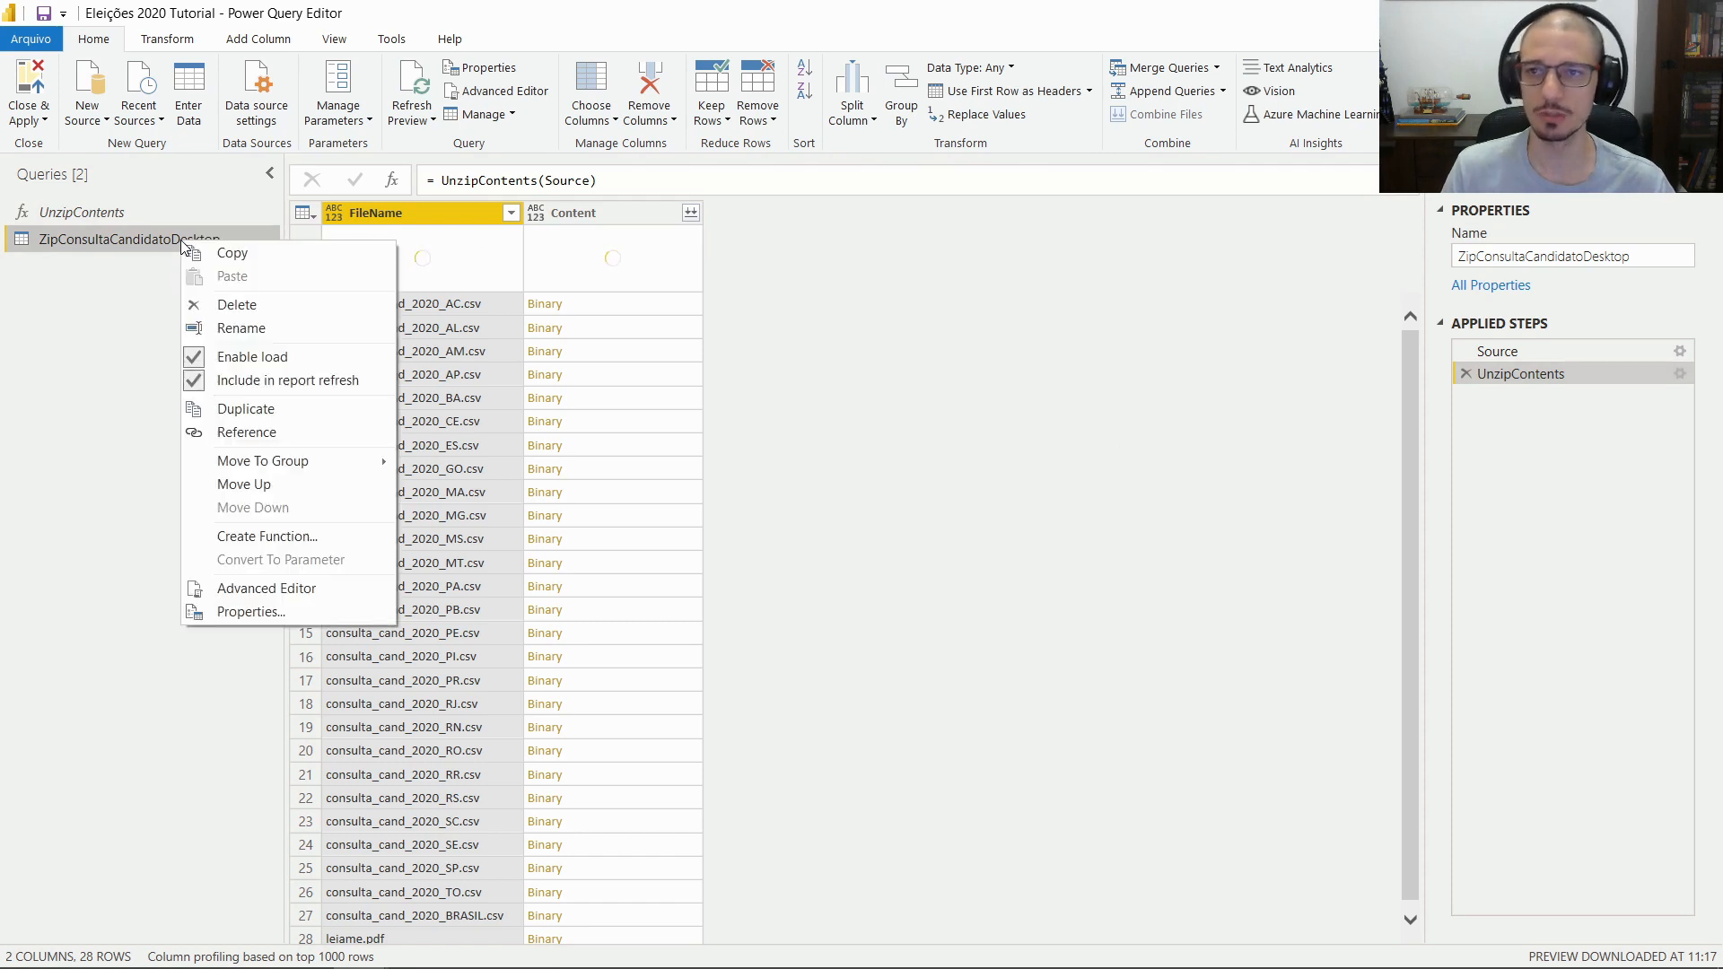
{"action": "left_click", "coordinate": [320, 438]}
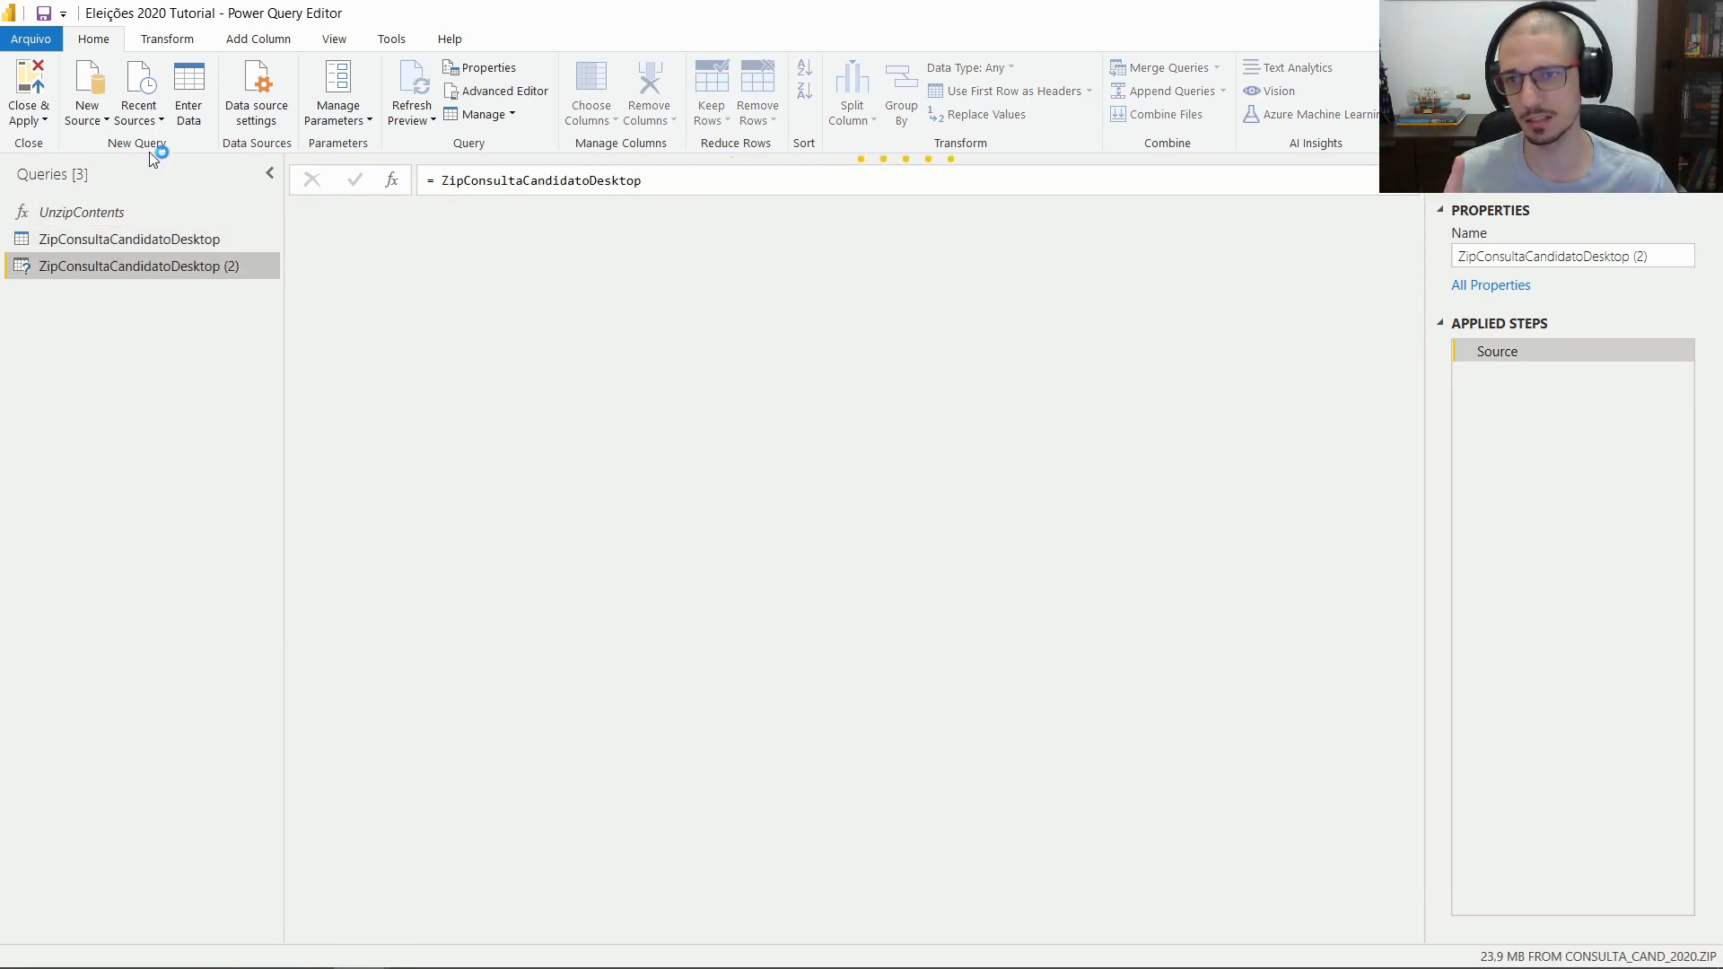
{"action": "left_click", "coordinate": [163, 242]}
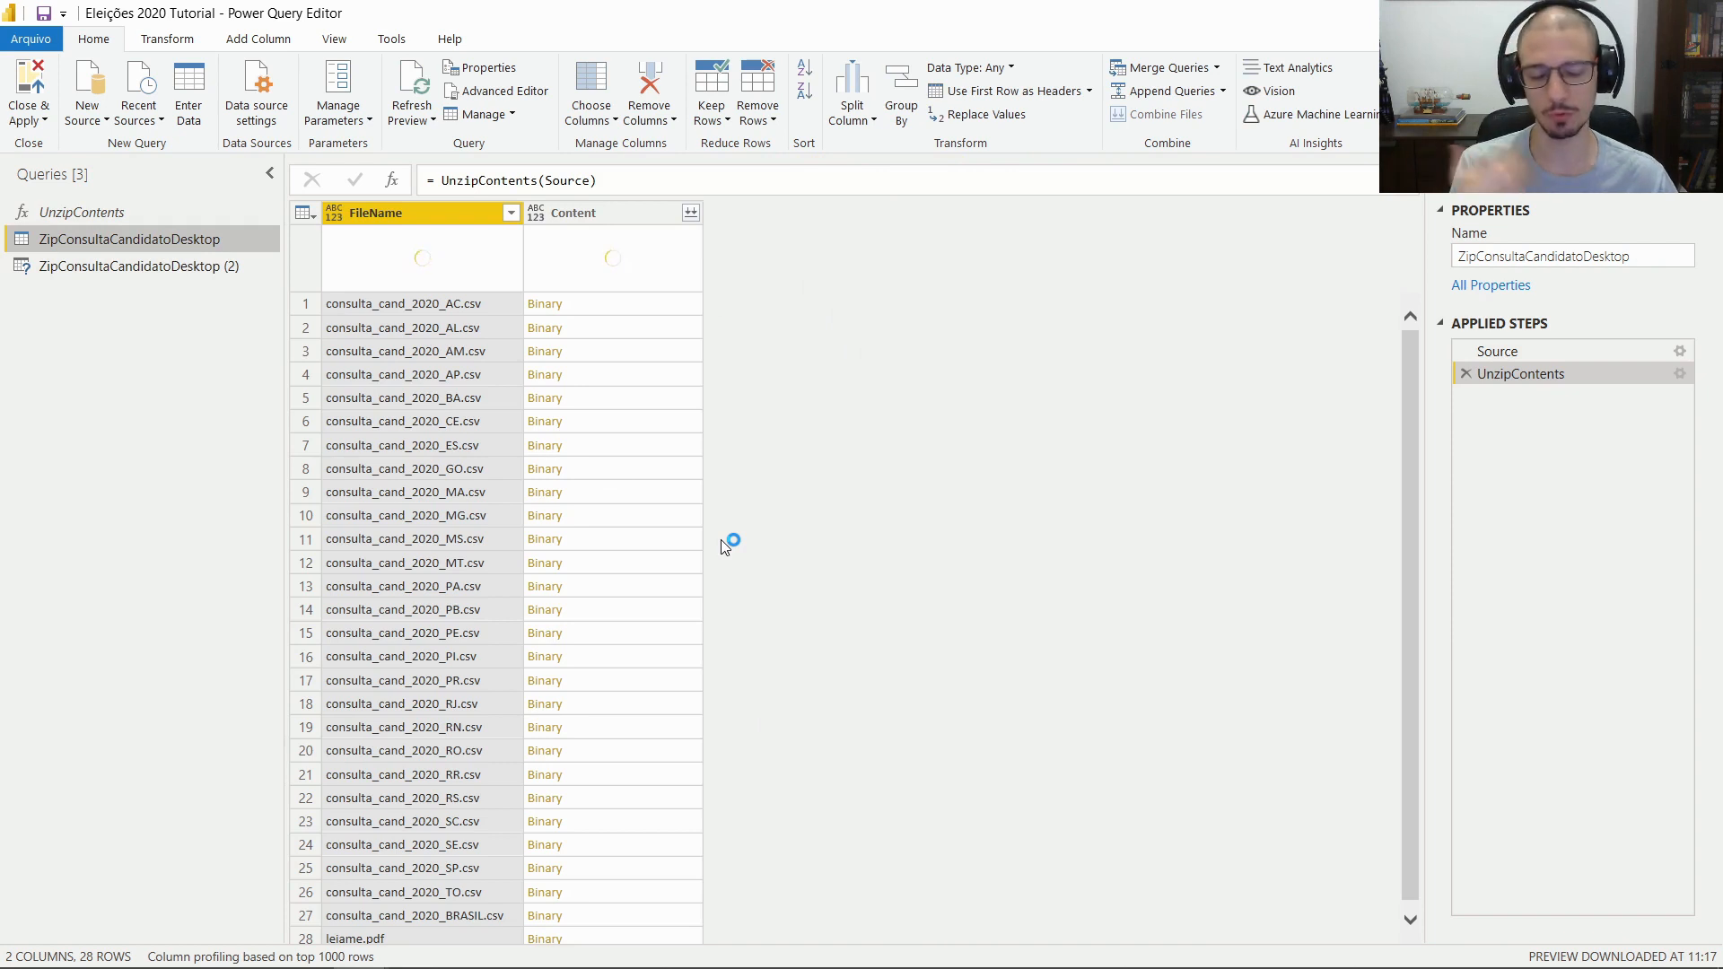
{"action": "left_click", "coordinate": [201, 265]}
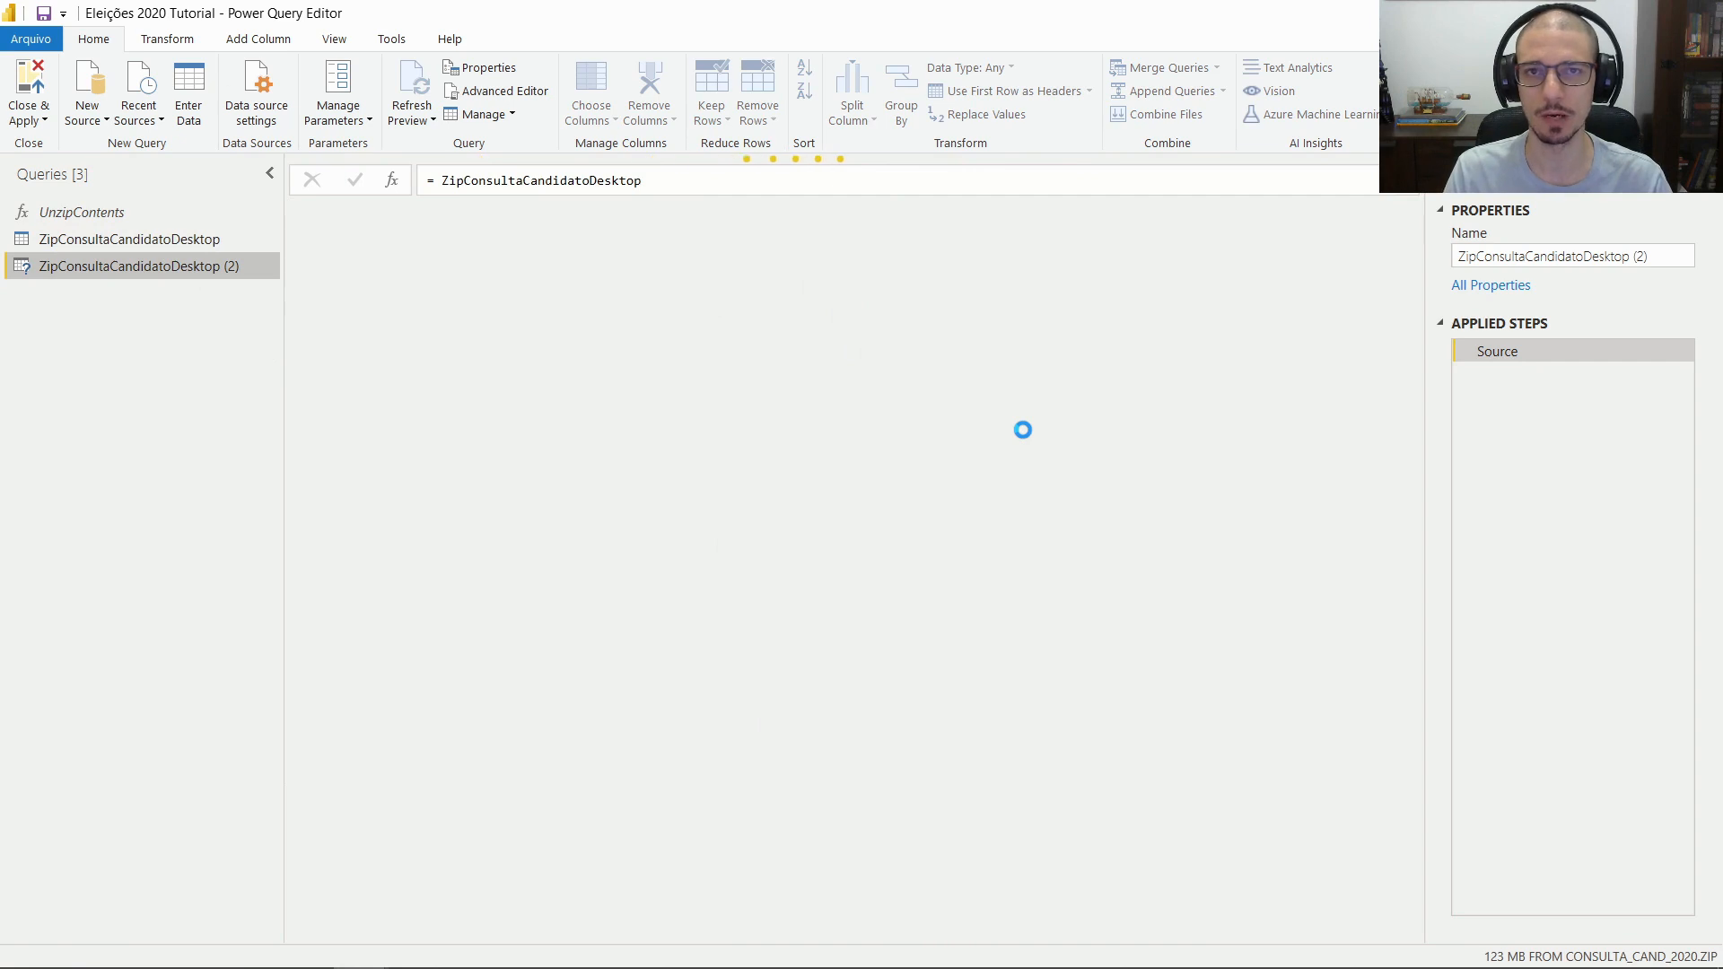
{"action": "double_click", "coordinate": [131, 266]}
{"action": "type", "text": "C"}
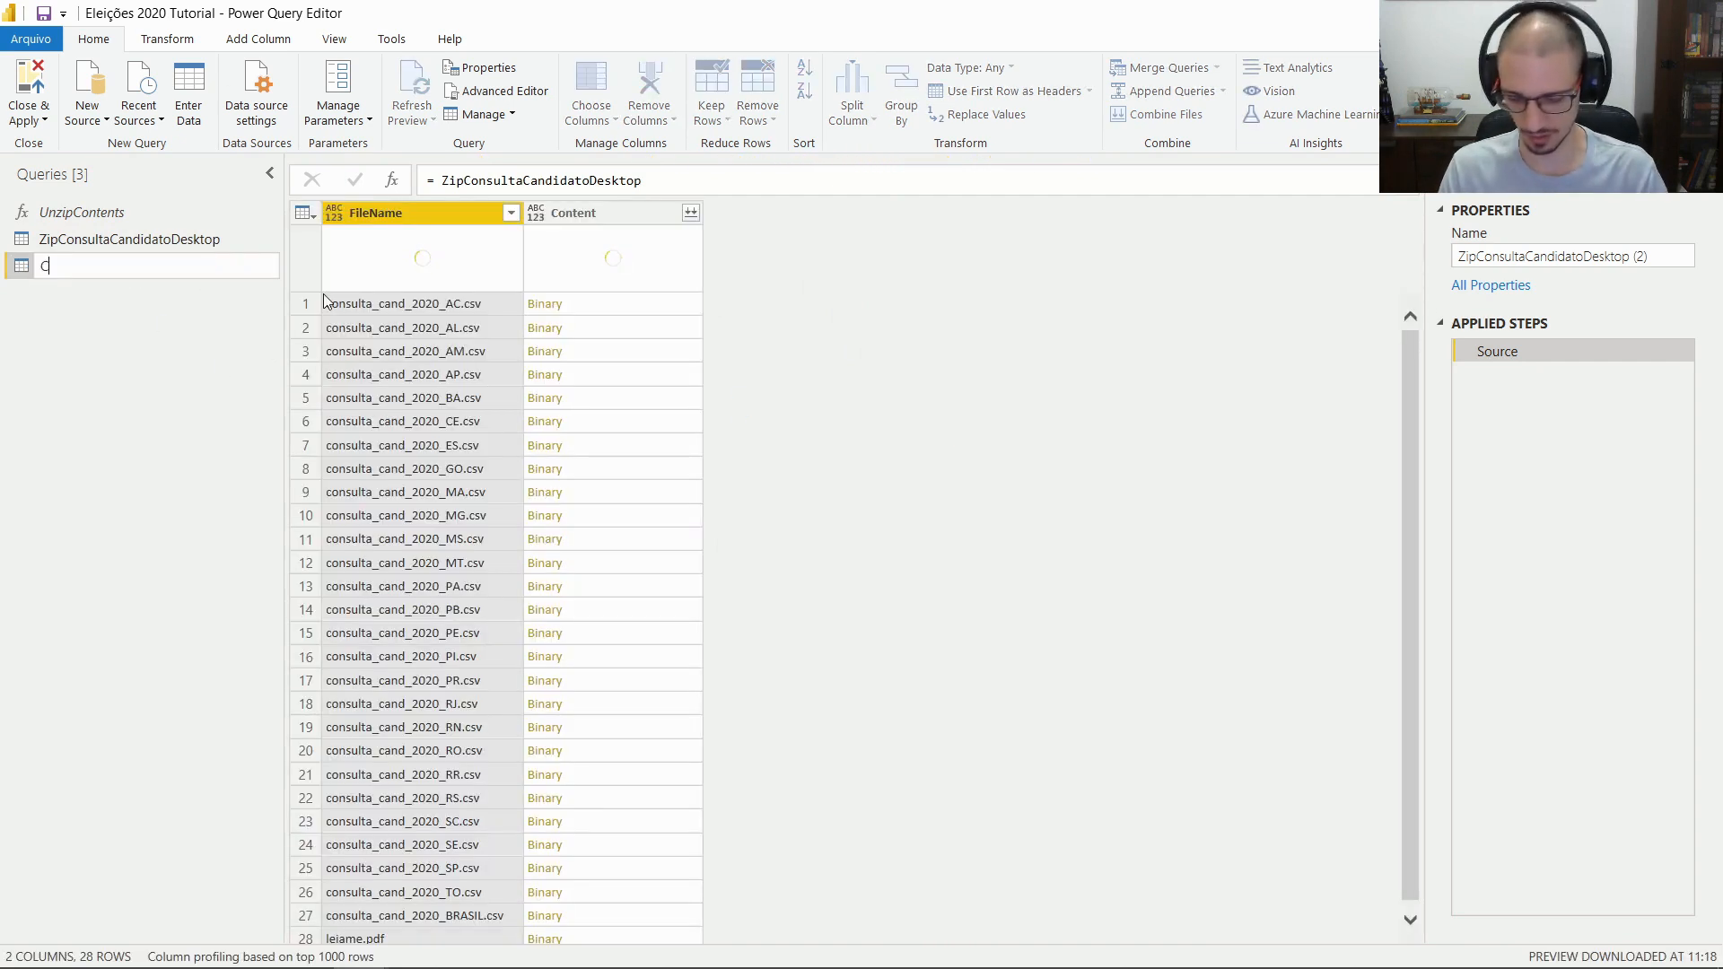
{"action": "type", "text": "andidatos"}
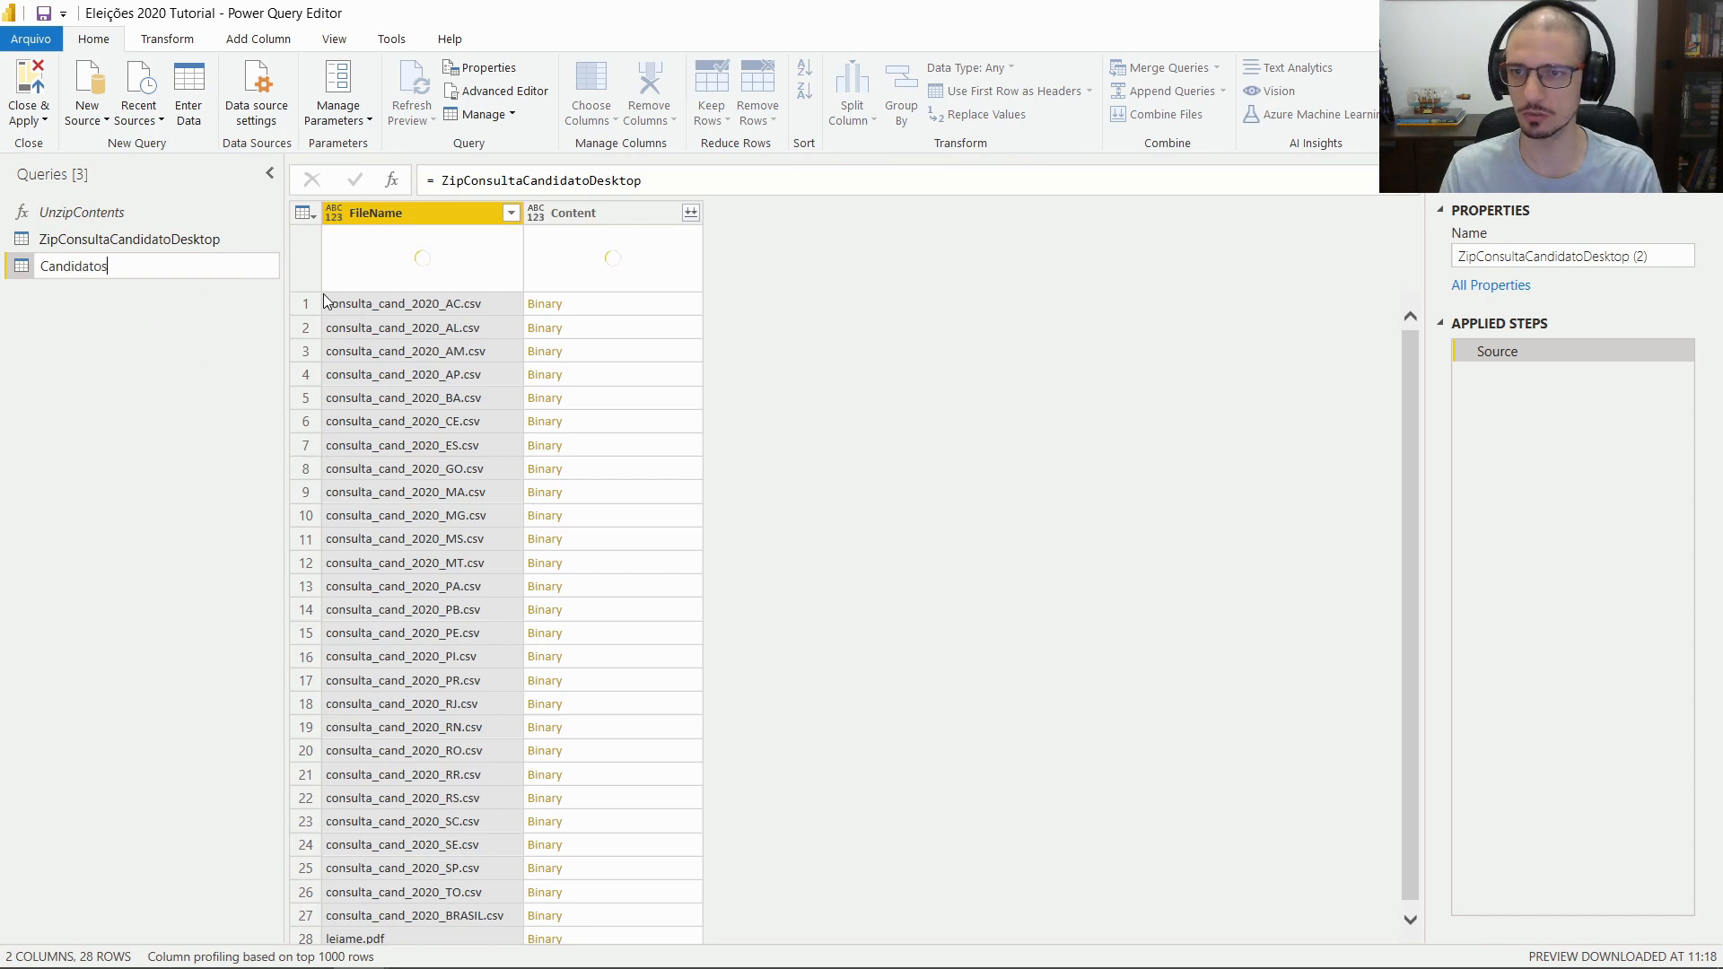
{"action": "key", "text": "Return"}
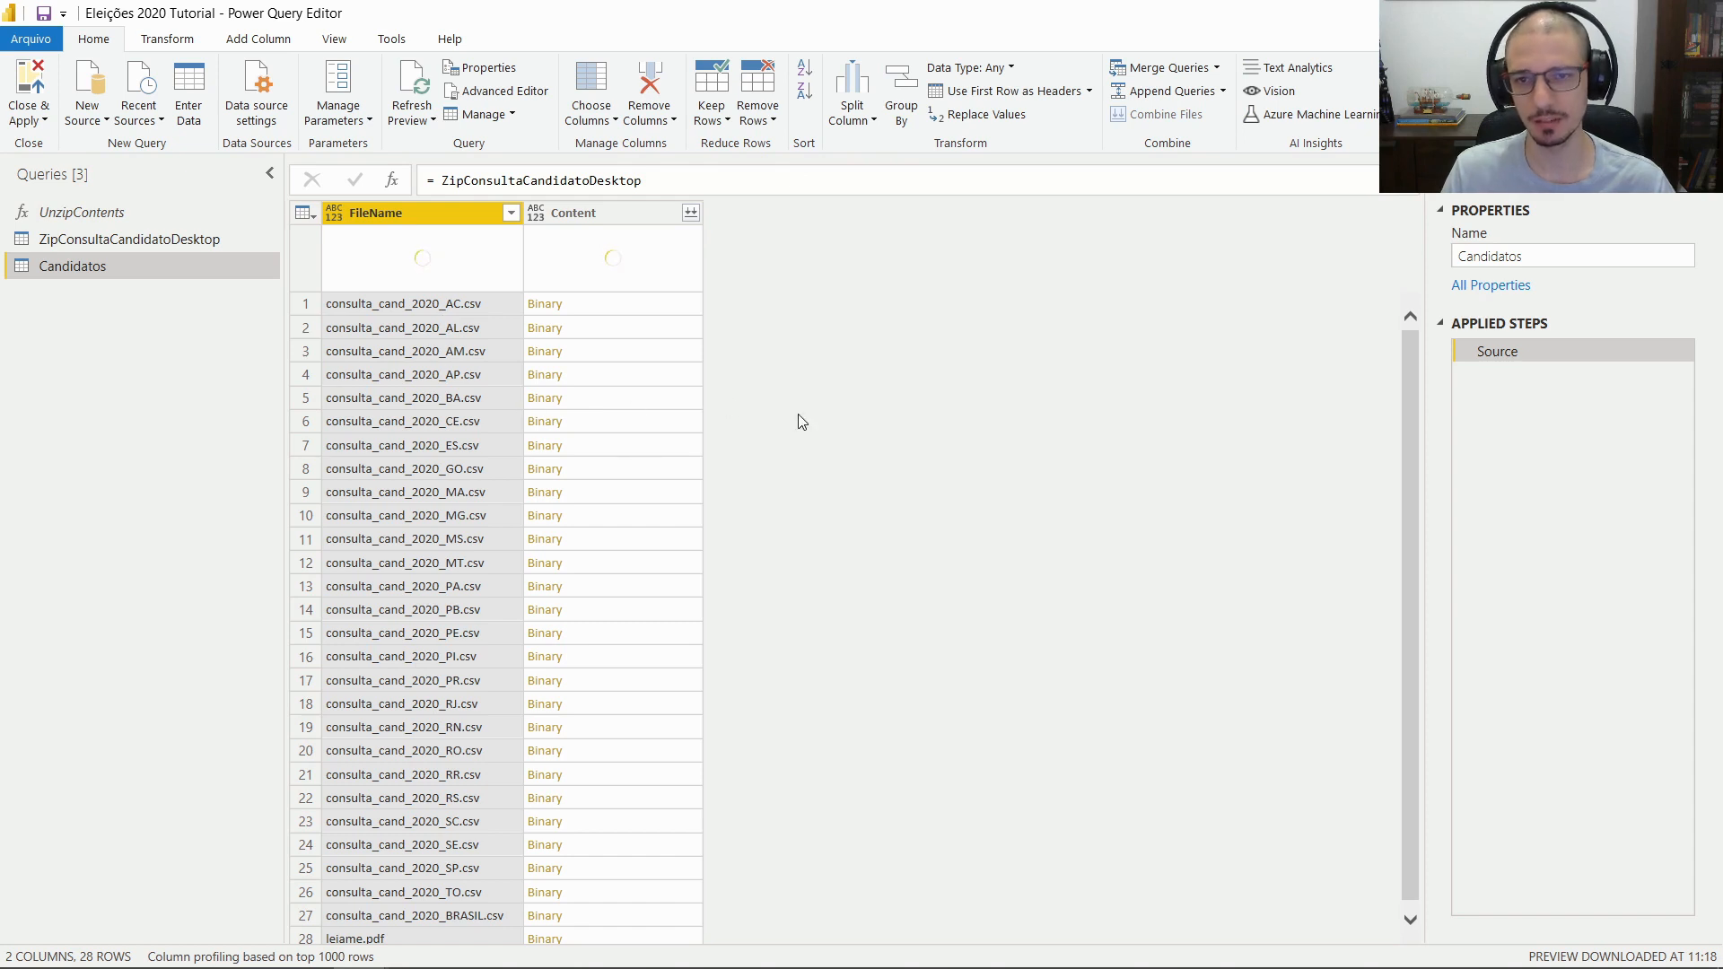
Preview the consulta_cand_2020_SP.csv and consulta_cand_2020_BRASIL.csv entries in the file list
{"action": "left_click", "coordinate": [462, 868]}
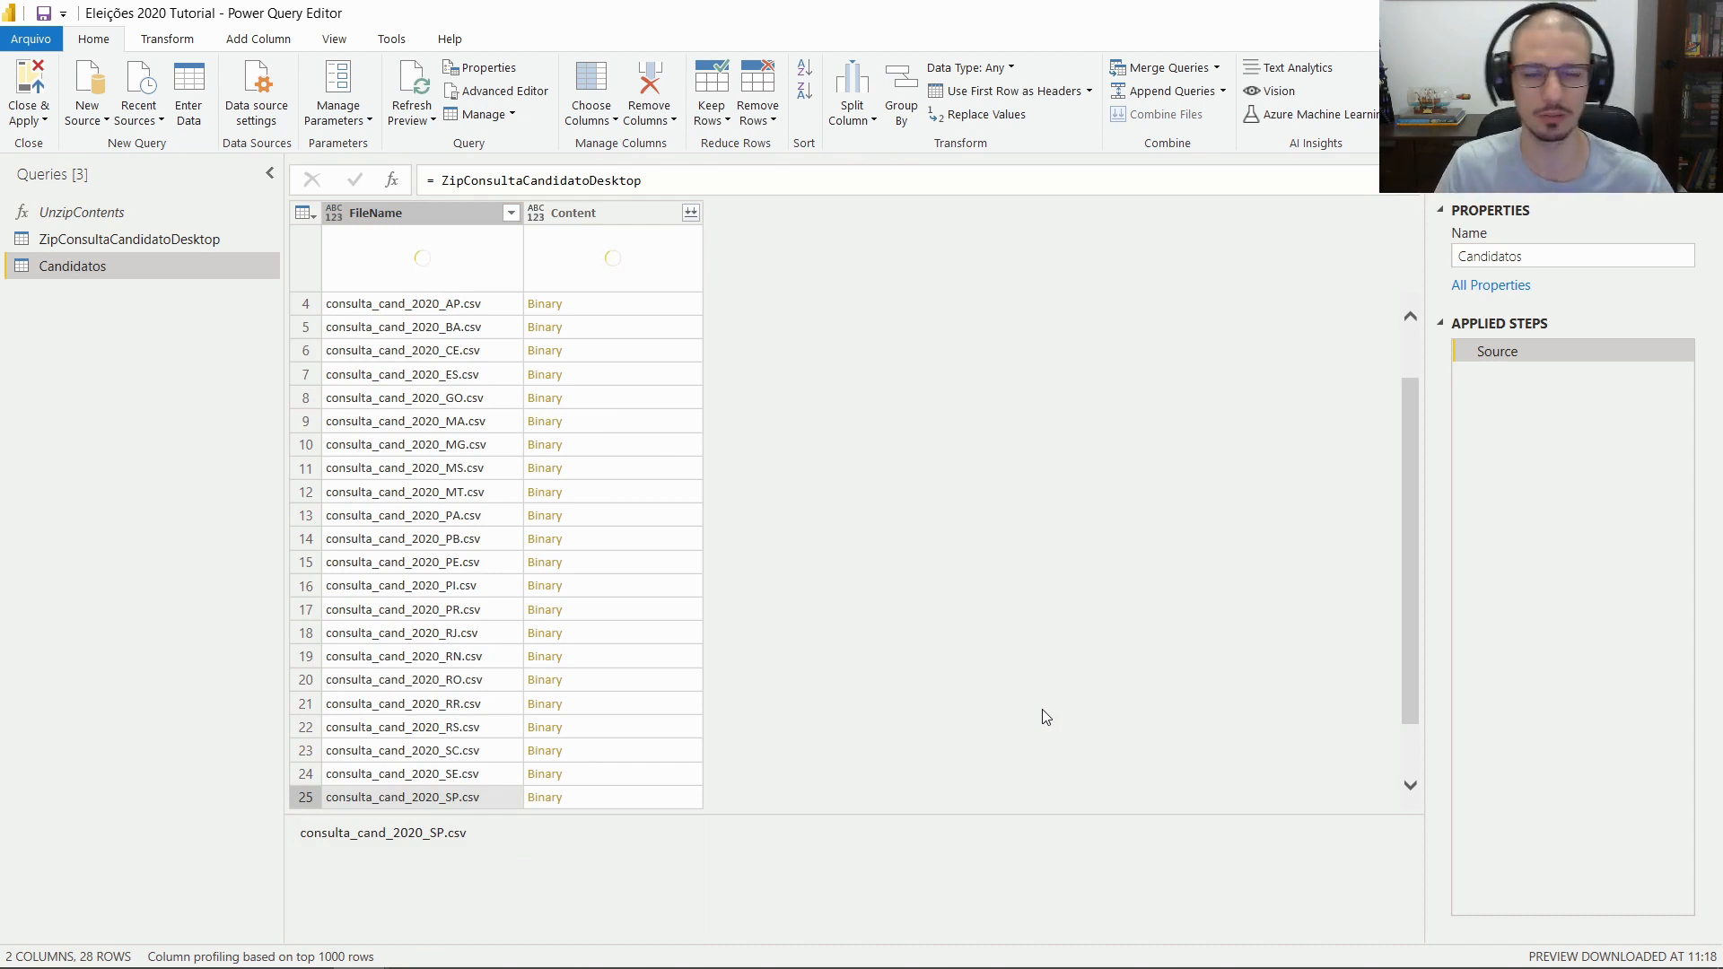
{"action": "scroll", "coordinate": [1023, 714], "scroll_direction": "down", "scroll_amount": 1}
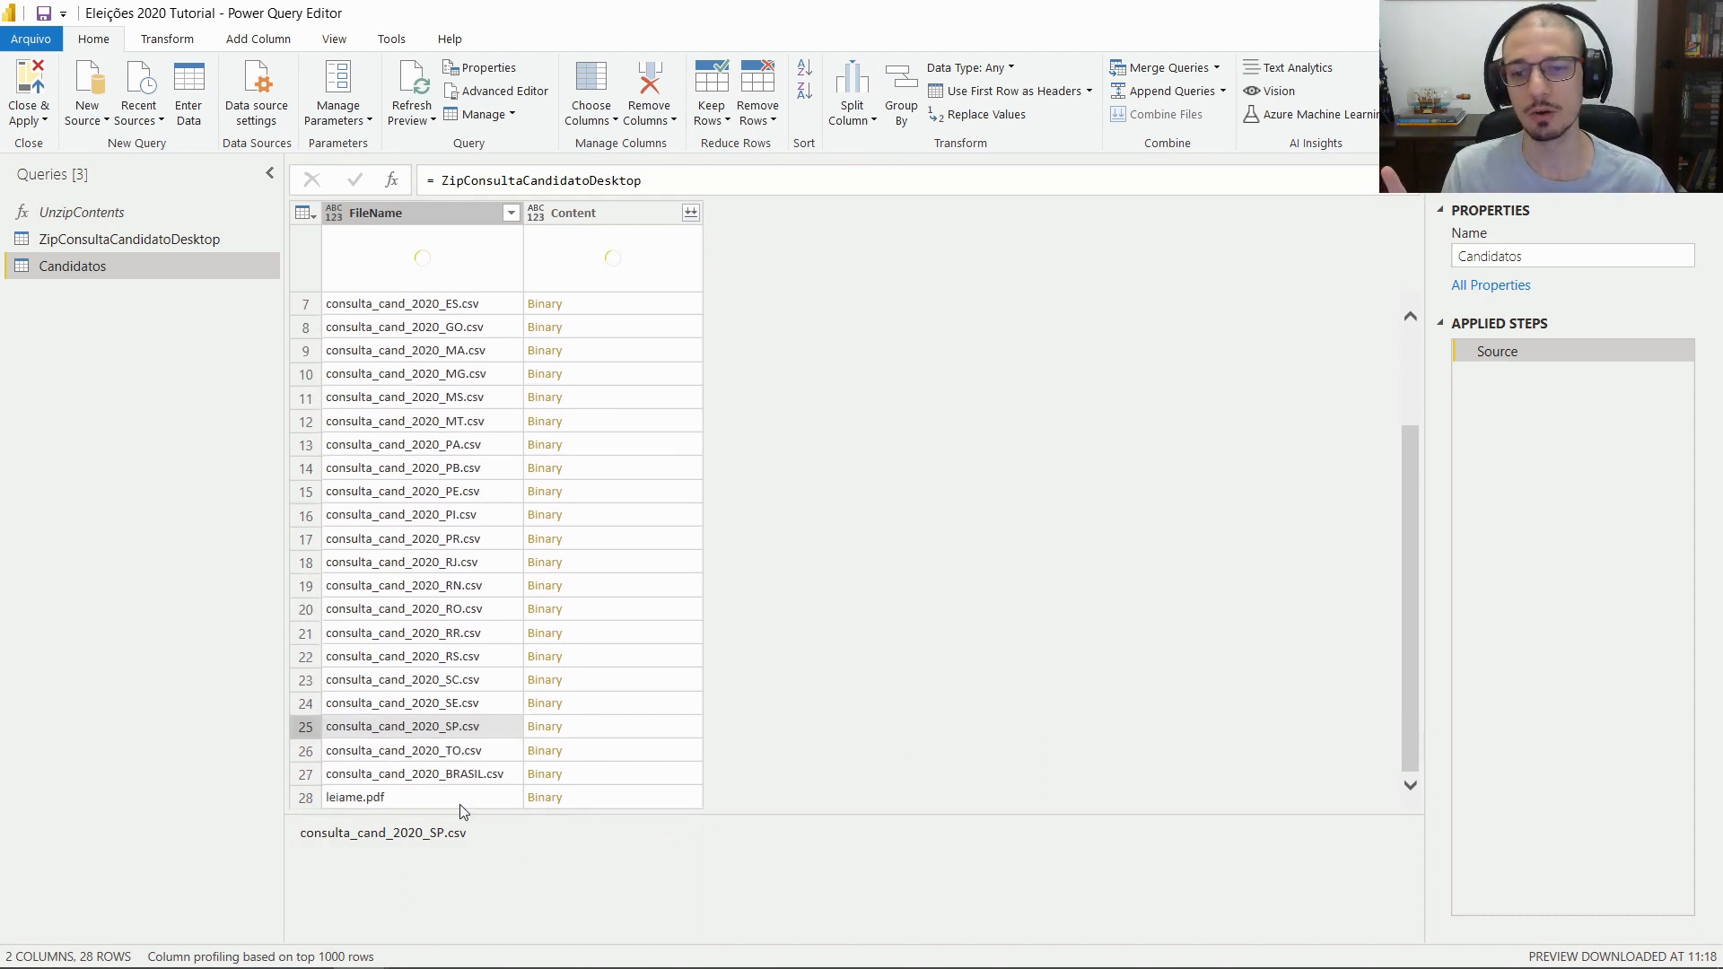
{"action": "left_click", "coordinate": [478, 772]}
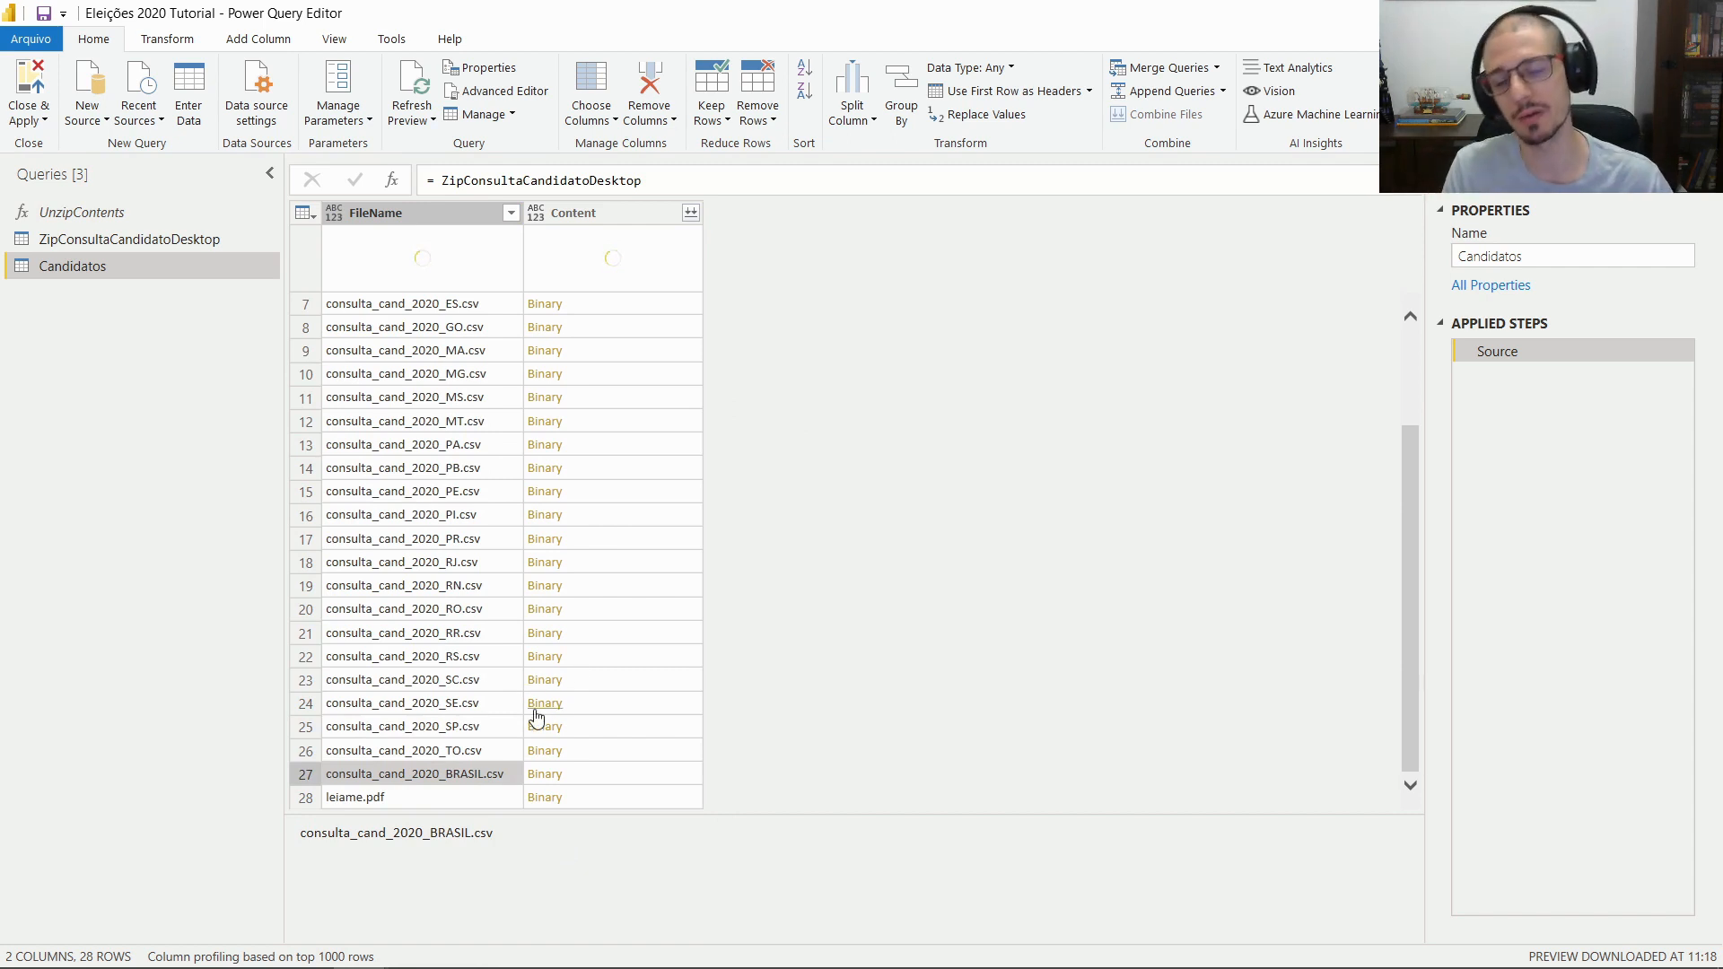
{"action": "scroll", "coordinate": [644, 325], "scroll_direction": "up", "scroll_amount": 2}
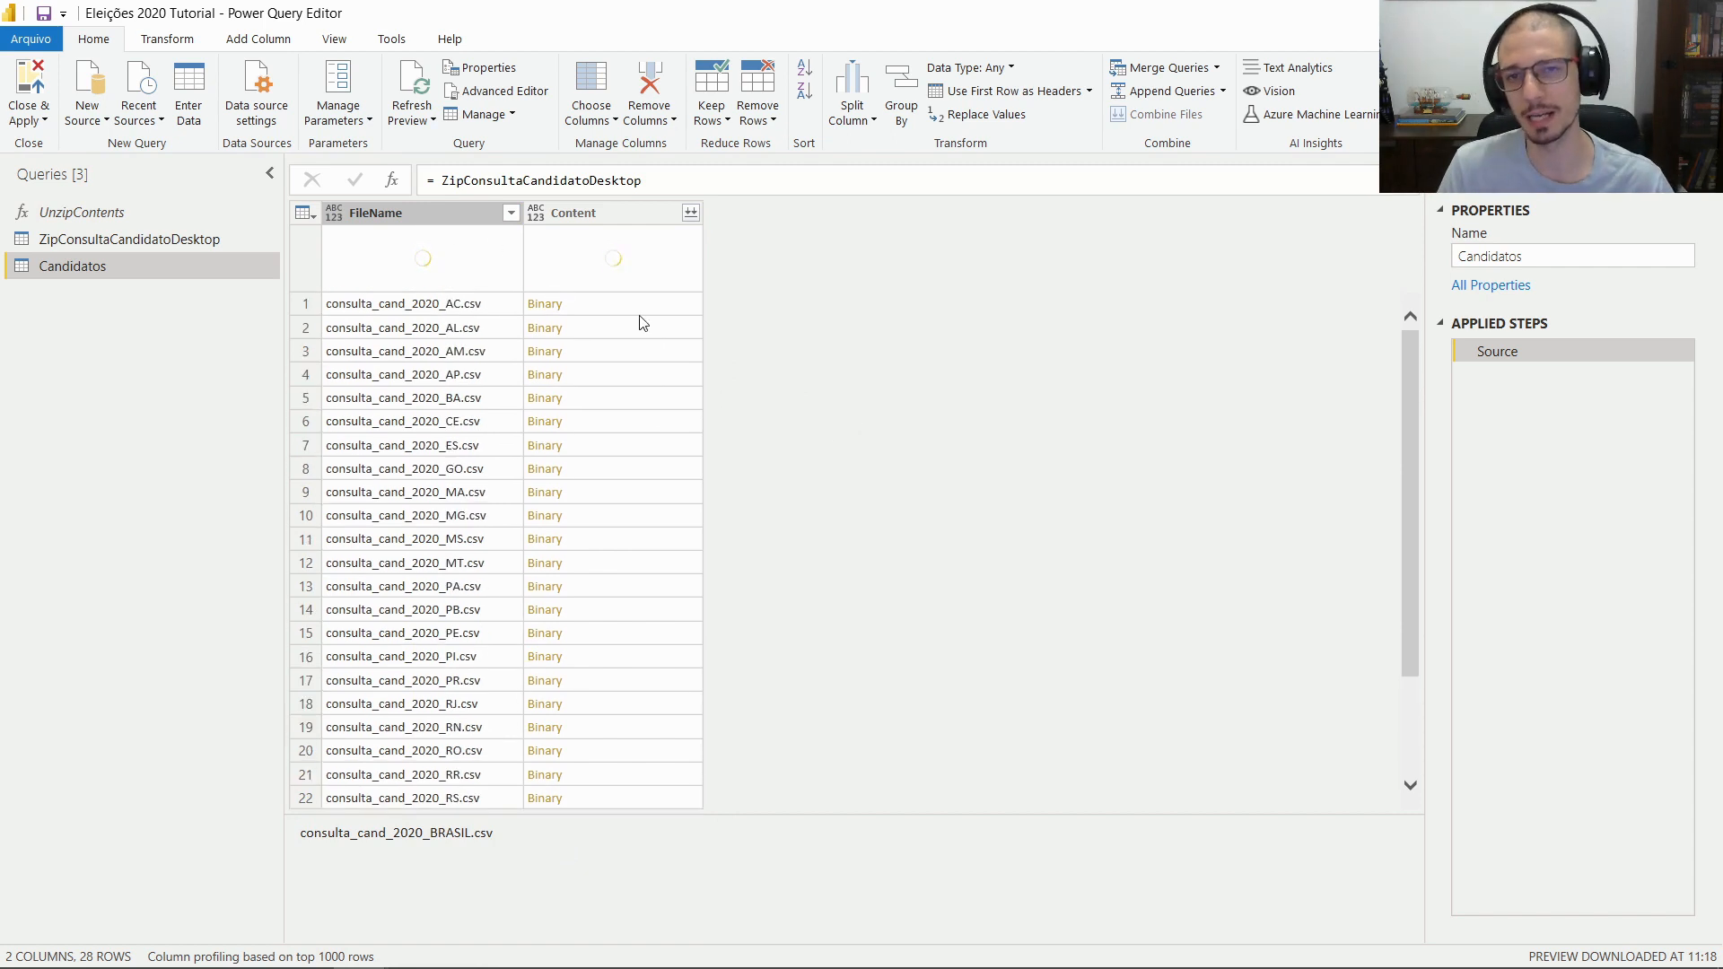
Filter the FileName column to keep only consulta_cand_2020_AC.csv
{"action": "left_click", "coordinate": [511, 212]}
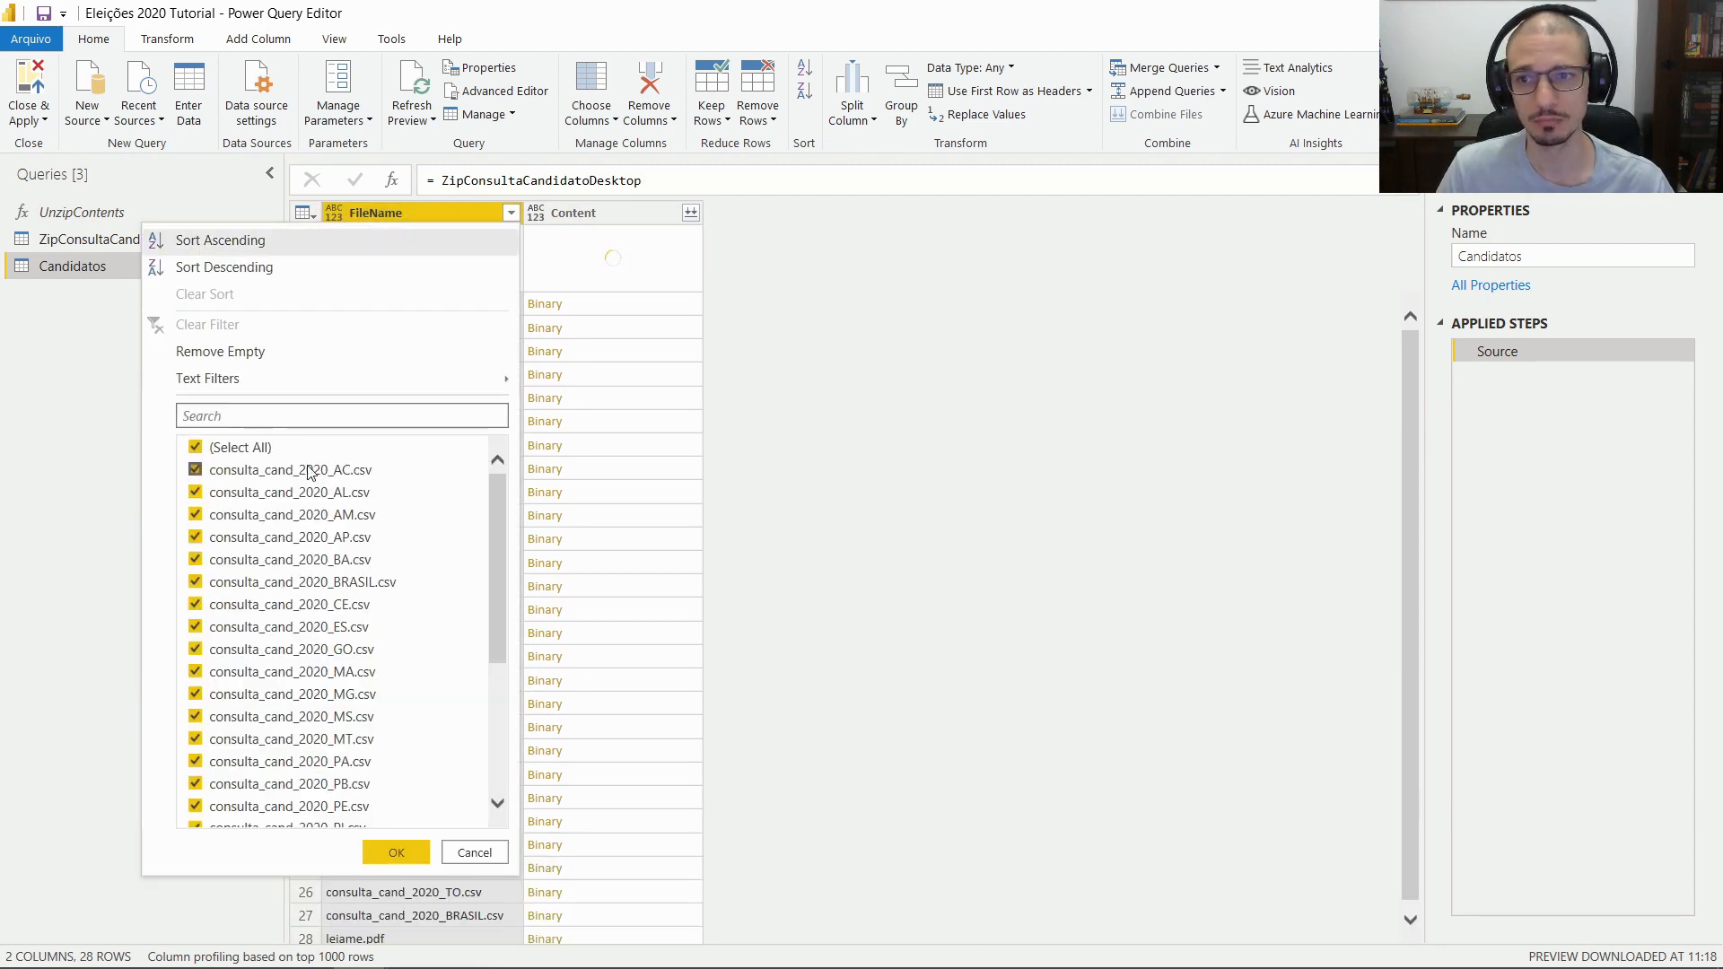
{"action": "left_click", "coordinate": [226, 447]}
{"action": "left_click", "coordinate": [359, 472]}
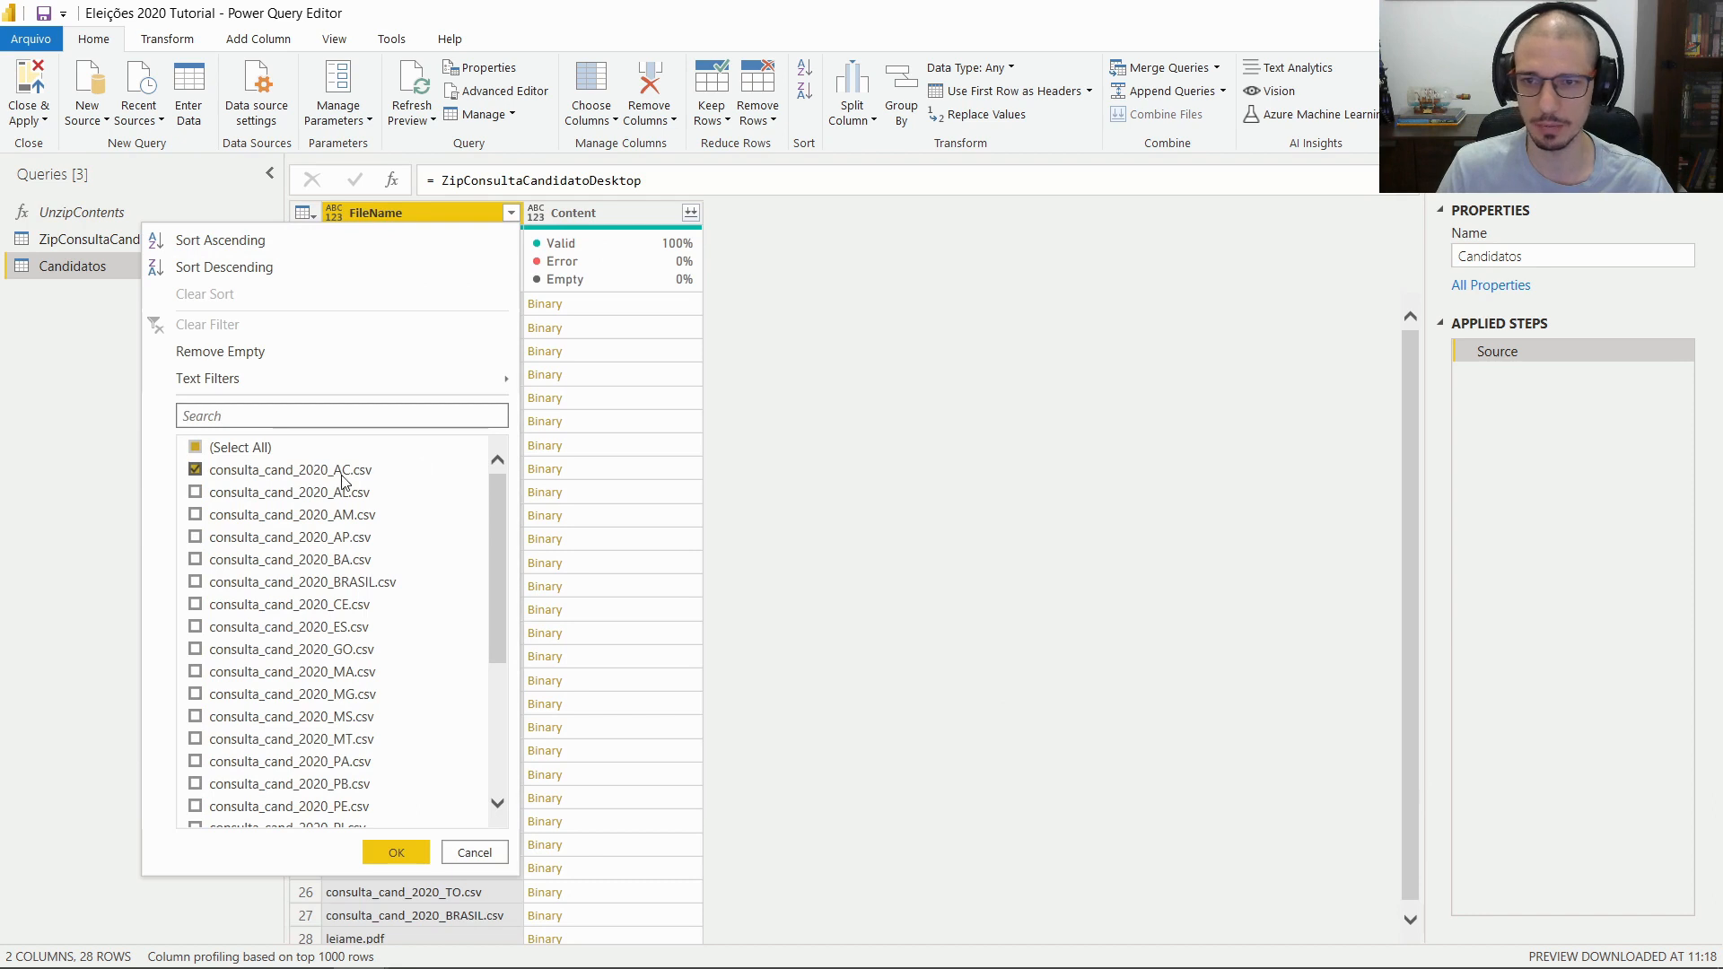
{"action": "left_click", "coordinate": [396, 853]}
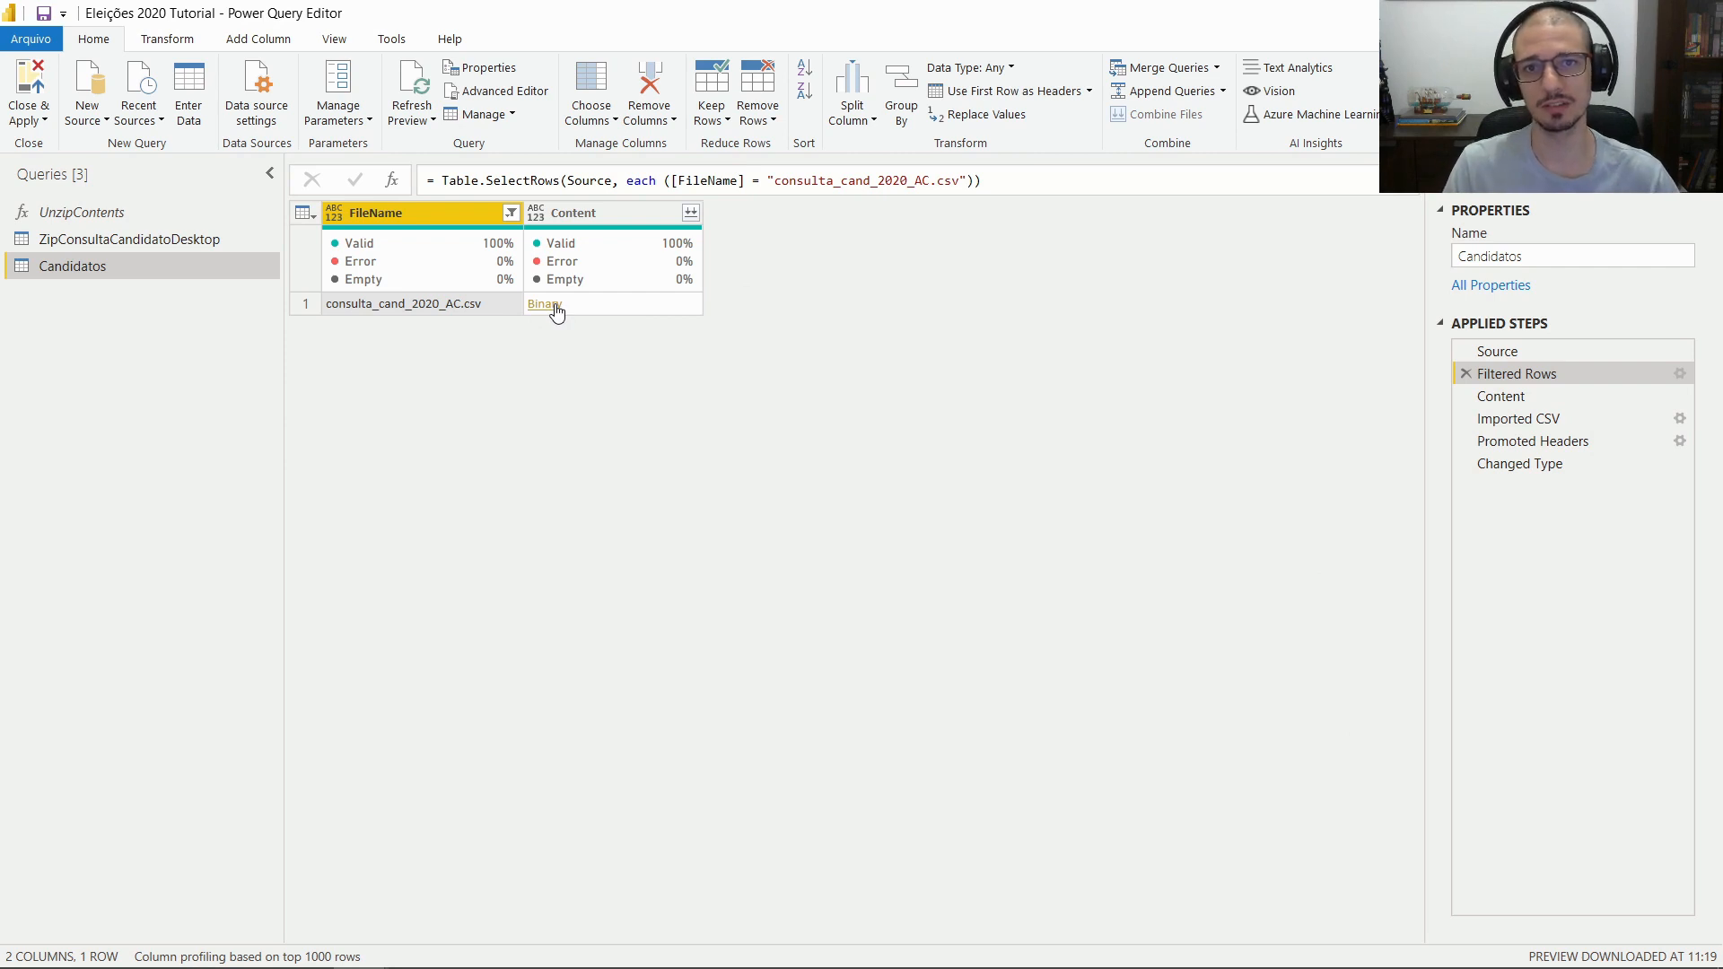
Review the Content, Imported CSV and Promoted Headers results, then delete the Changed Type step
{"action": "left_click", "coordinate": [1525, 396]}
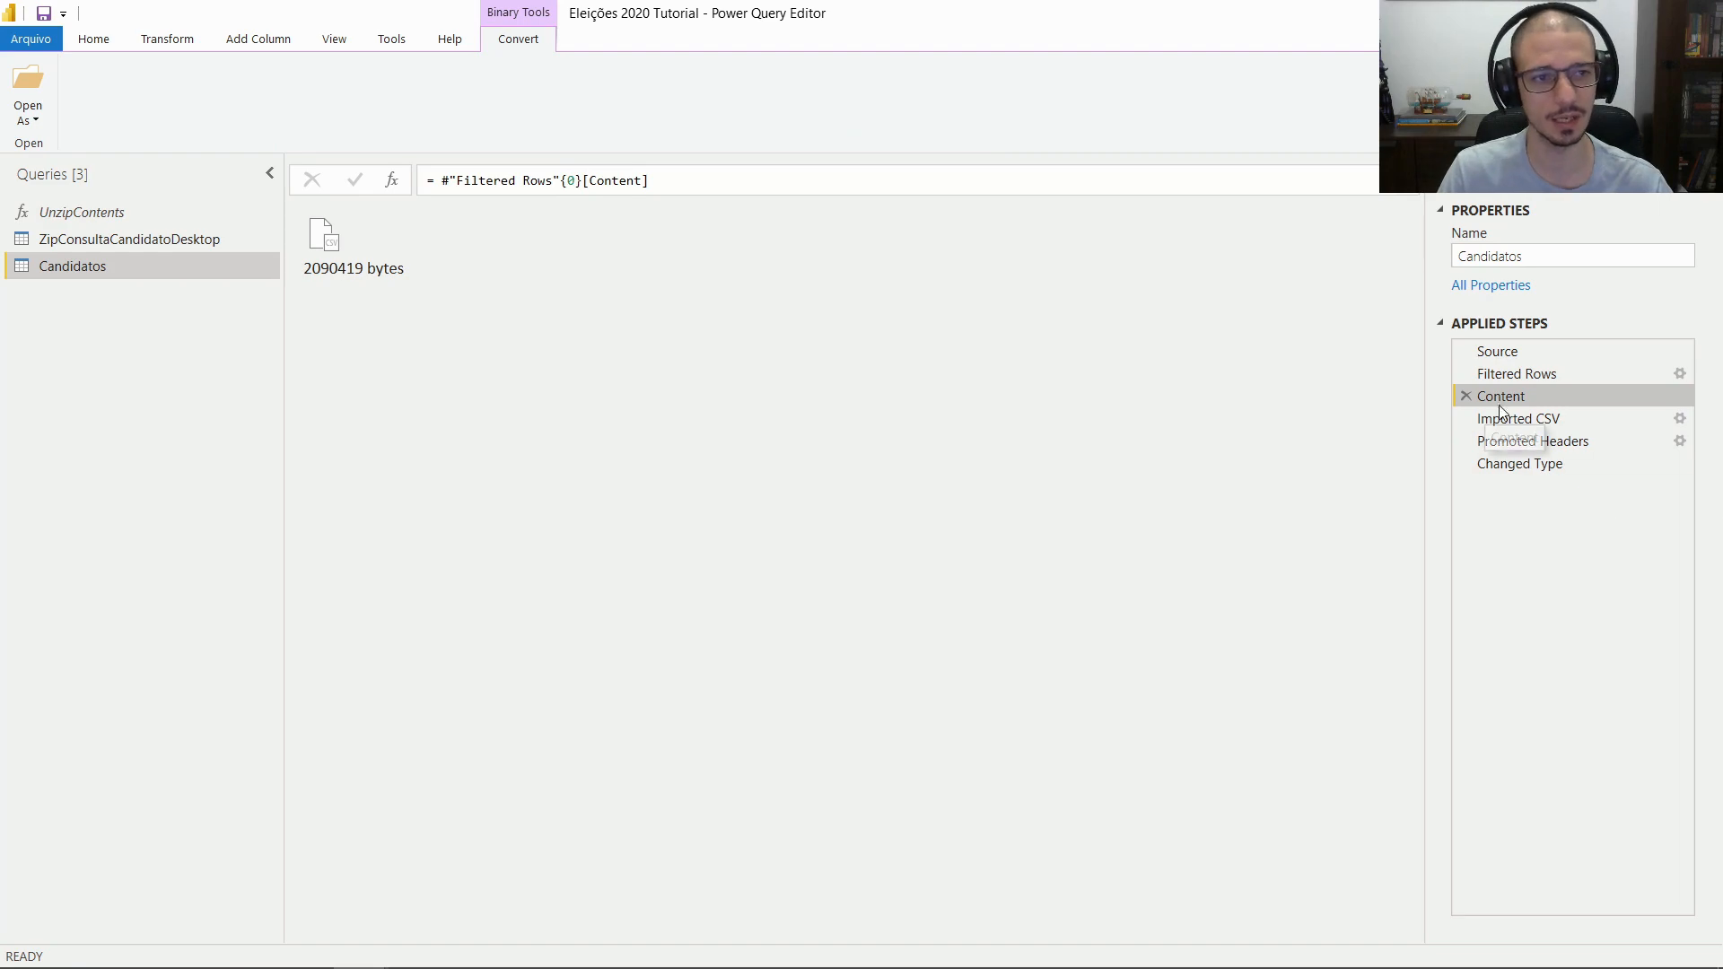
{"action": "left_click", "coordinate": [1528, 419]}
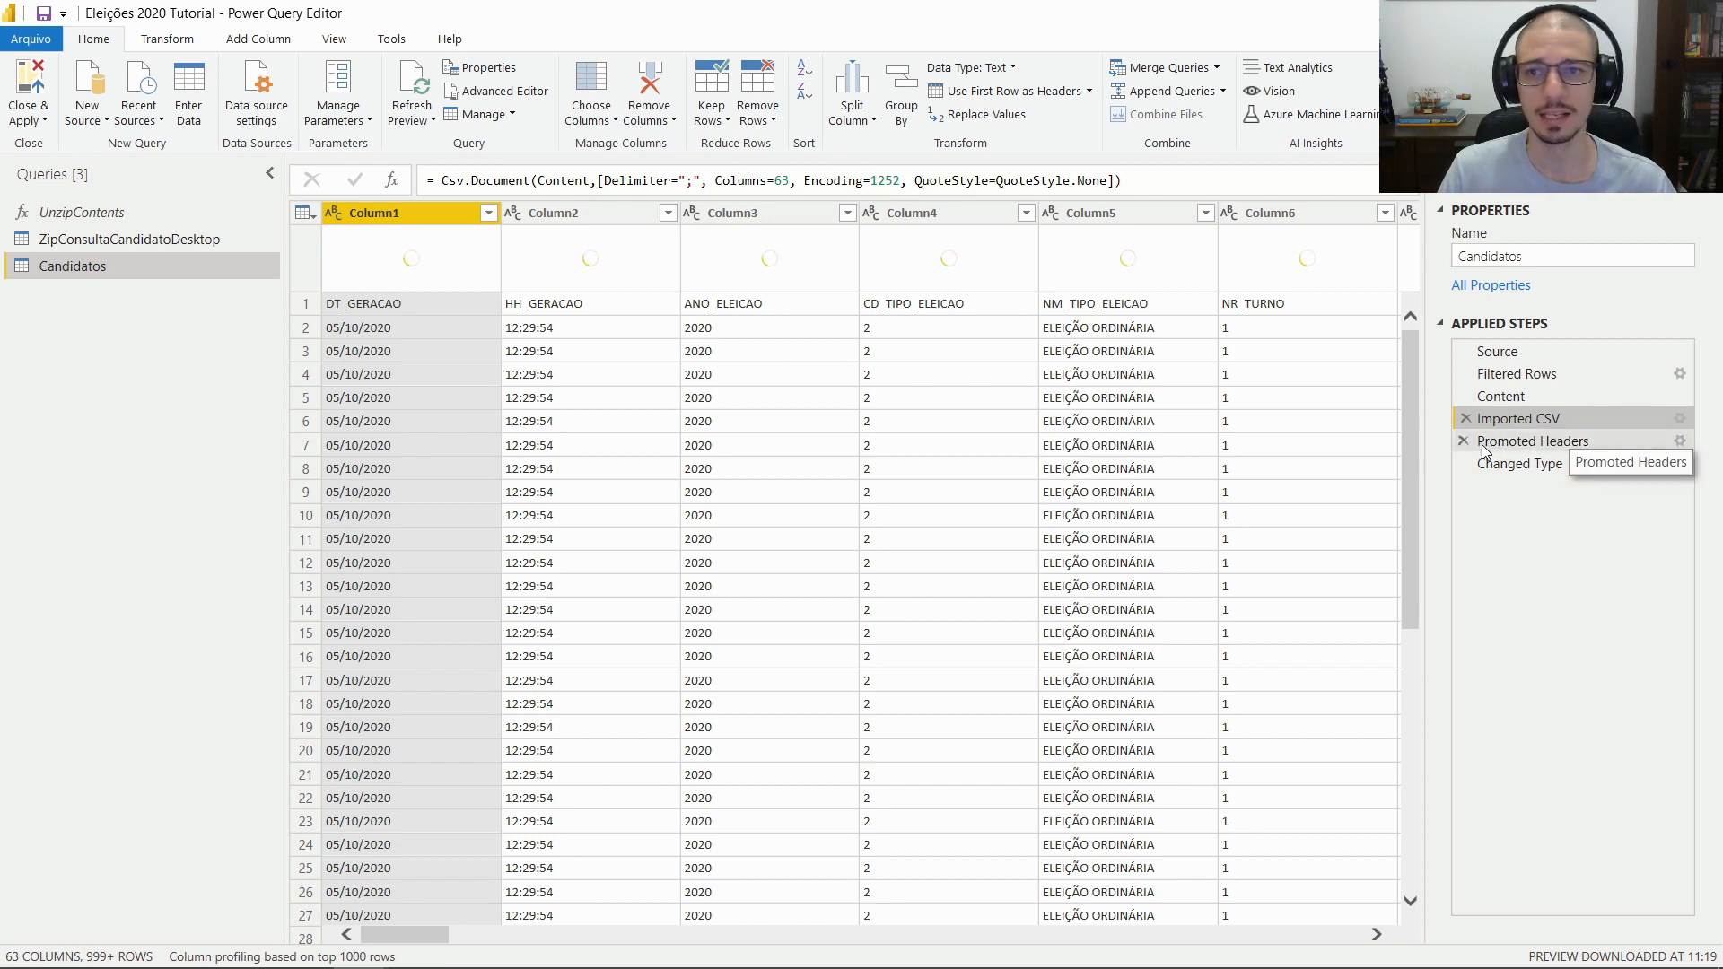
{"action": "left_click", "coordinate": [302, 306]}
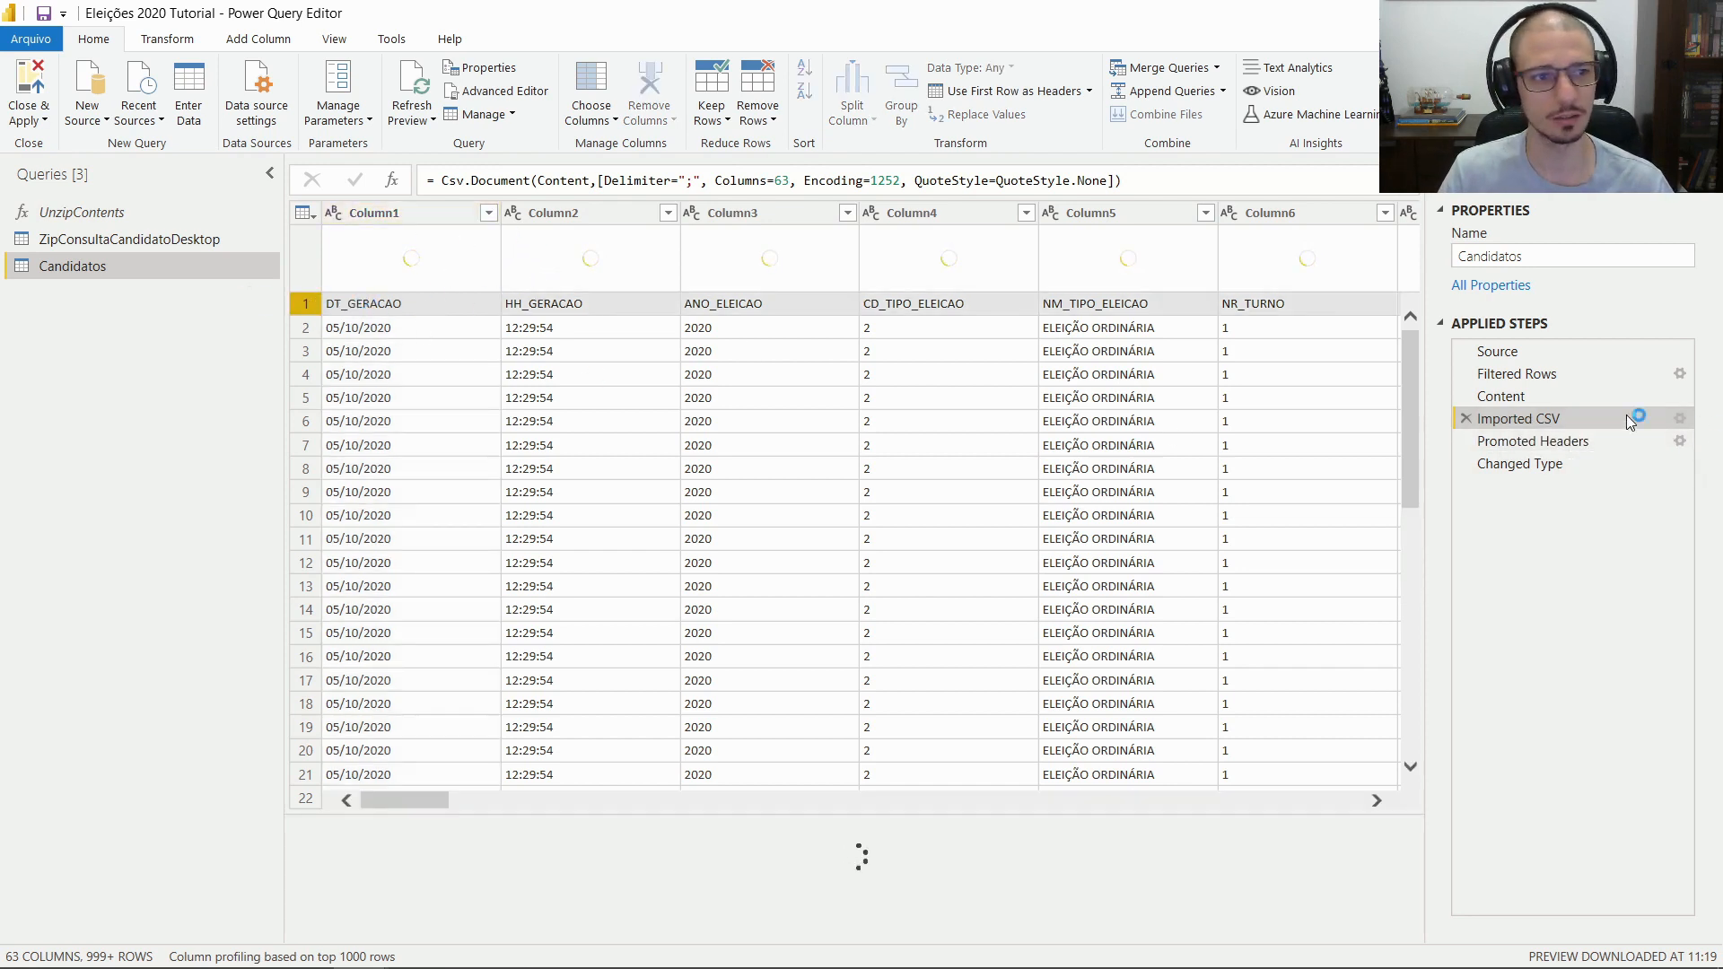
{"action": "left_click", "coordinate": [1561, 443]}
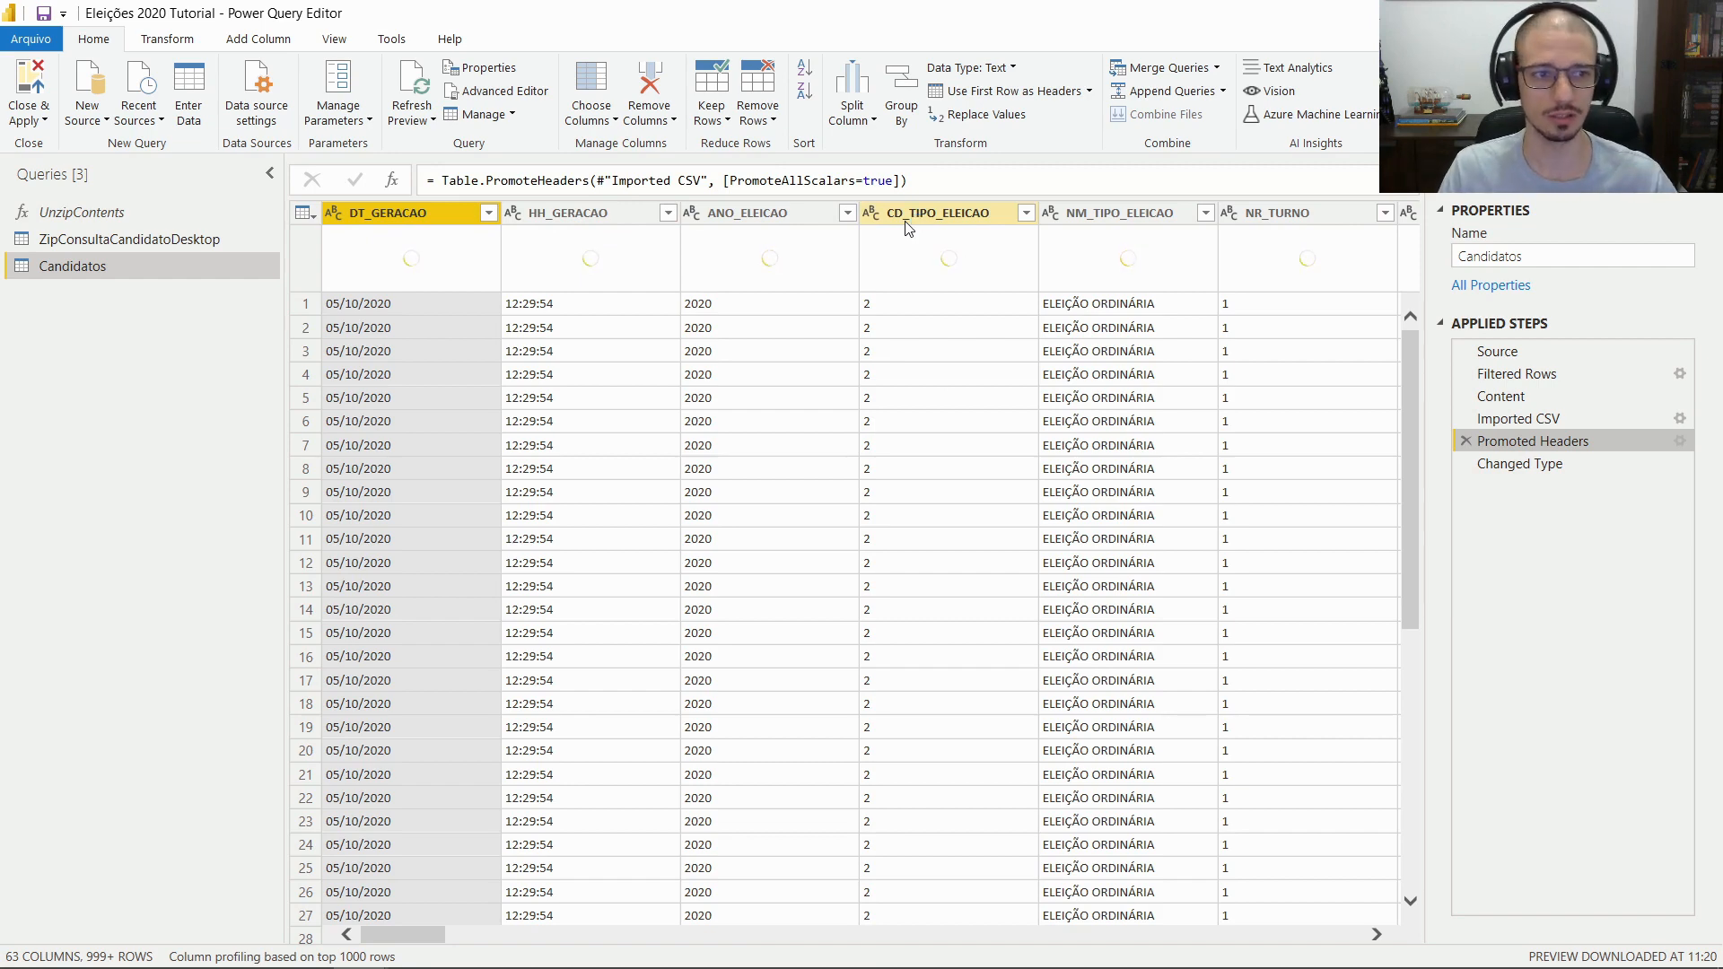
{"action": "left_click", "coordinate": [1526, 465]}
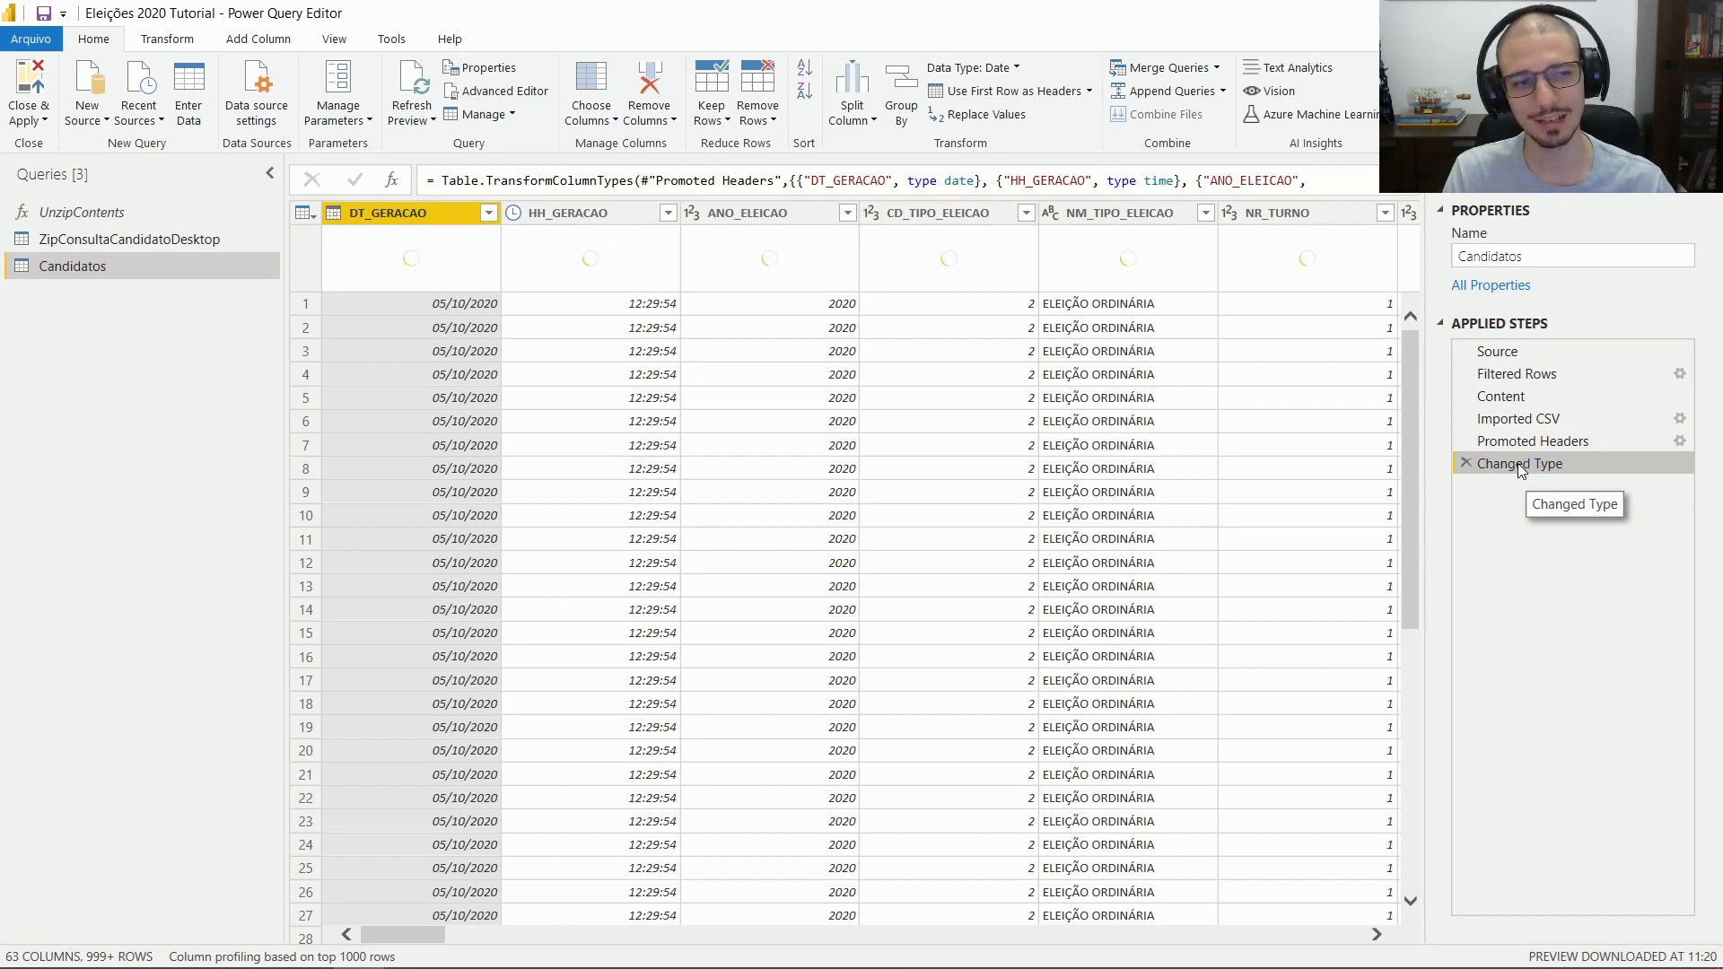
{"action": "left_click", "coordinate": [1468, 462]}
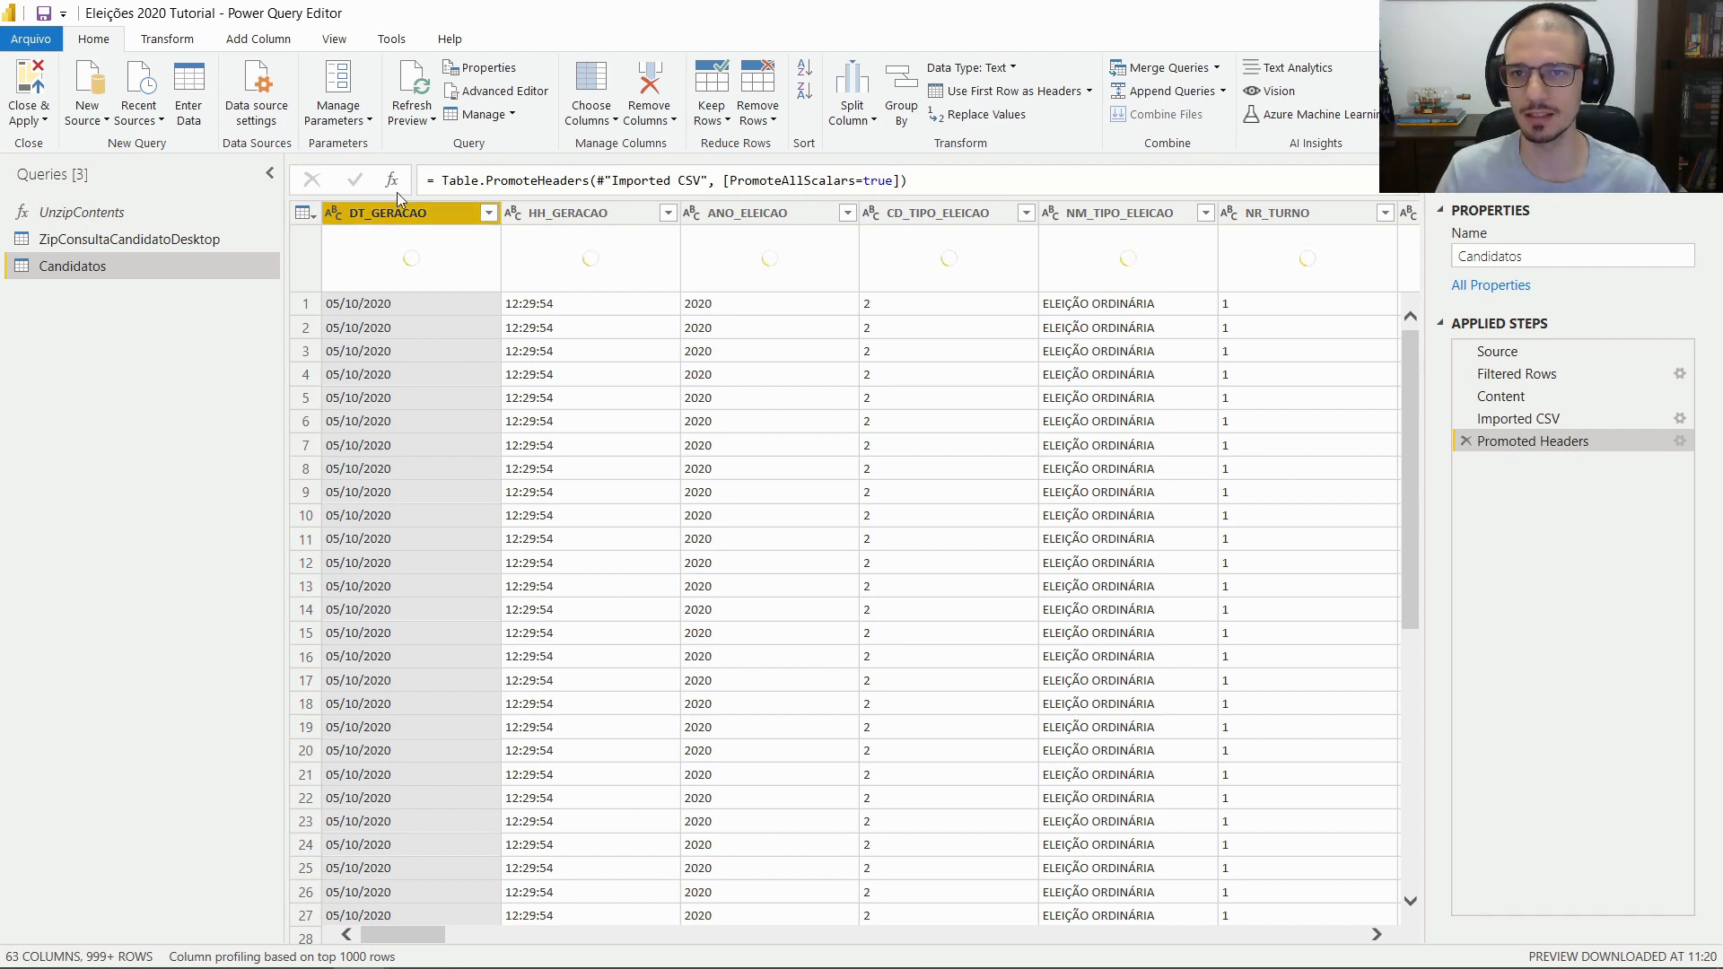
Check the HH_GERACAO and ANO_ELEICAO columns, then open leiame.pdf from the zip archive
{"action": "left_click", "coordinate": [583, 213]}
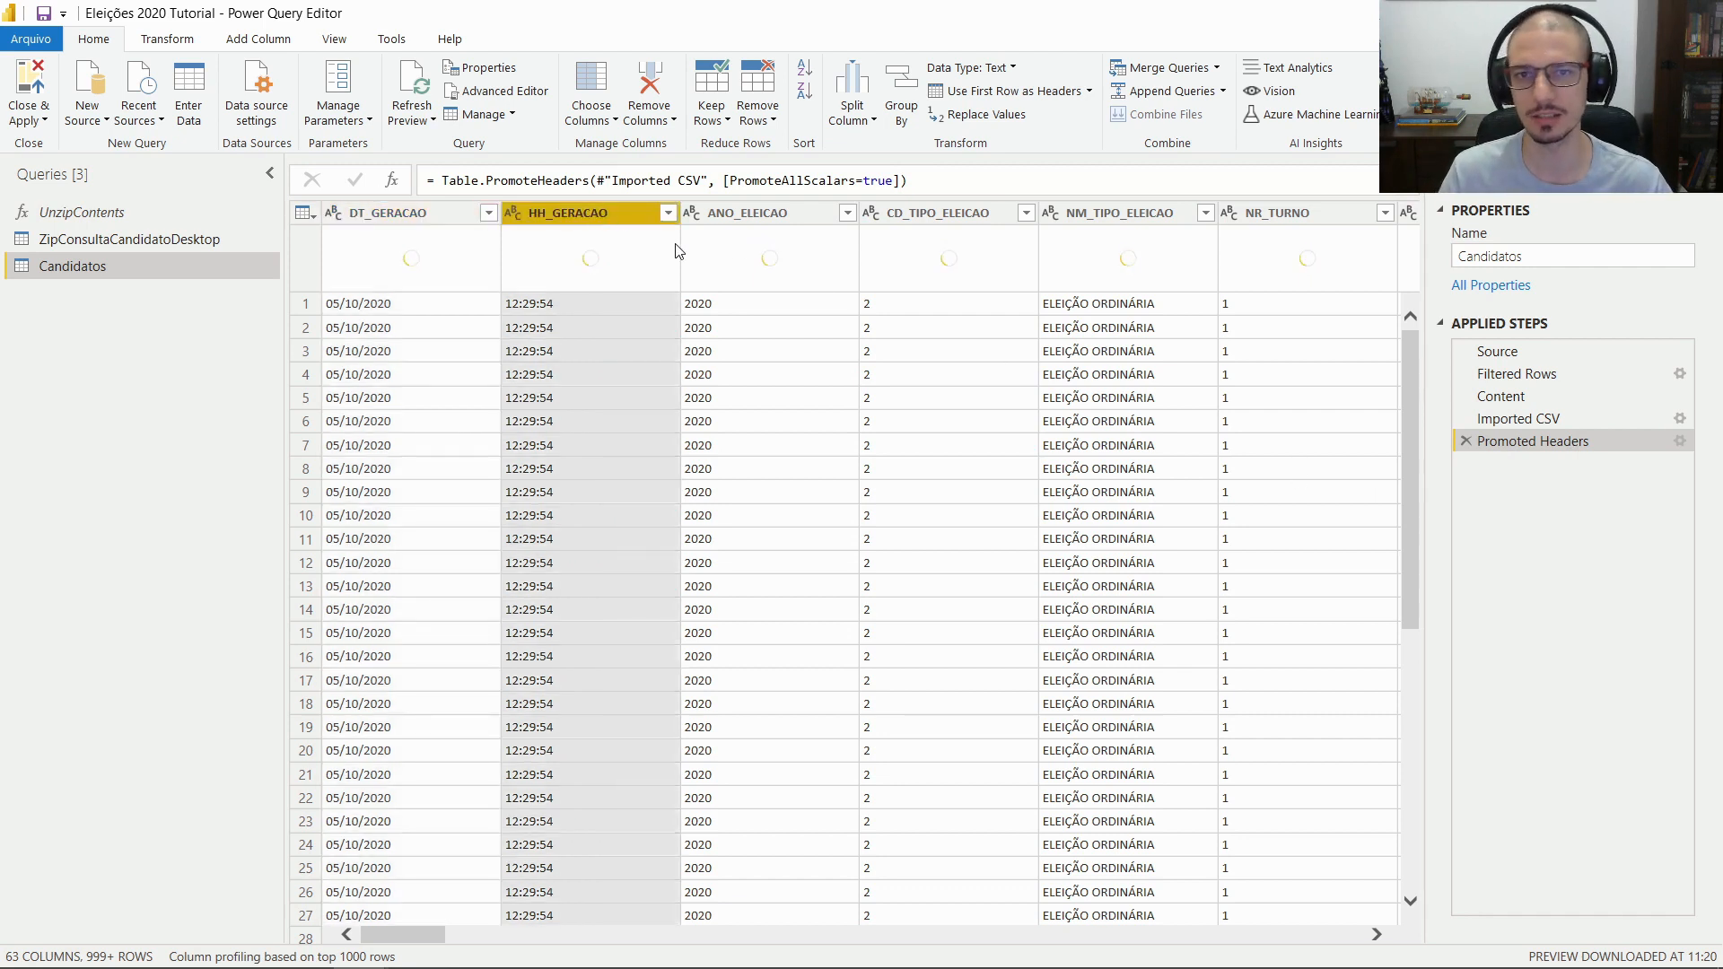
{"action": "left_click", "coordinate": [754, 219]}
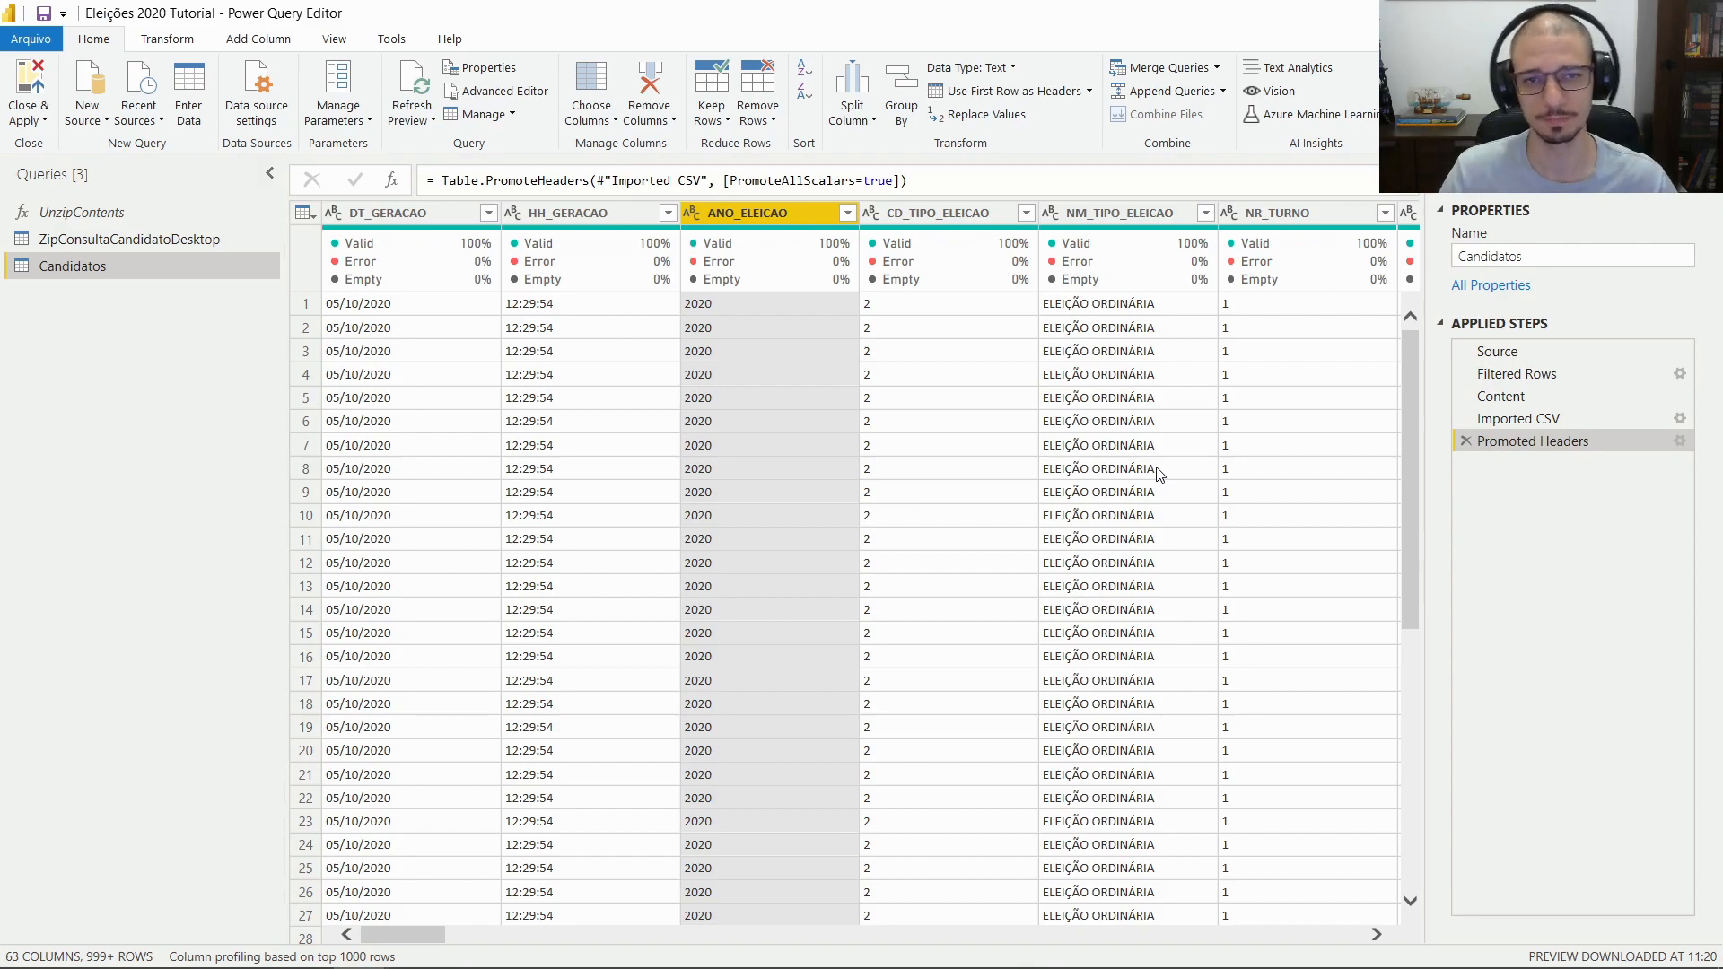
{"action": "key", "text": "alt+Tab"}
{"action": "left_click", "coordinate": [161, 206]}
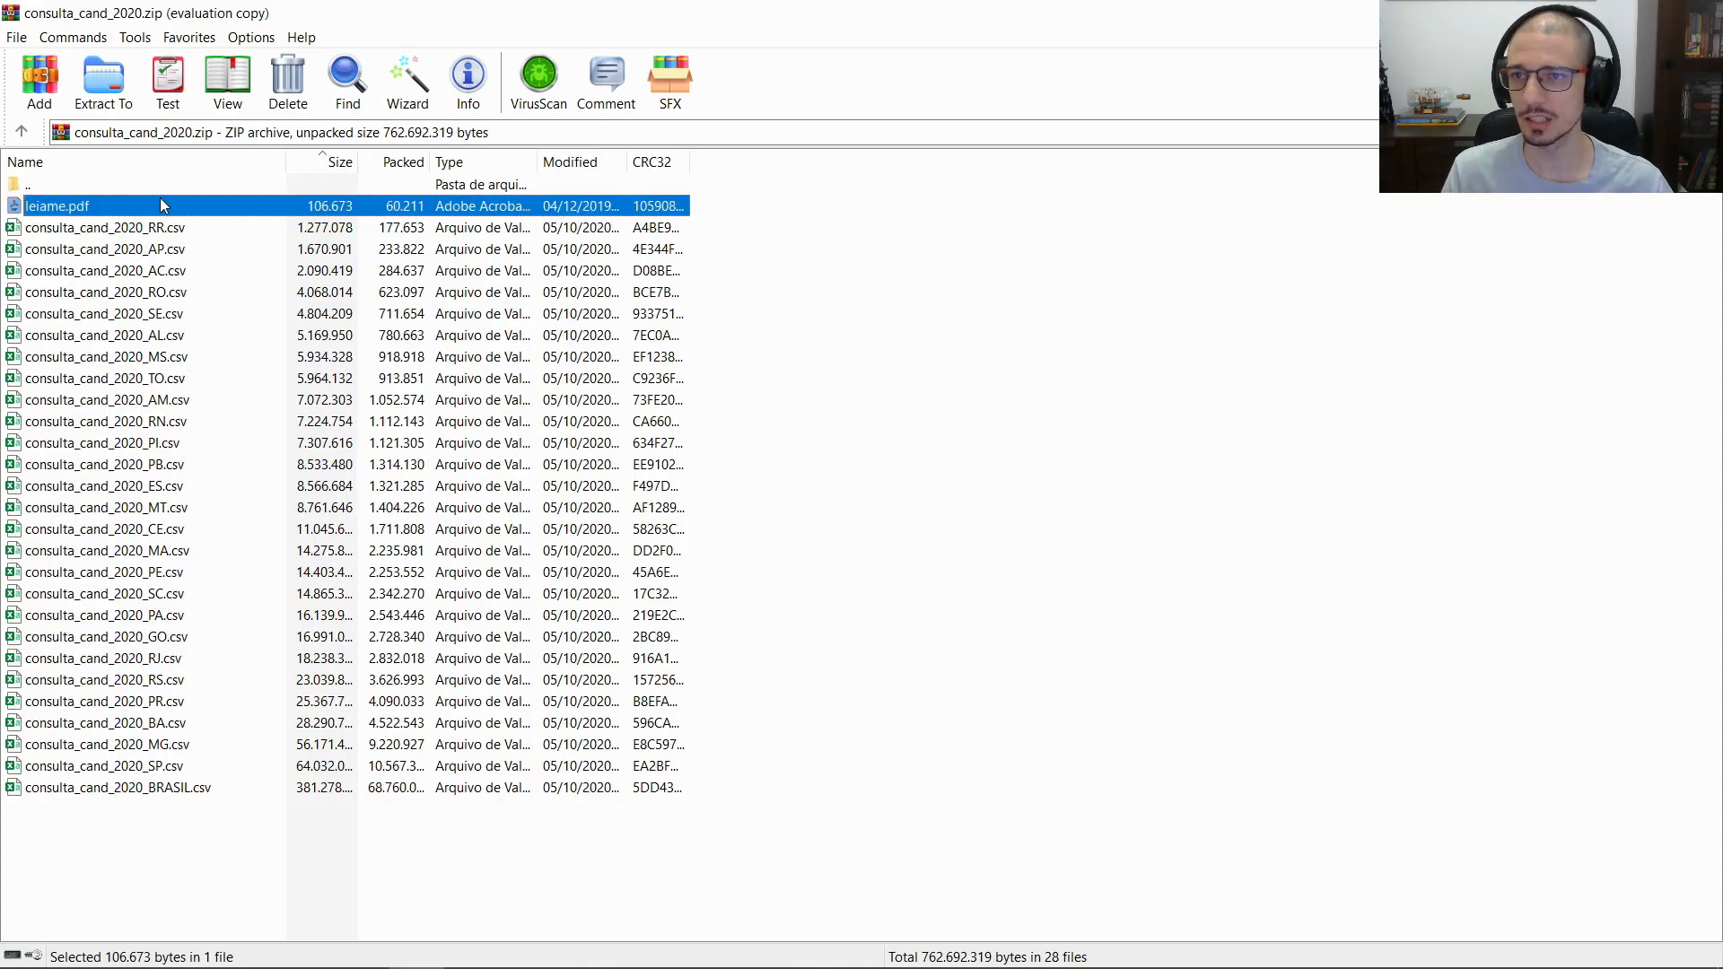
{"action": "double_click", "coordinate": [161, 206]}
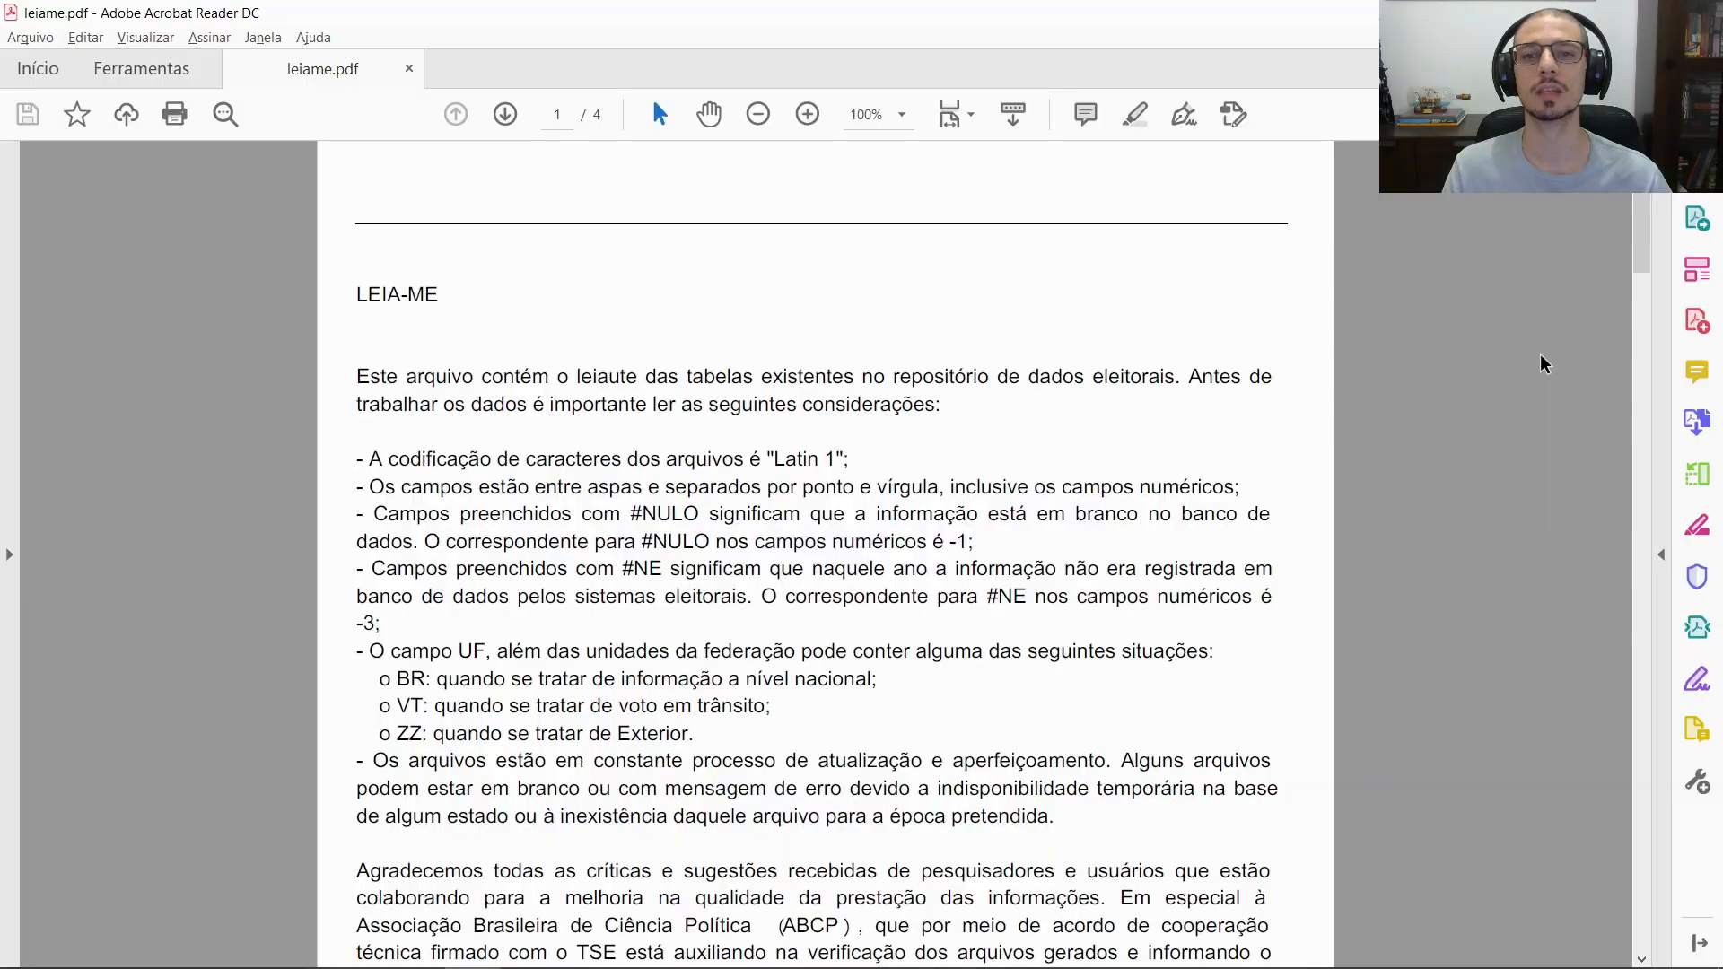
Scroll to the readme's page 2 variable description table, then return to consulta_cand_colunas.xlsx
{"action": "scroll", "coordinate": [1561, 361], "scroll_direction": "down", "scroll_amount": 1}
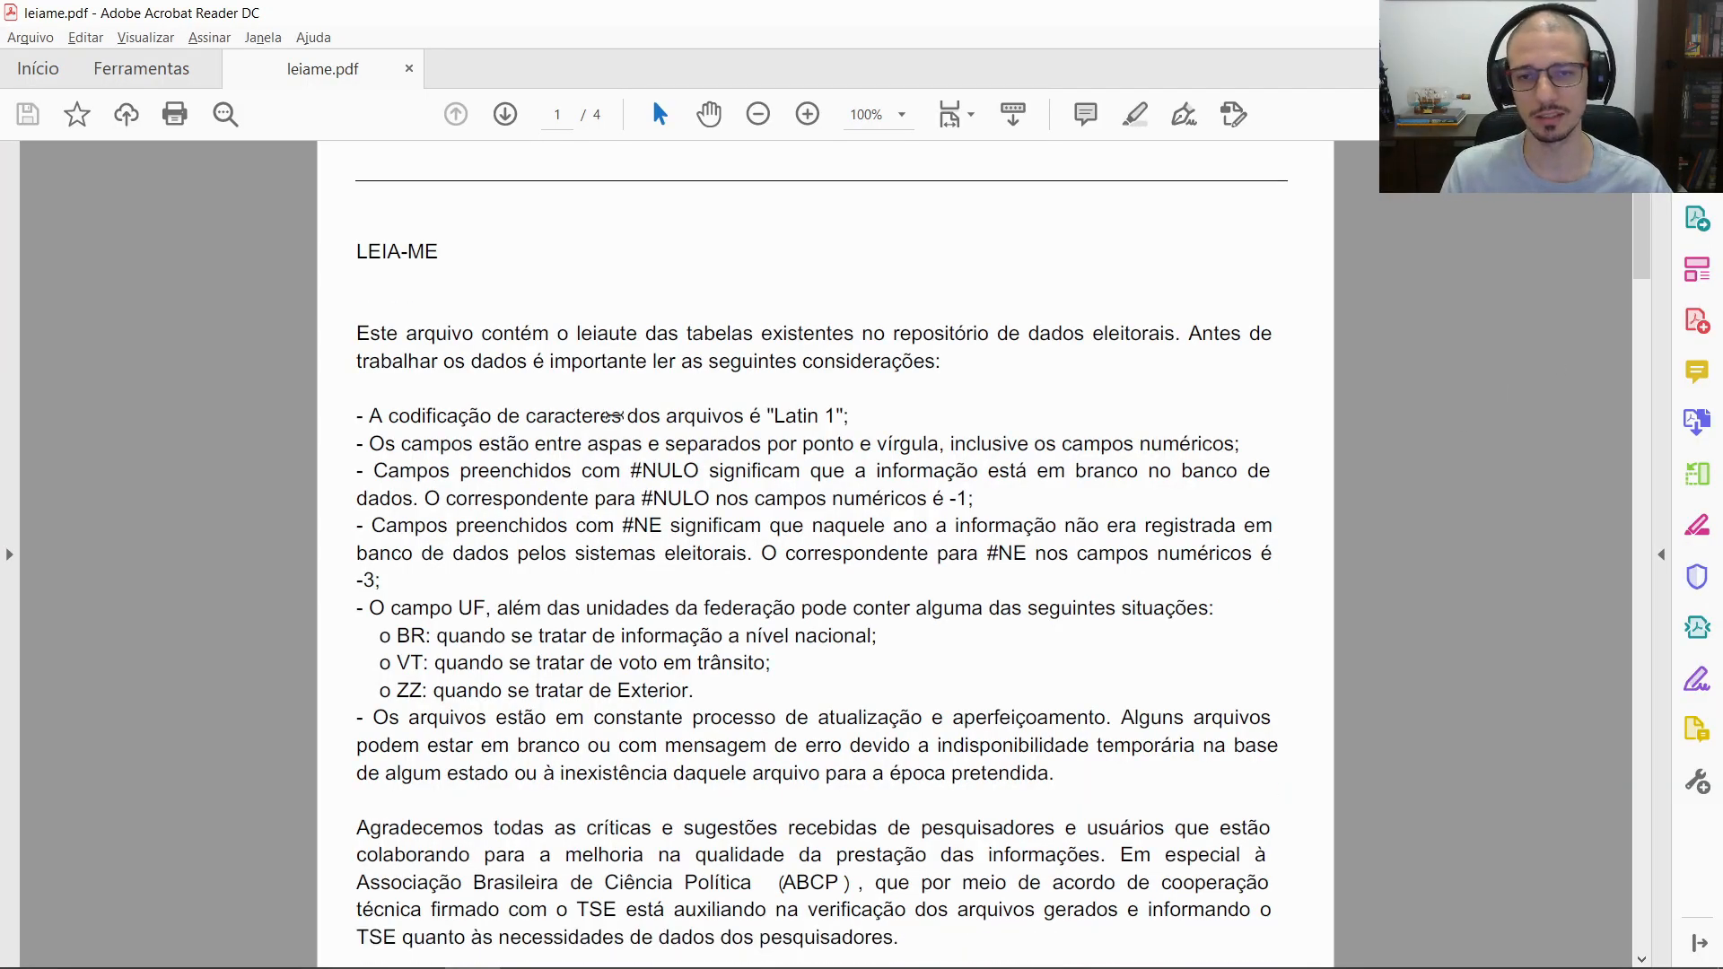
{"action": "scroll", "coordinate": [580, 414], "scroll_direction": "down", "scroll_amount": 20}
{"action": "scroll", "coordinate": [650, 416], "scroll_direction": "down", "scroll_amount": 4}
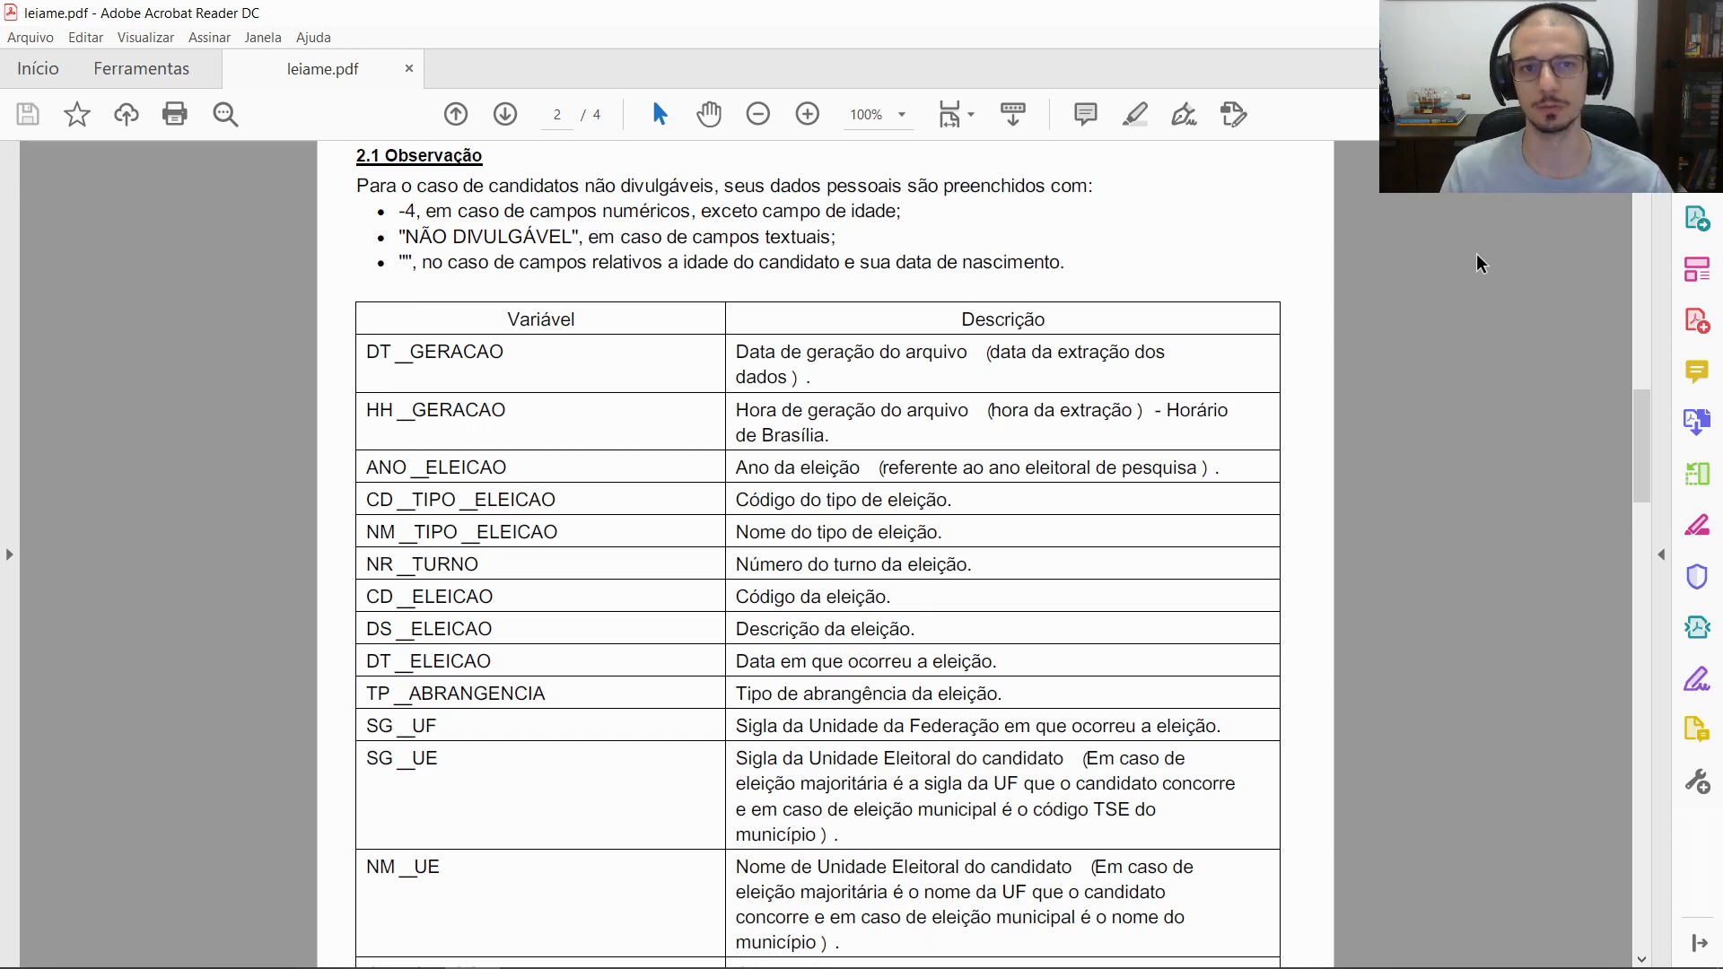
{"action": "key", "text": "alt+Tab"}
{"action": "left_click", "coordinate": [709, 328]}
Browse the Old Column Name, New Column Name and Select columns of the translation table
{"action": "left_click", "coordinate": [794, 307]}
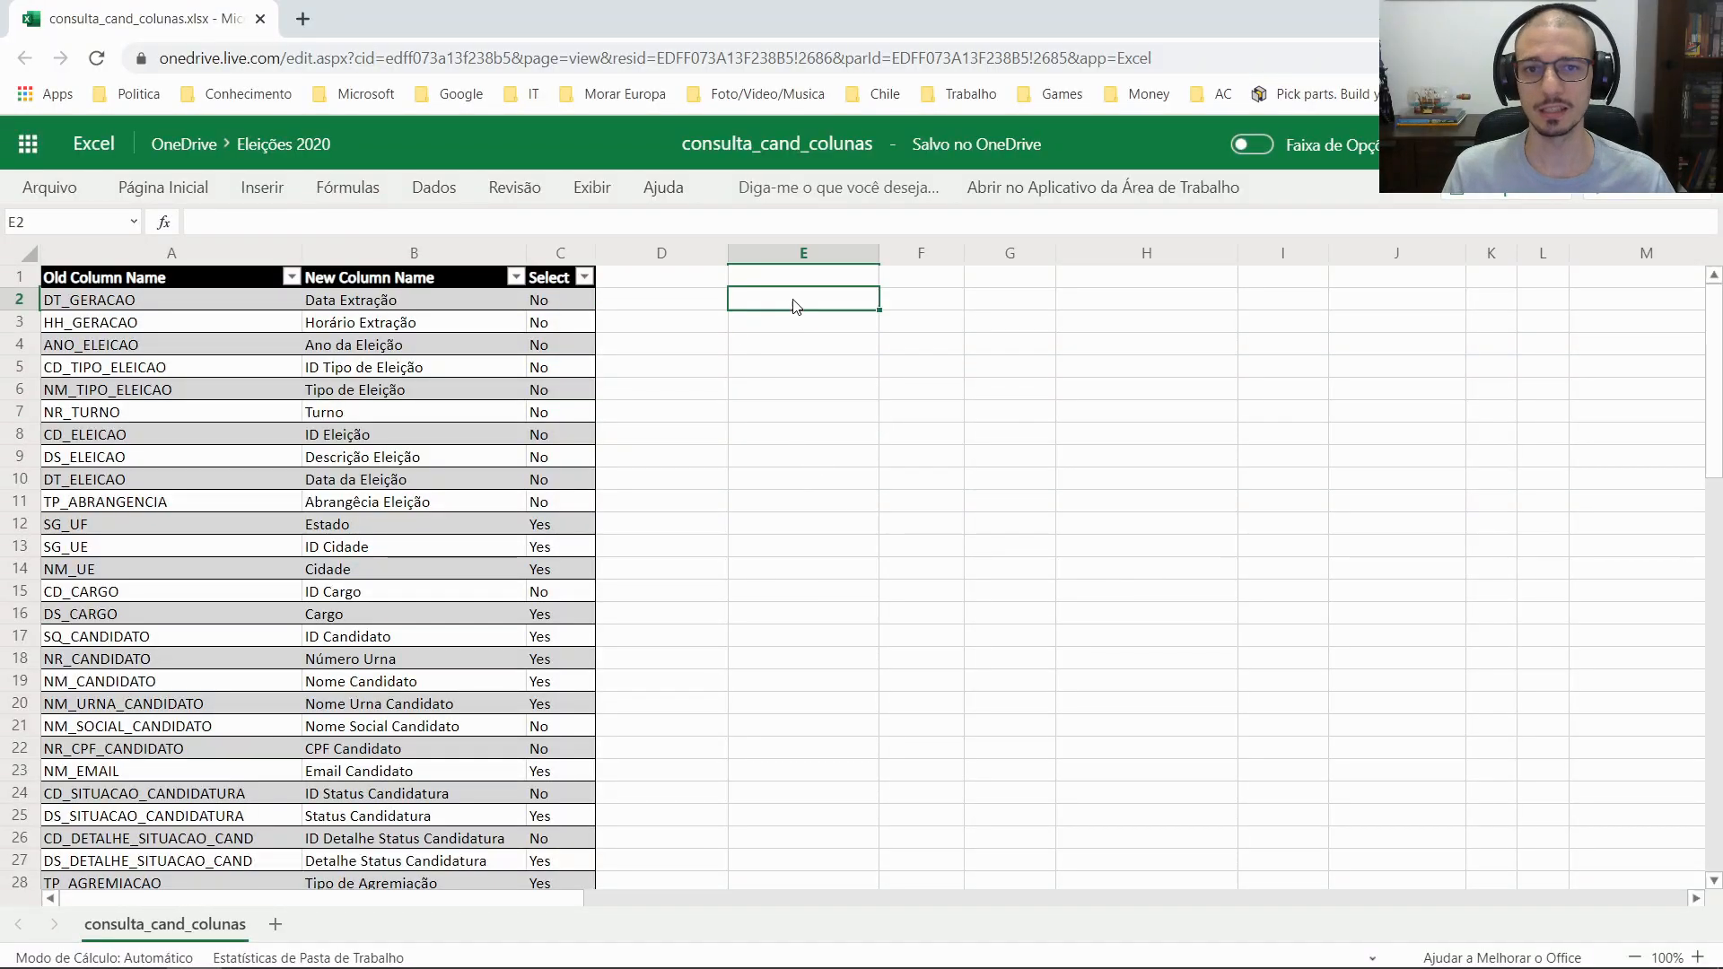
{"action": "left_click", "coordinate": [152, 306]}
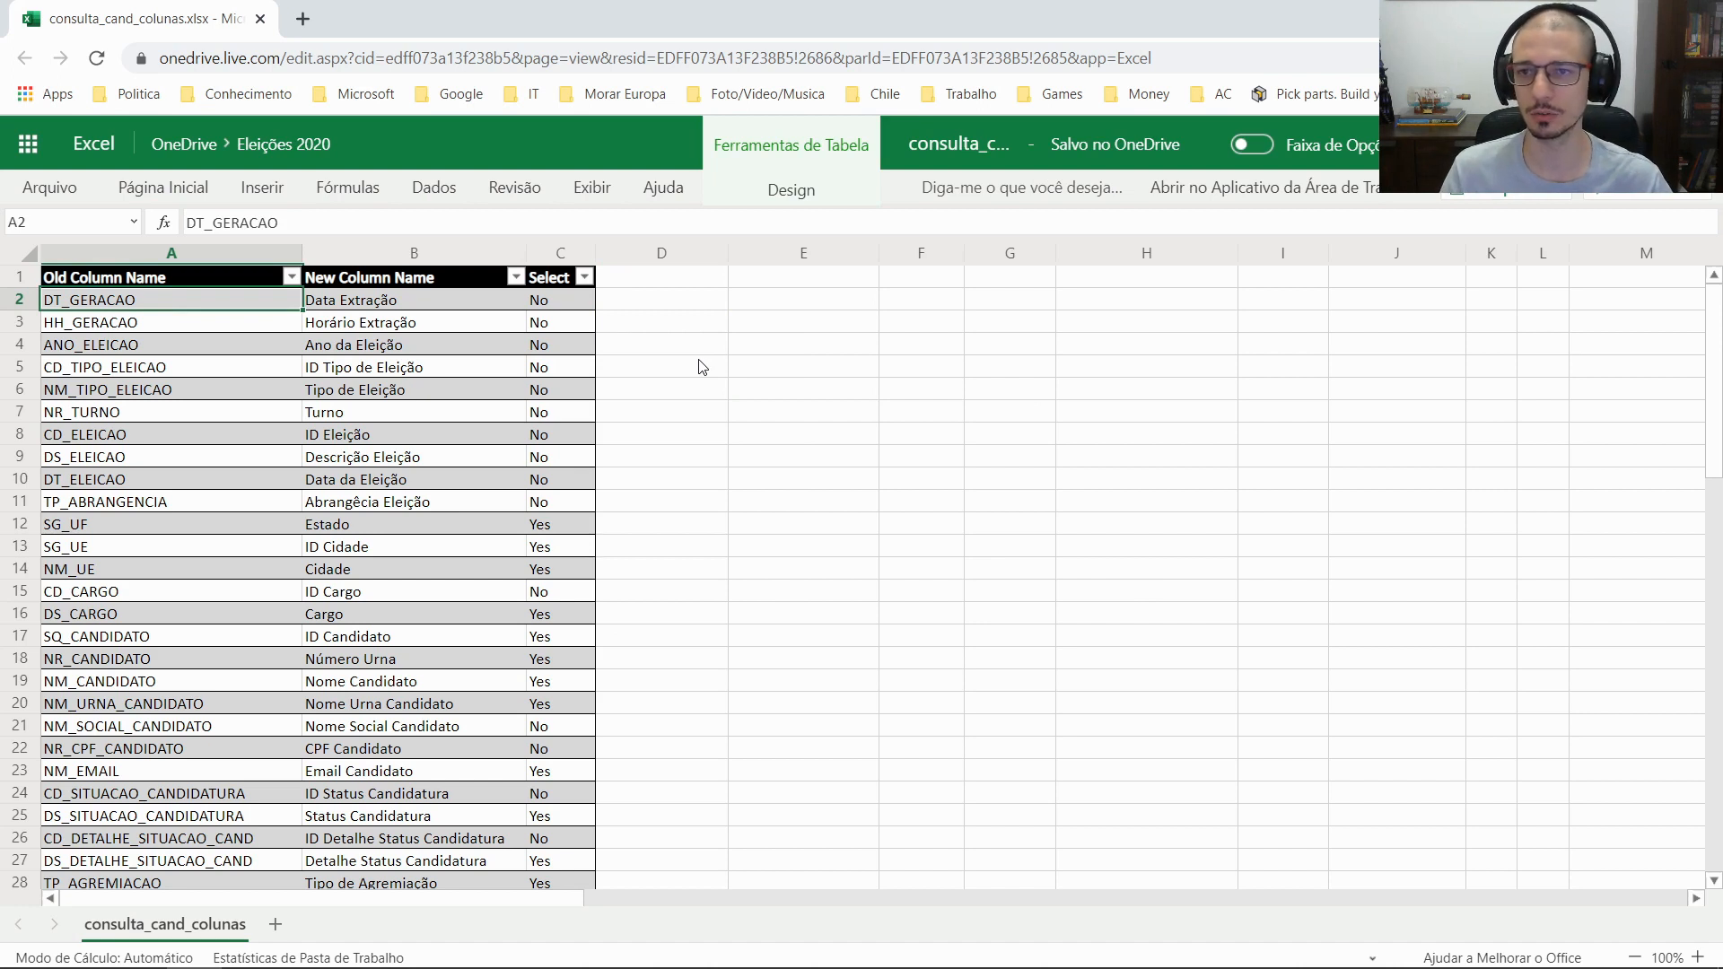
{"action": "key", "text": "Right"}
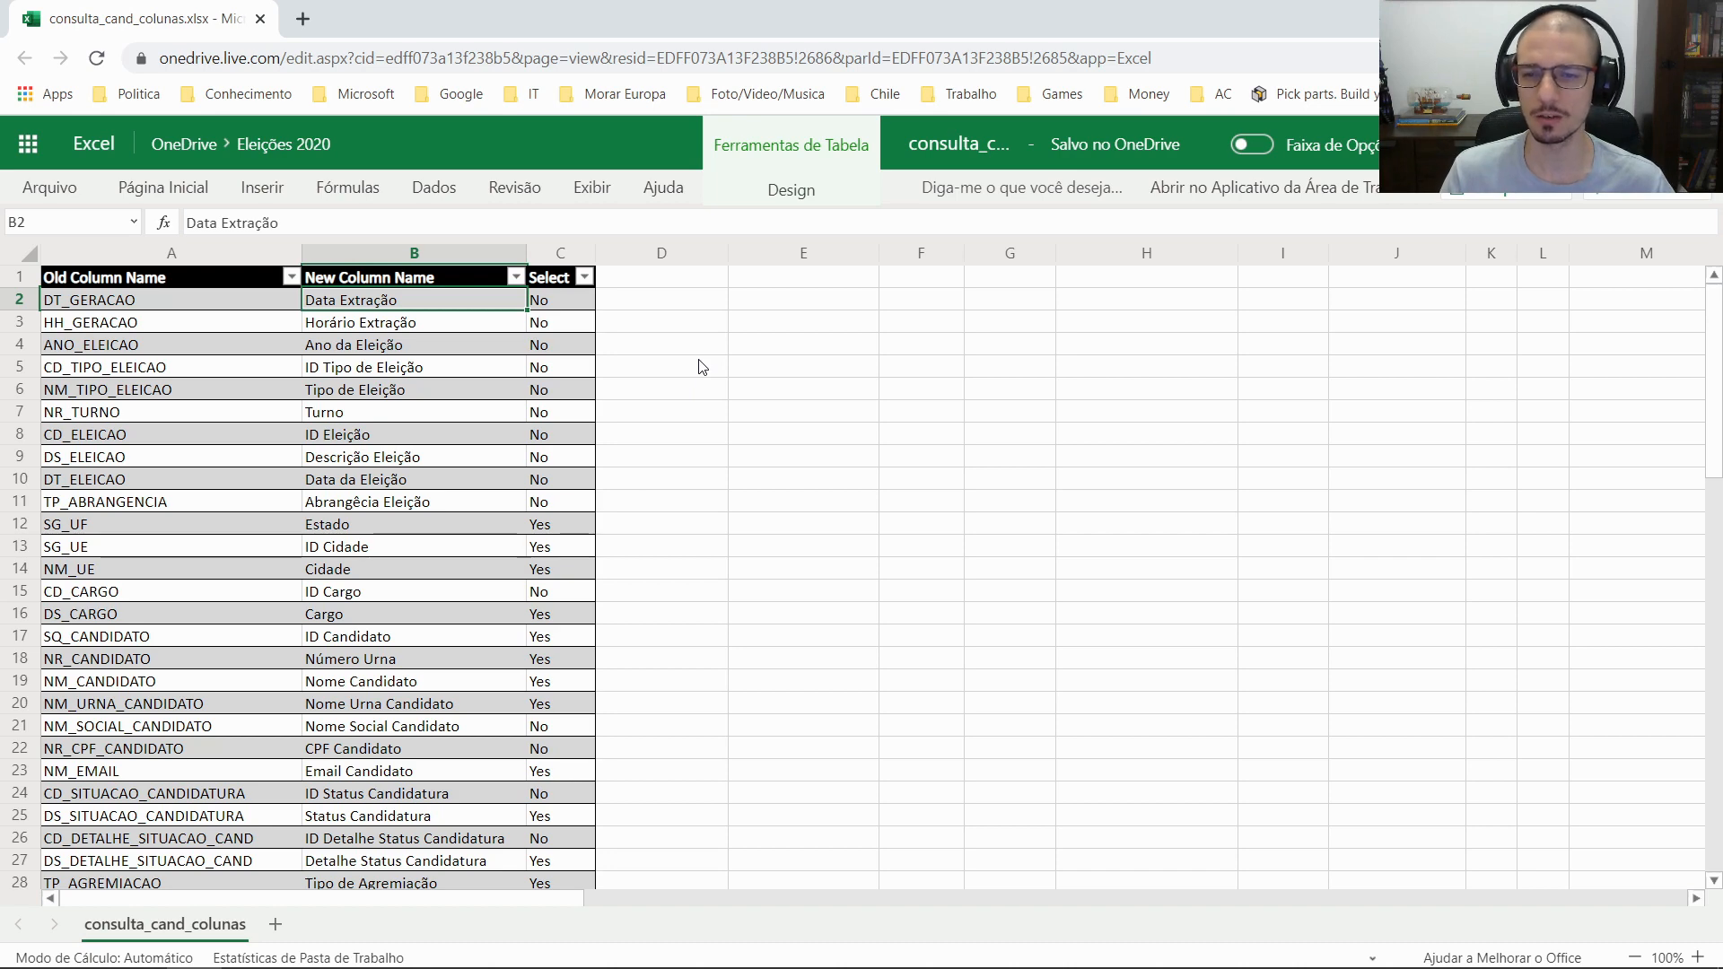
{"action": "key", "text": "Down"}
{"action": "key", "text": "Down"}
{"action": "key", "text": "Down"}
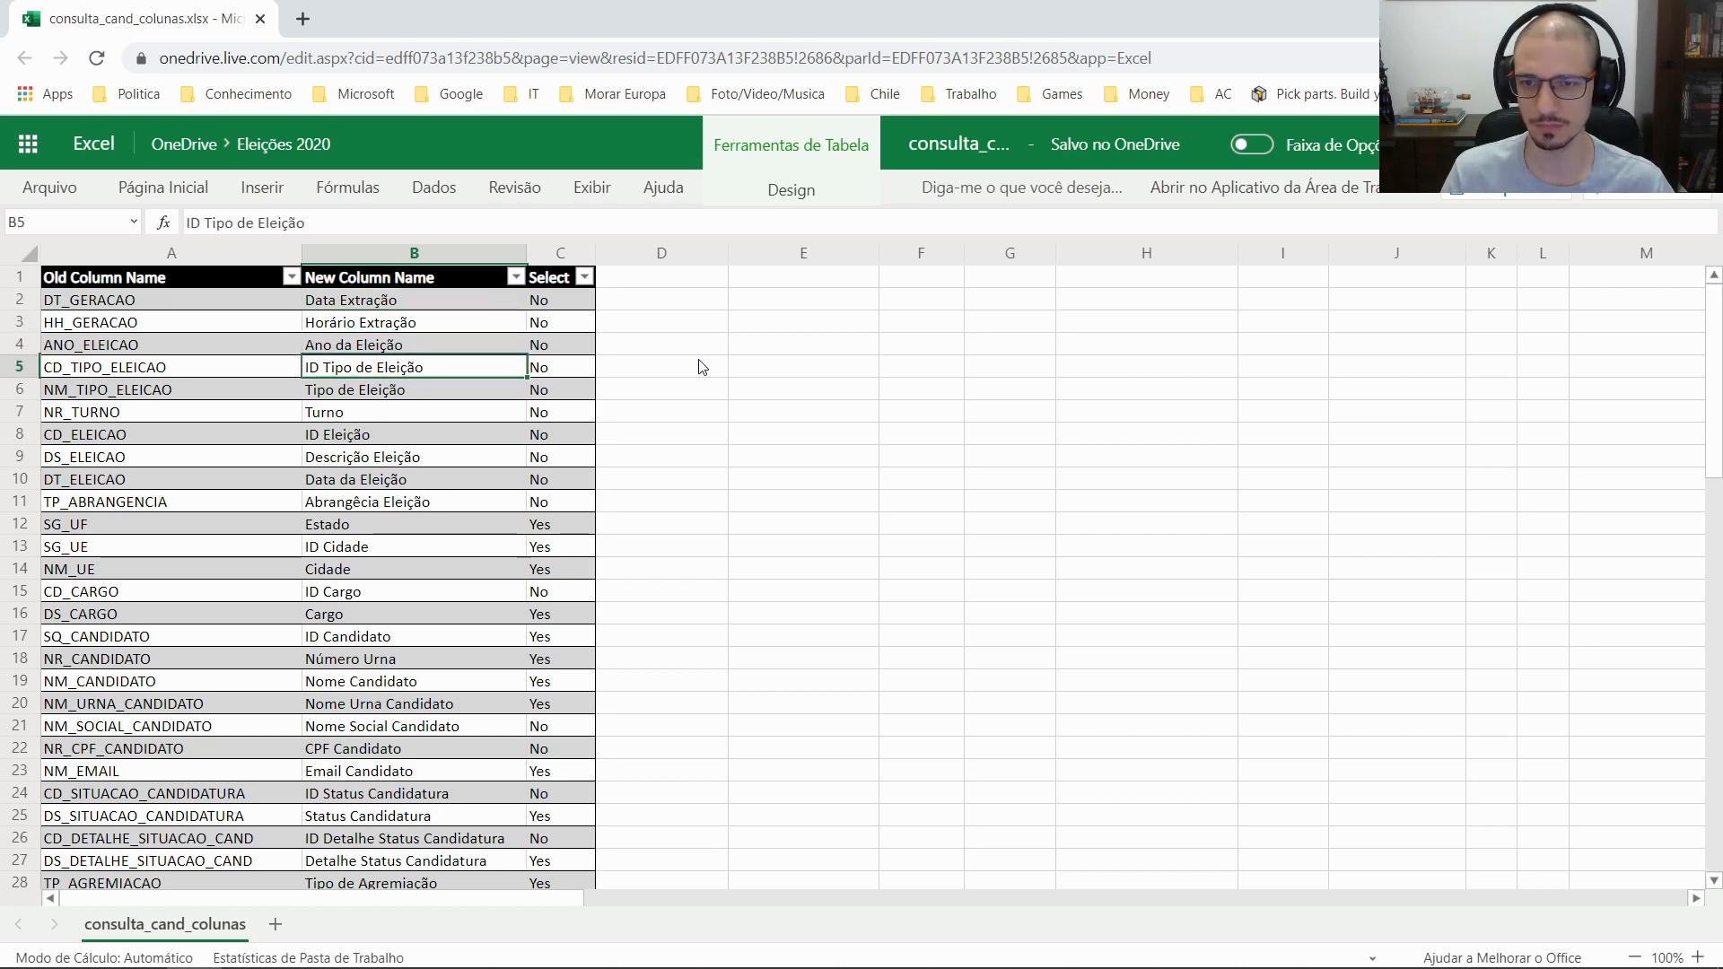
{"action": "key", "text": "ctrl+Down"}
{"action": "key", "text": "ctrl+Up"}
{"action": "key", "text": "Right"}
{"action": "key", "text": "Down"}
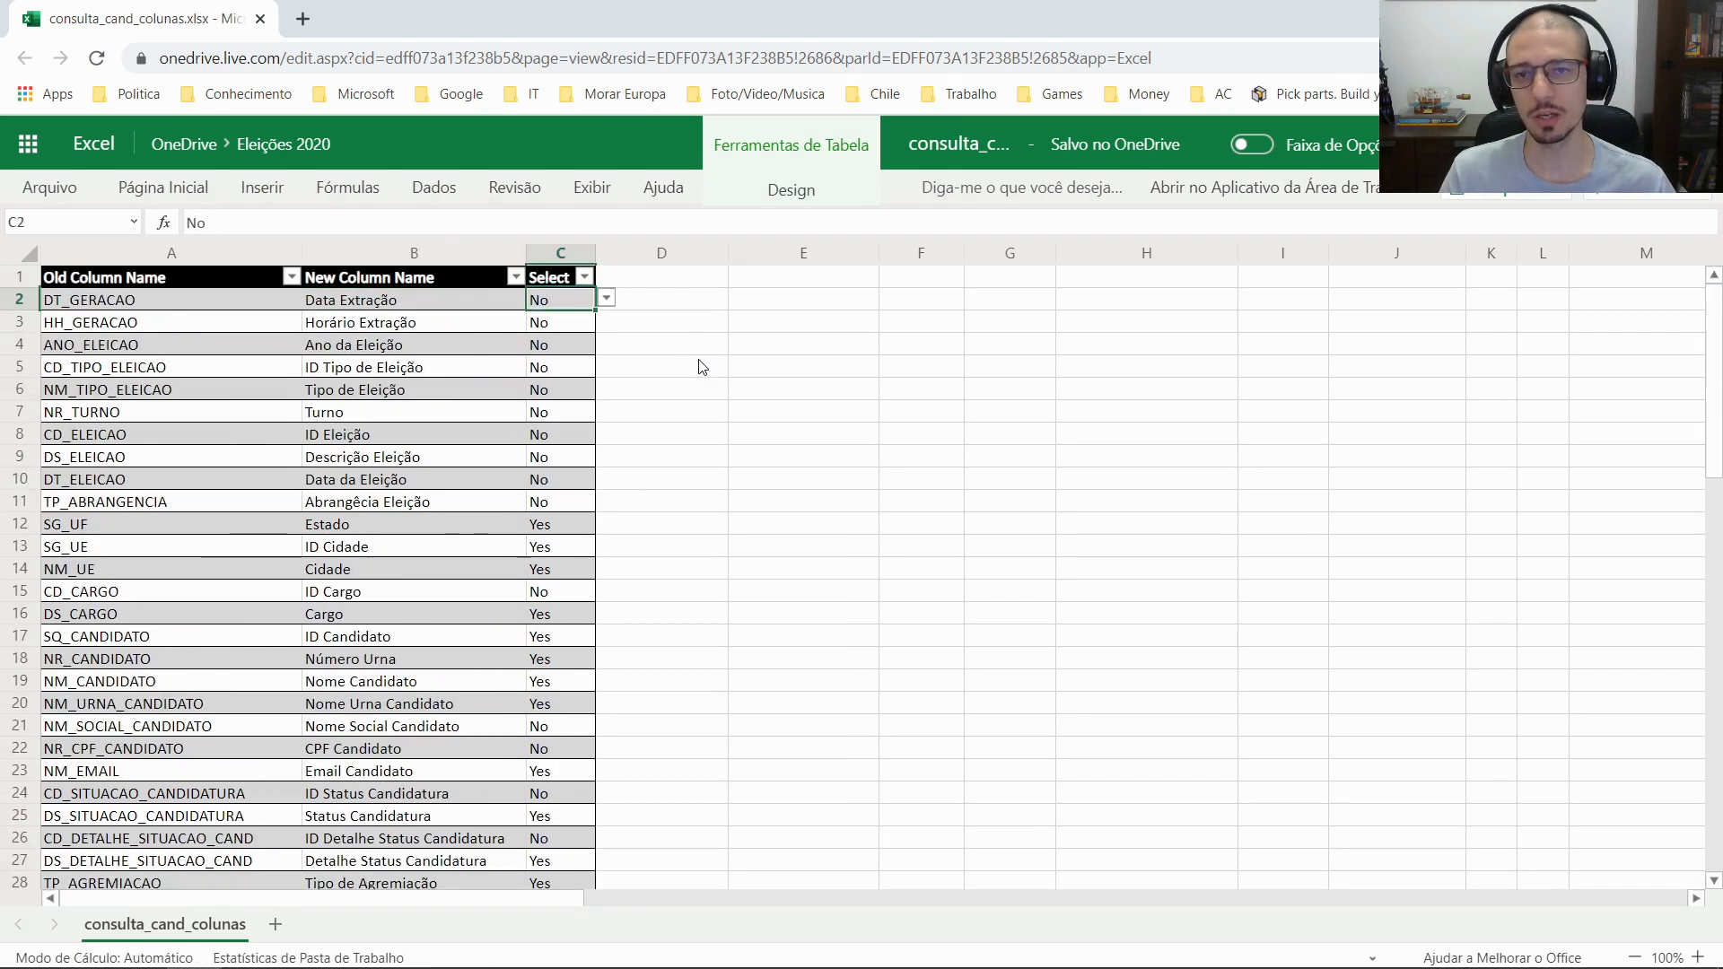
{"action": "left_click", "coordinate": [702, 367]}
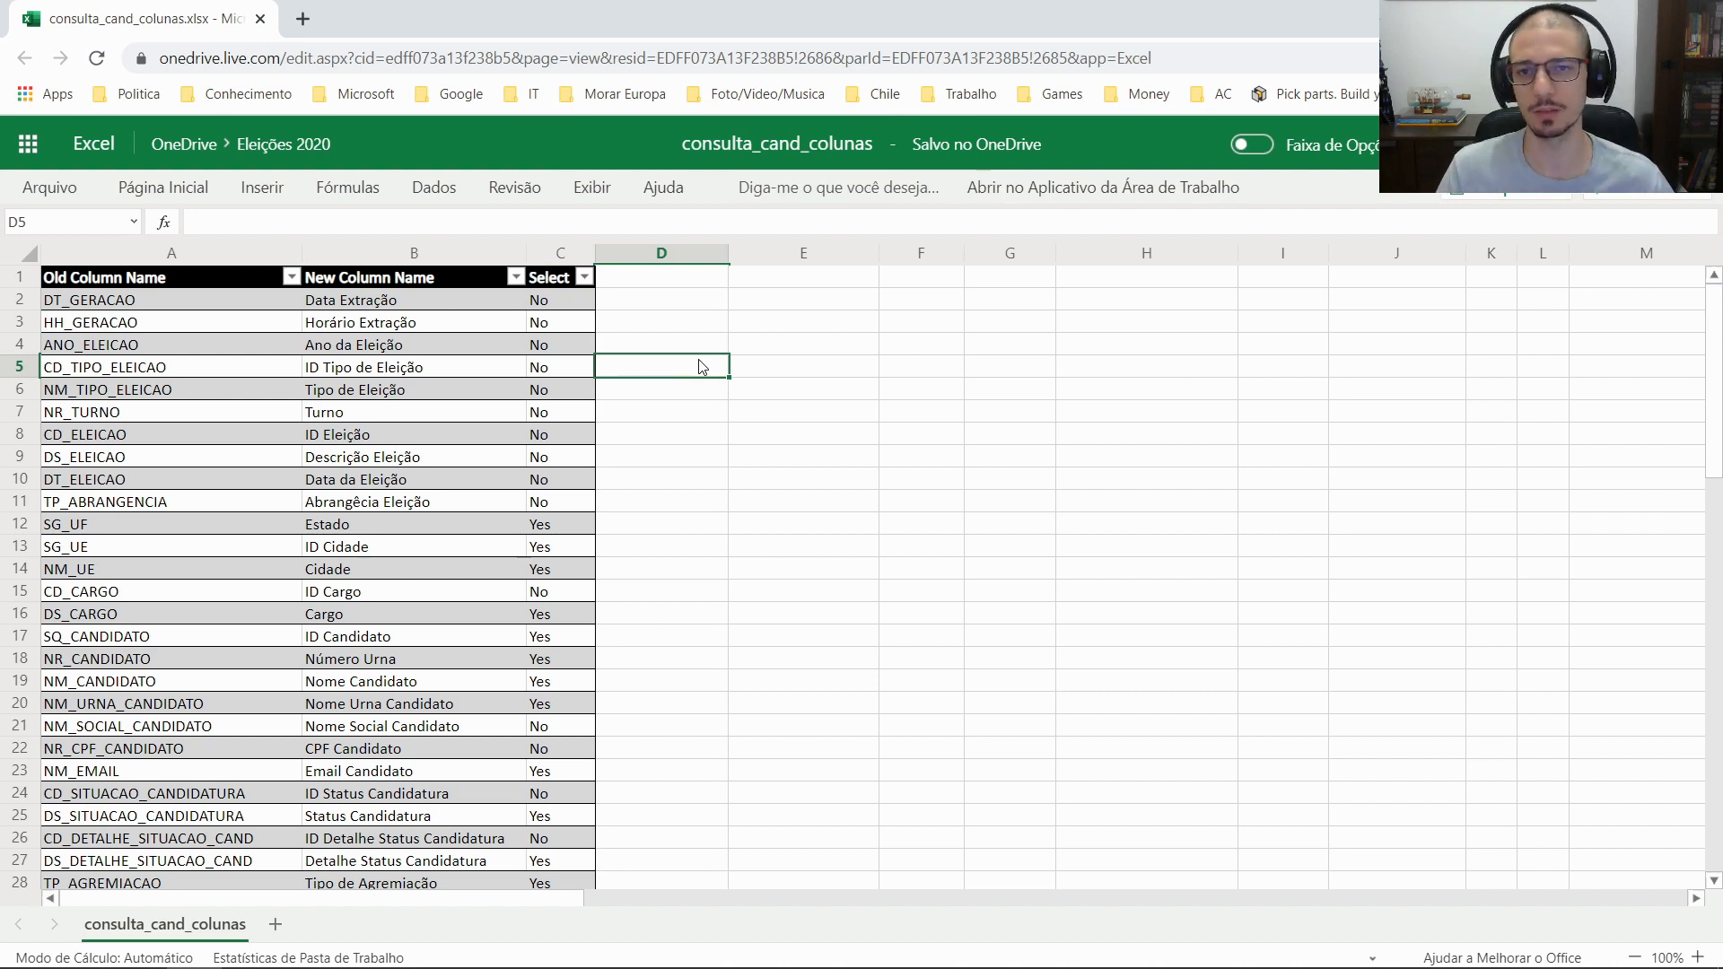
Inspect Select values such as ANO_ELEICAO's and the full New Column Name range
{"action": "left_click", "coordinate": [575, 343]}
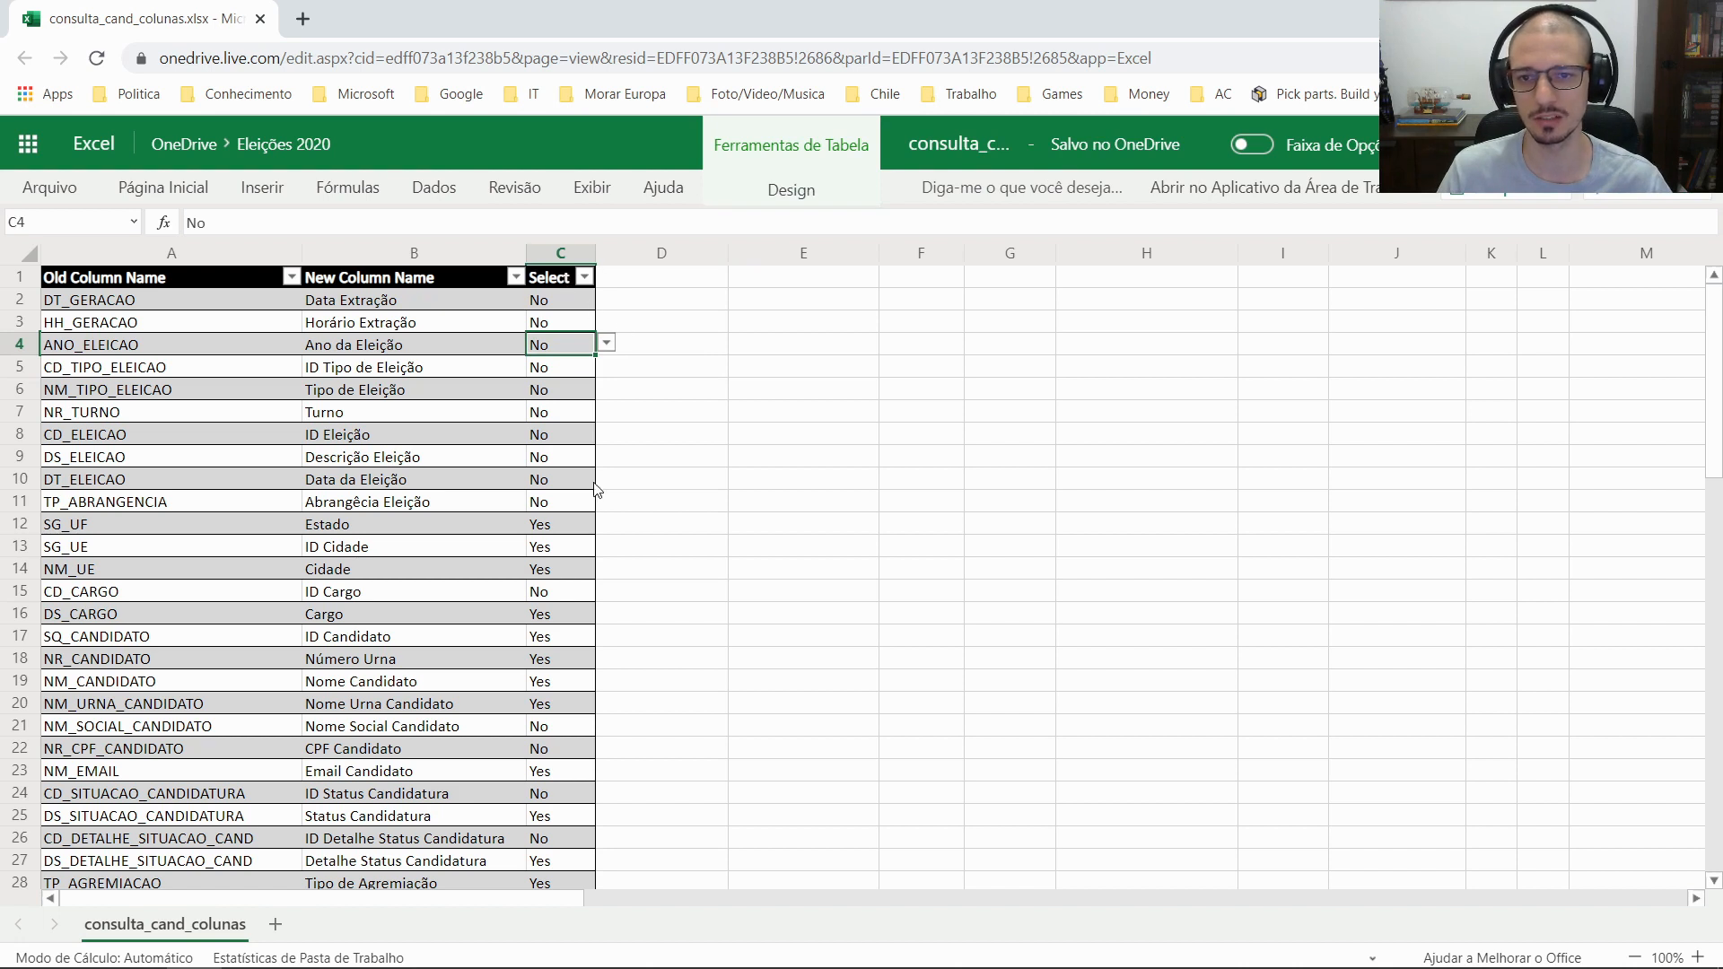
{"action": "left_click", "coordinate": [571, 515]}
{"action": "left_click", "coordinate": [706, 489]}
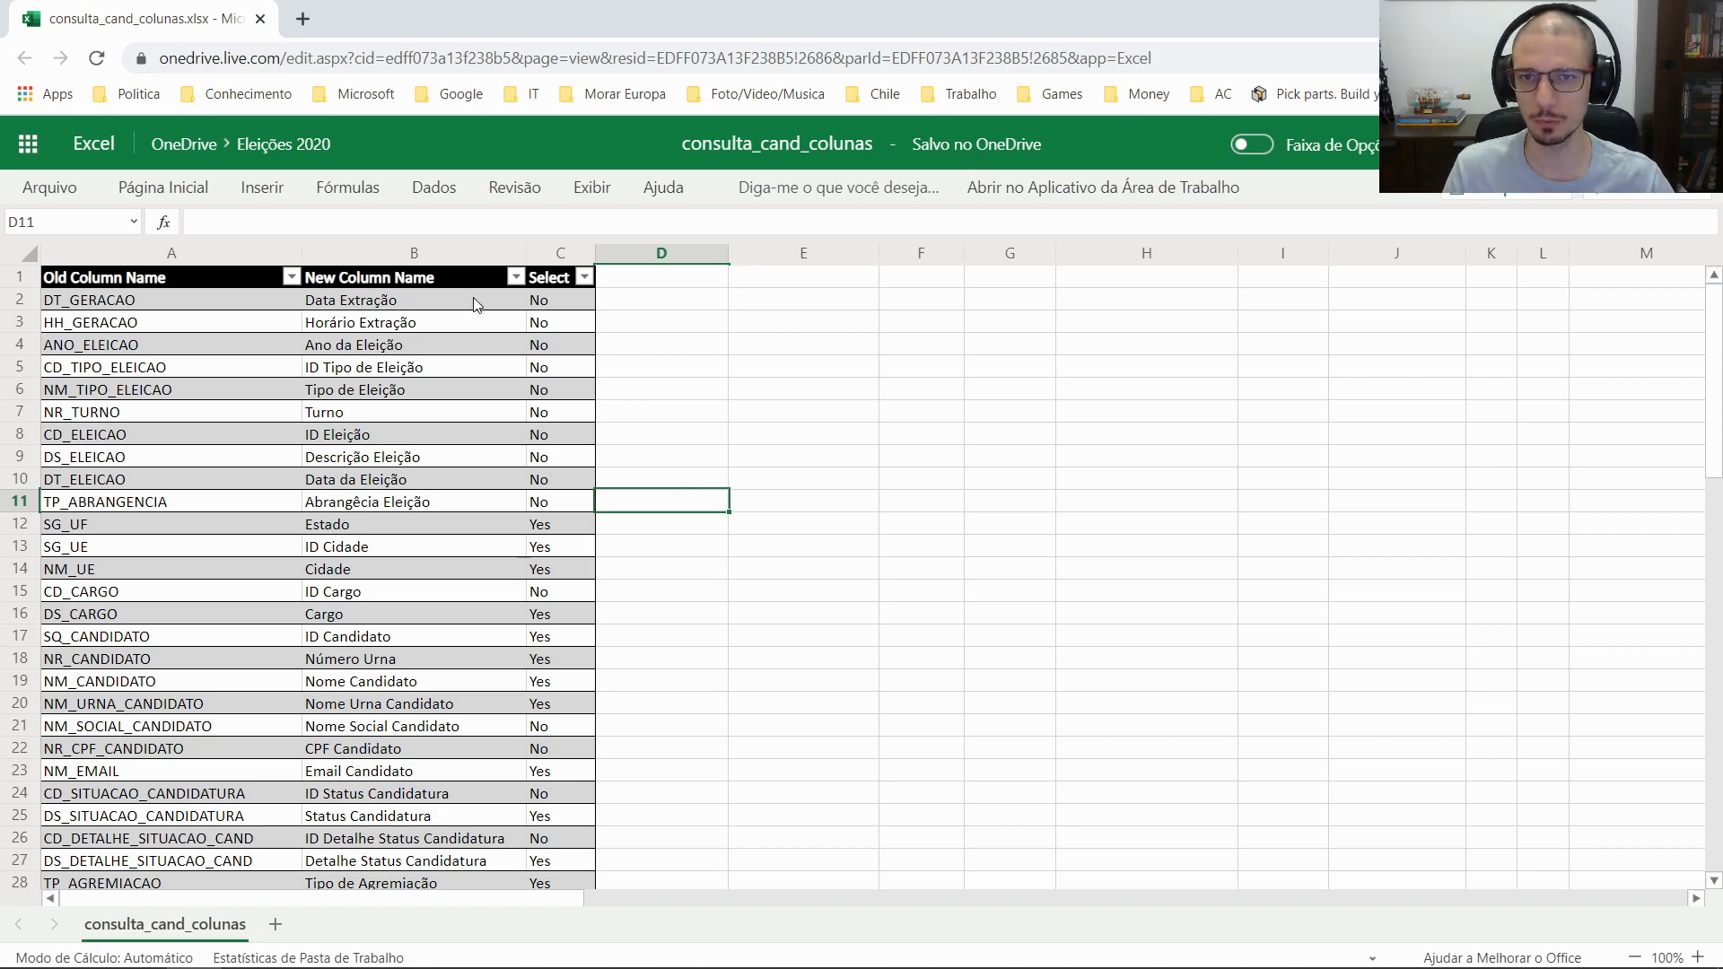
{"action": "left_click", "coordinate": [503, 301]}
{"action": "key", "text": "ctrl+shift+Down"}
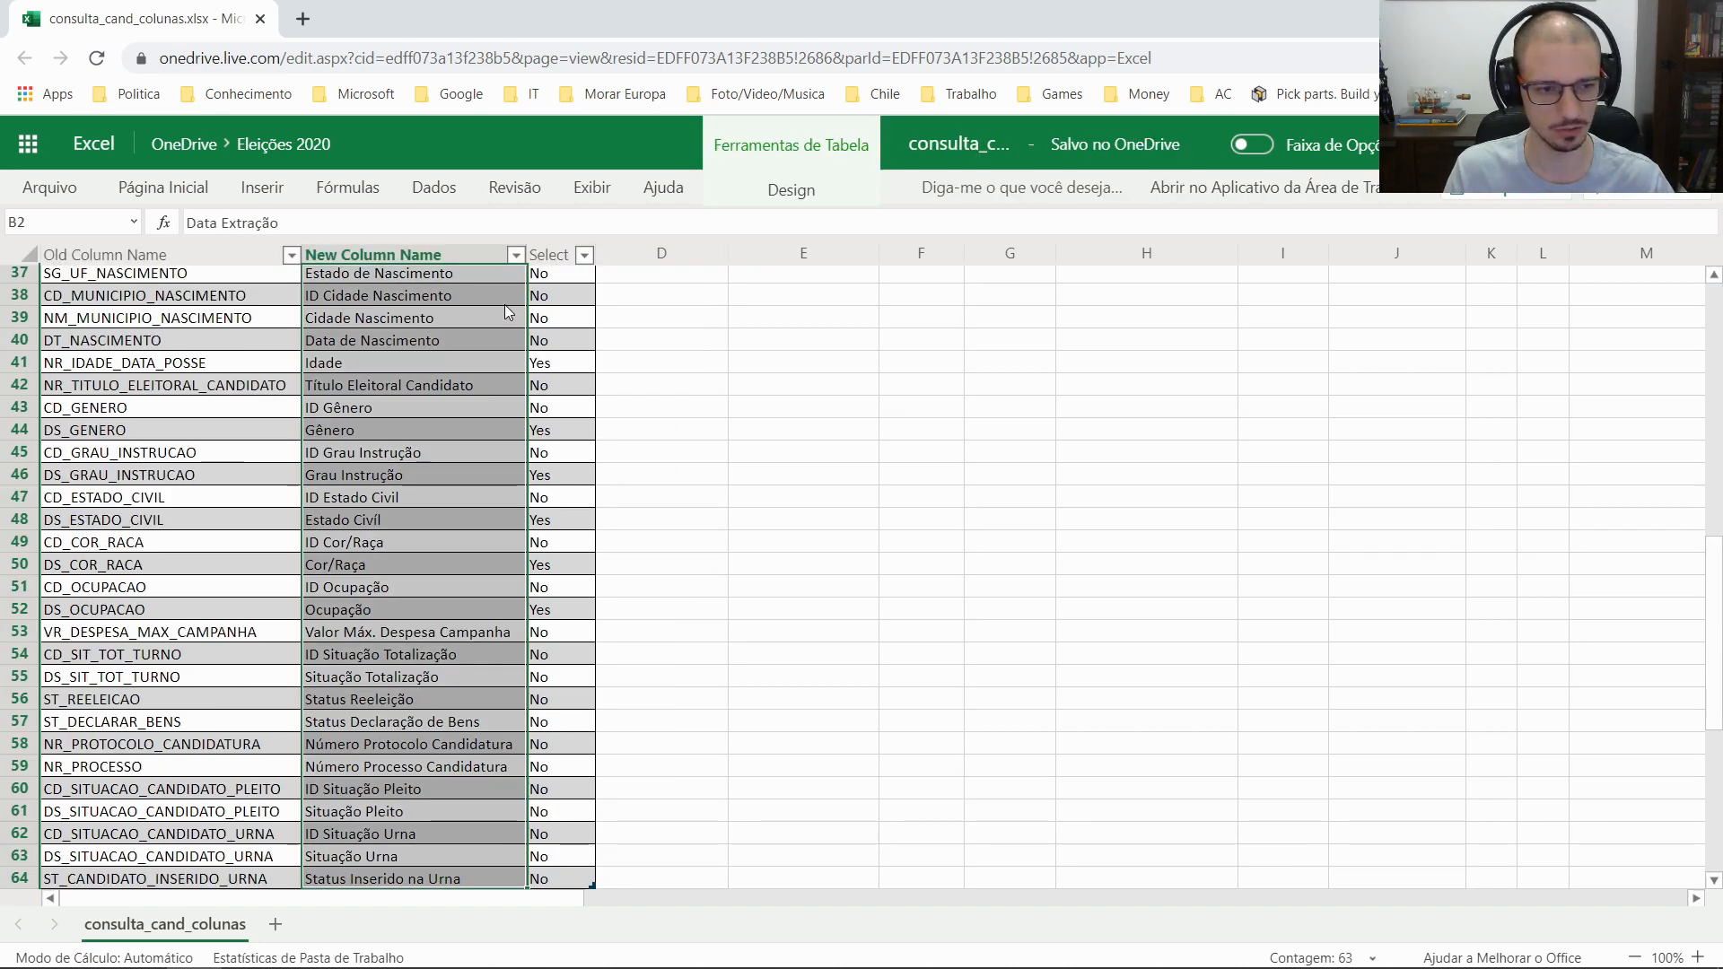
{"action": "left_click", "coordinate": [608, 437]}
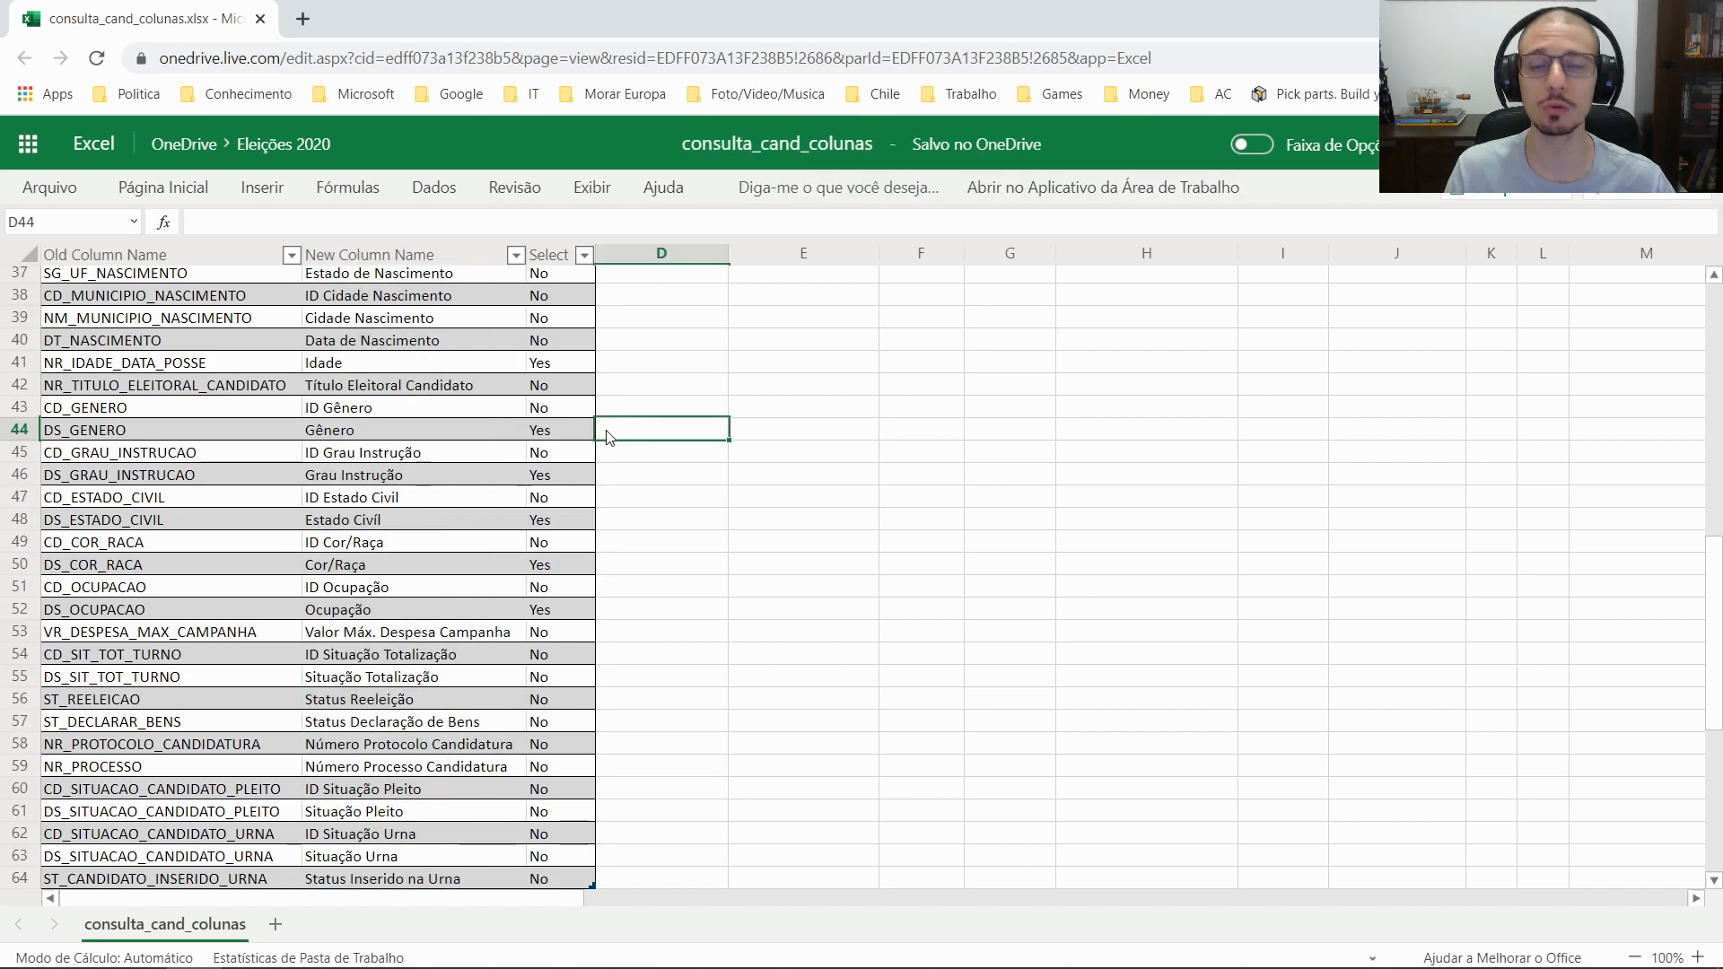
{"action": "key", "text": "ctrl+Up"}
{"action": "key", "text": "Down"}
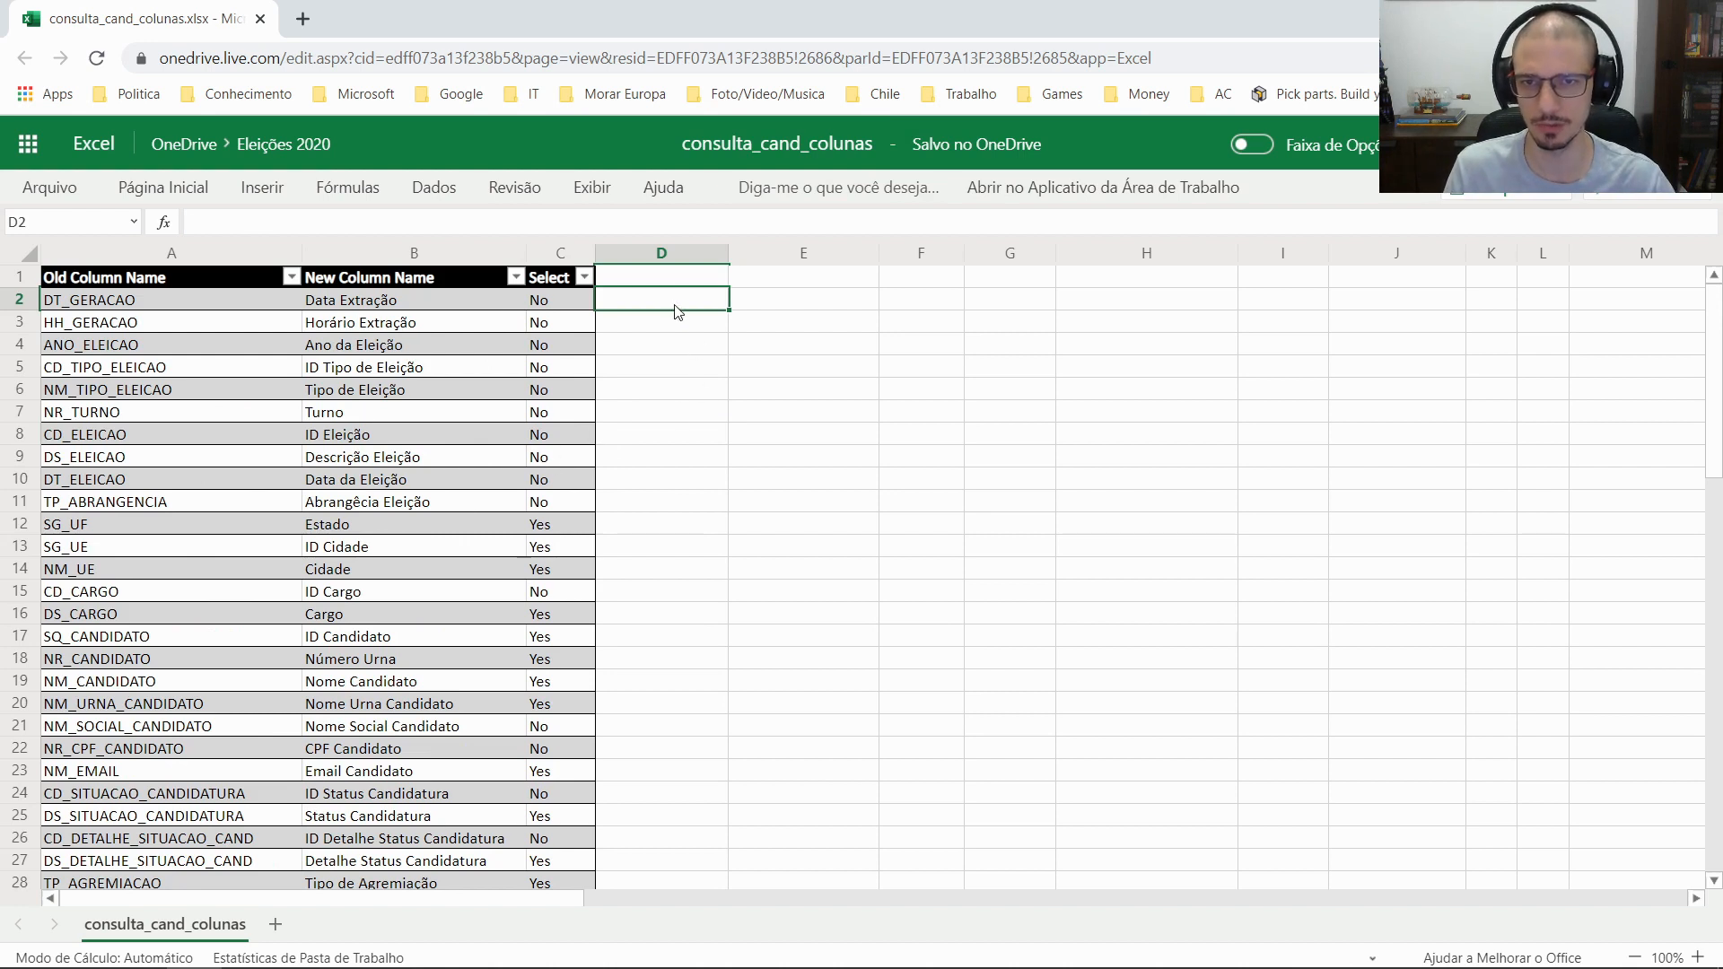
{"action": "left_click", "coordinate": [584, 278]}
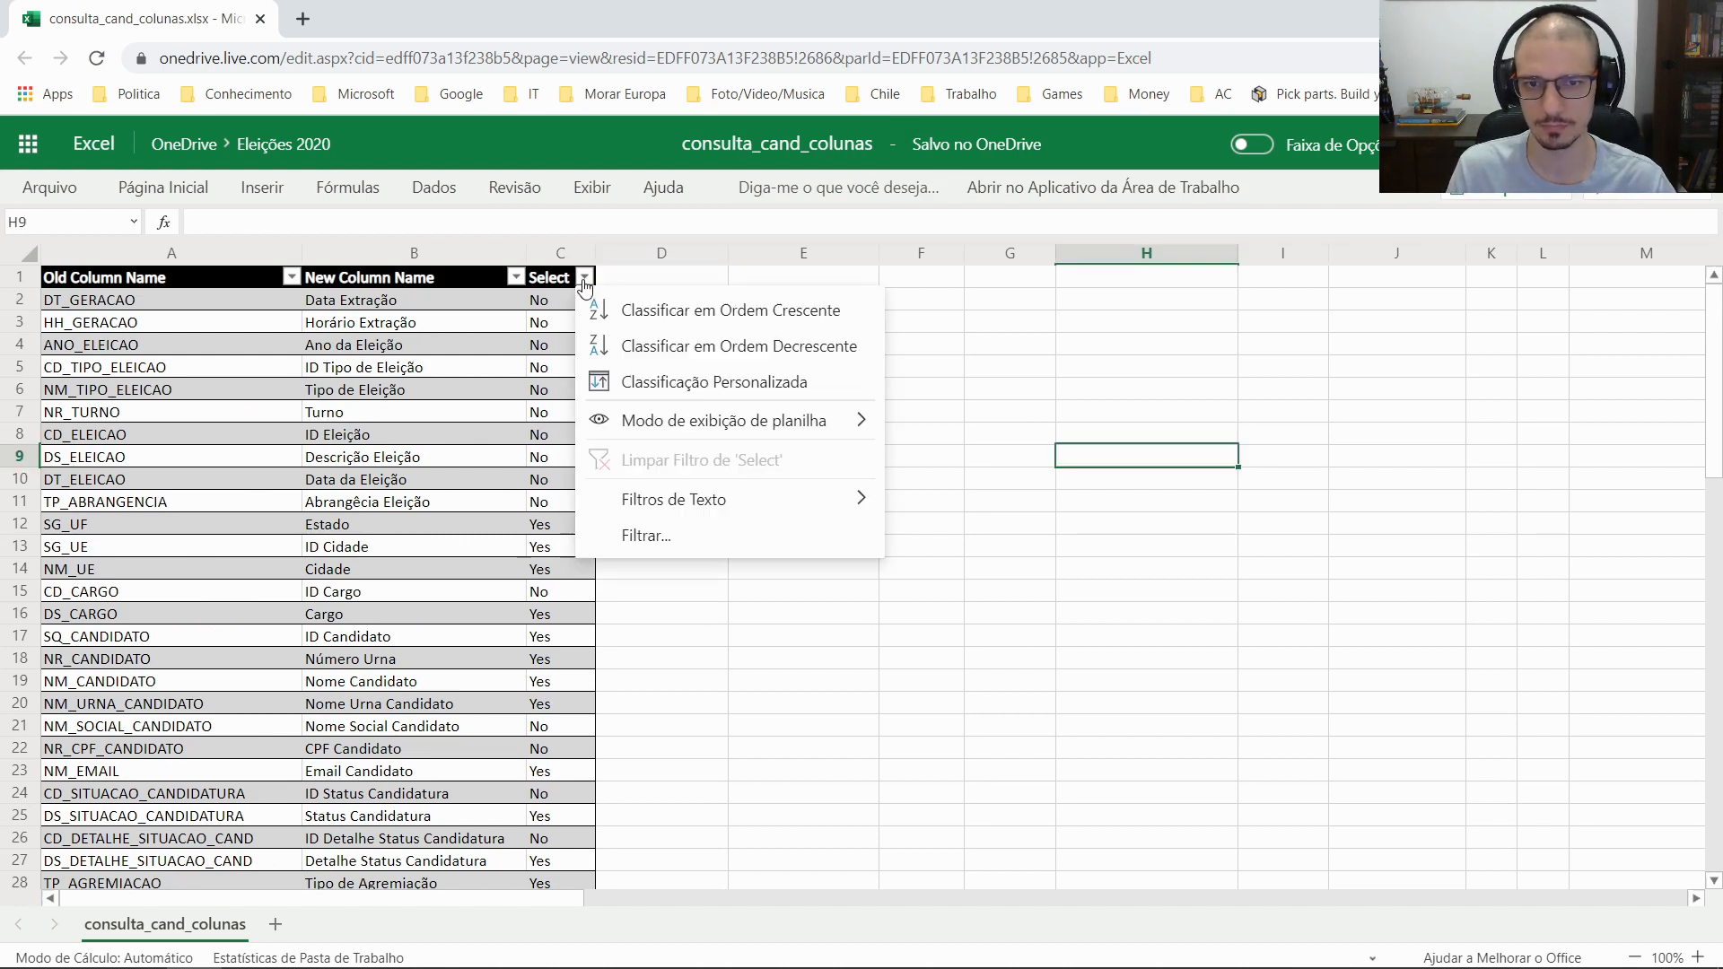
Filter the Select column to Yes and select C12 downward to count 24 kept columns
{"action": "left_click", "coordinate": [693, 538]}
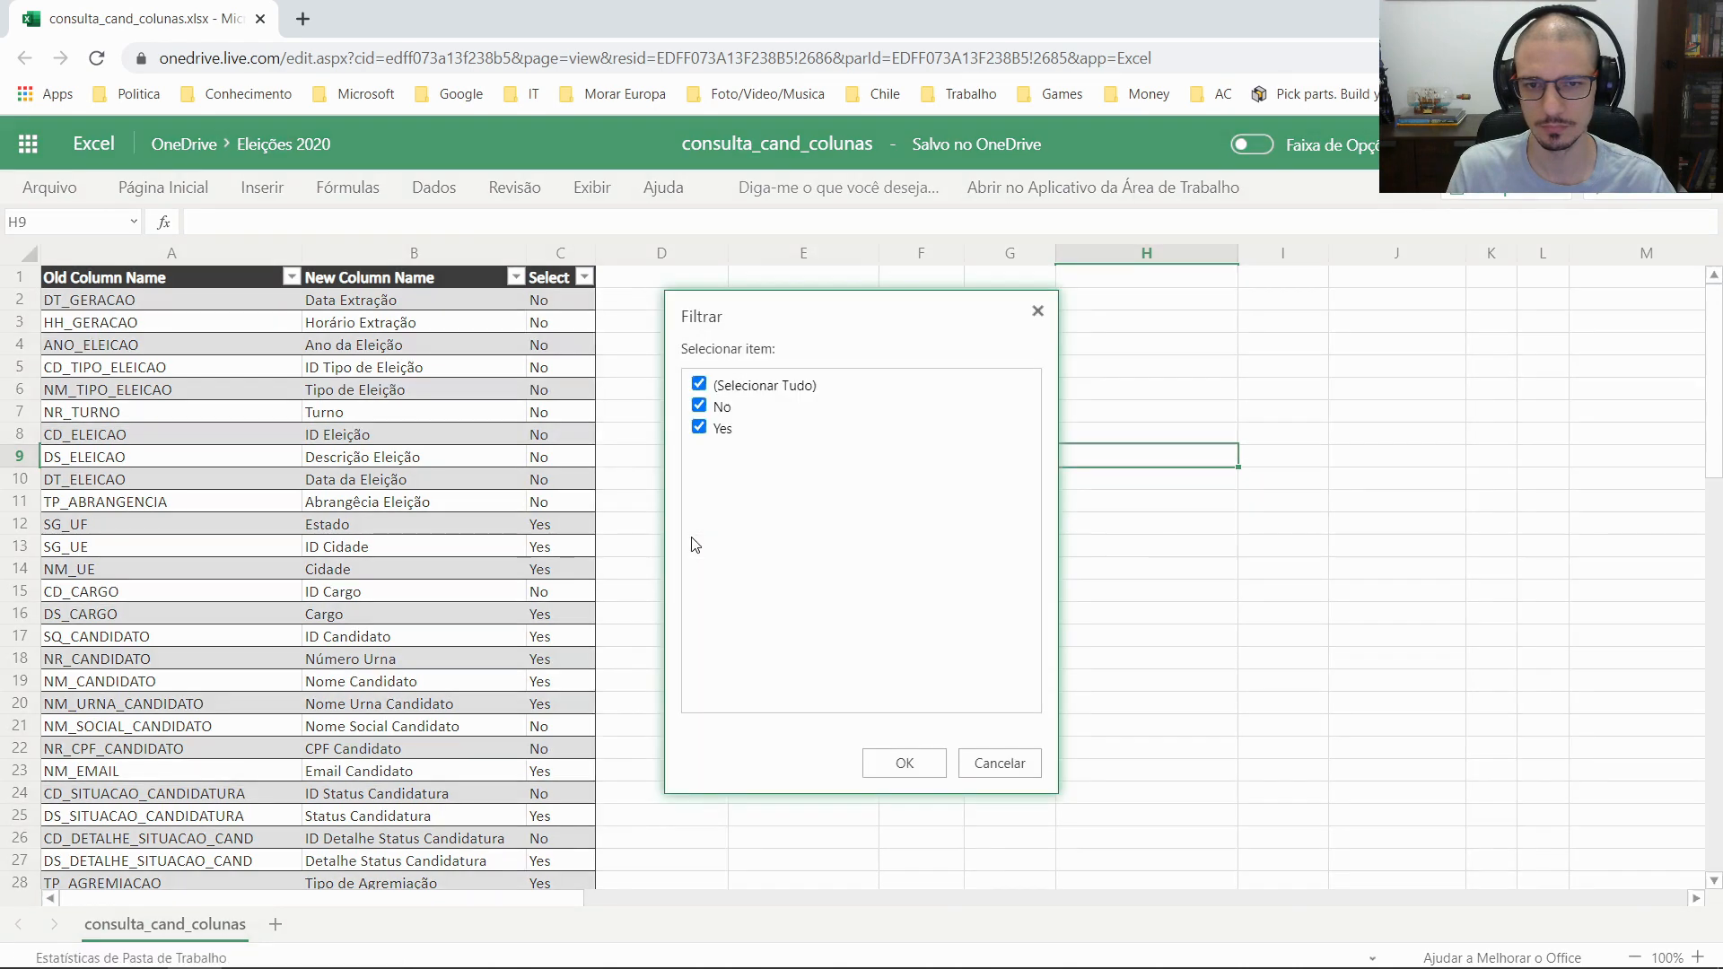
{"action": "left_click", "coordinate": [723, 385]}
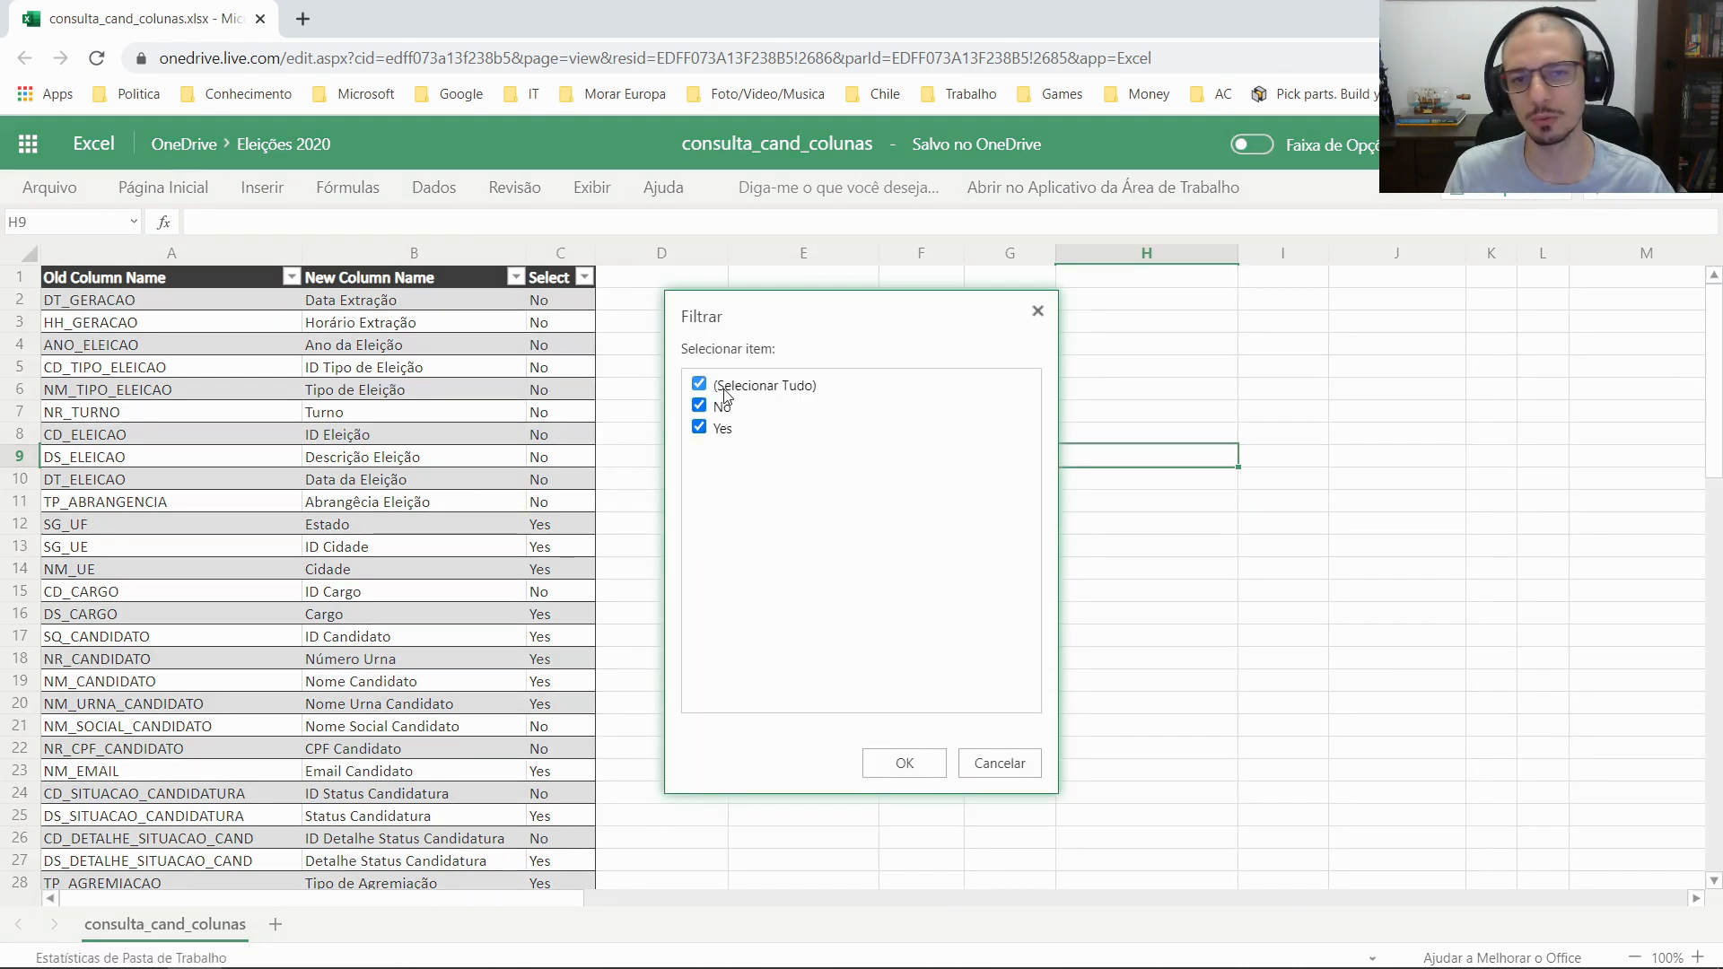
{"action": "left_click", "coordinate": [711, 429]}
{"action": "left_click", "coordinate": [898, 762]}
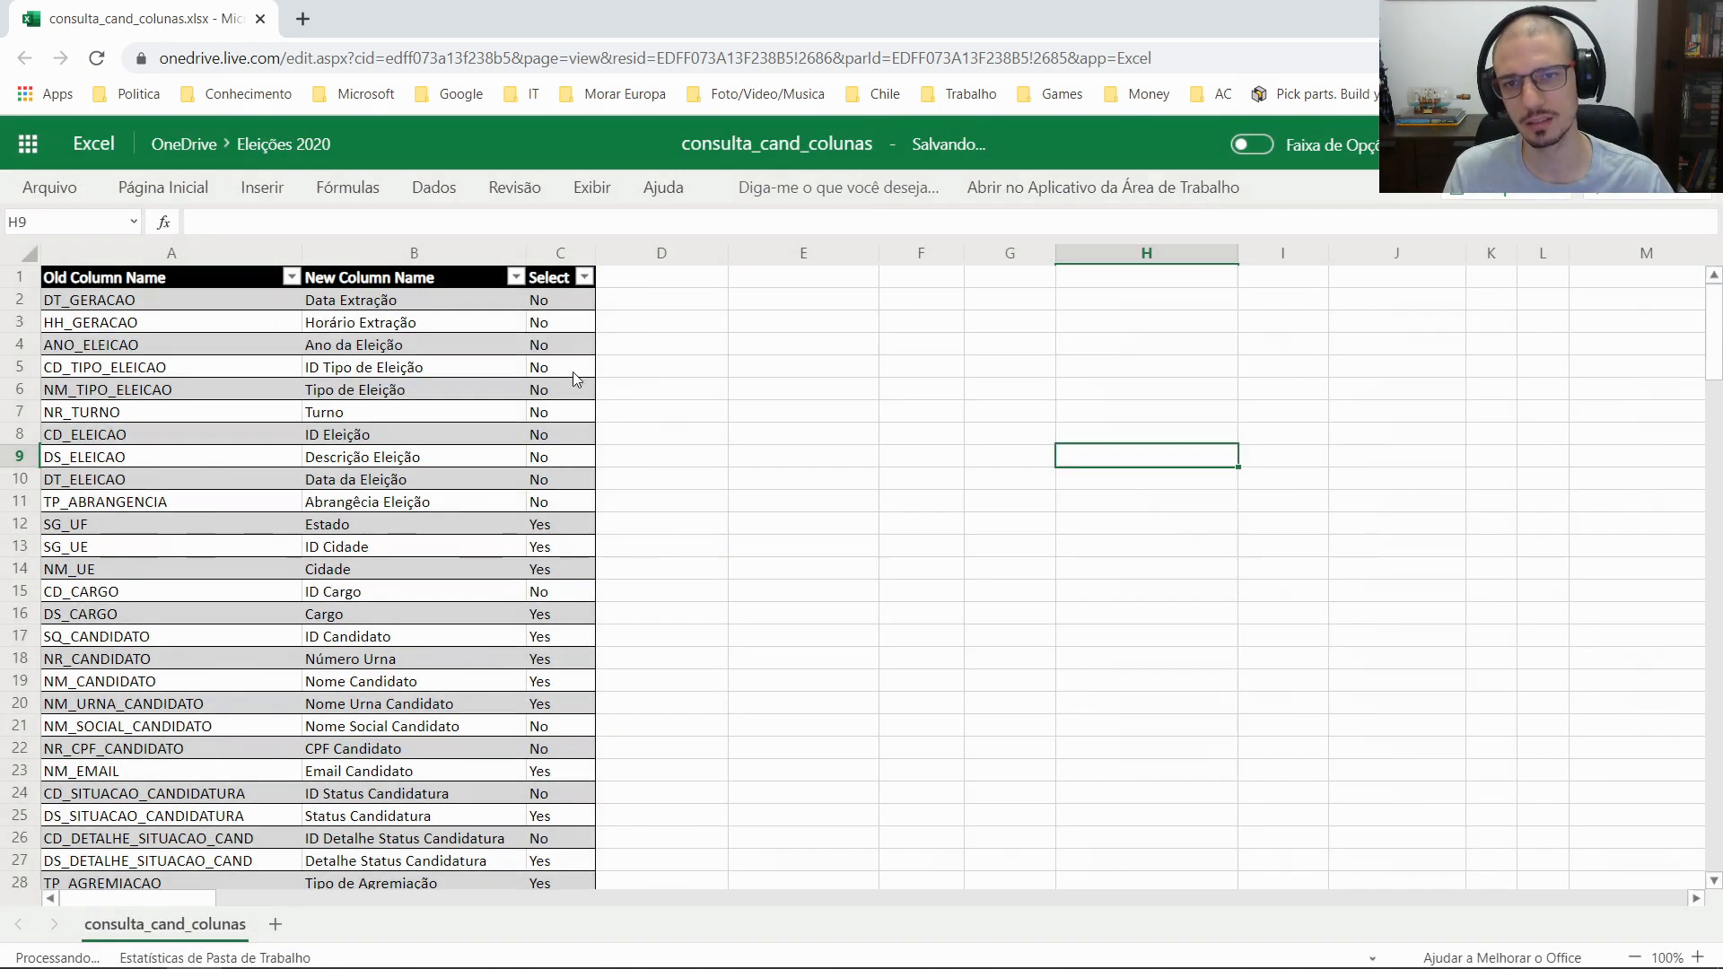
{"action": "key", "text": "ctrl+shift+Down"}
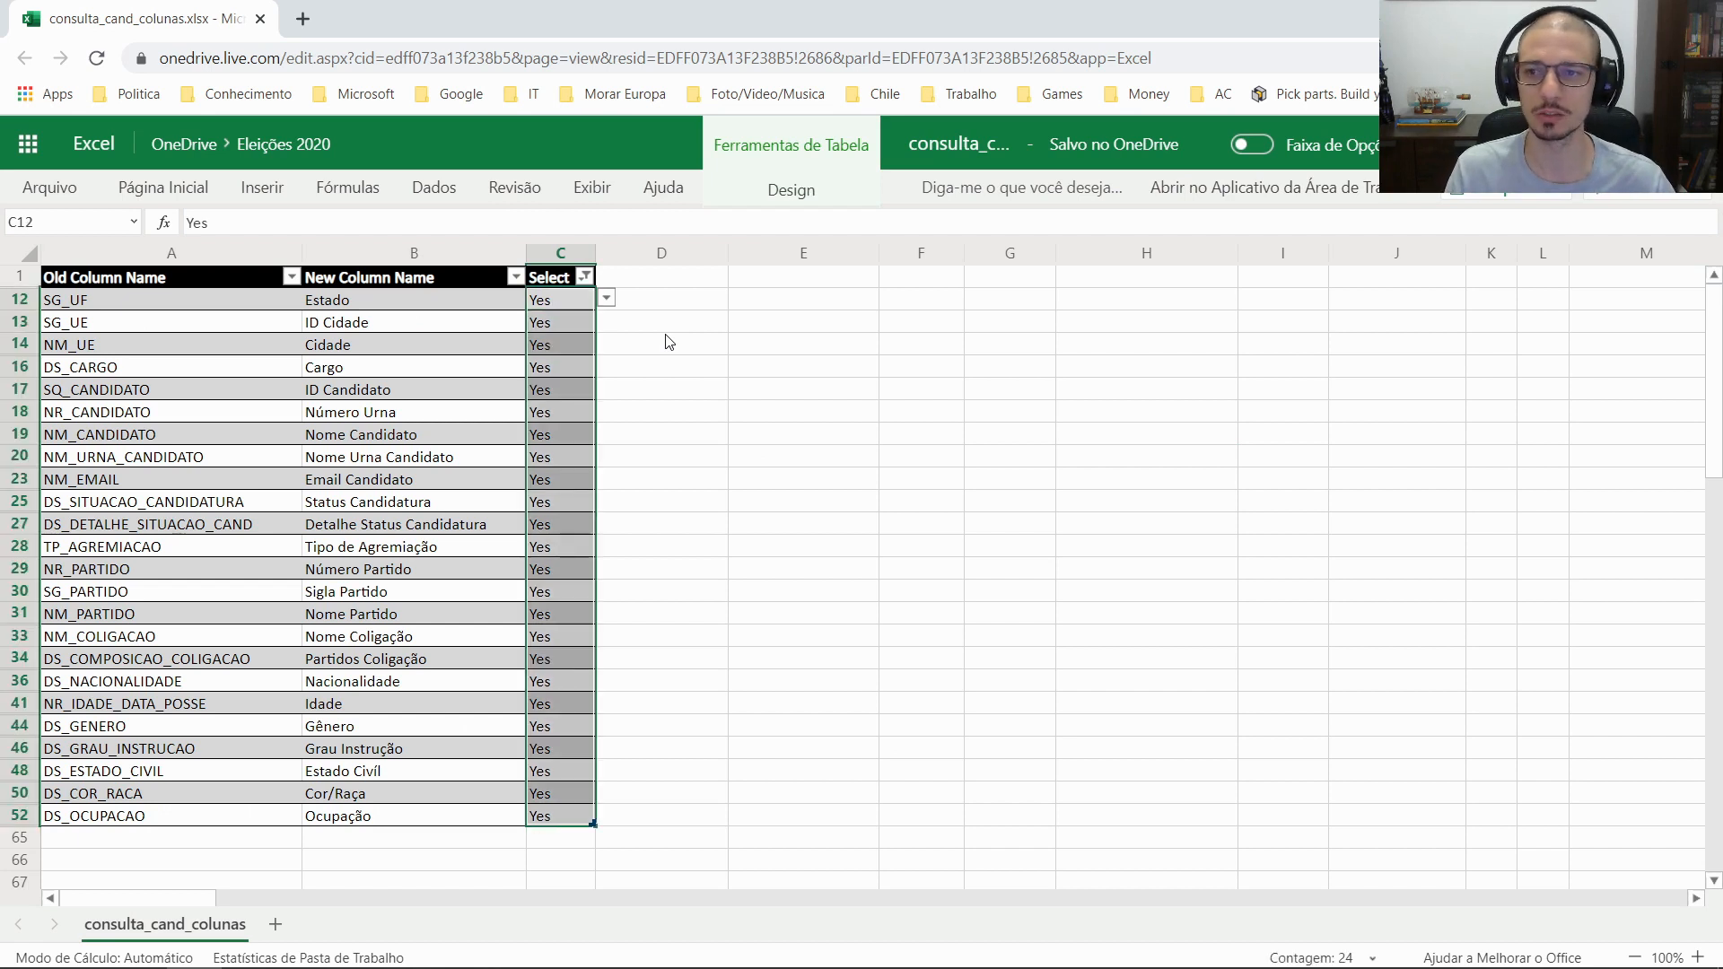
{"action": "left_click", "coordinate": [669, 341]}
{"action": "left_click", "coordinate": [583, 301]}
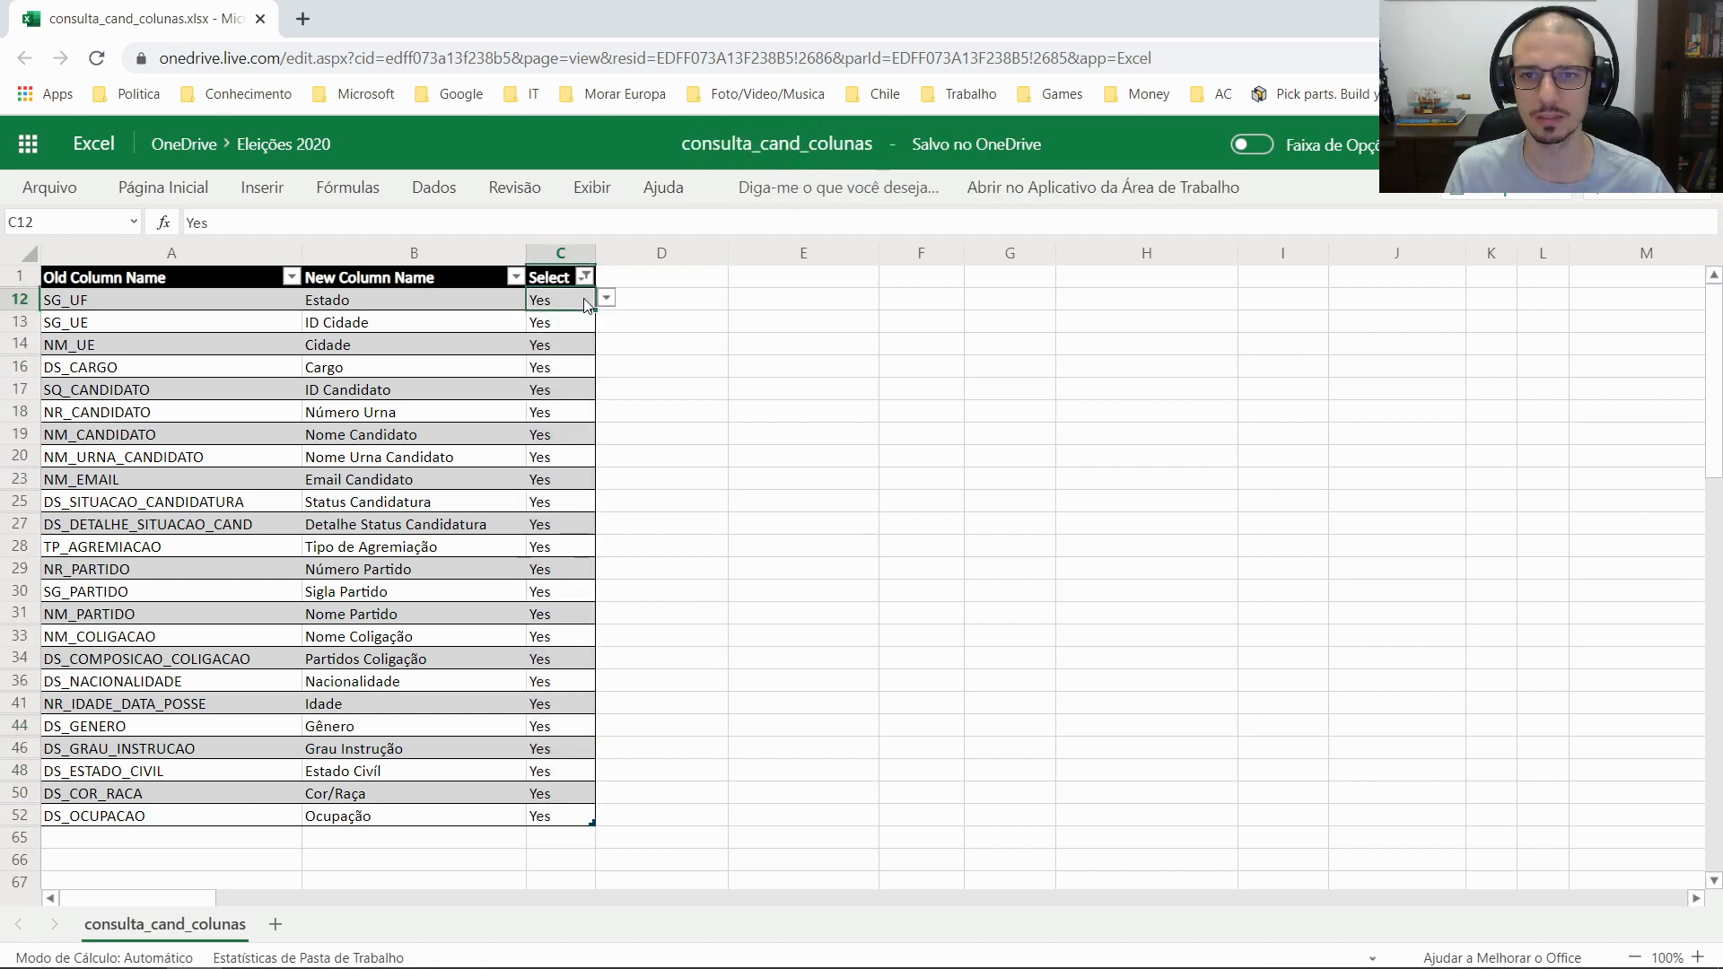
{"action": "key", "text": "ctrl+shift+Down"}
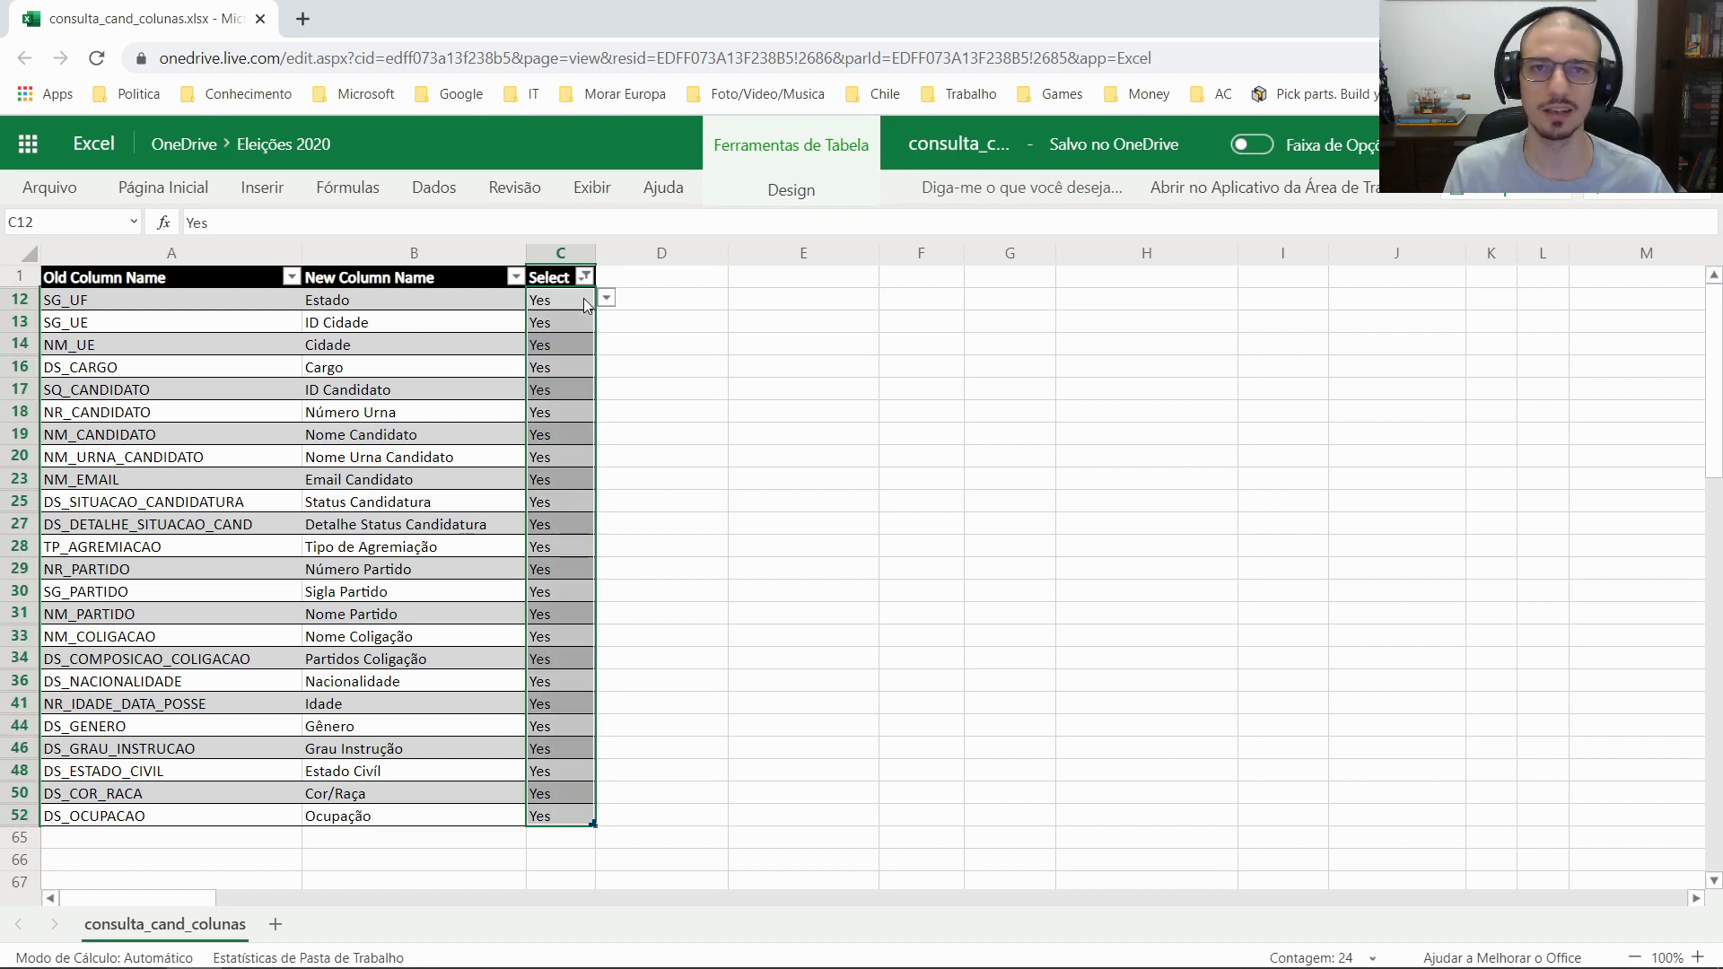
{"action": "left_click", "coordinate": [671, 305]}
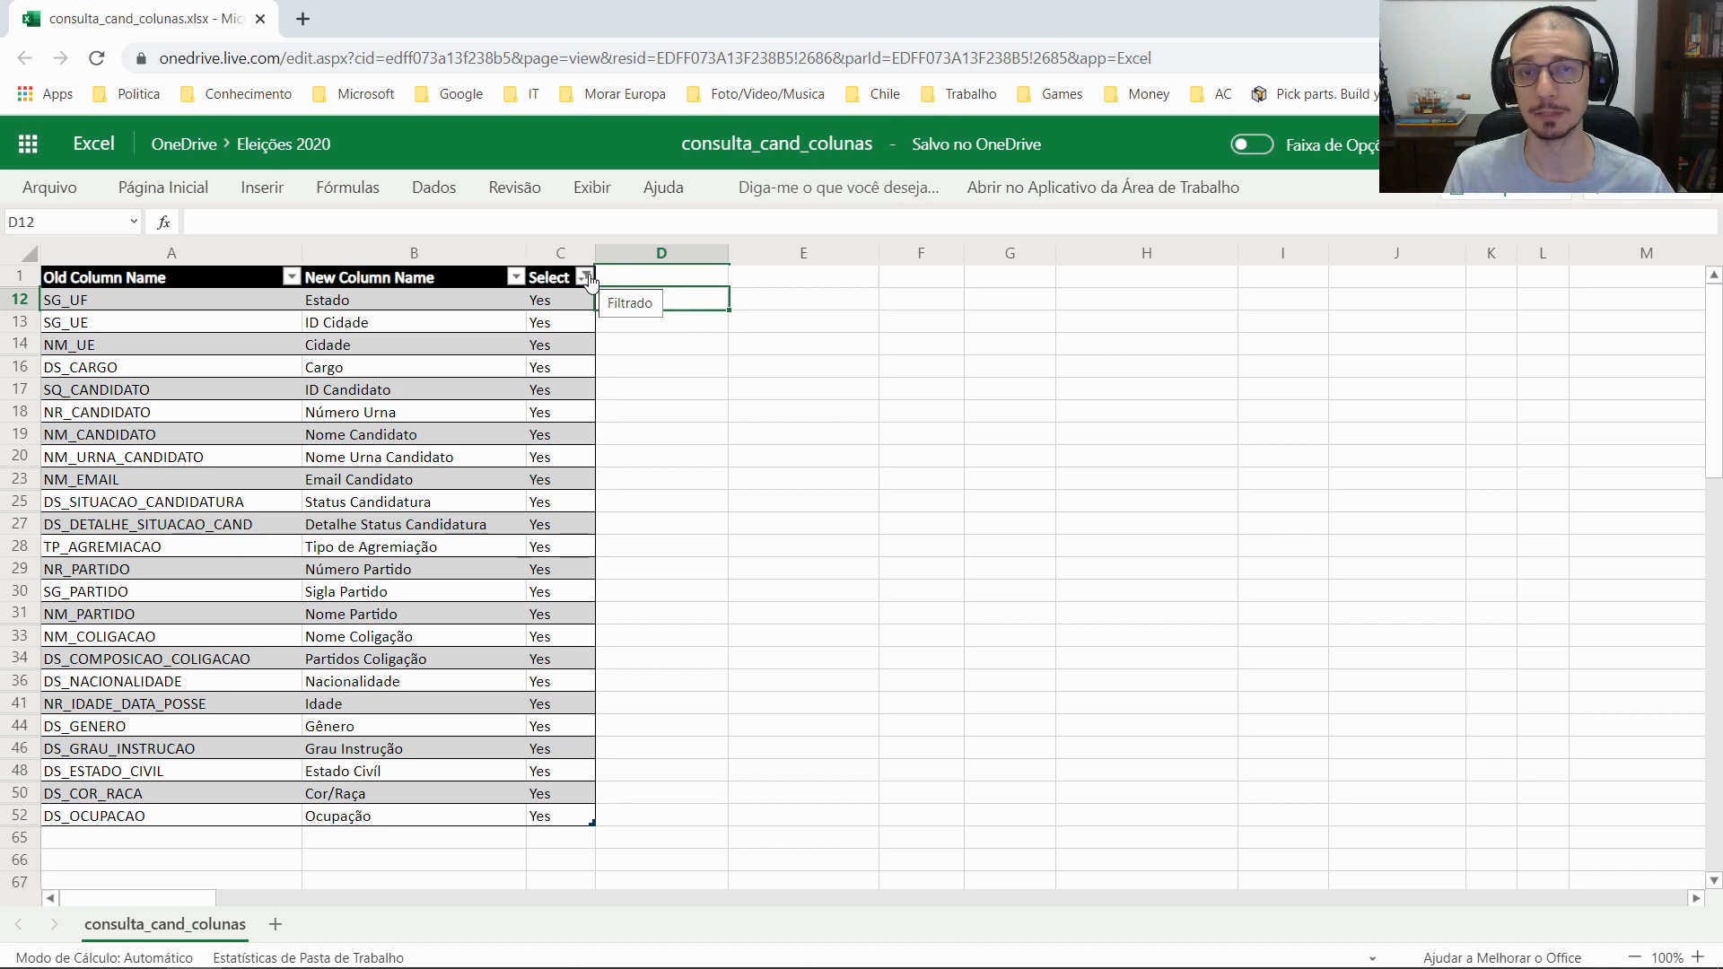
Clear the Select column filter so all rows reappear
{"action": "left_click", "coordinate": [585, 278]}
{"action": "left_click", "coordinate": [654, 460]}
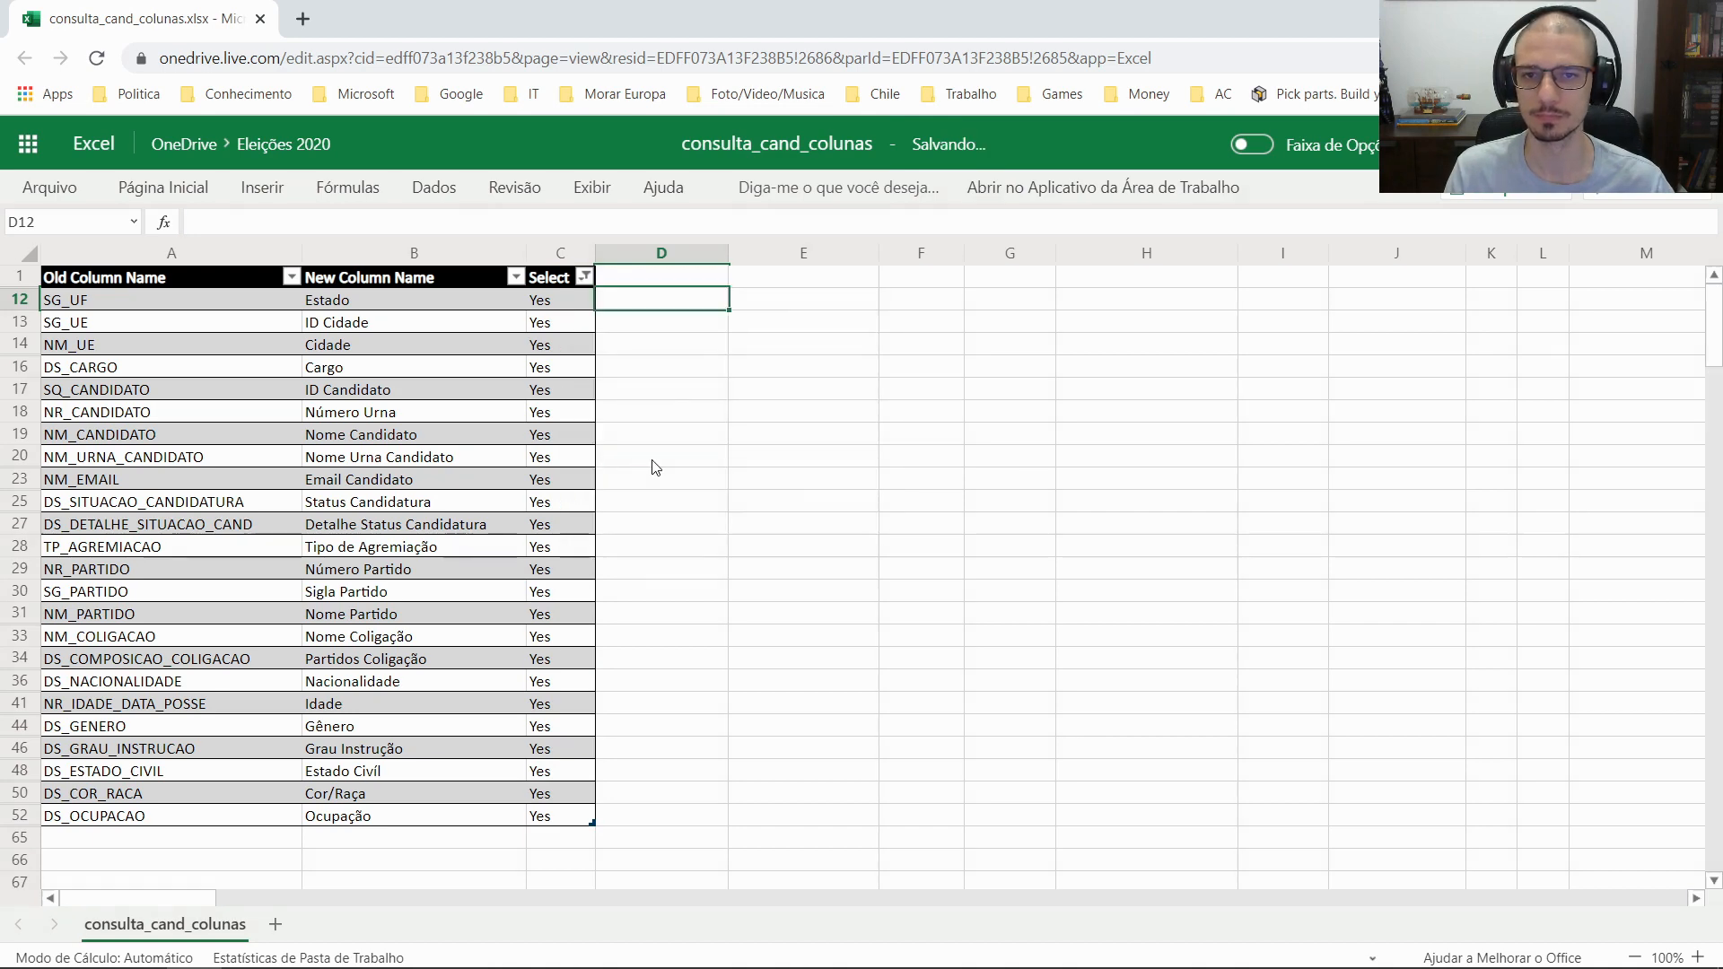
{"action": "left_click", "coordinate": [669, 366]}
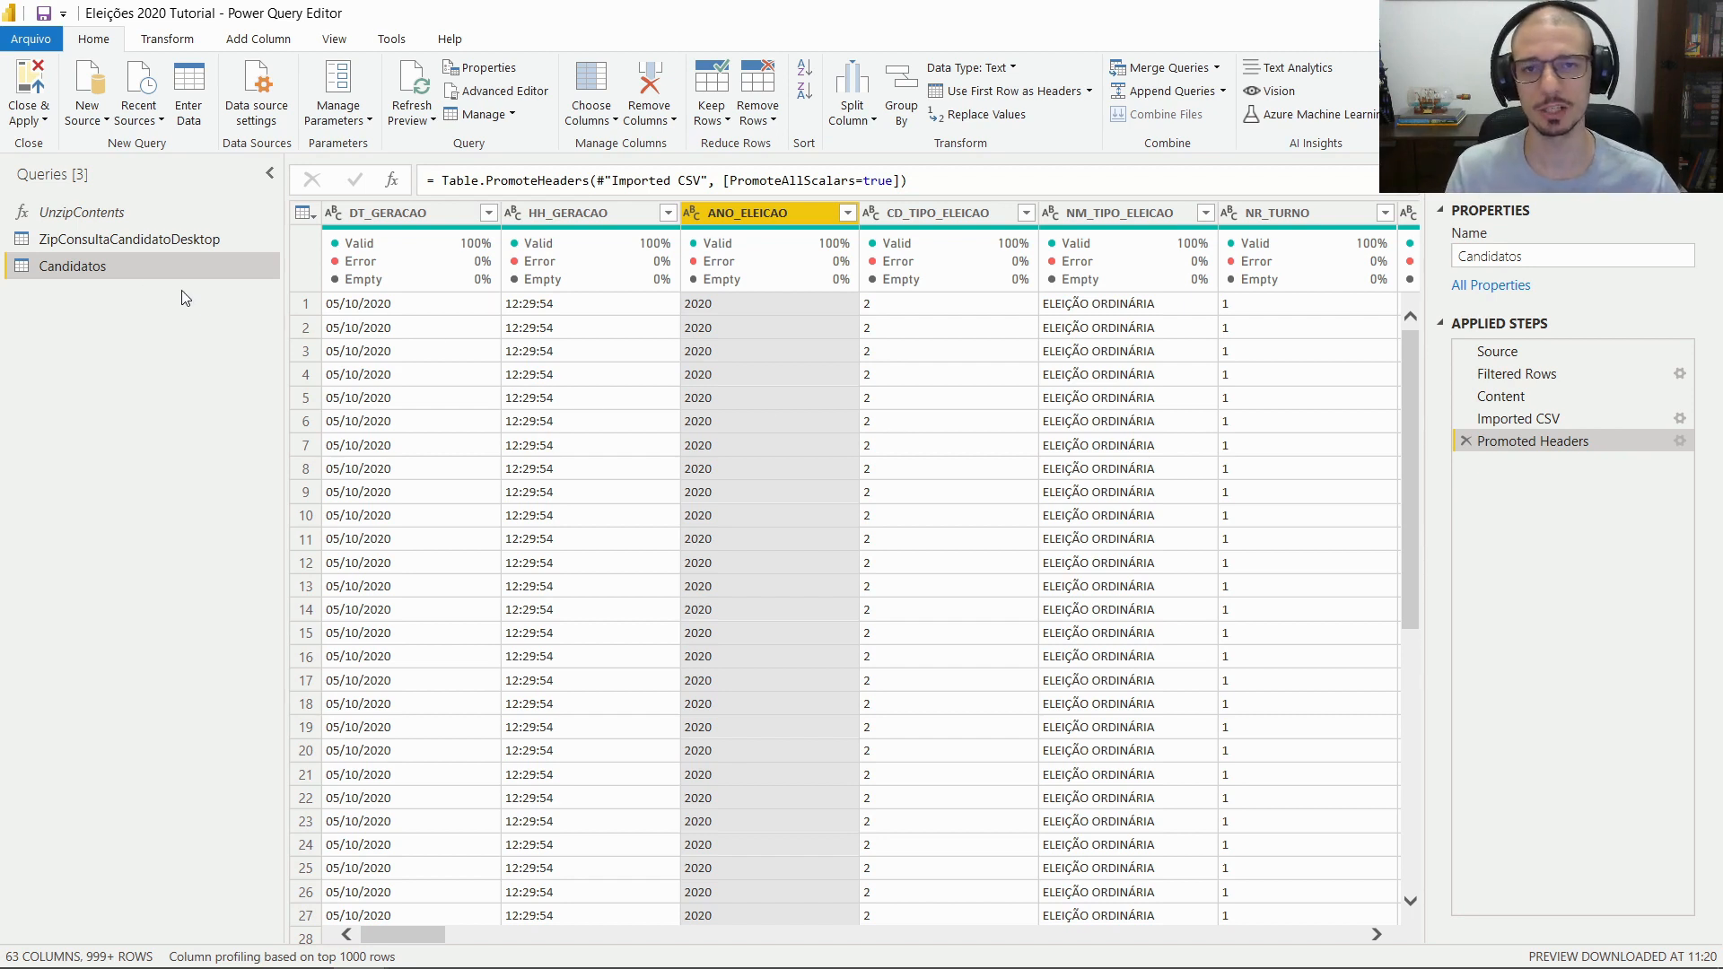
Connect to the OneDrive workbook's download link as a Web source and load its tbl_ColumnName table
{"action": "left_click", "coordinate": [100, 121]}
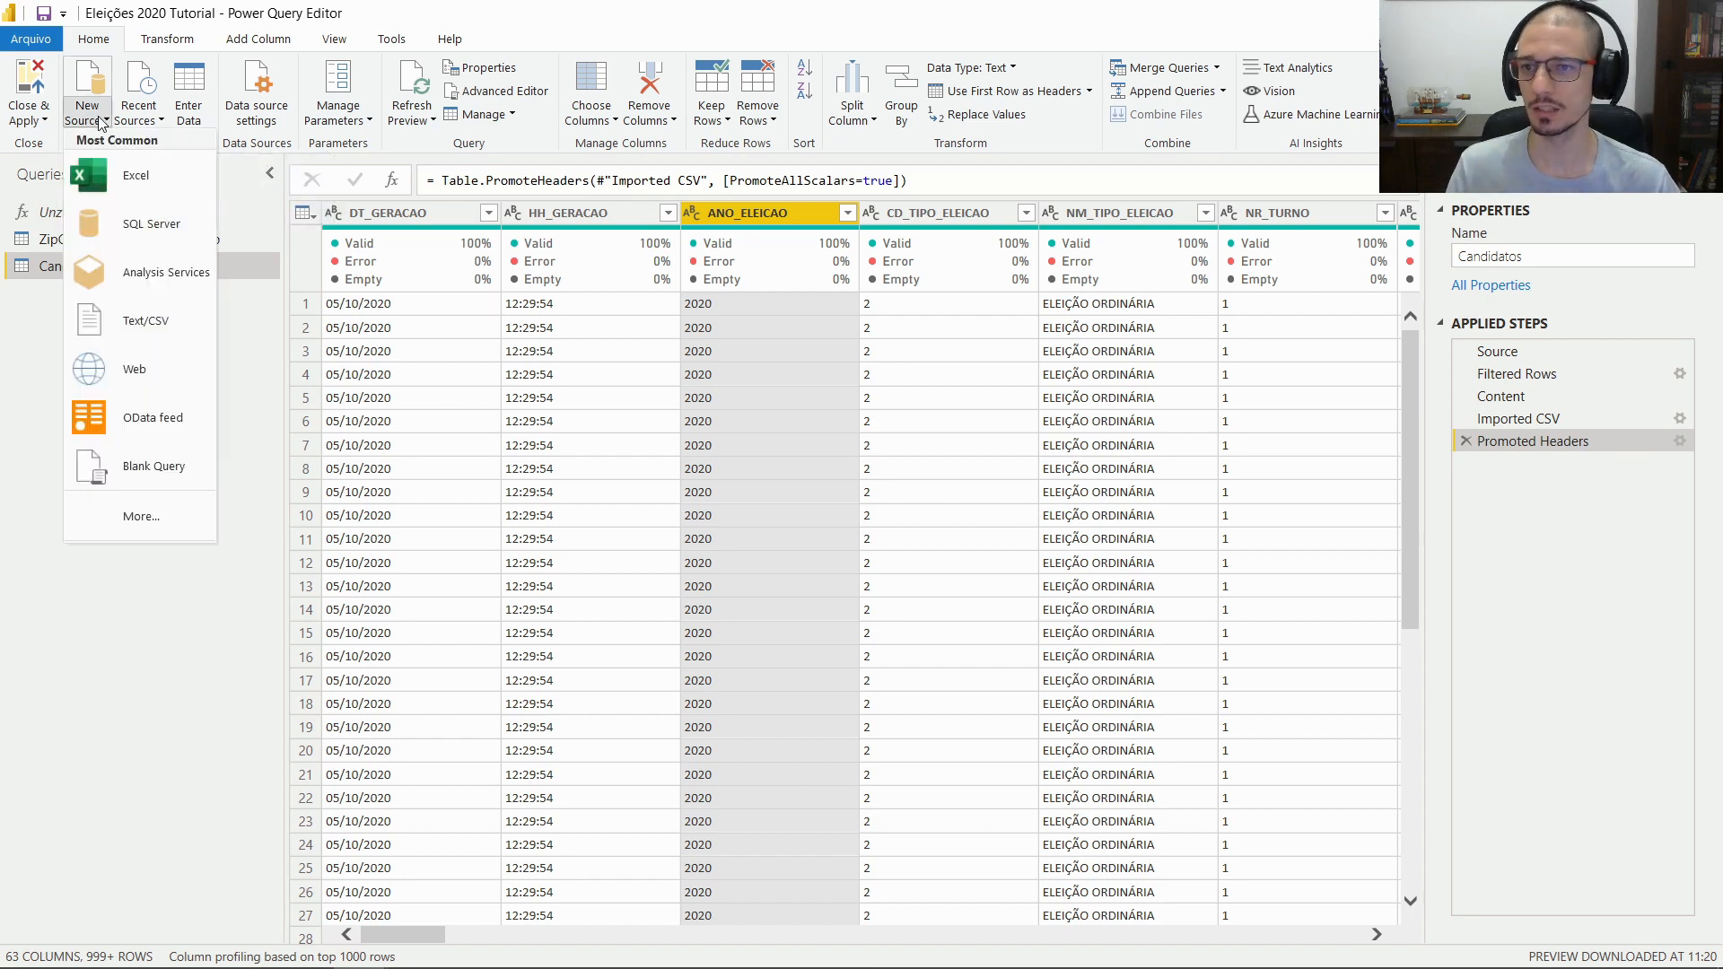
{"action": "left_click", "coordinate": [178, 375]}
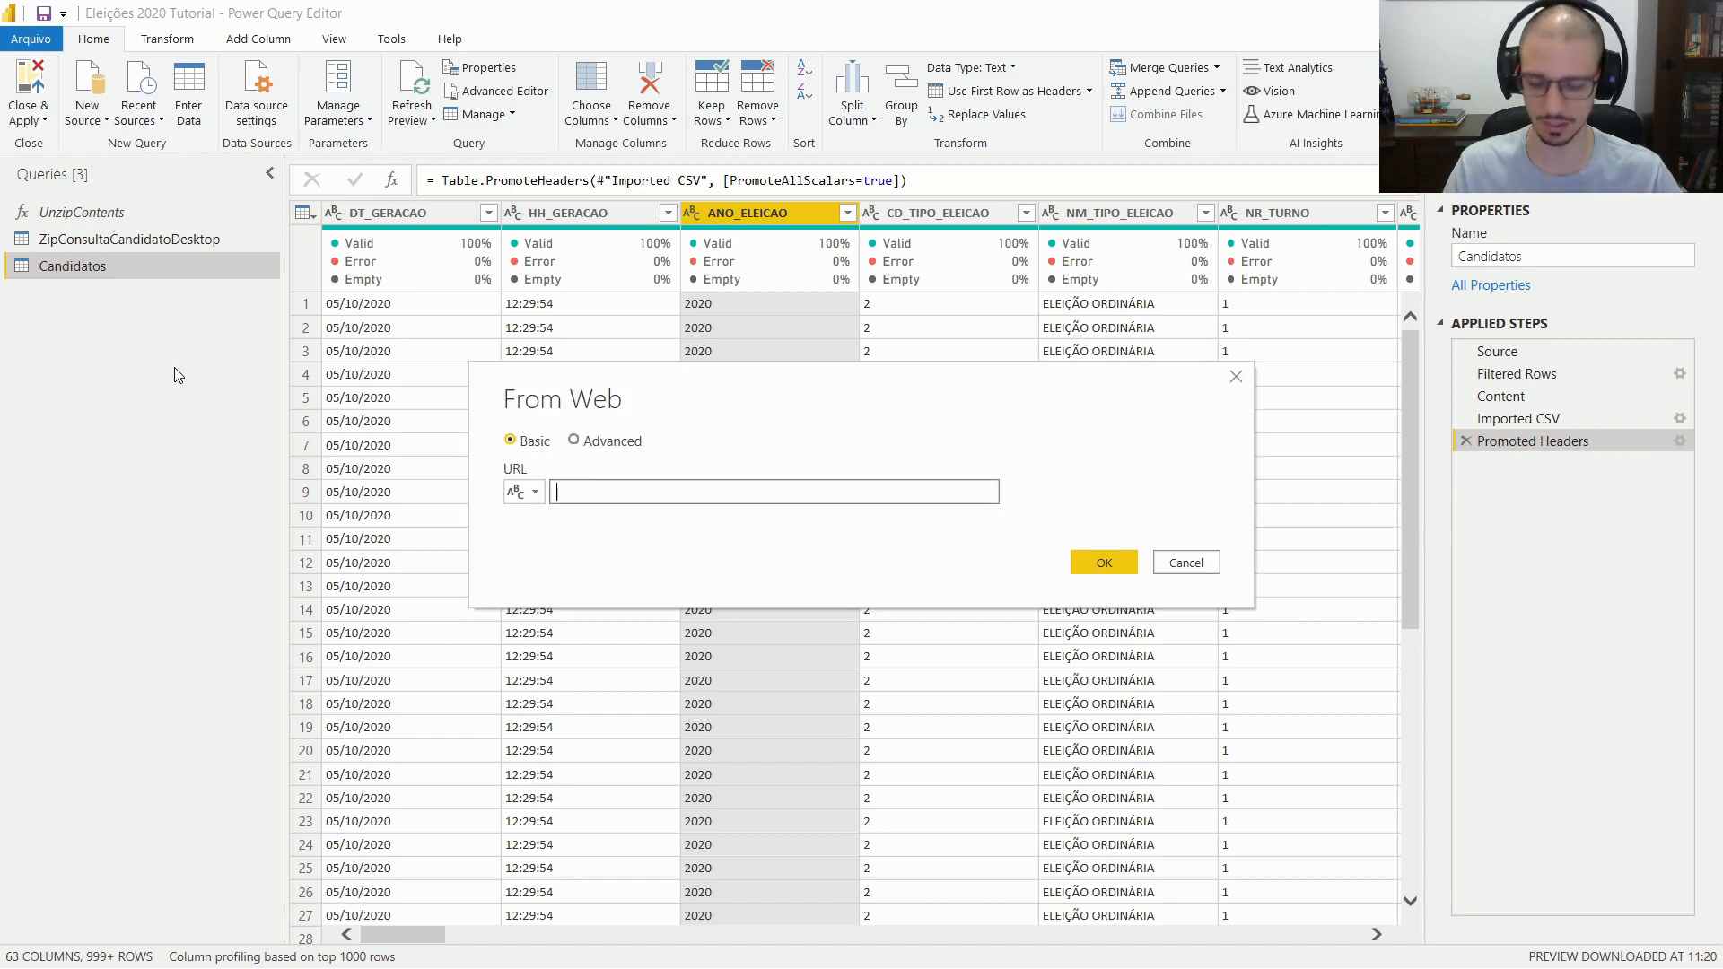
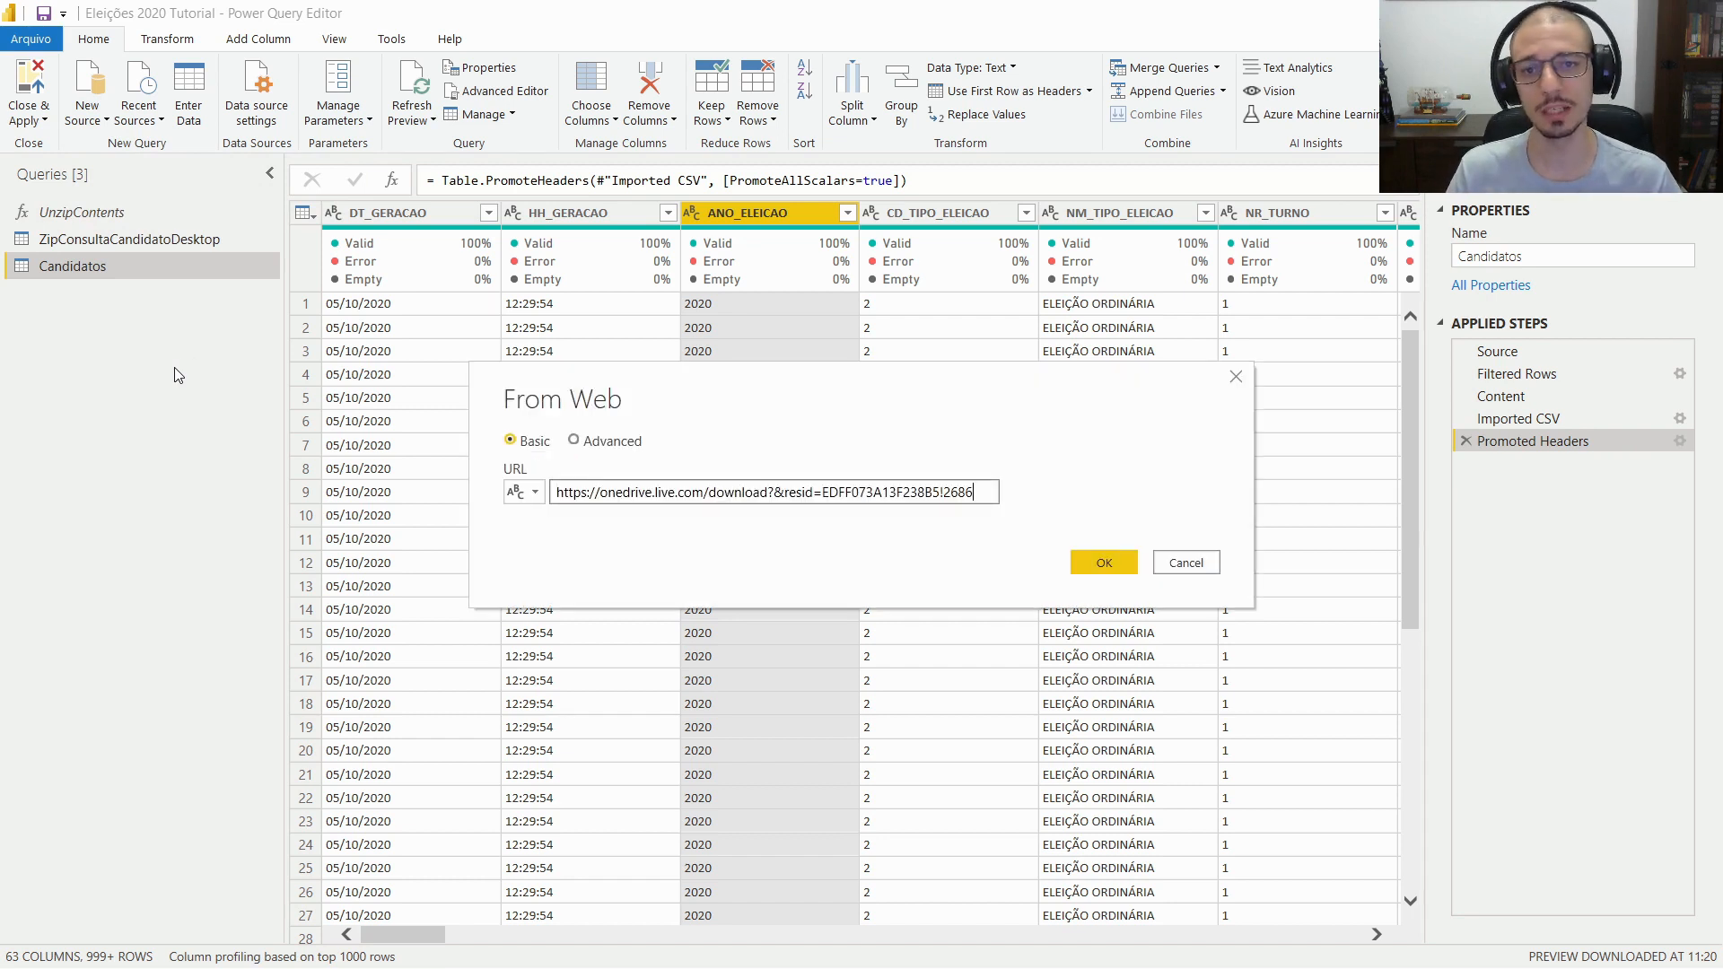
{"action": "key", "text": "Return"}
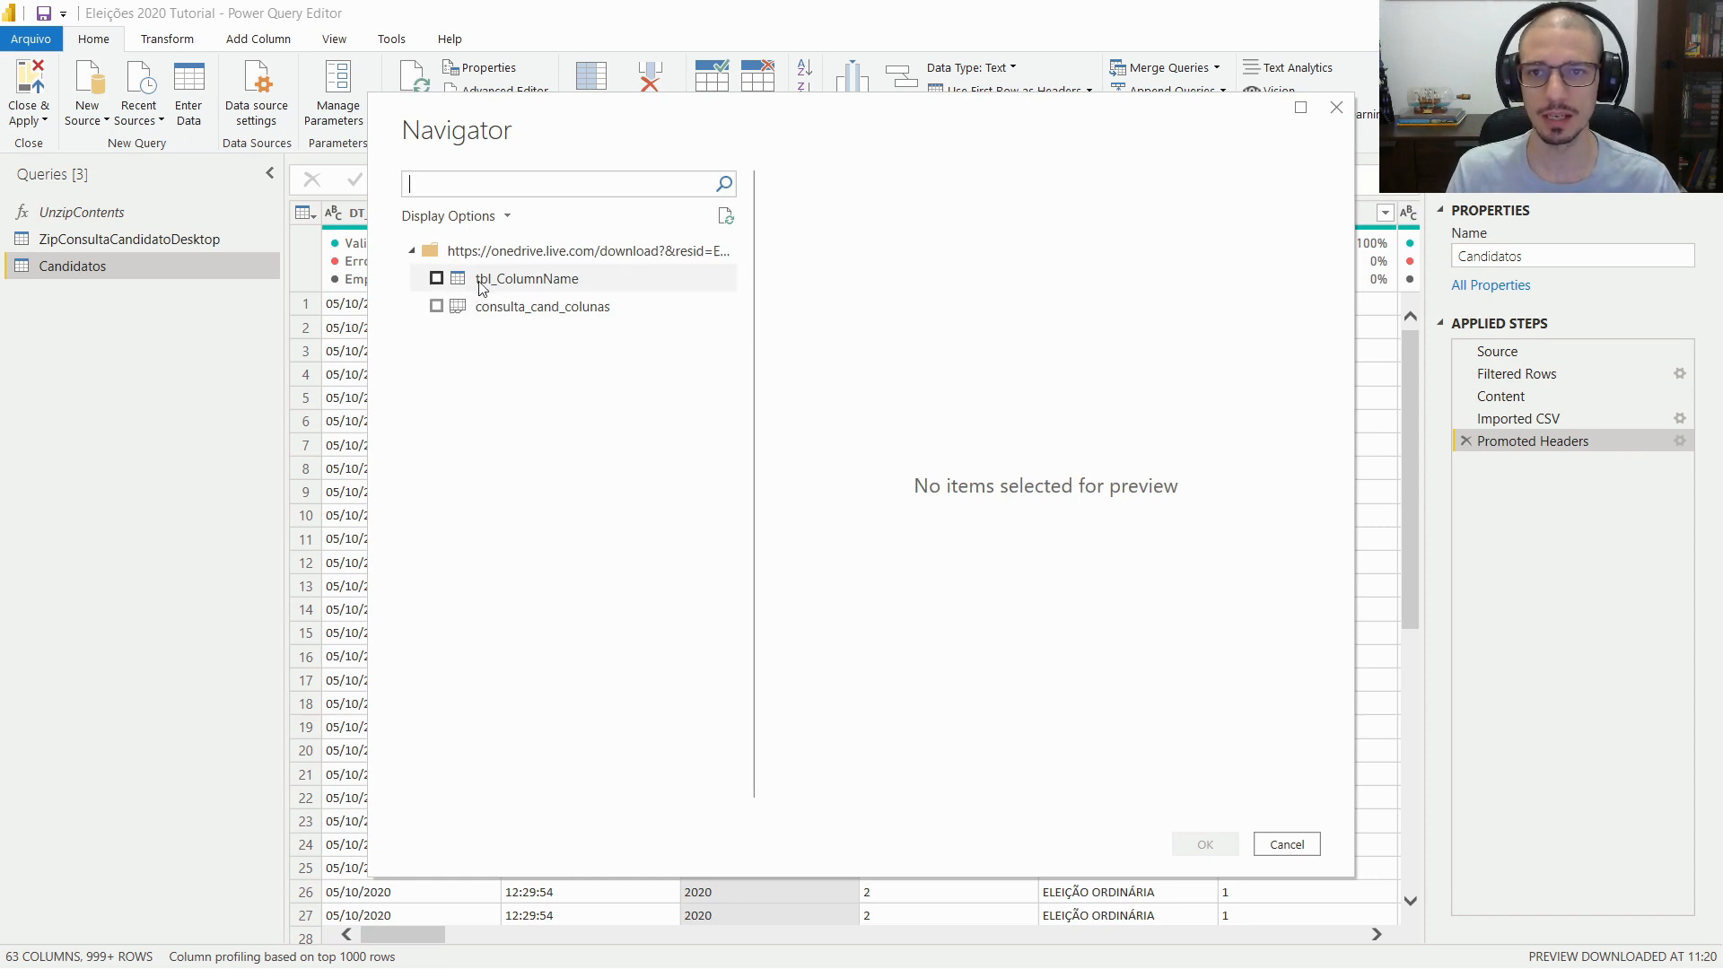
{"action": "left_click", "coordinate": [437, 279]}
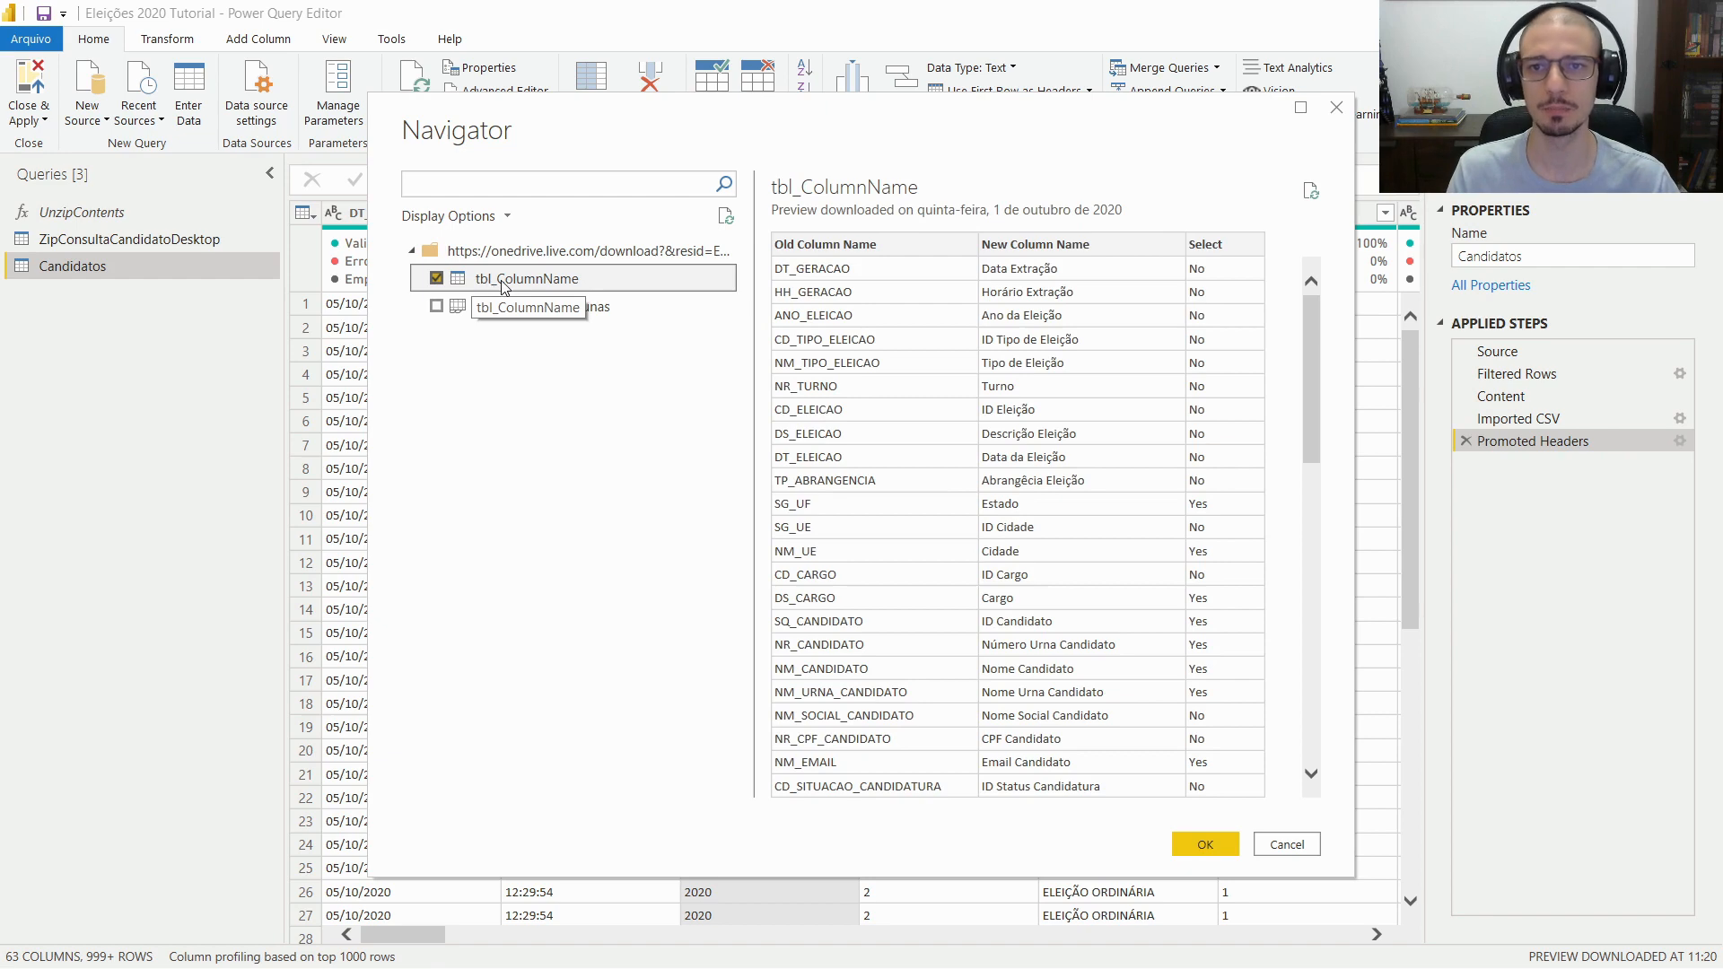
{"action": "left_click", "coordinate": [1211, 846]}
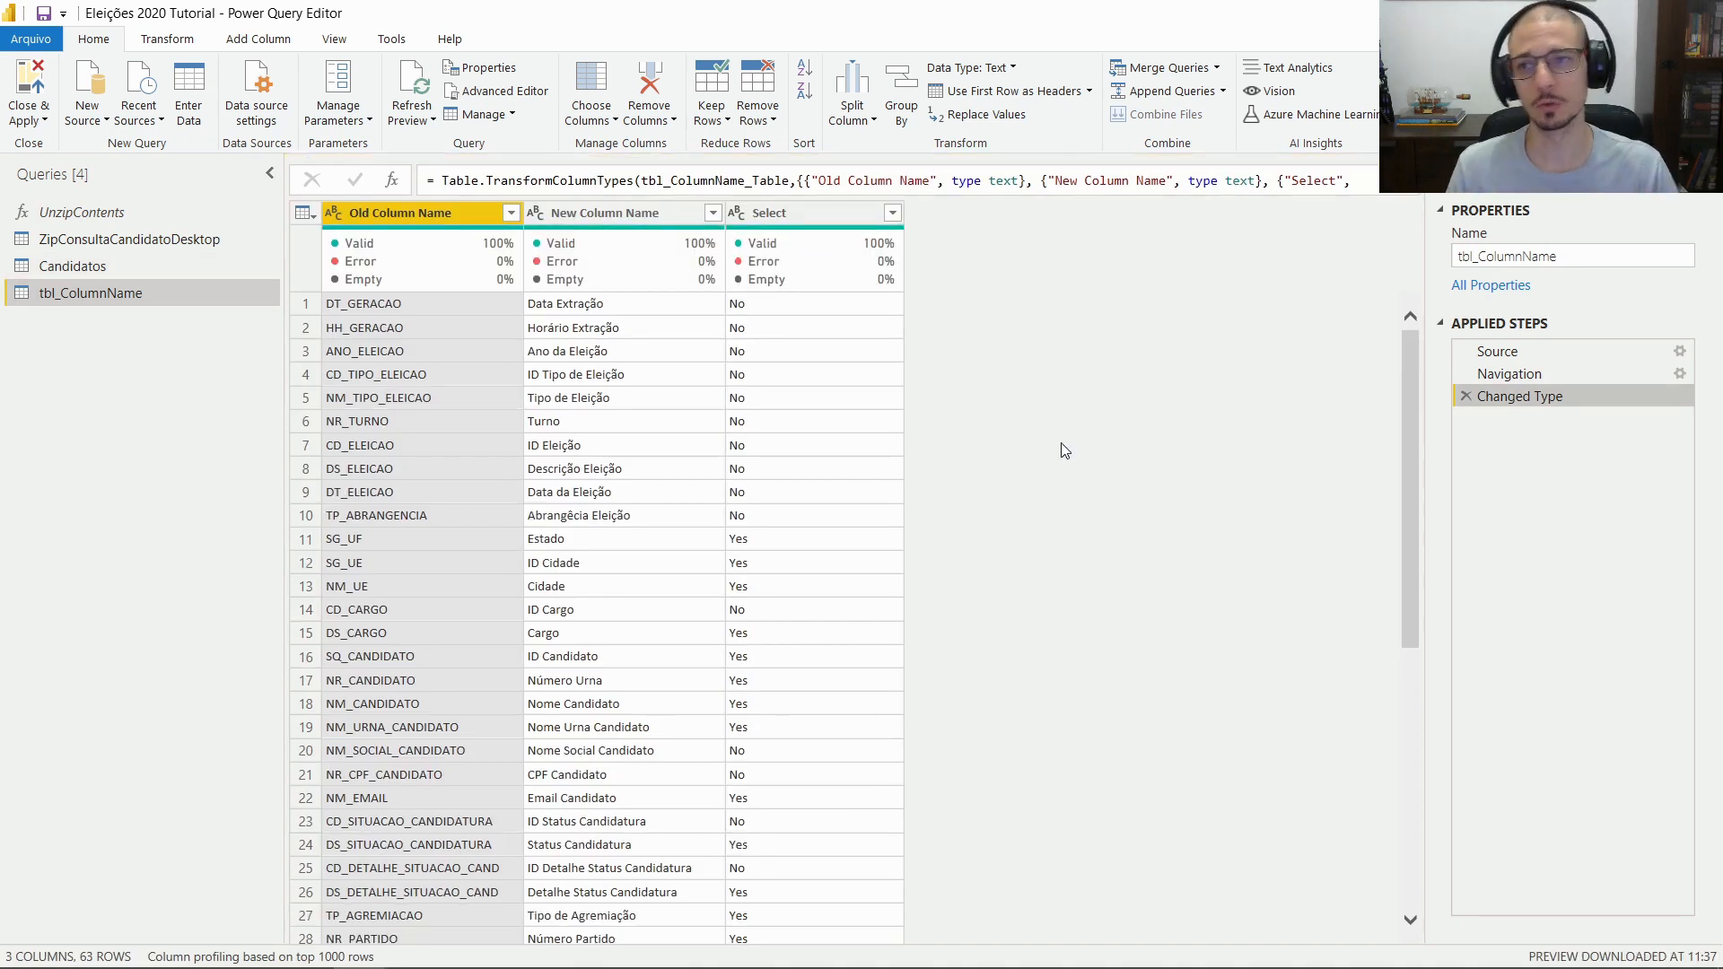
Give the new tbl_ColumnName query the name NomesColunasOneDrive
{"action": "key", "text": "F2"}
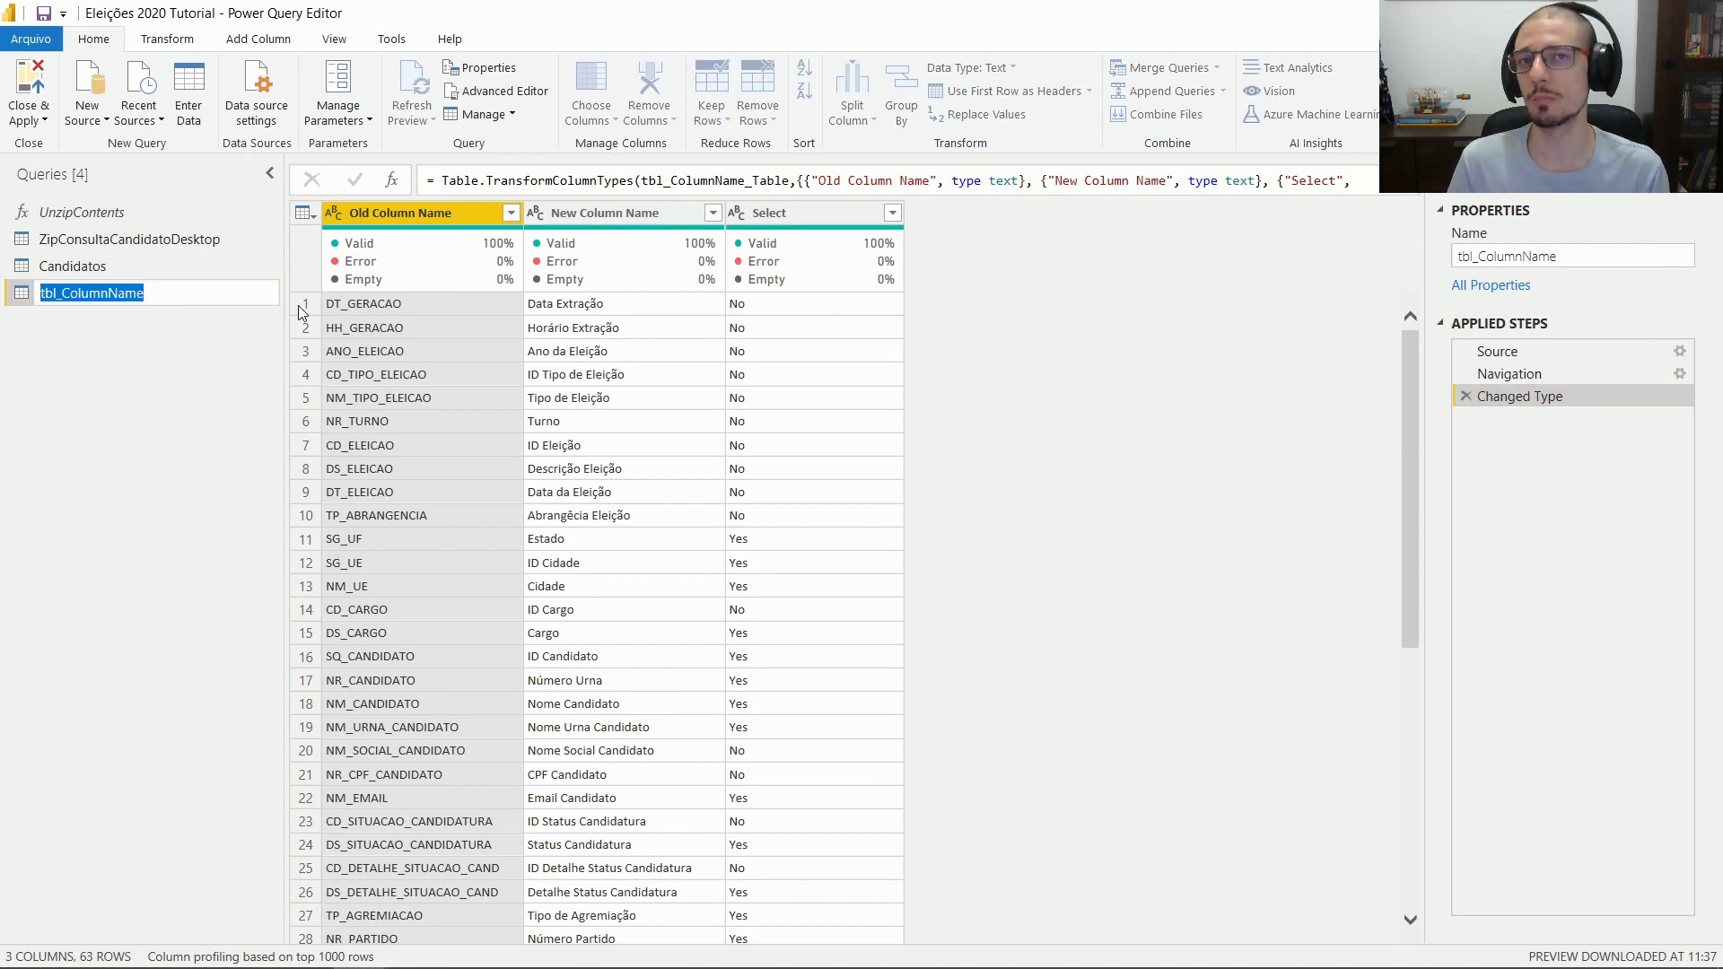
{"action": "type", "text": "Nome"}
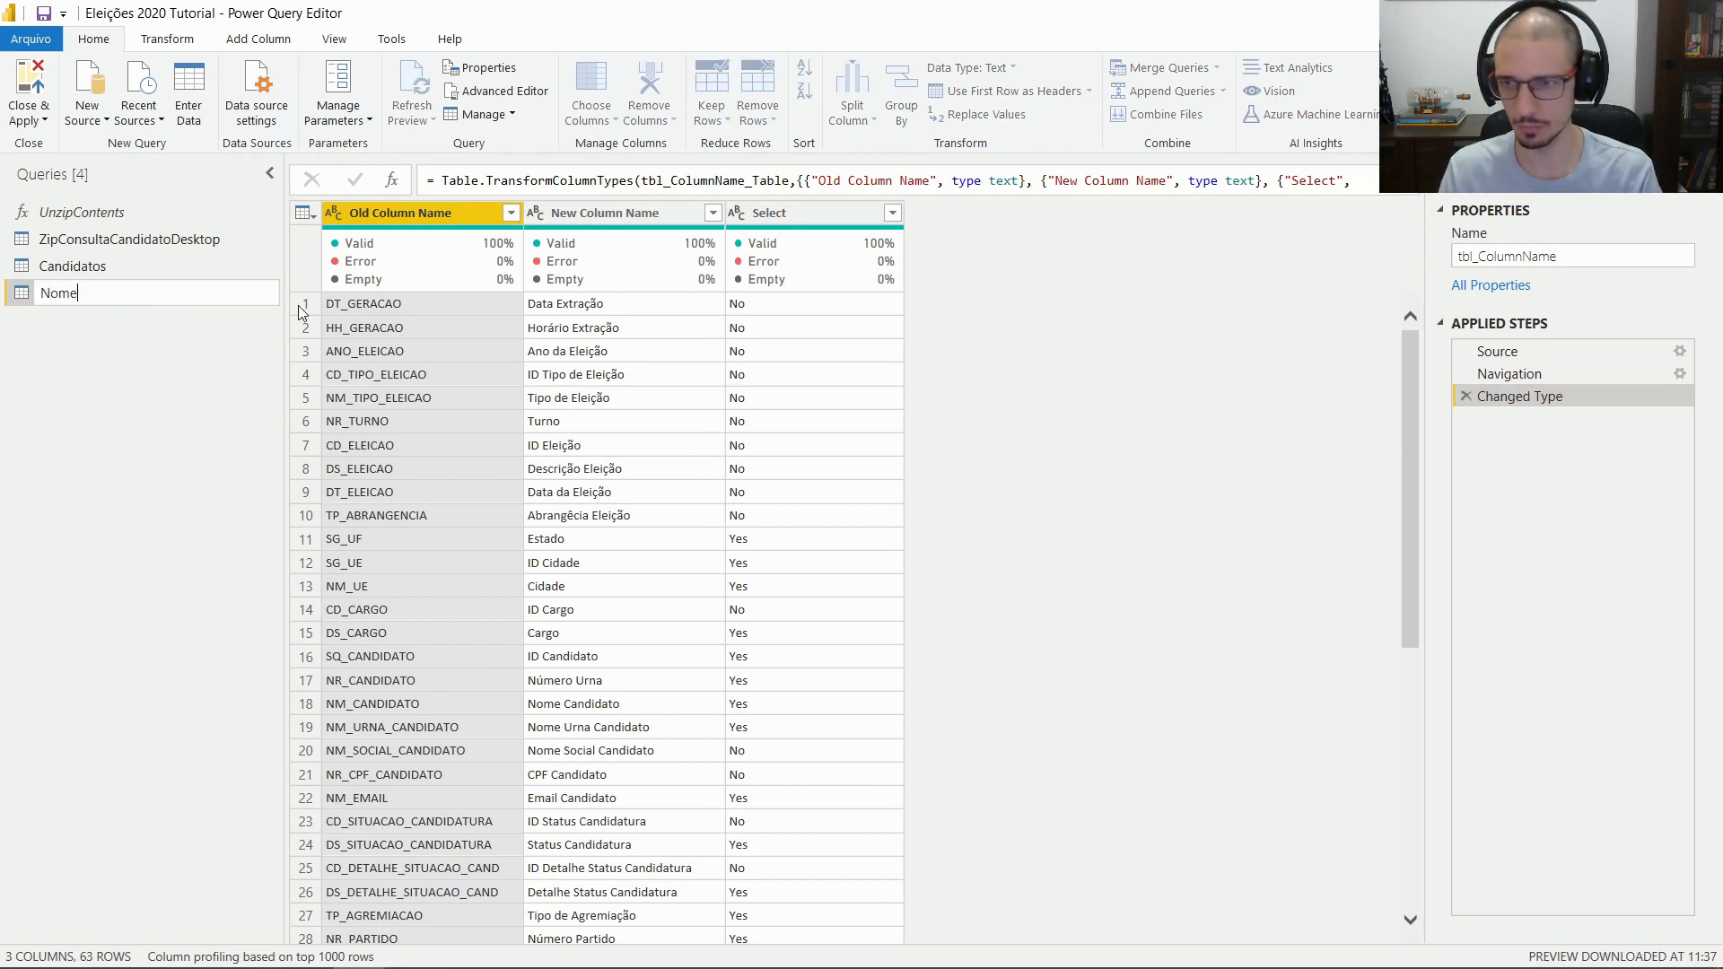
{"action": "type", "text": "sColunas"}
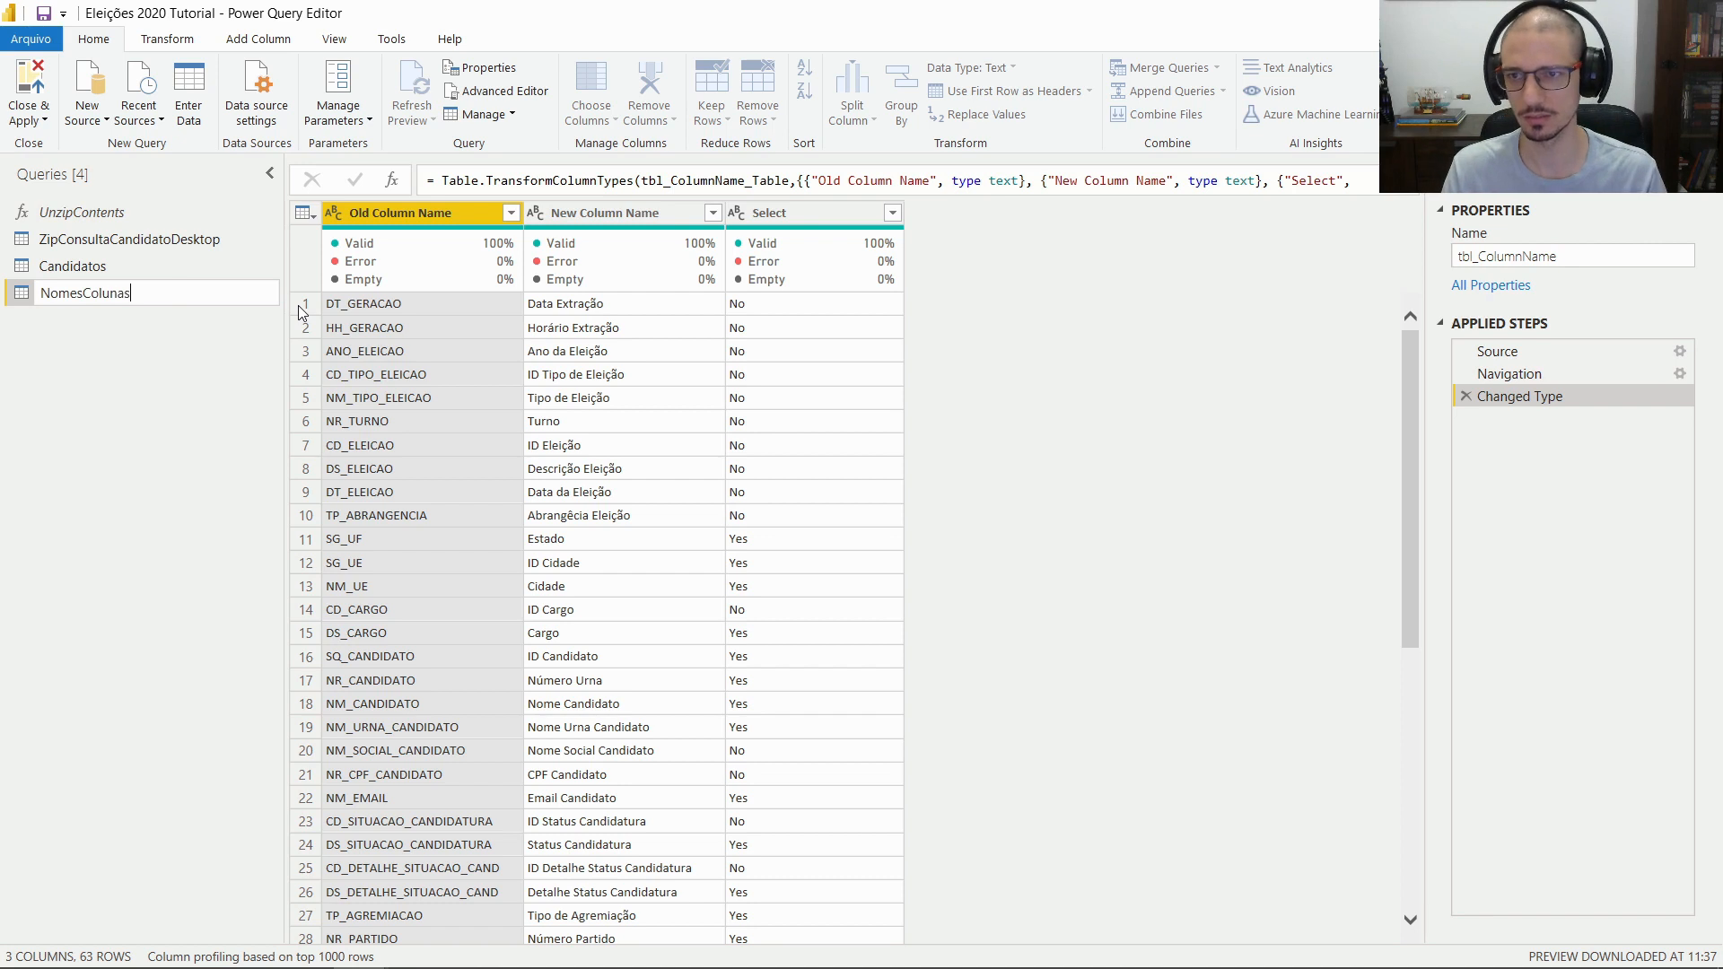
{"action": "type", "text": "OneDrive"}
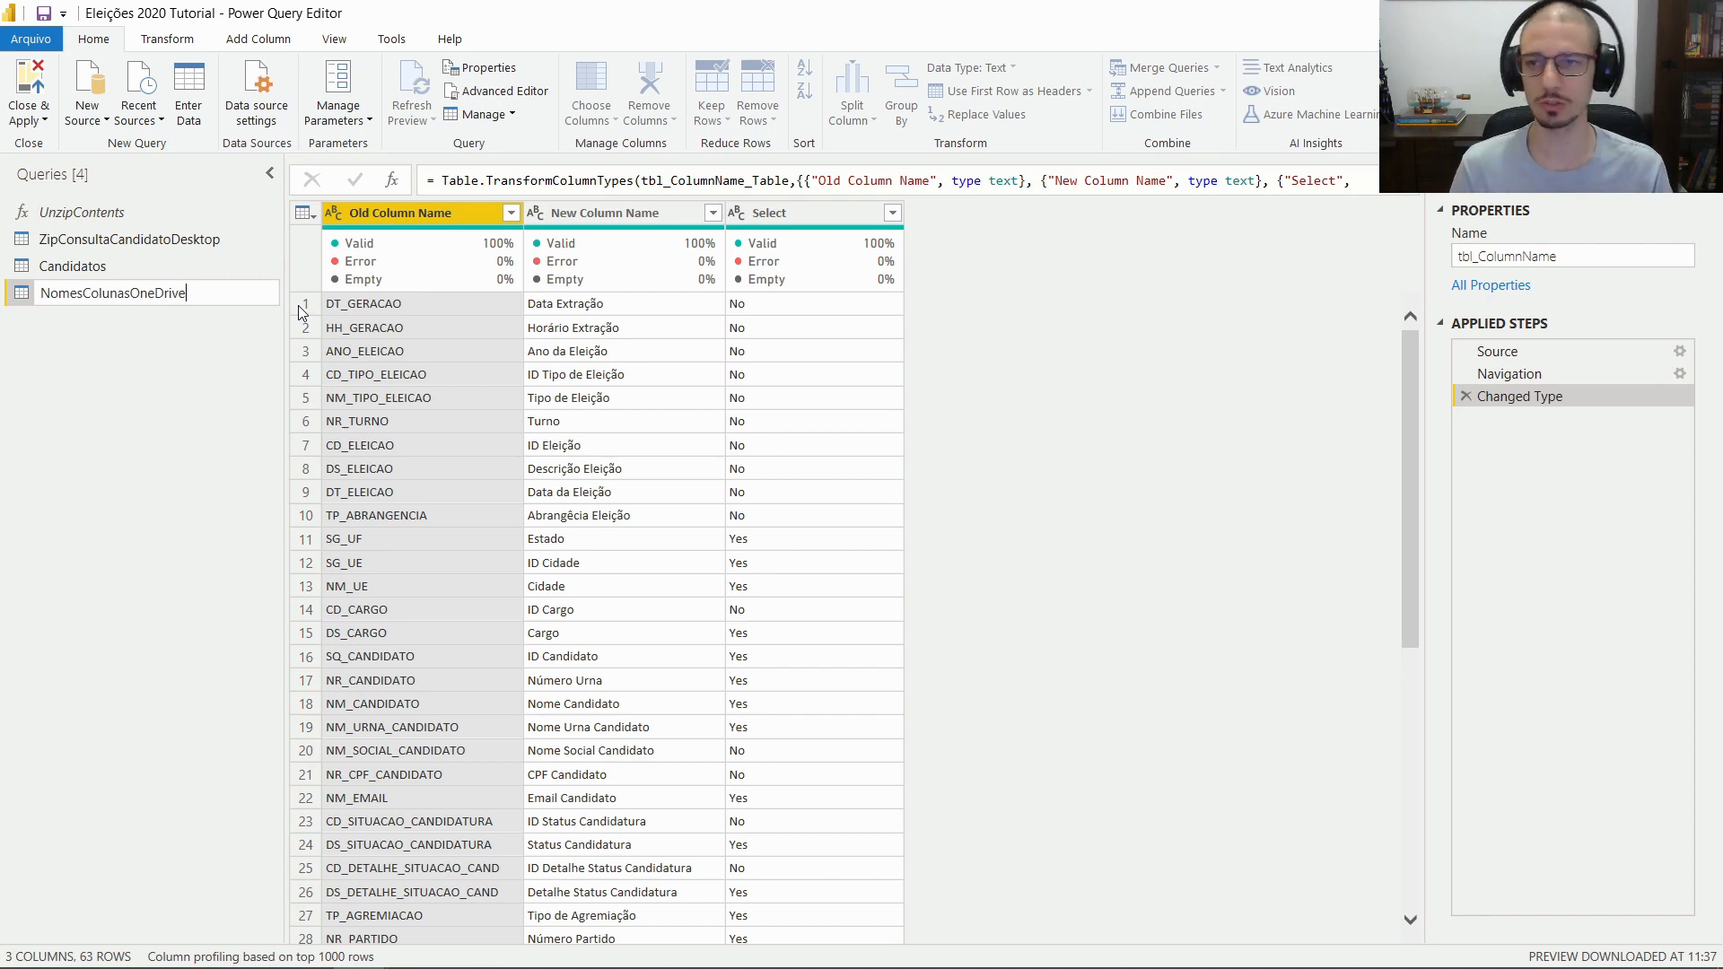
{"action": "key", "text": "Return"}
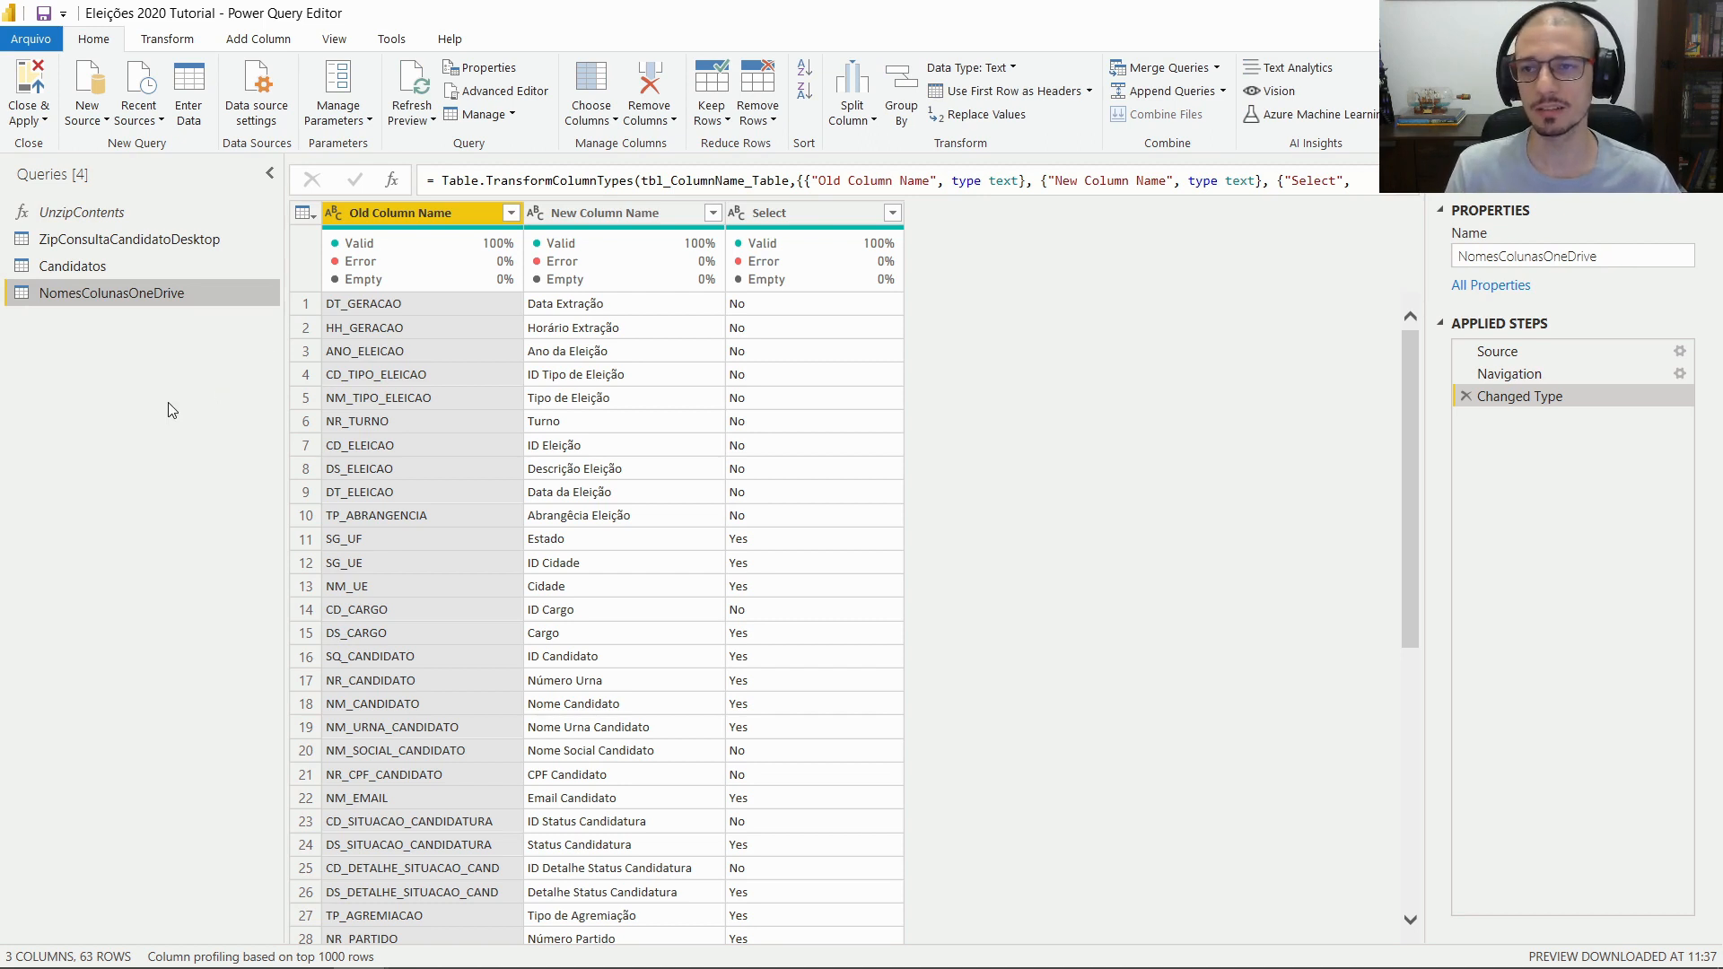
Create a Sources group holding ZipConsultaCandidatoDesktop and NomesColunasOneDrive
{"action": "right_click", "coordinate": [128, 381]}
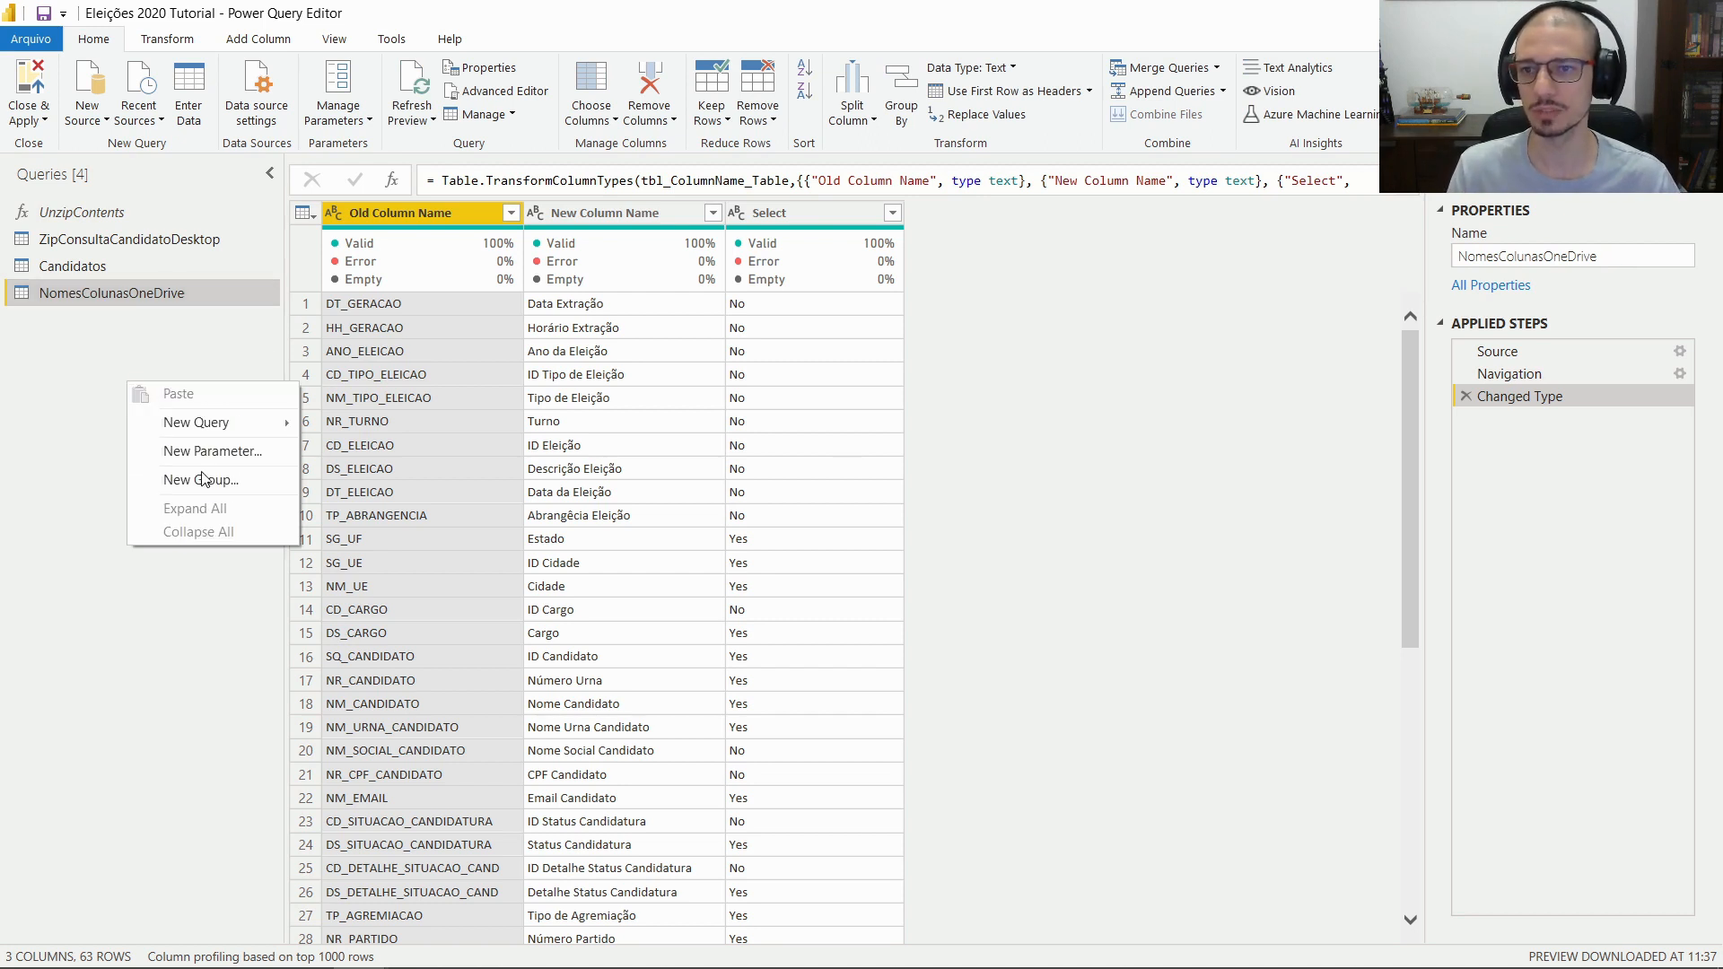
{"action": "left_click", "coordinate": [78, 377]}
{"action": "right_click", "coordinate": [78, 364]}
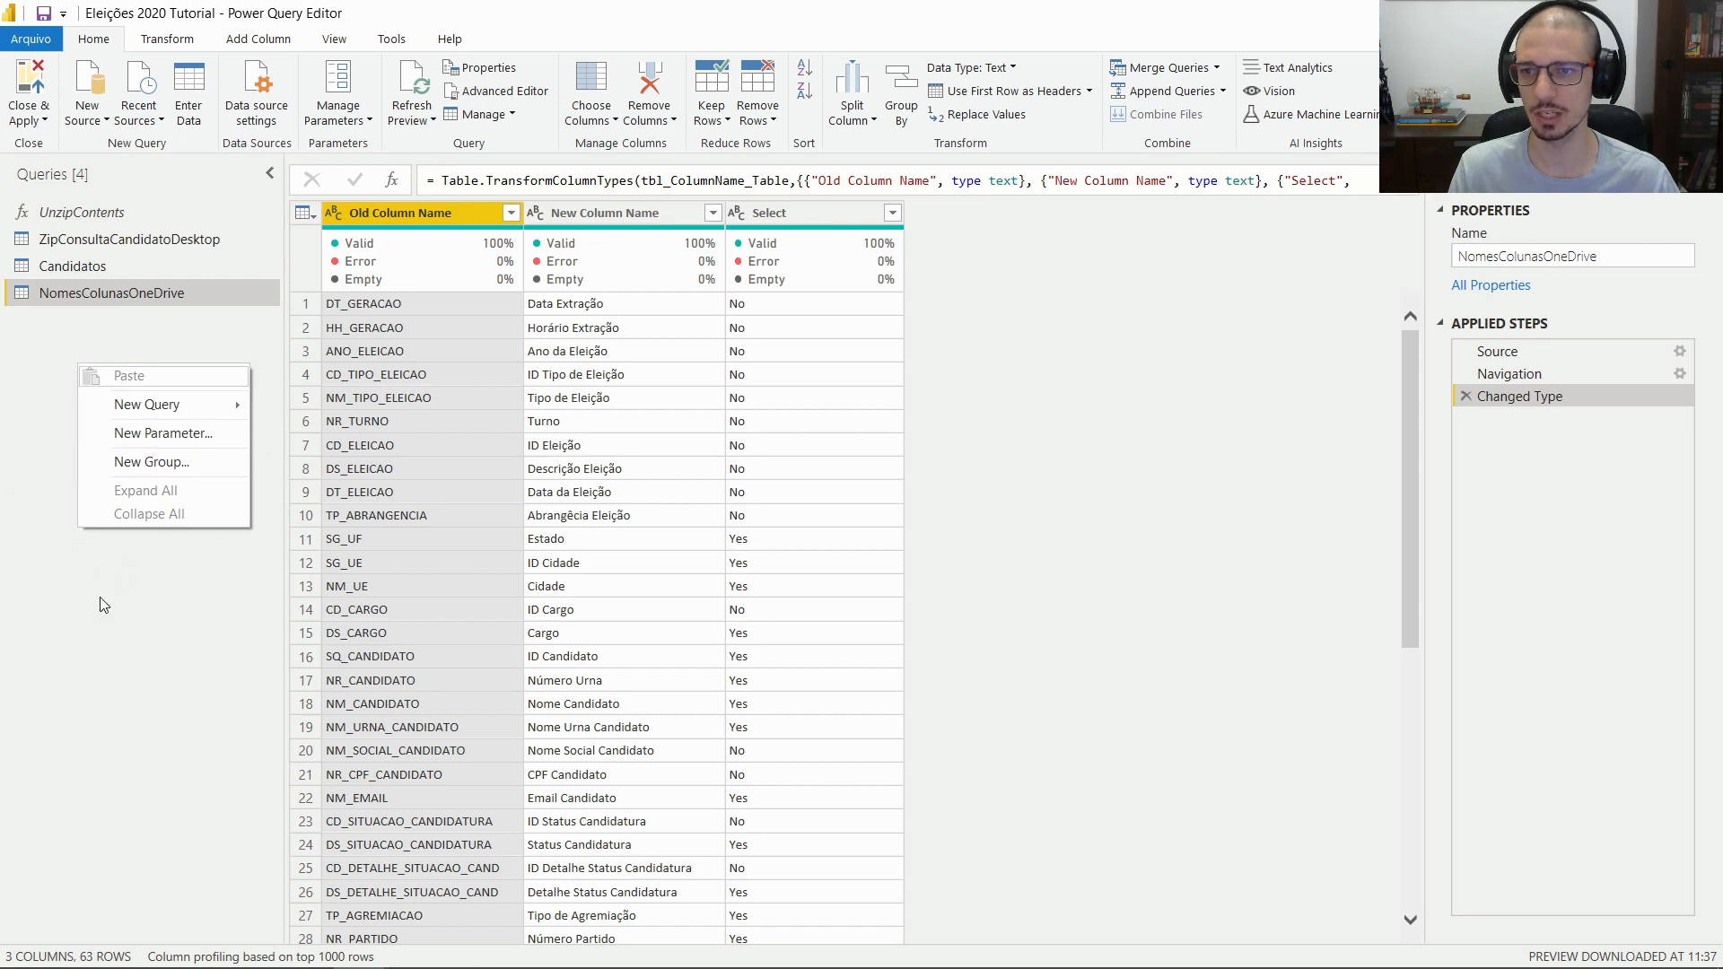
{"action": "left_click", "coordinate": [57, 369]}
{"action": "right_click", "coordinate": [58, 370]}
{"action": "left_click", "coordinate": [184, 469]}
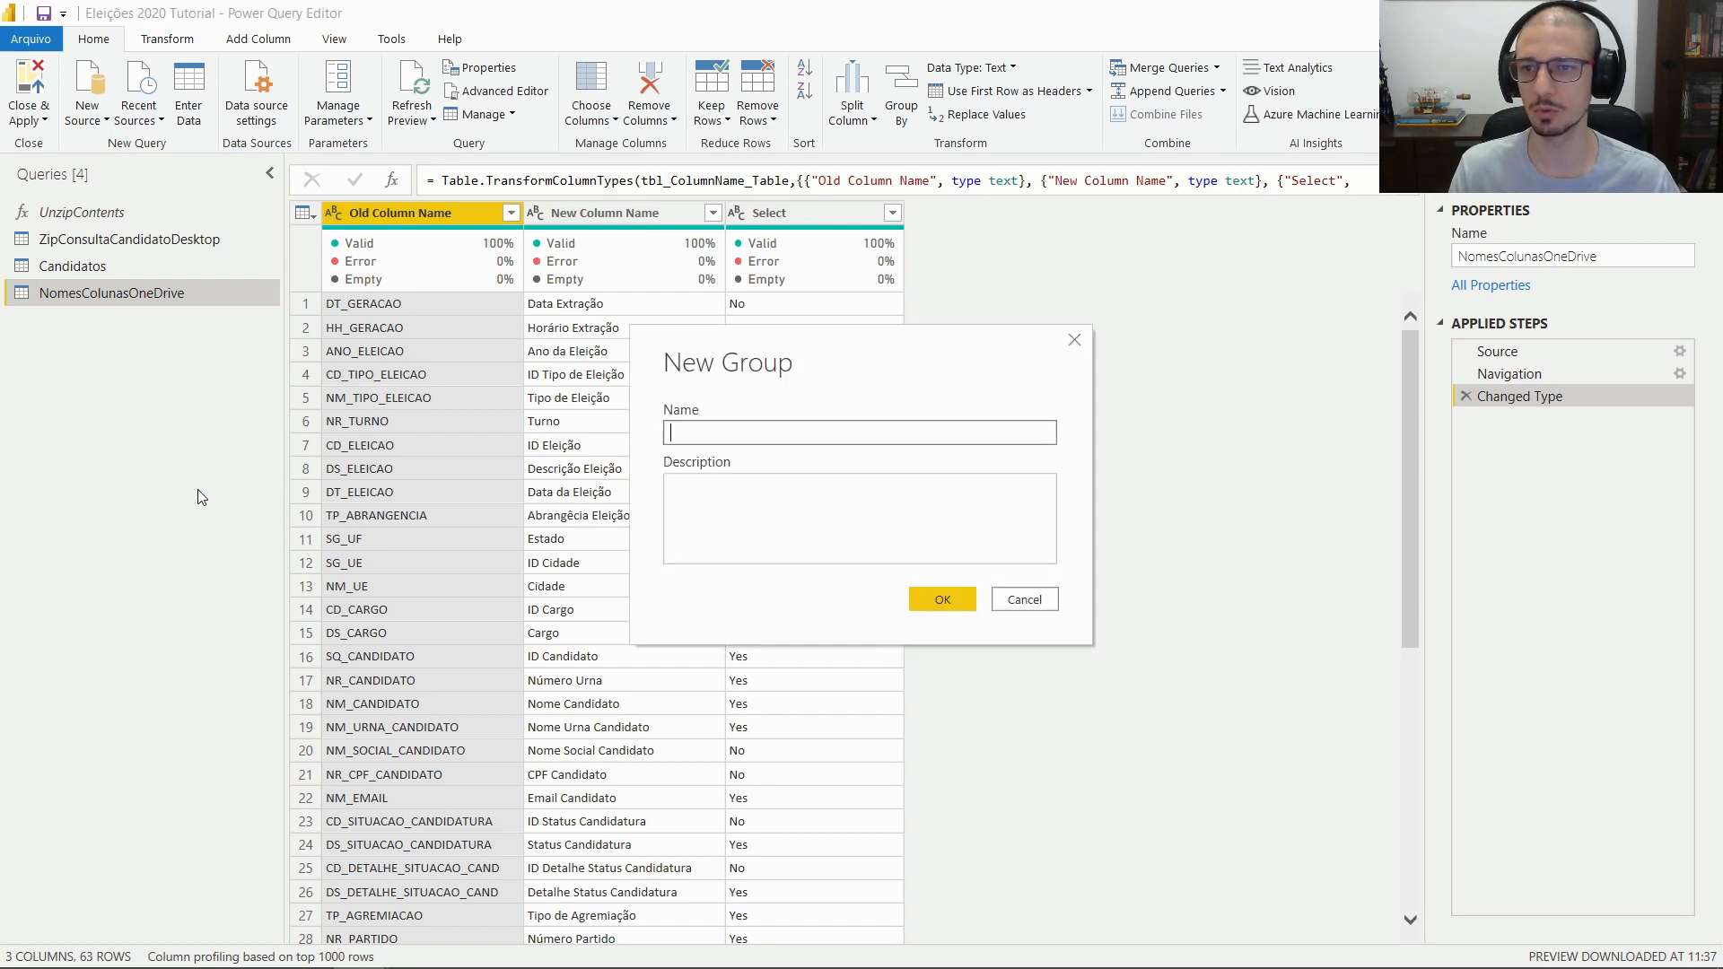
{"action": "type", "text": "Sourc3es"}
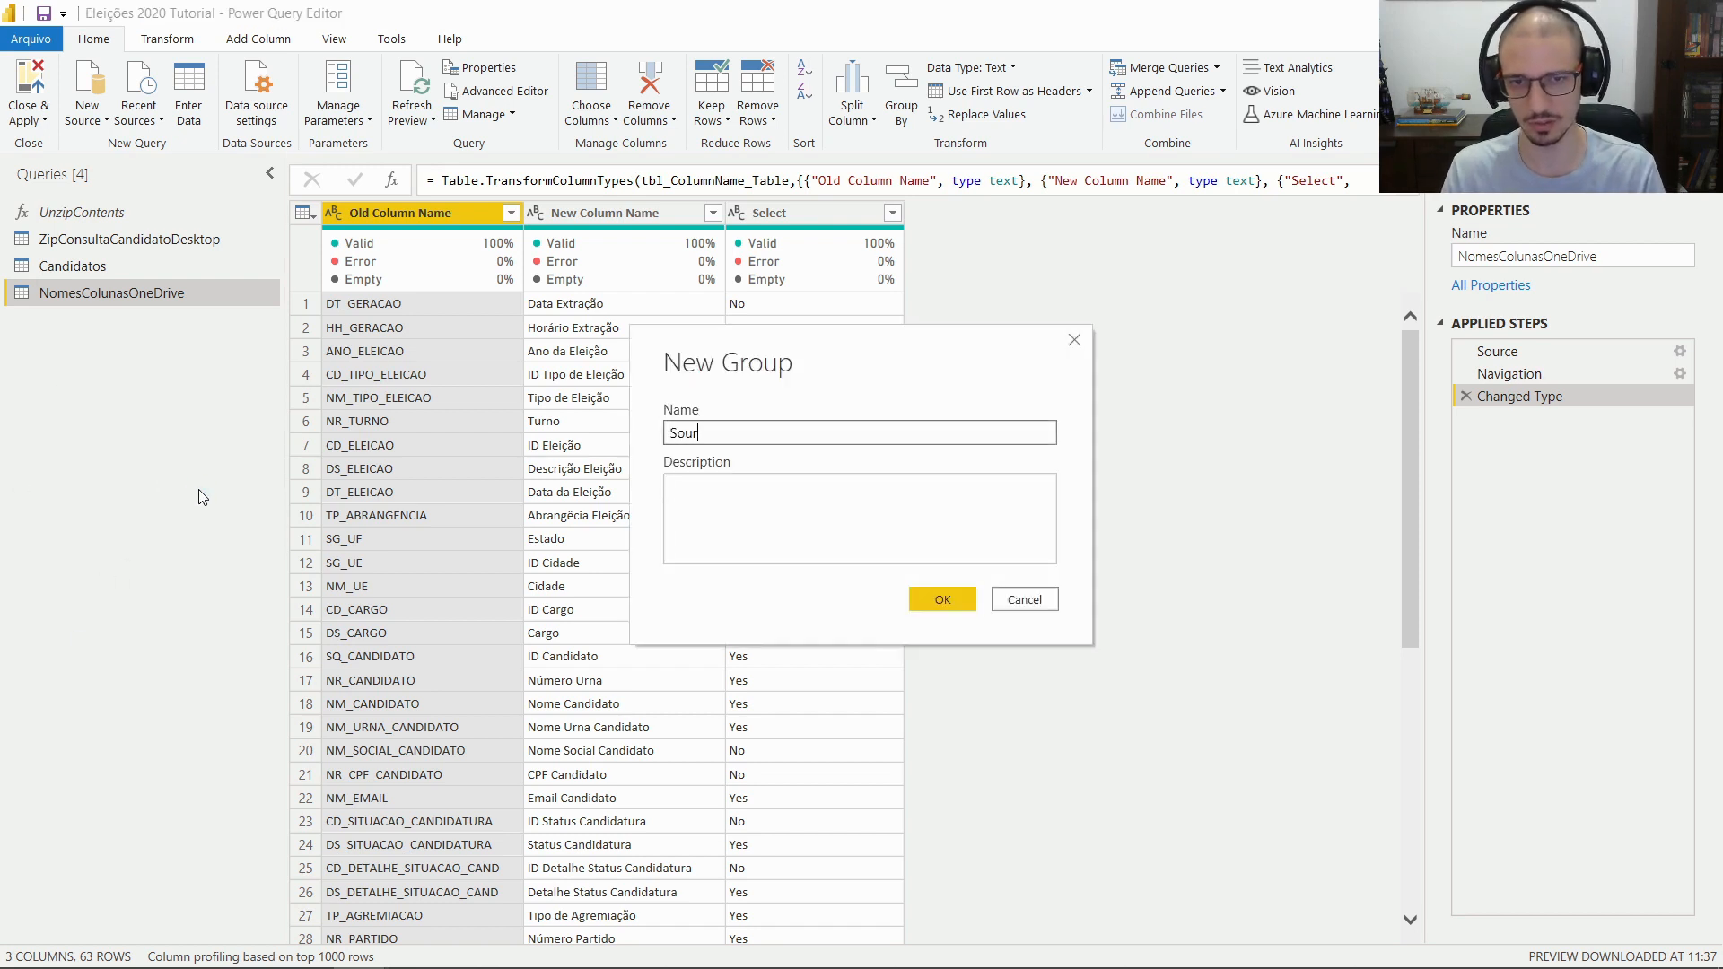
{"action": "key", "text": "BackSpace"}
{"action": "key", "text": "BackSpace"}
{"action": "key", "text": "BackSpace"}
{"action": "type", "text": "es"}
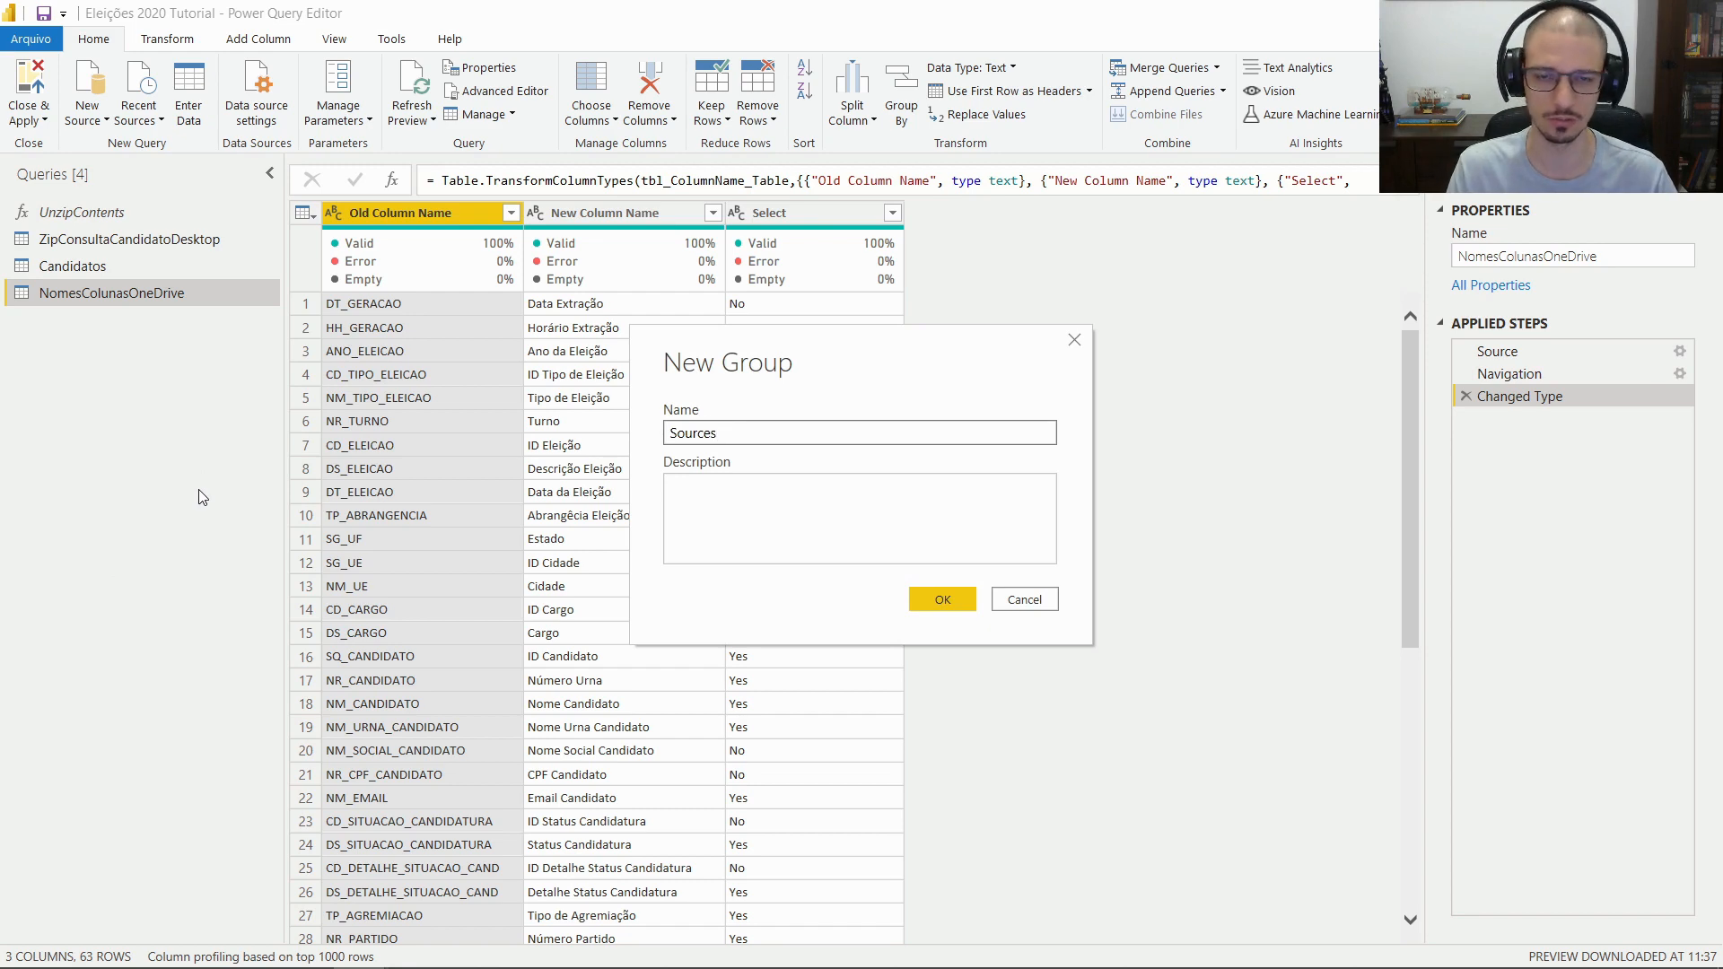
{"action": "key", "text": "Return"}
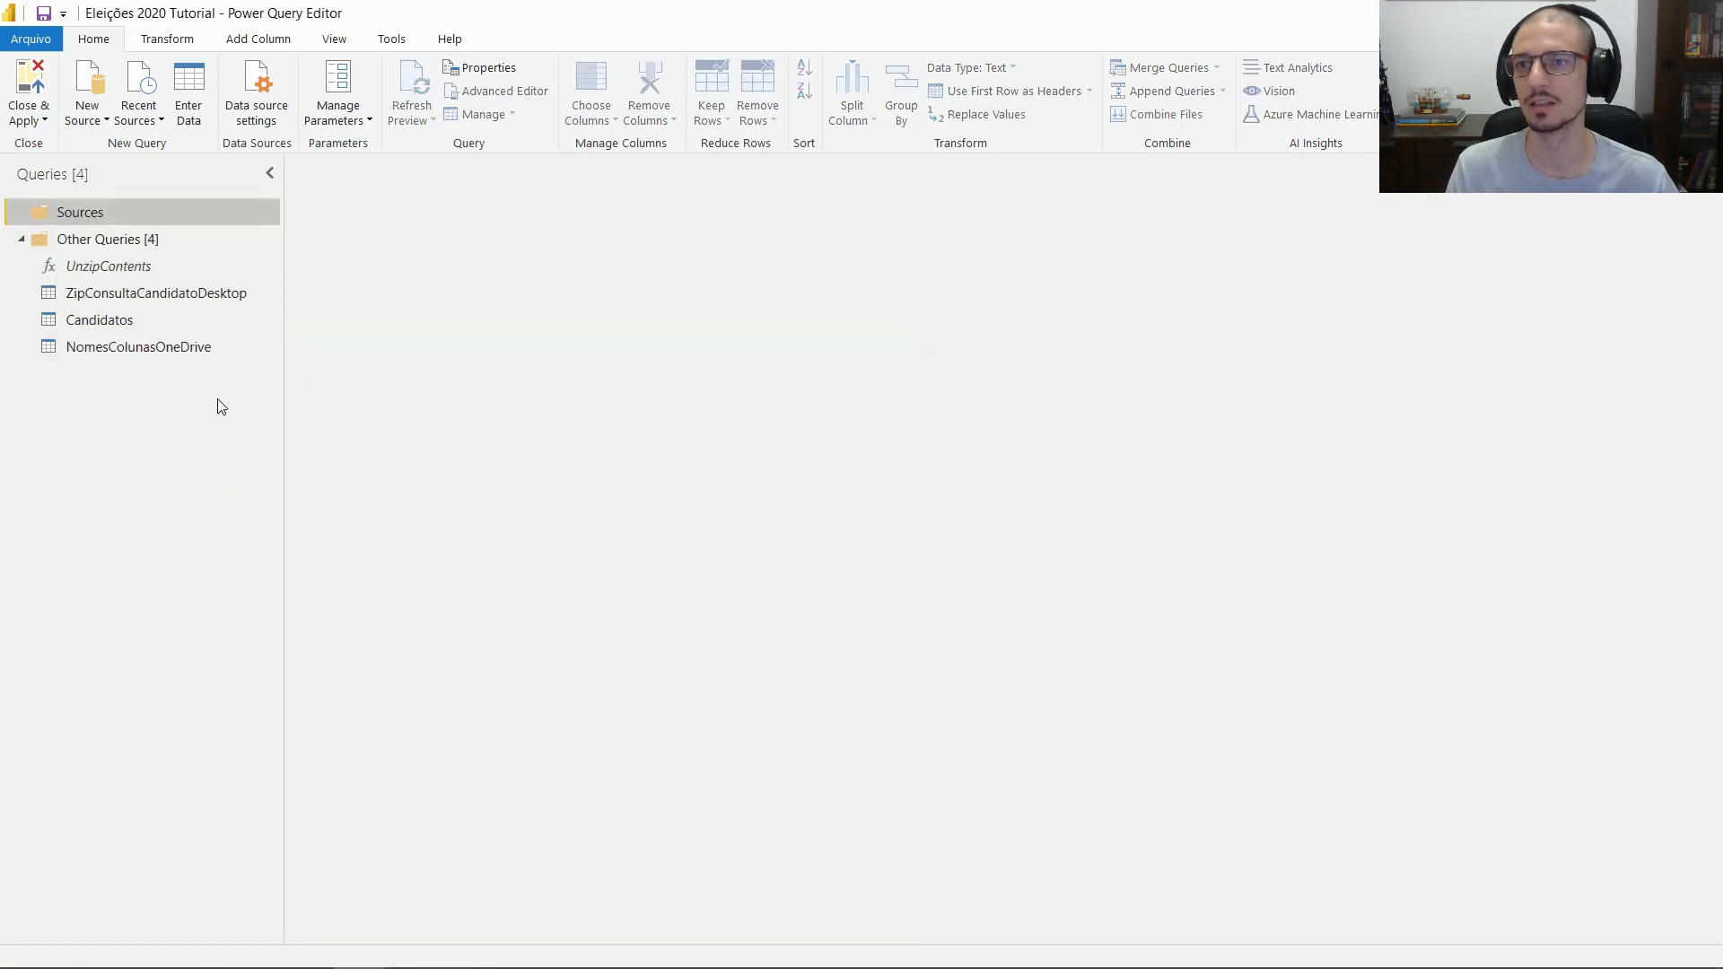
{"action": "left_click", "coordinate": [131, 292]}
{"action": "left_click_drag", "start_coordinate": [97, 296], "coordinate": [100, 225]}
{"action": "left_click_drag", "start_coordinate": [134, 346], "coordinate": [119, 226]}
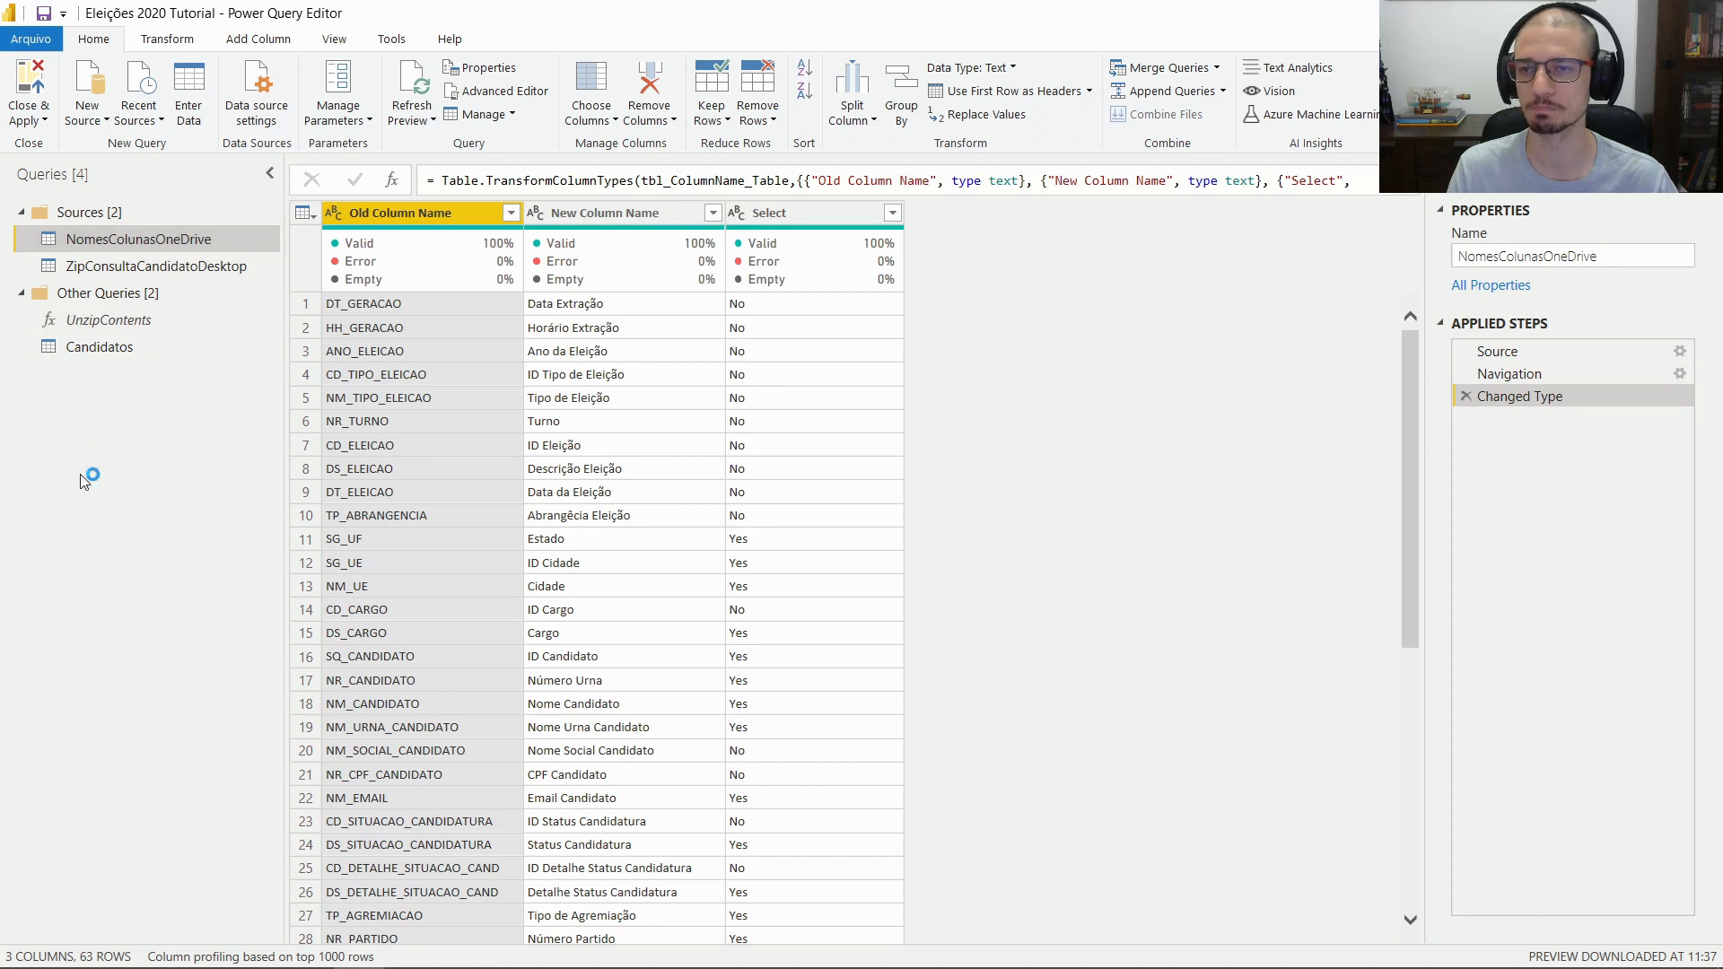
Create a Functions group and move UnzipContents into it
{"action": "right_click", "coordinate": [122, 471]}
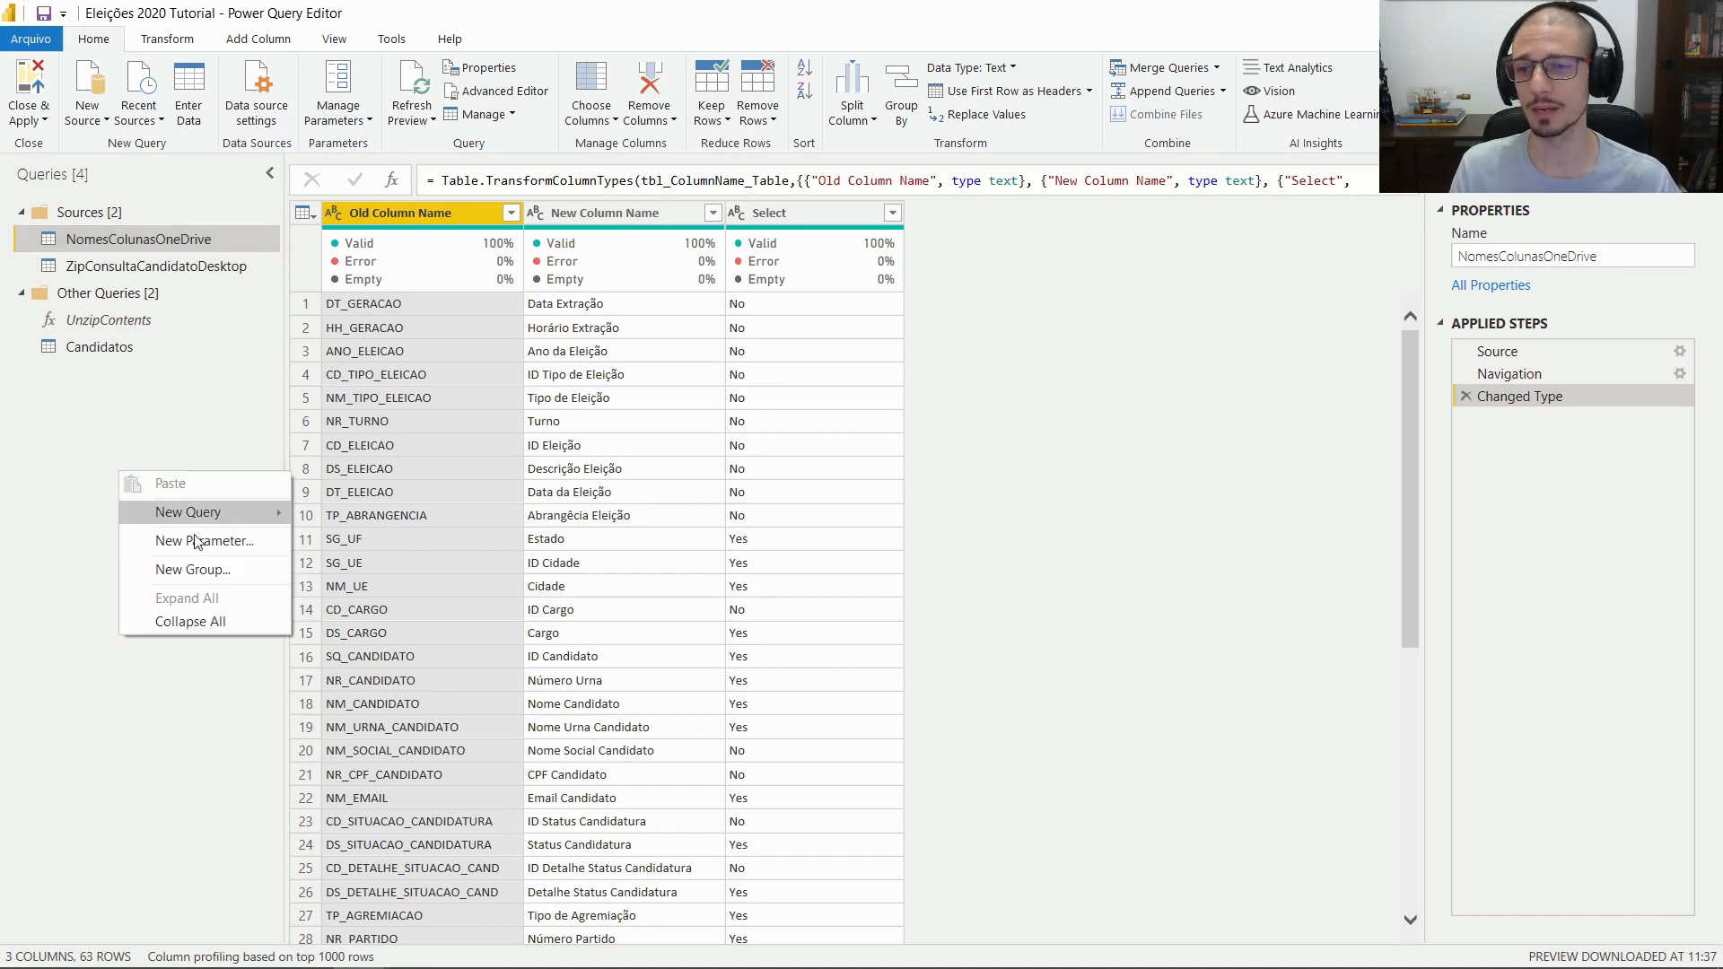
{"action": "left_click", "coordinate": [196, 566]}
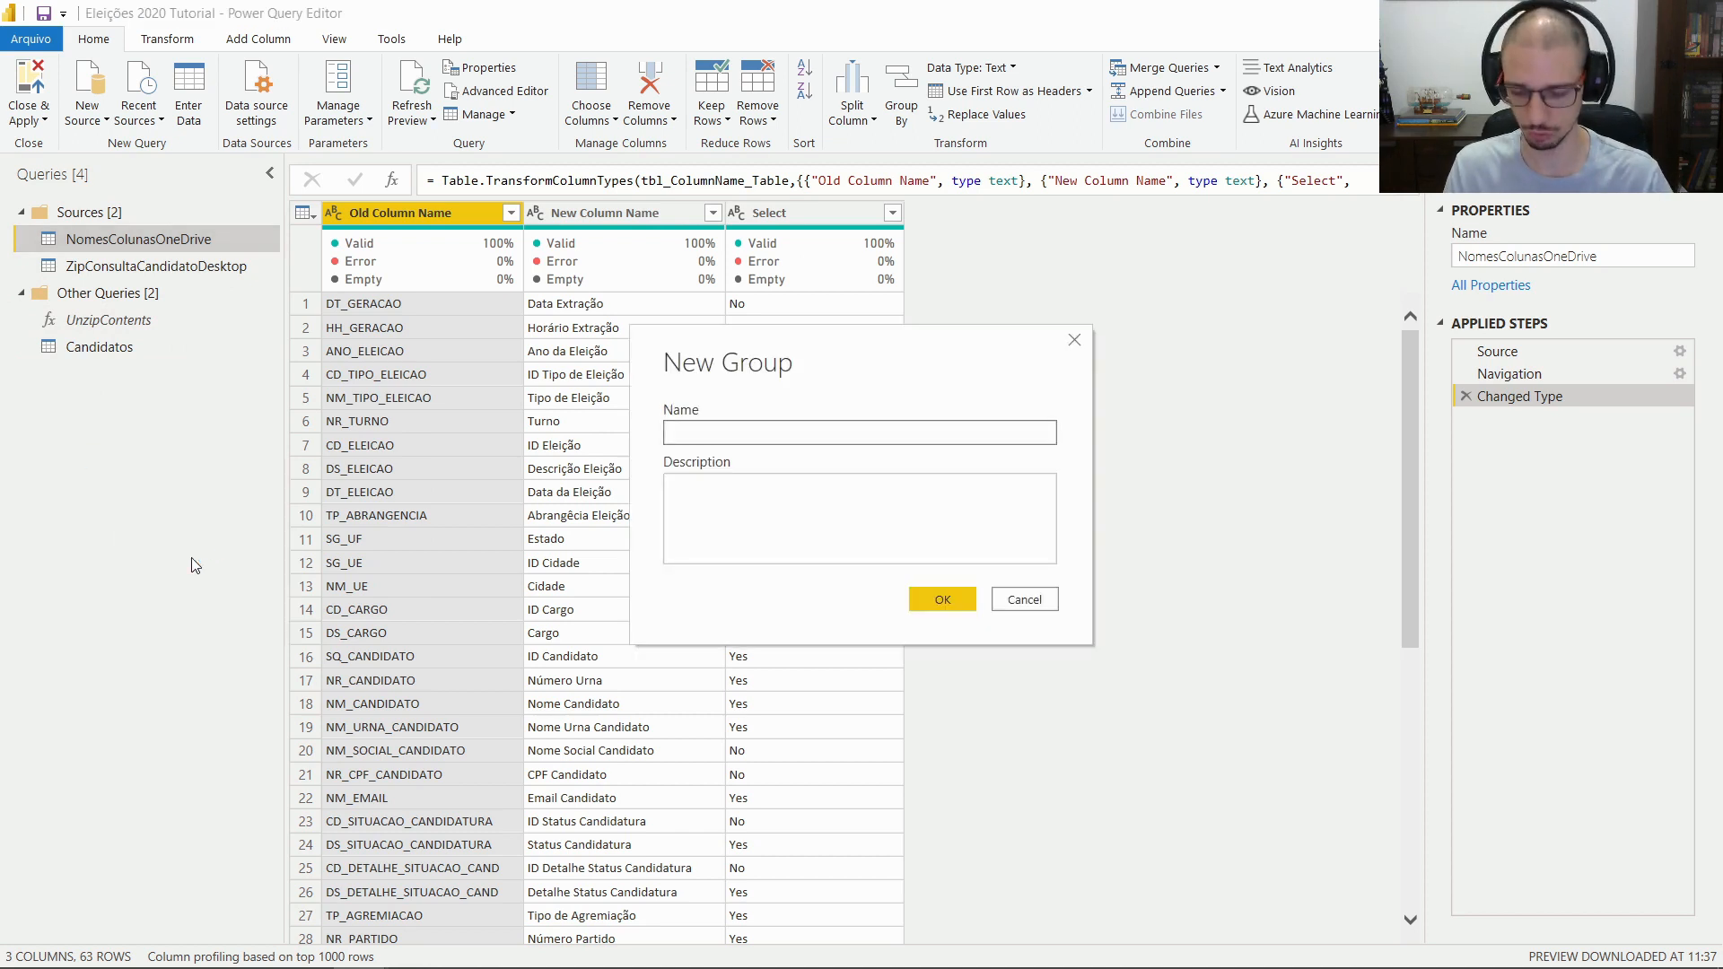
{"action": "type", "text": "Functiom"}
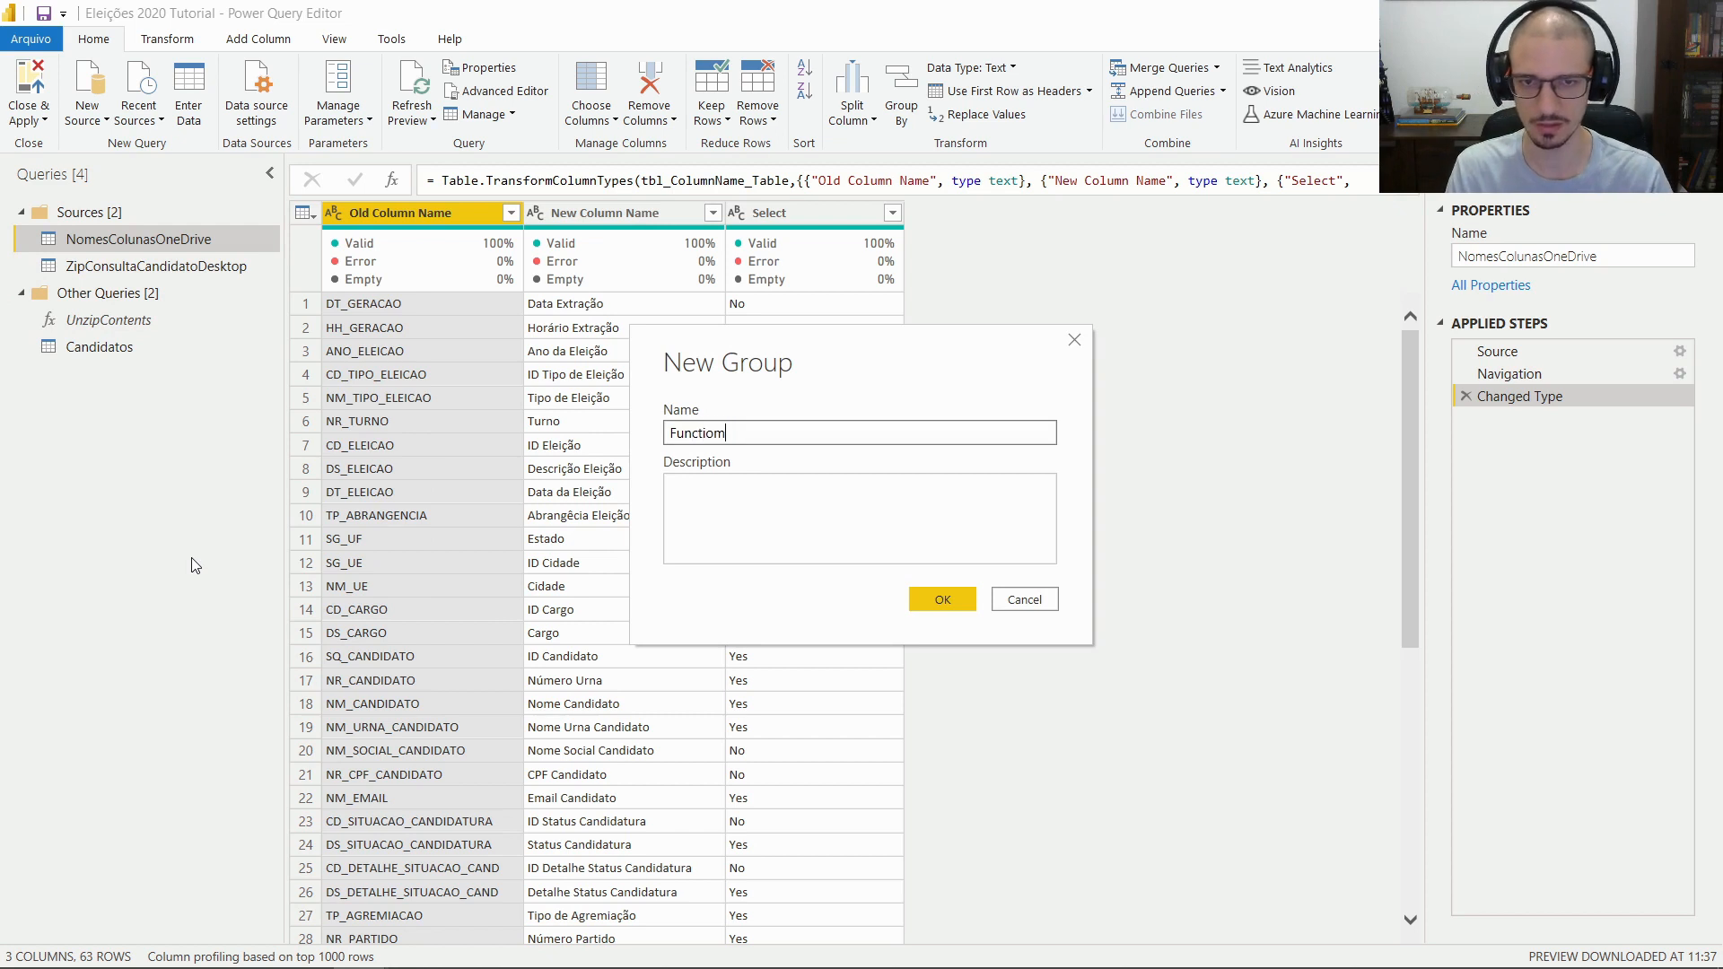
{"action": "key", "text": "BackSpace"}
{"action": "type", "text": "ns"}
{"action": "key", "text": "Return"}
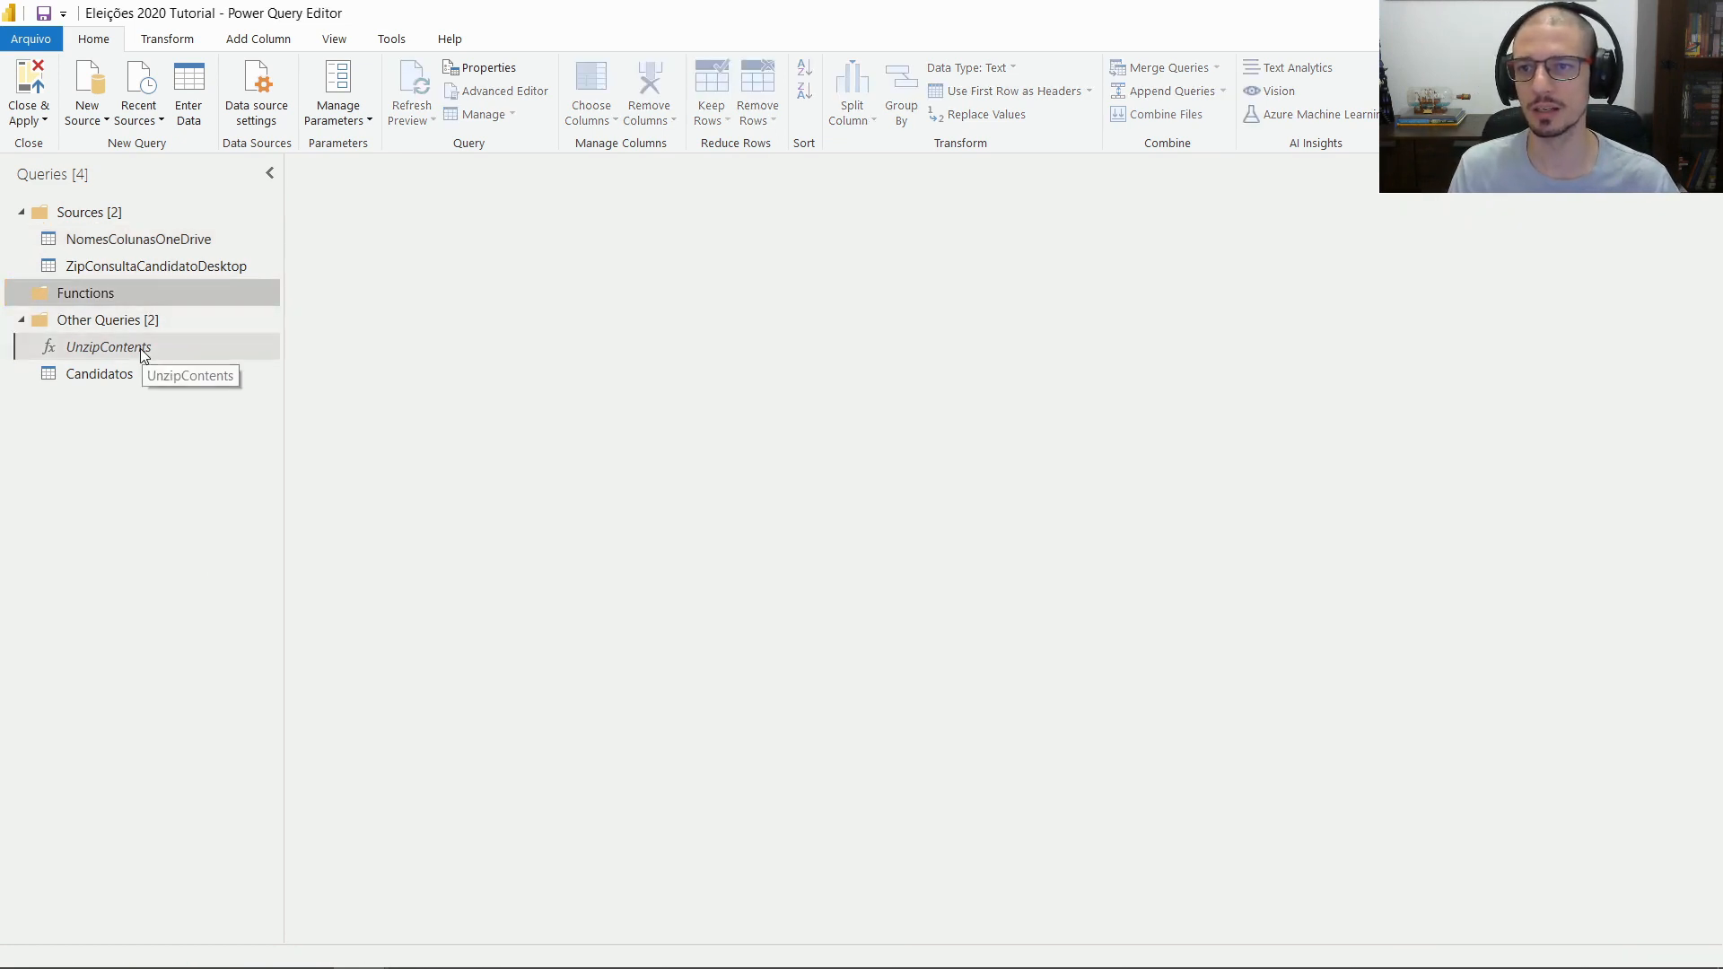
{"action": "left_click_drag", "start_coordinate": [143, 355], "coordinate": [106, 292]}
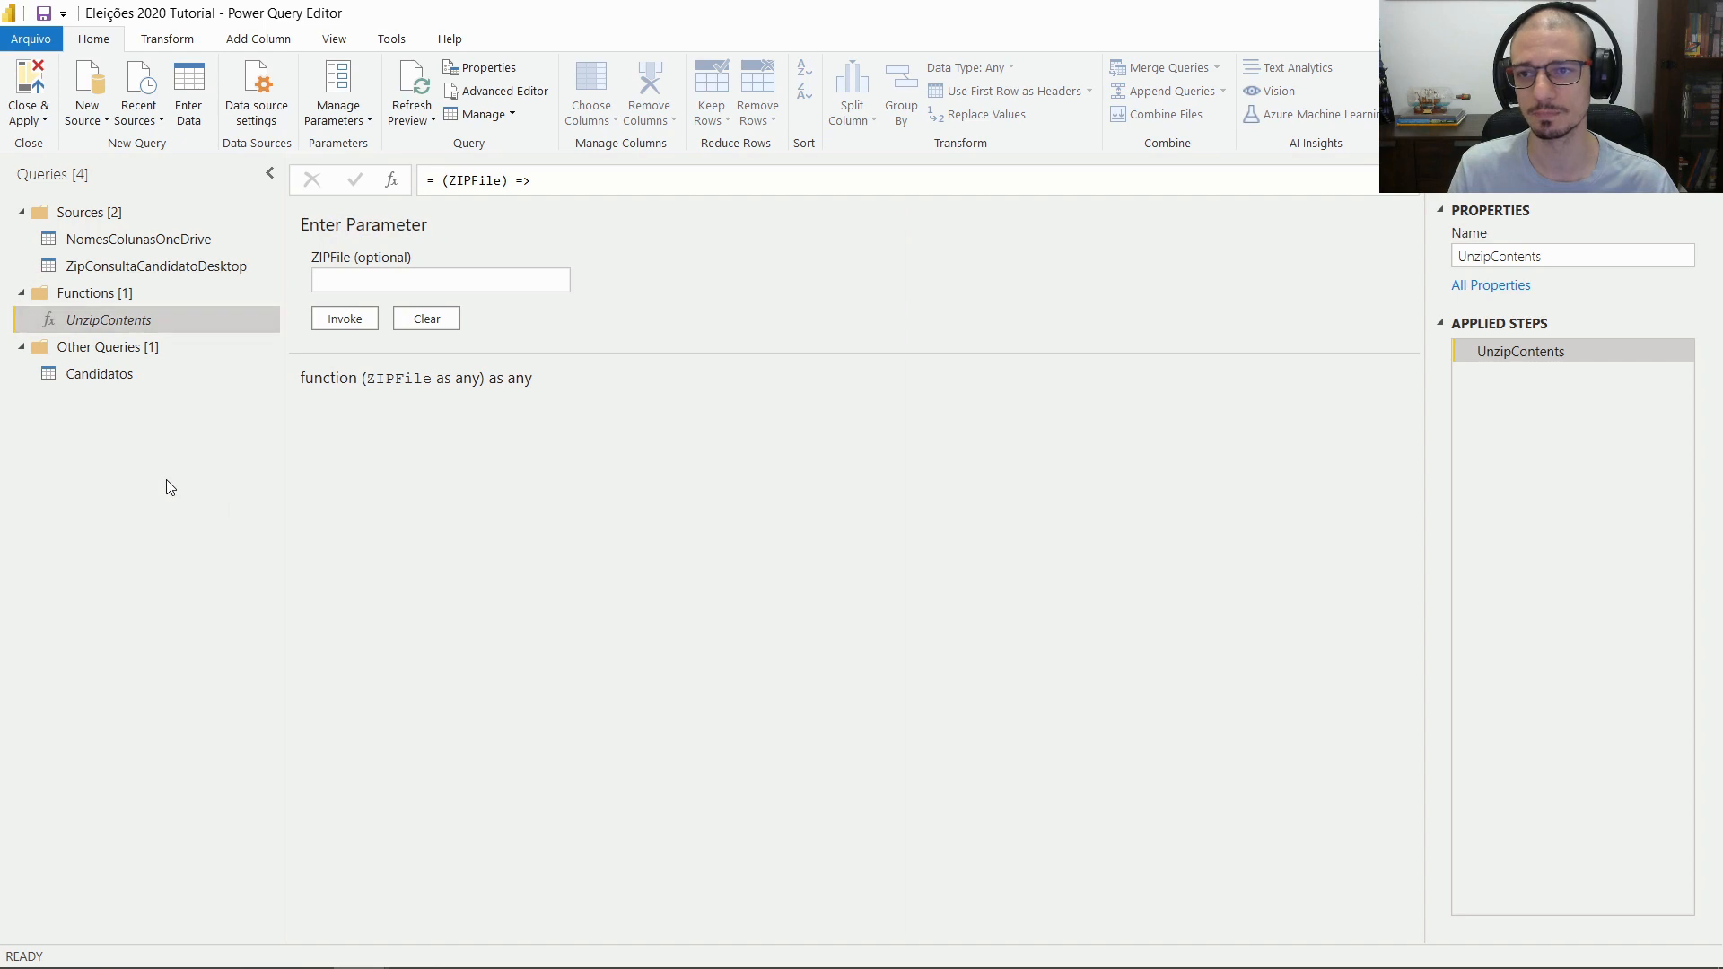
Create a Loaded Data group and move Candidatos into it
{"action": "right_click", "coordinate": [137, 496]}
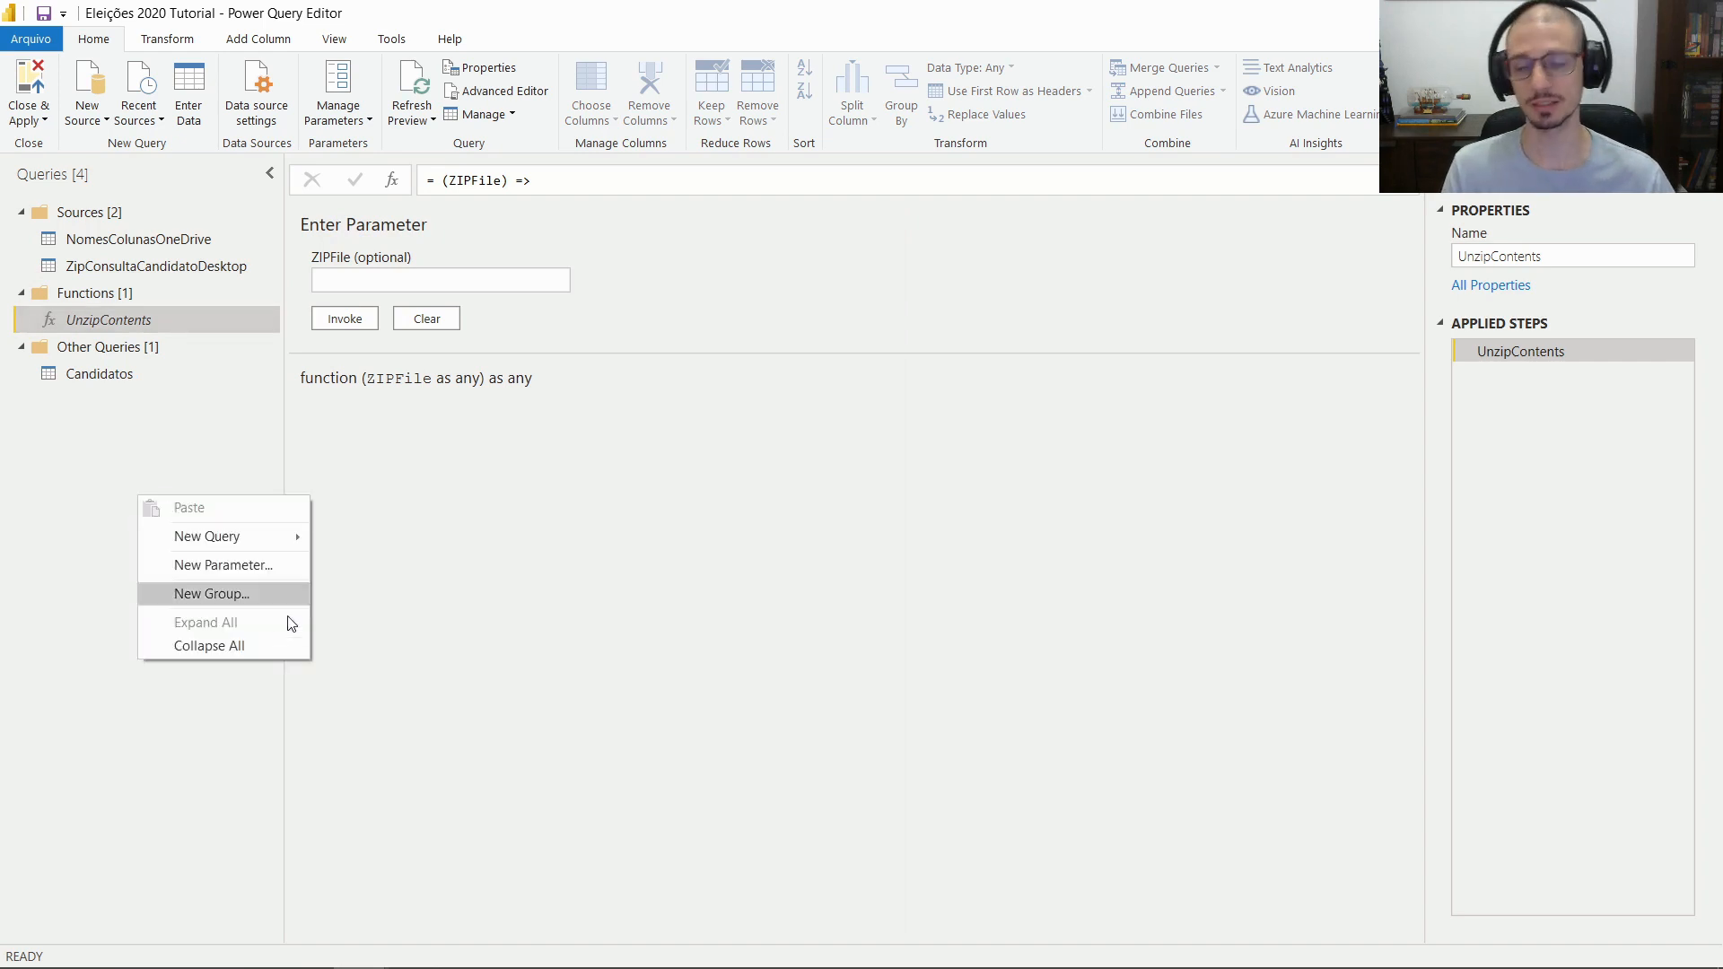
{"action": "left_click", "coordinate": [259, 601]}
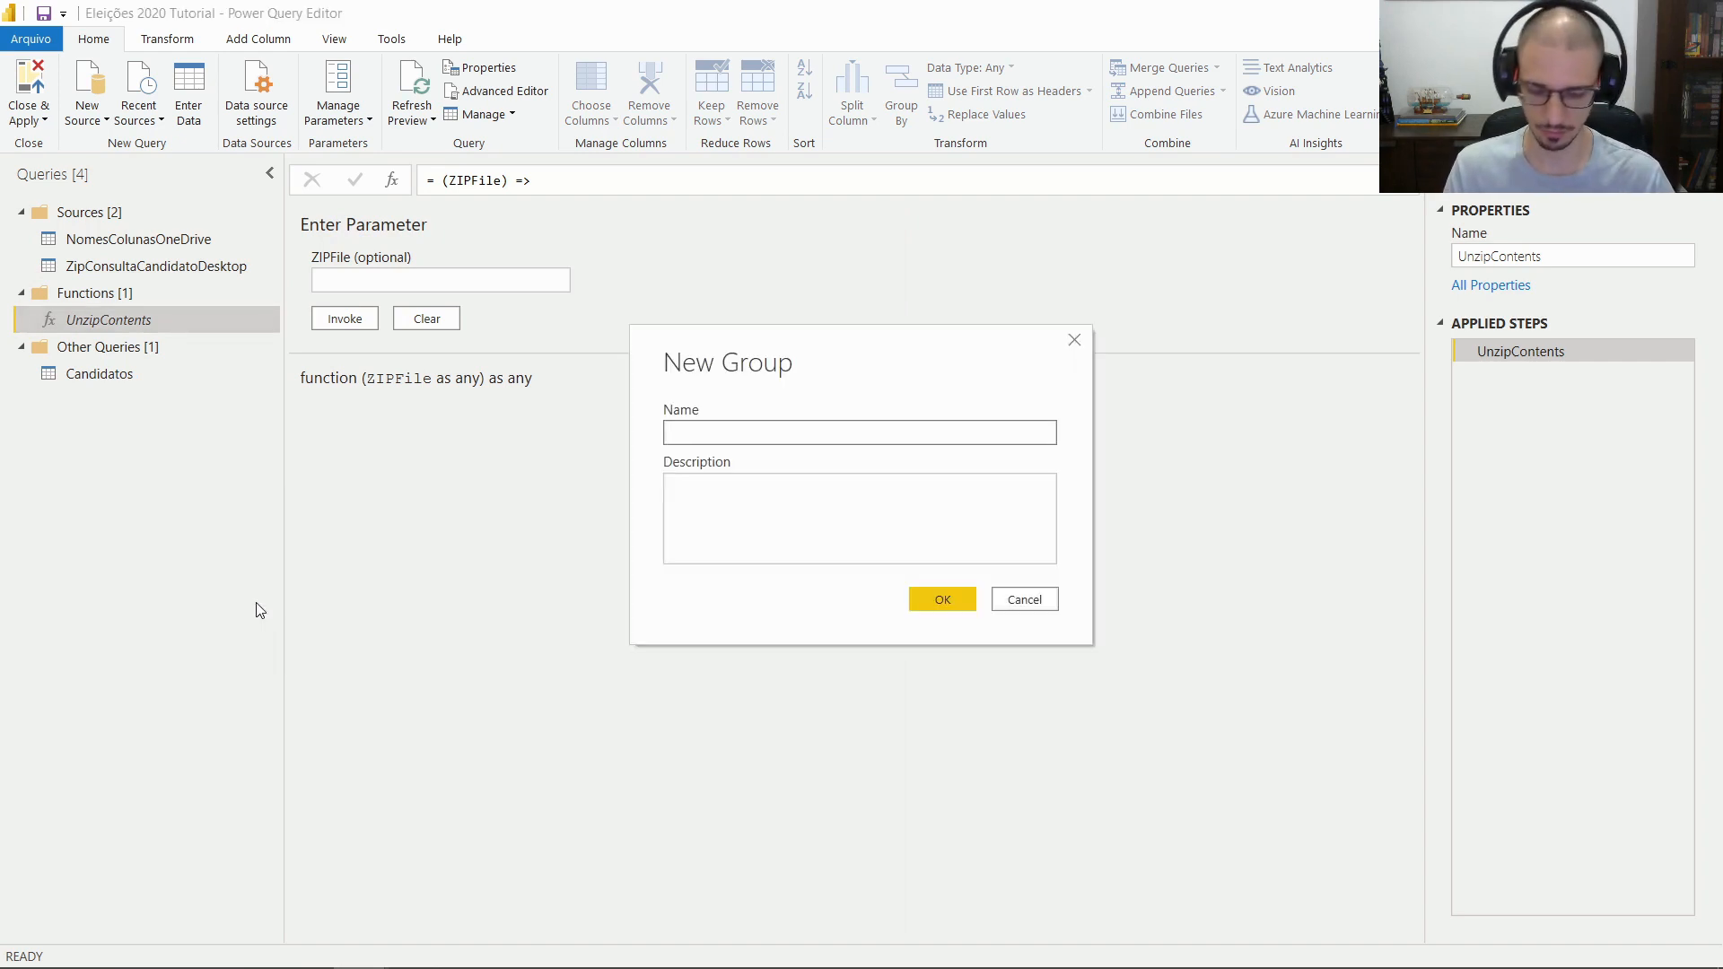
{"action": "type", "text": "Loaded"}
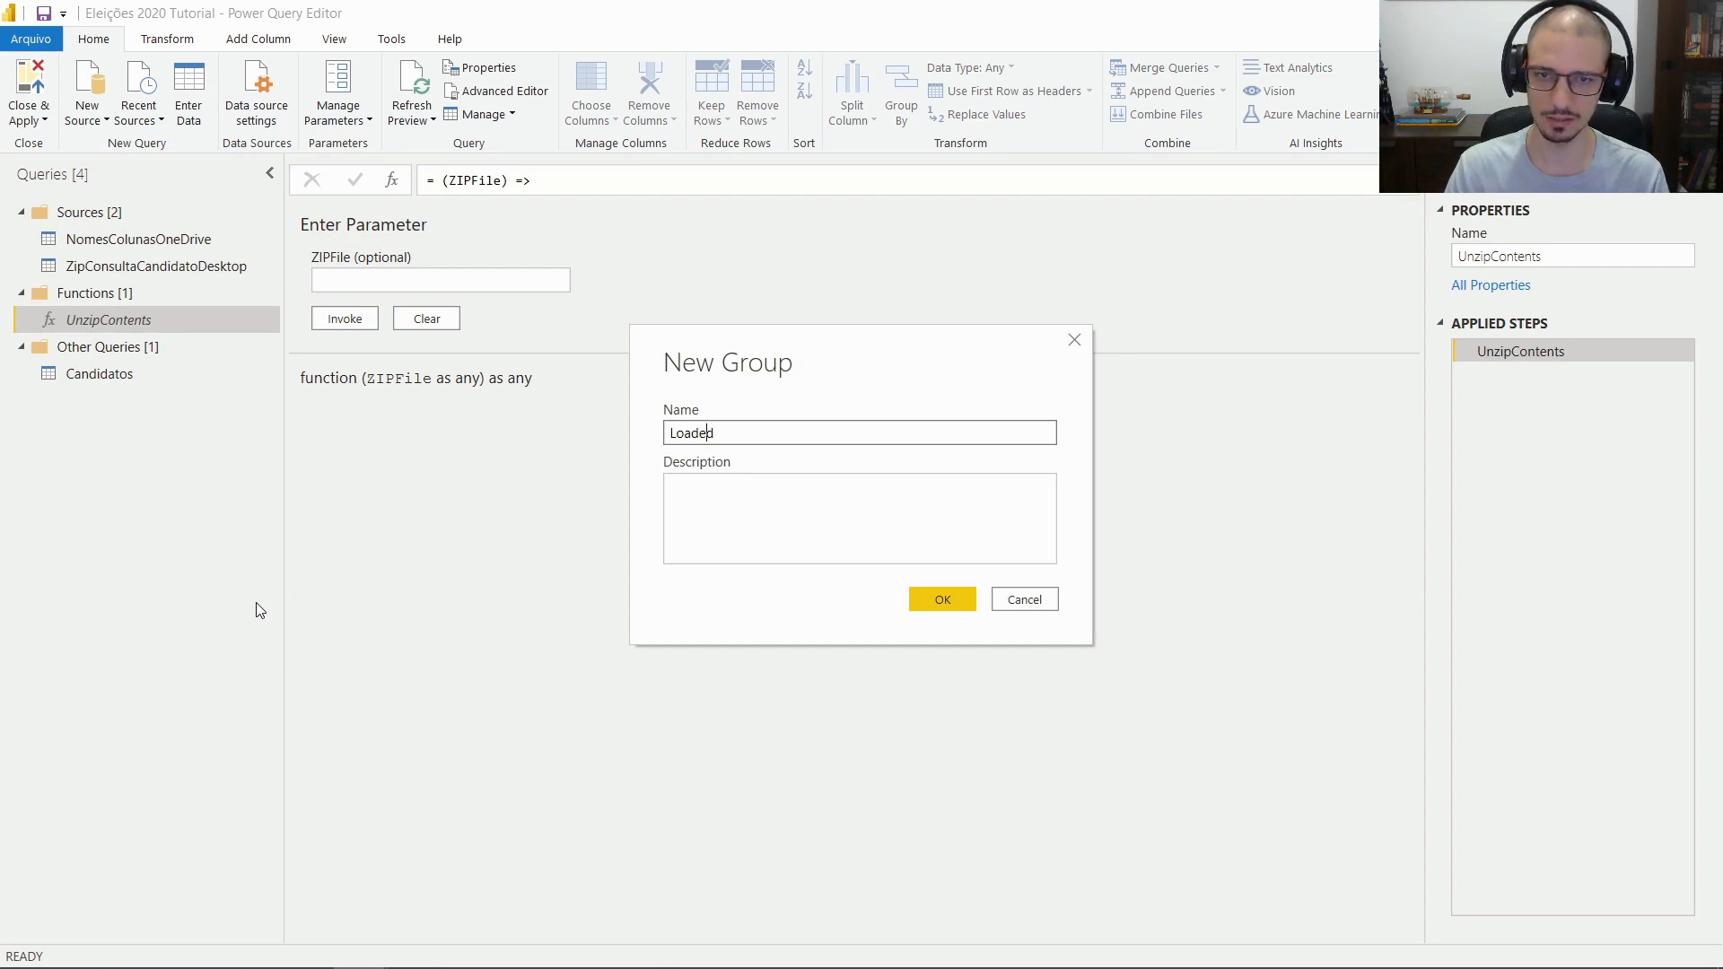
{"action": "type", "text": " Data"}
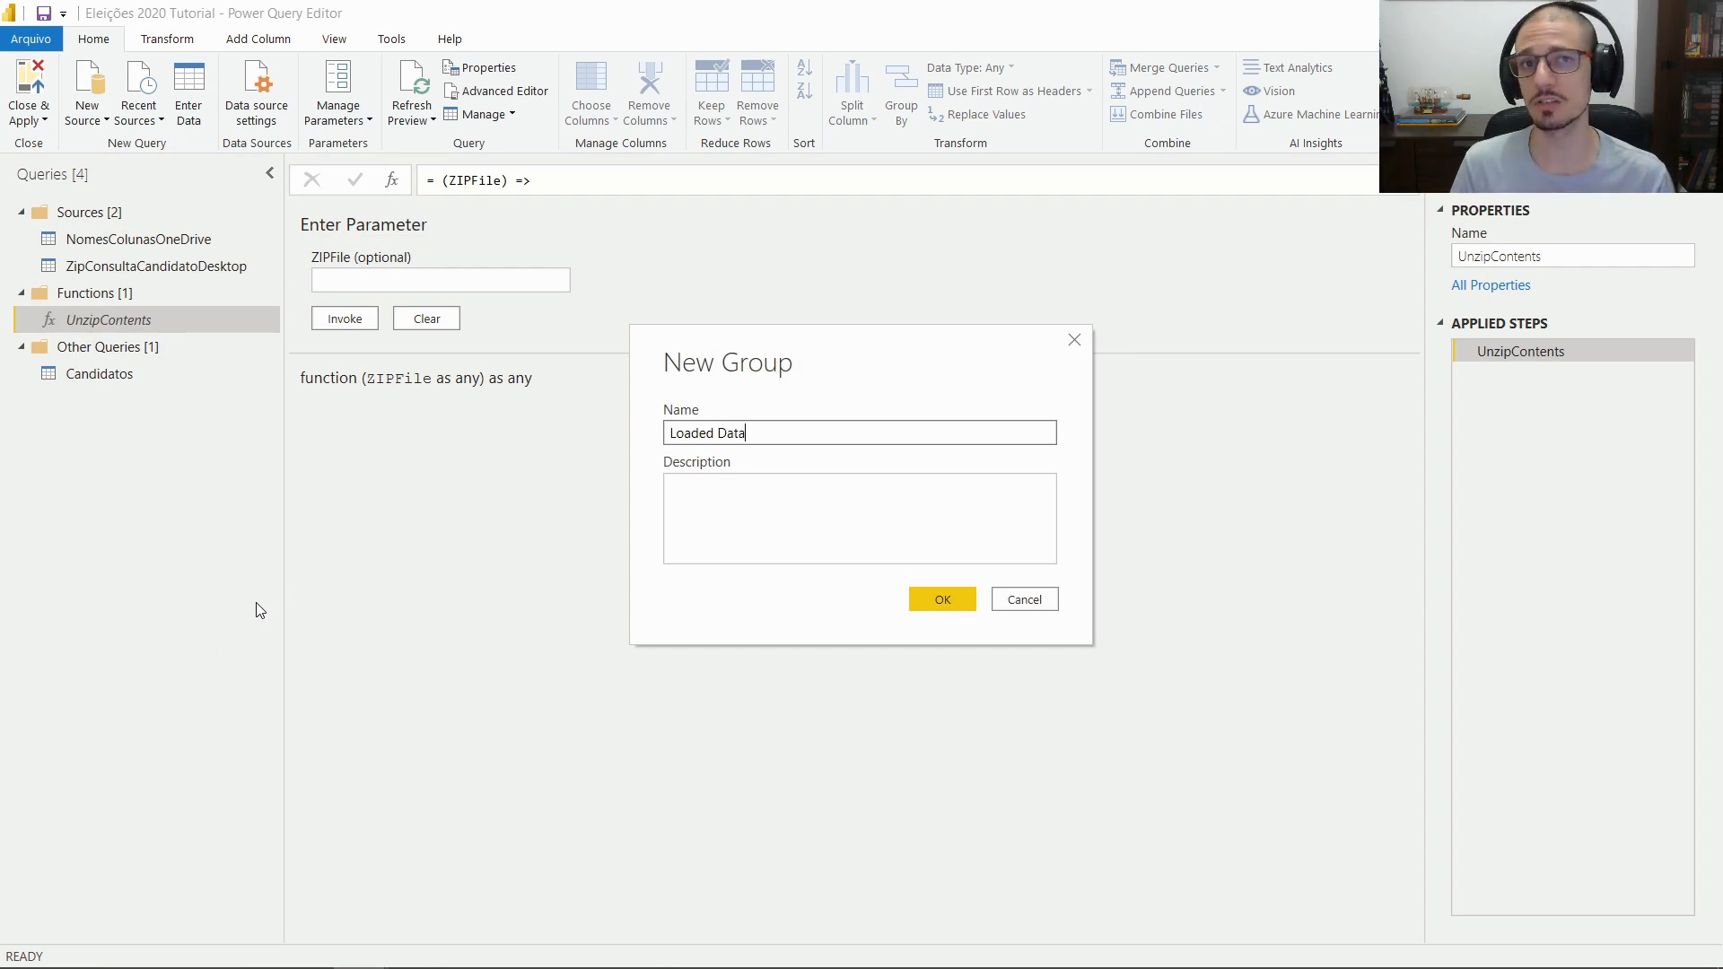
{"action": "key", "text": "Return"}
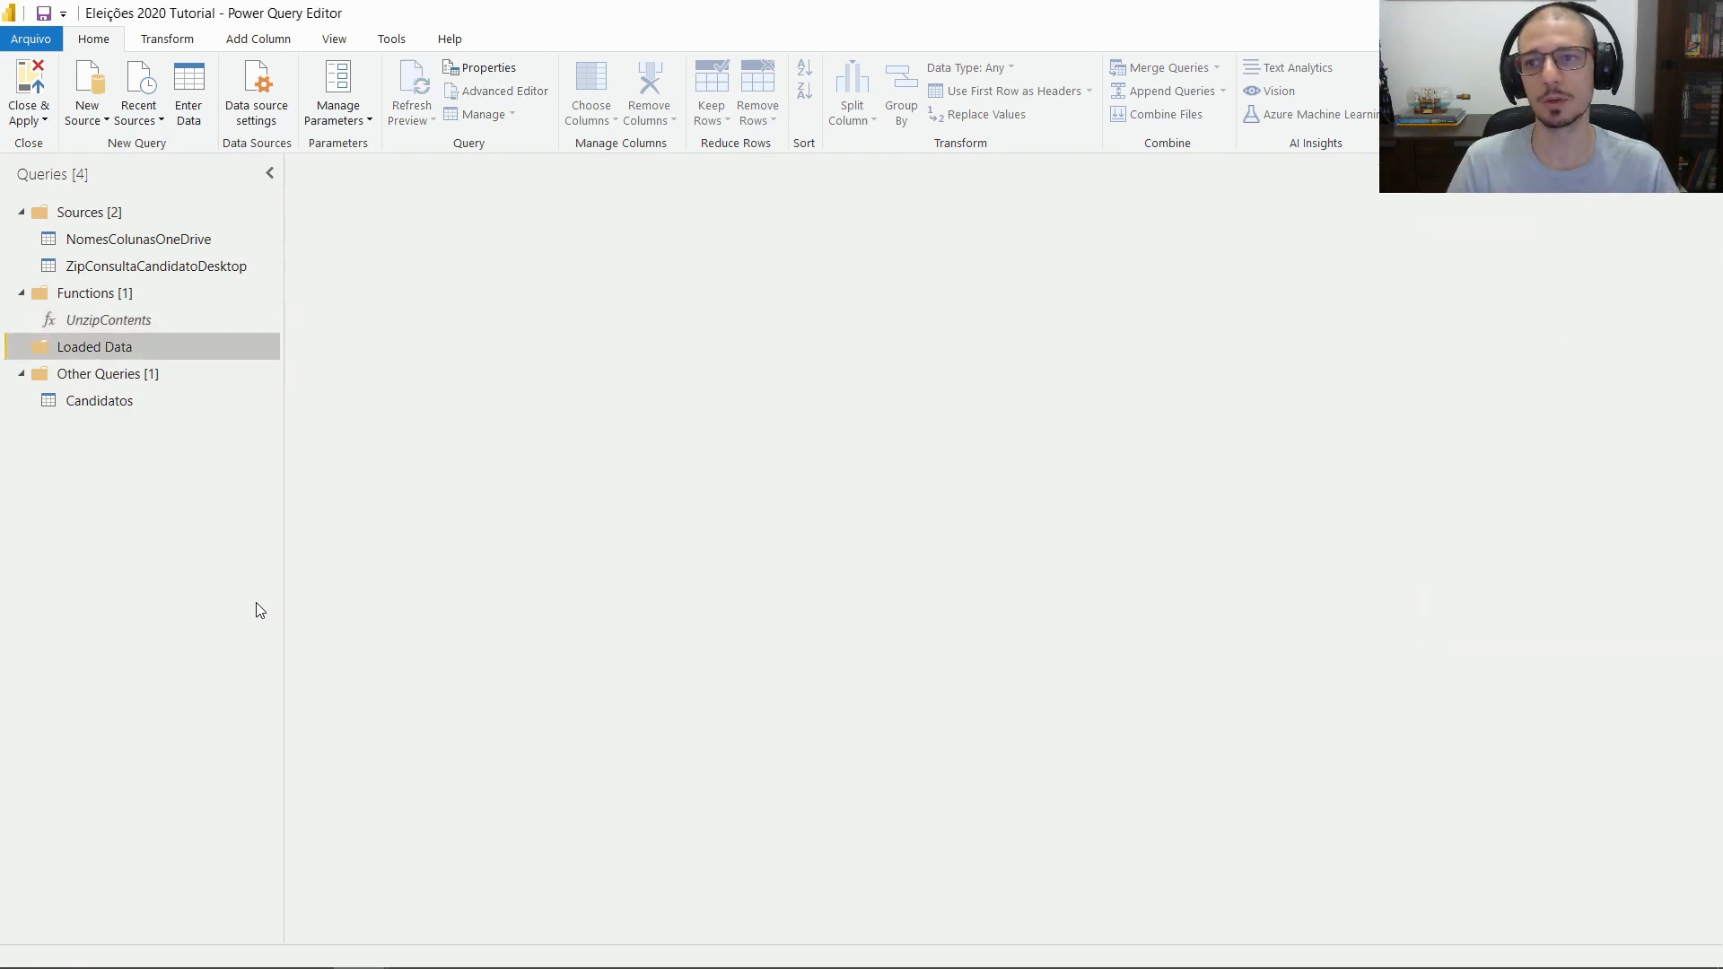
{"action": "left_click_drag", "start_coordinate": [100, 406], "coordinate": [112, 354]}
{"action": "left_click", "coordinate": [140, 356]}
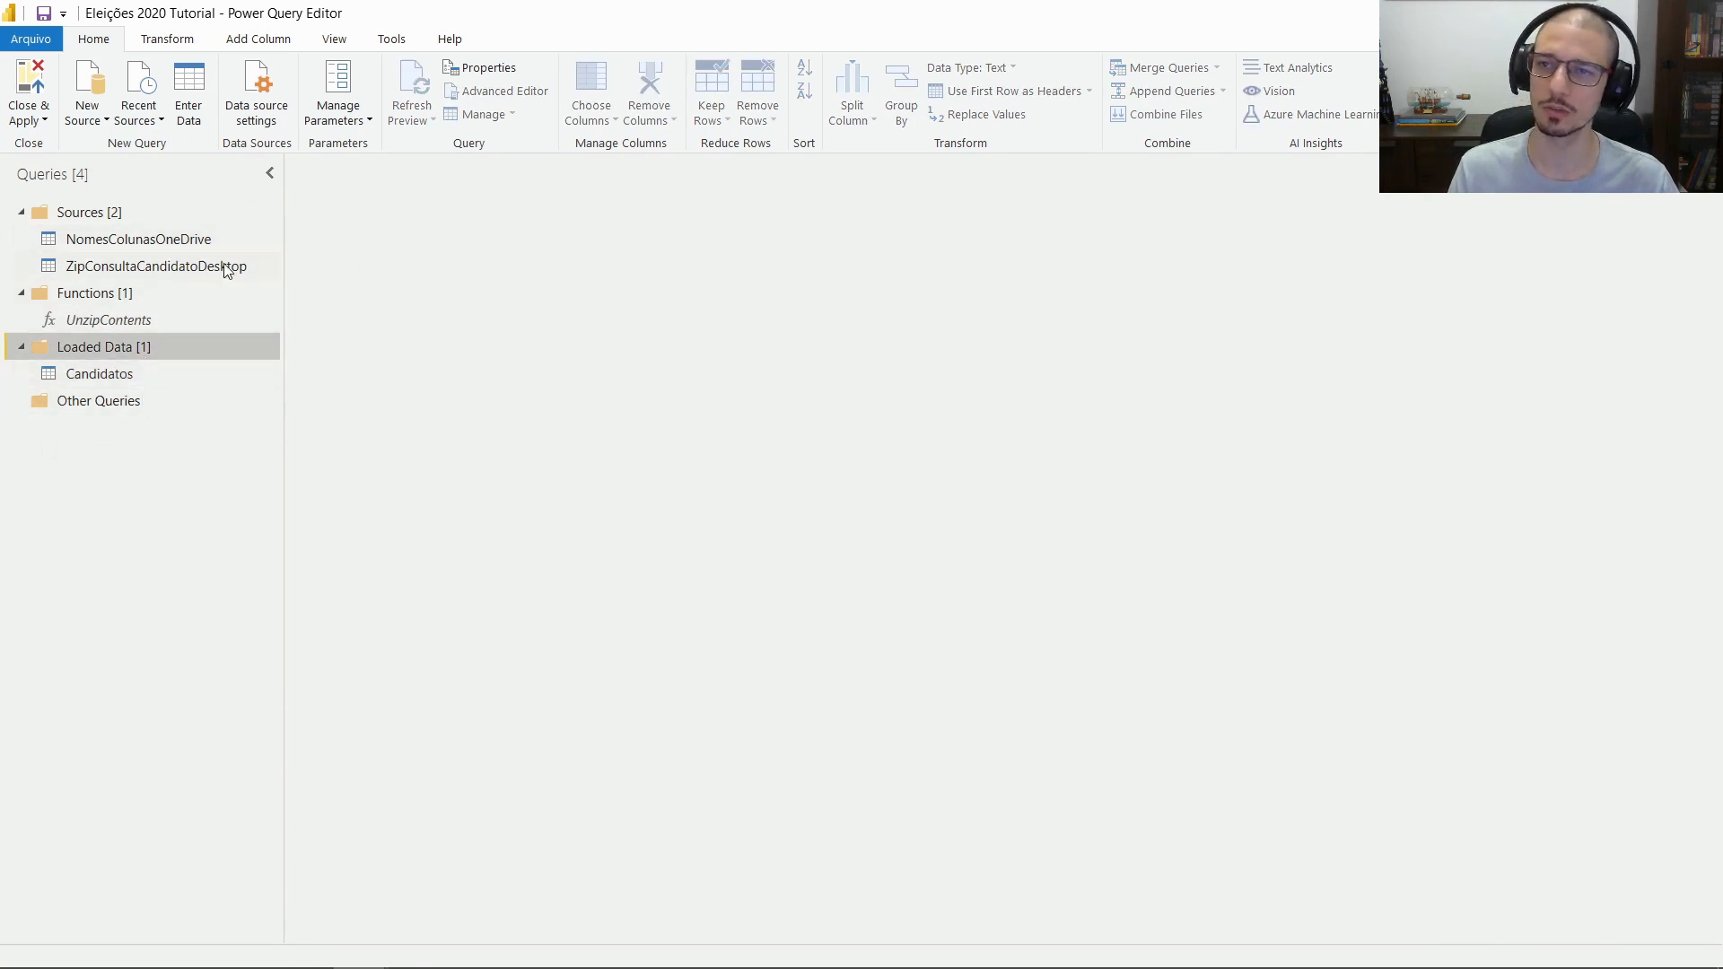
Add a Support Tables group positioned above Loaded Data
{"action": "left_click", "coordinate": [112, 316]}
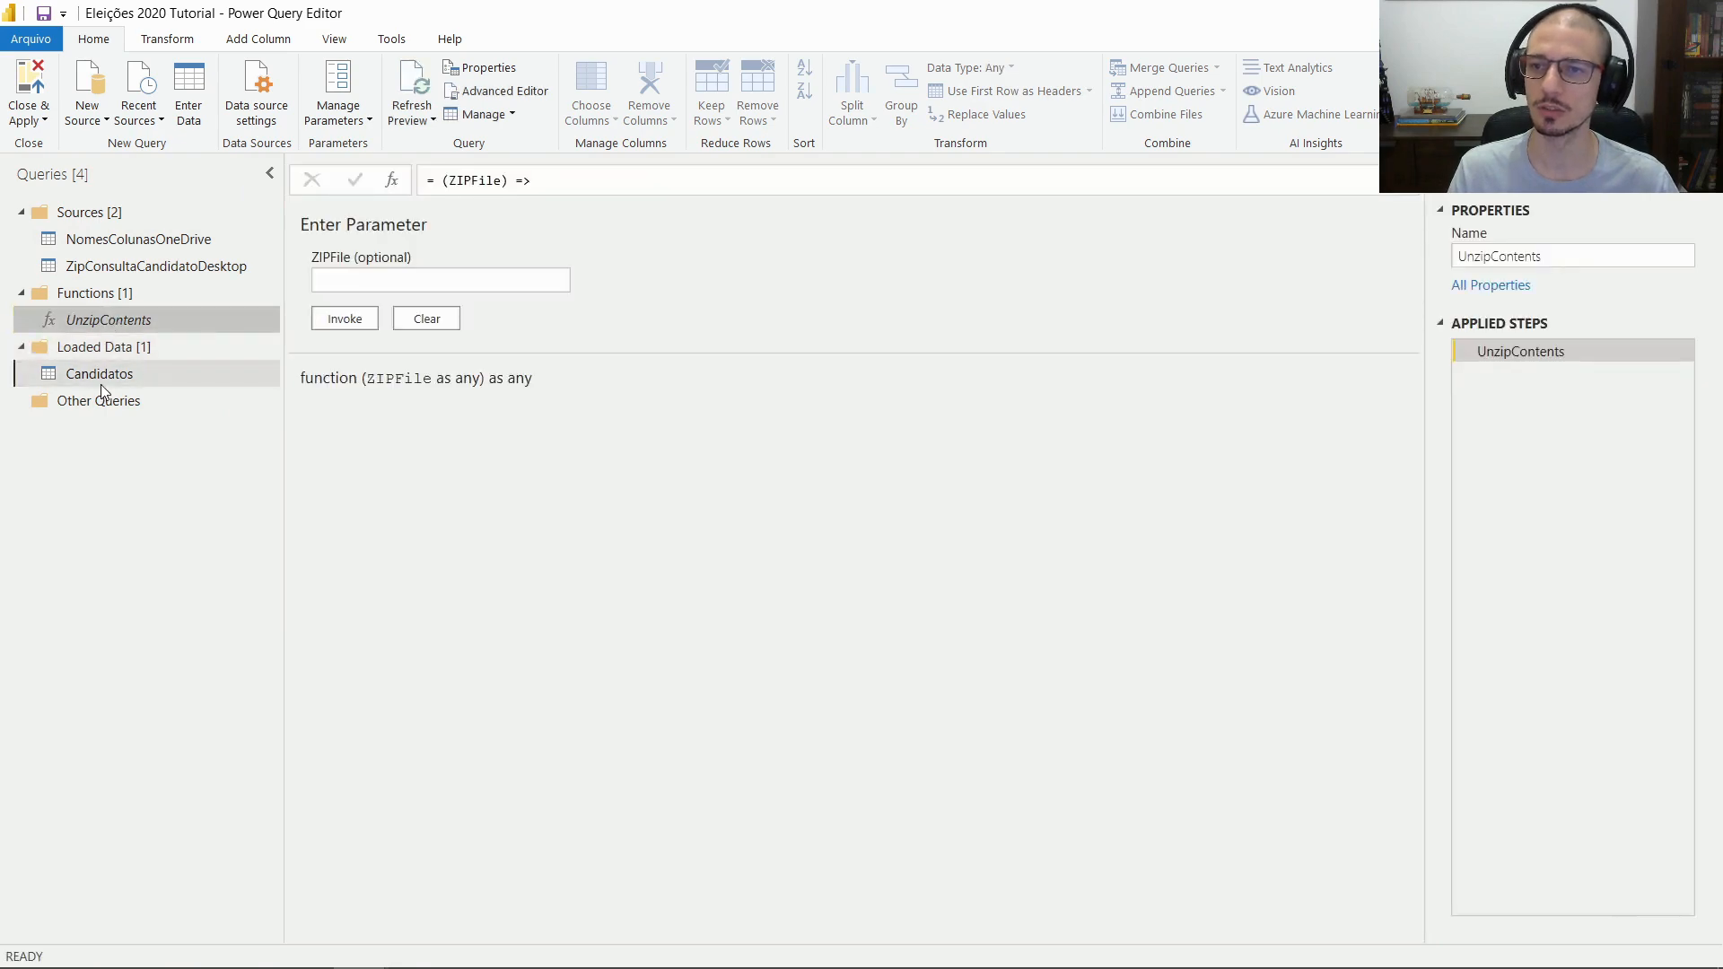
{"action": "left_click", "coordinate": [100, 377]}
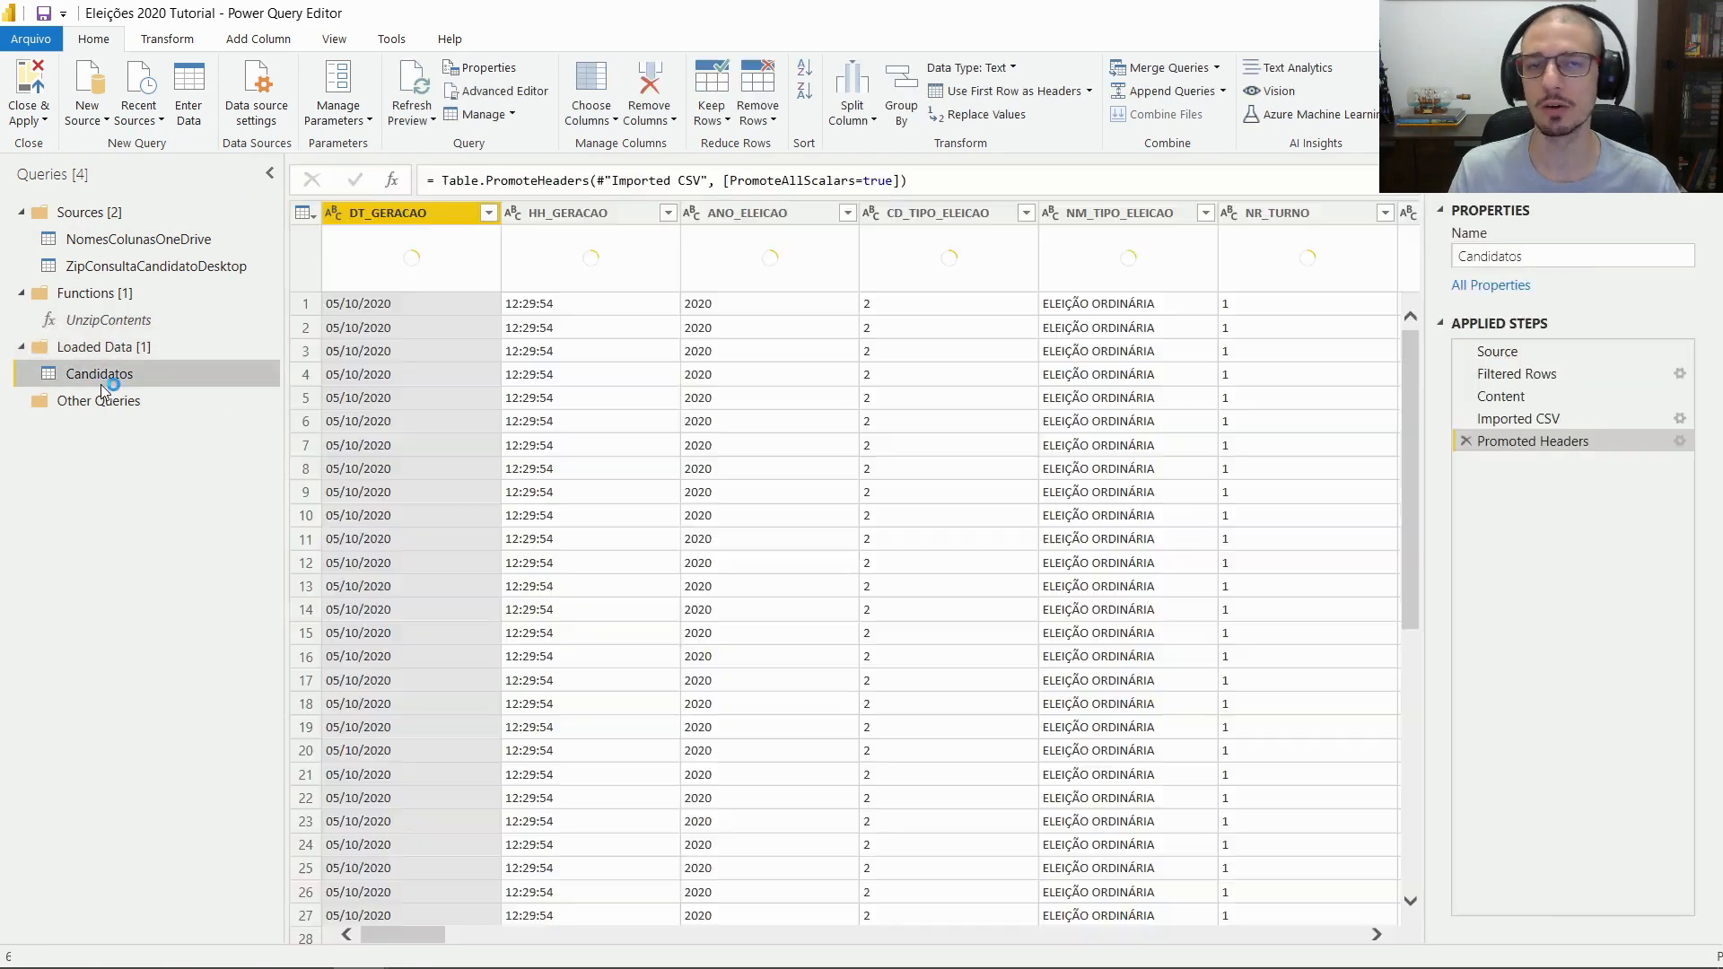
{"action": "left_click", "coordinate": [198, 241]}
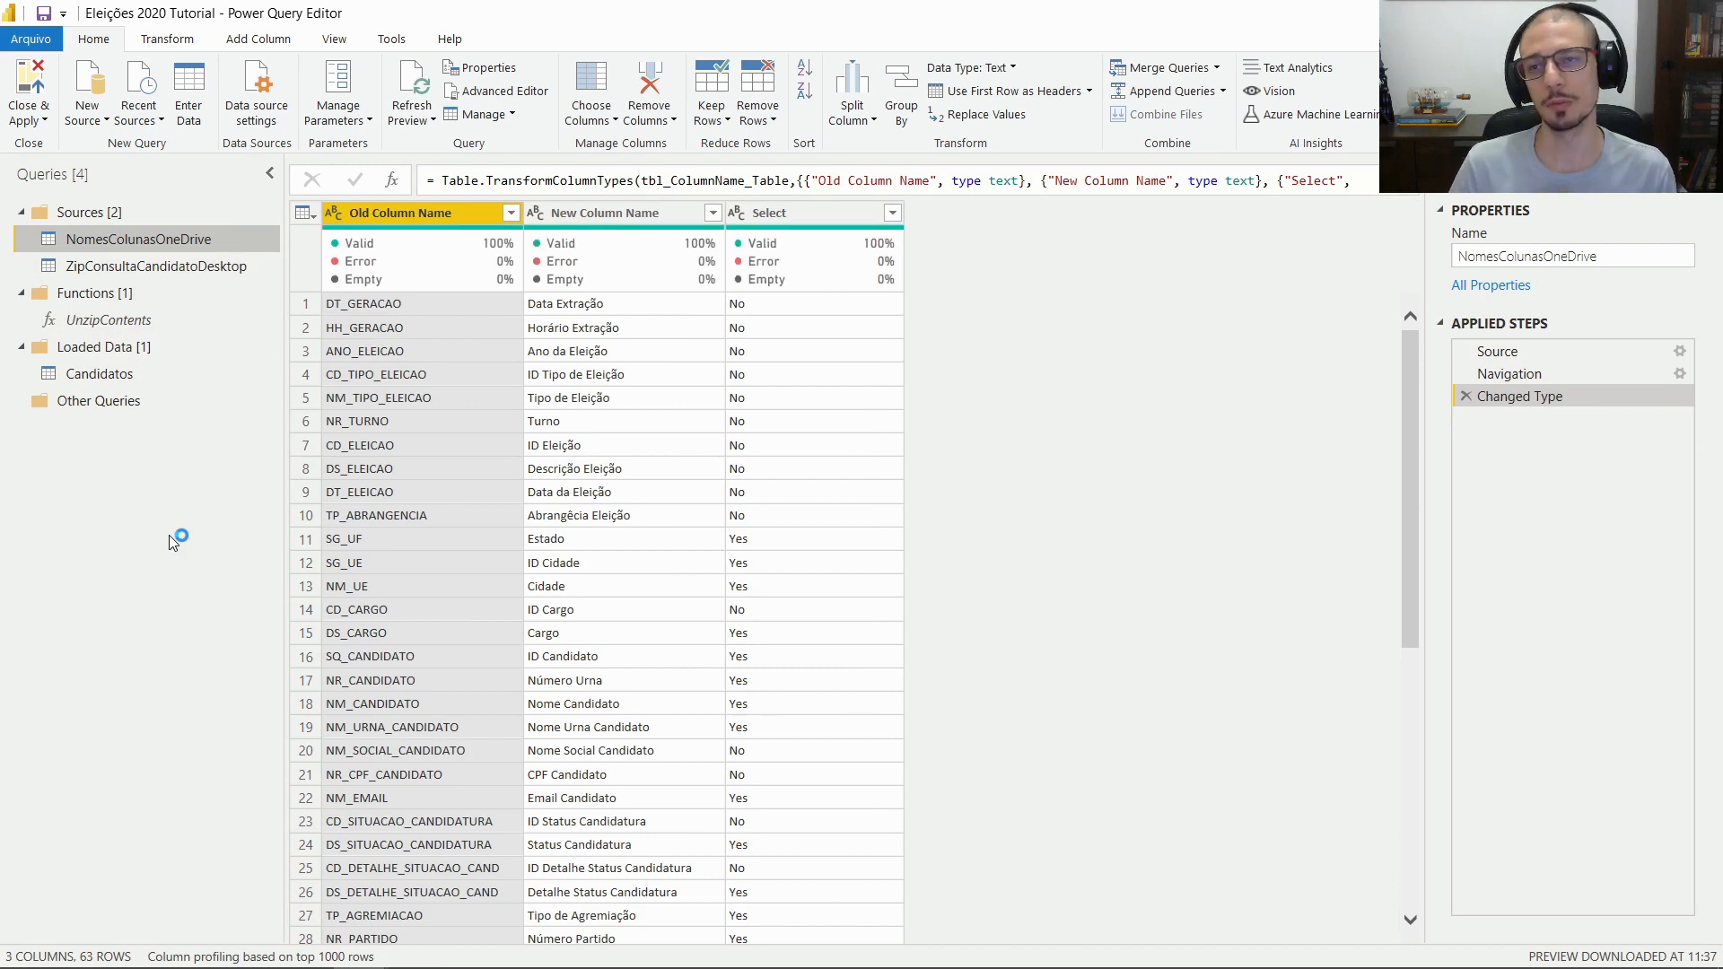
{"action": "right_click", "coordinate": [148, 613]}
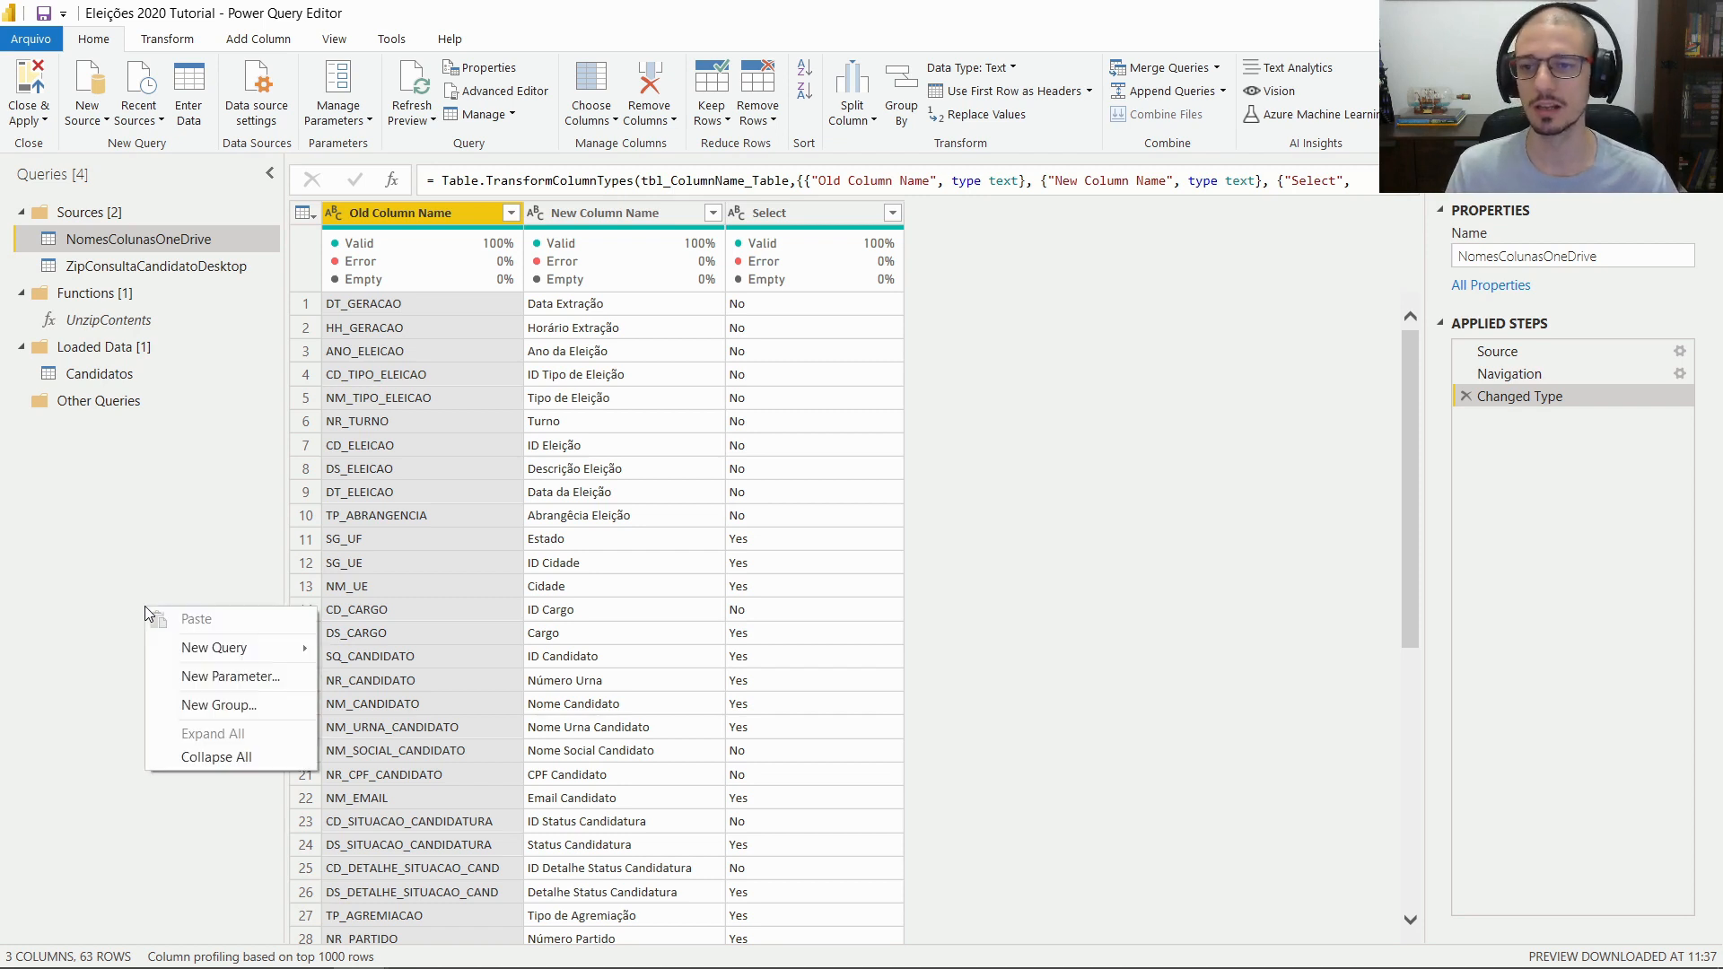
{"action": "left_click", "coordinate": [235, 715]}
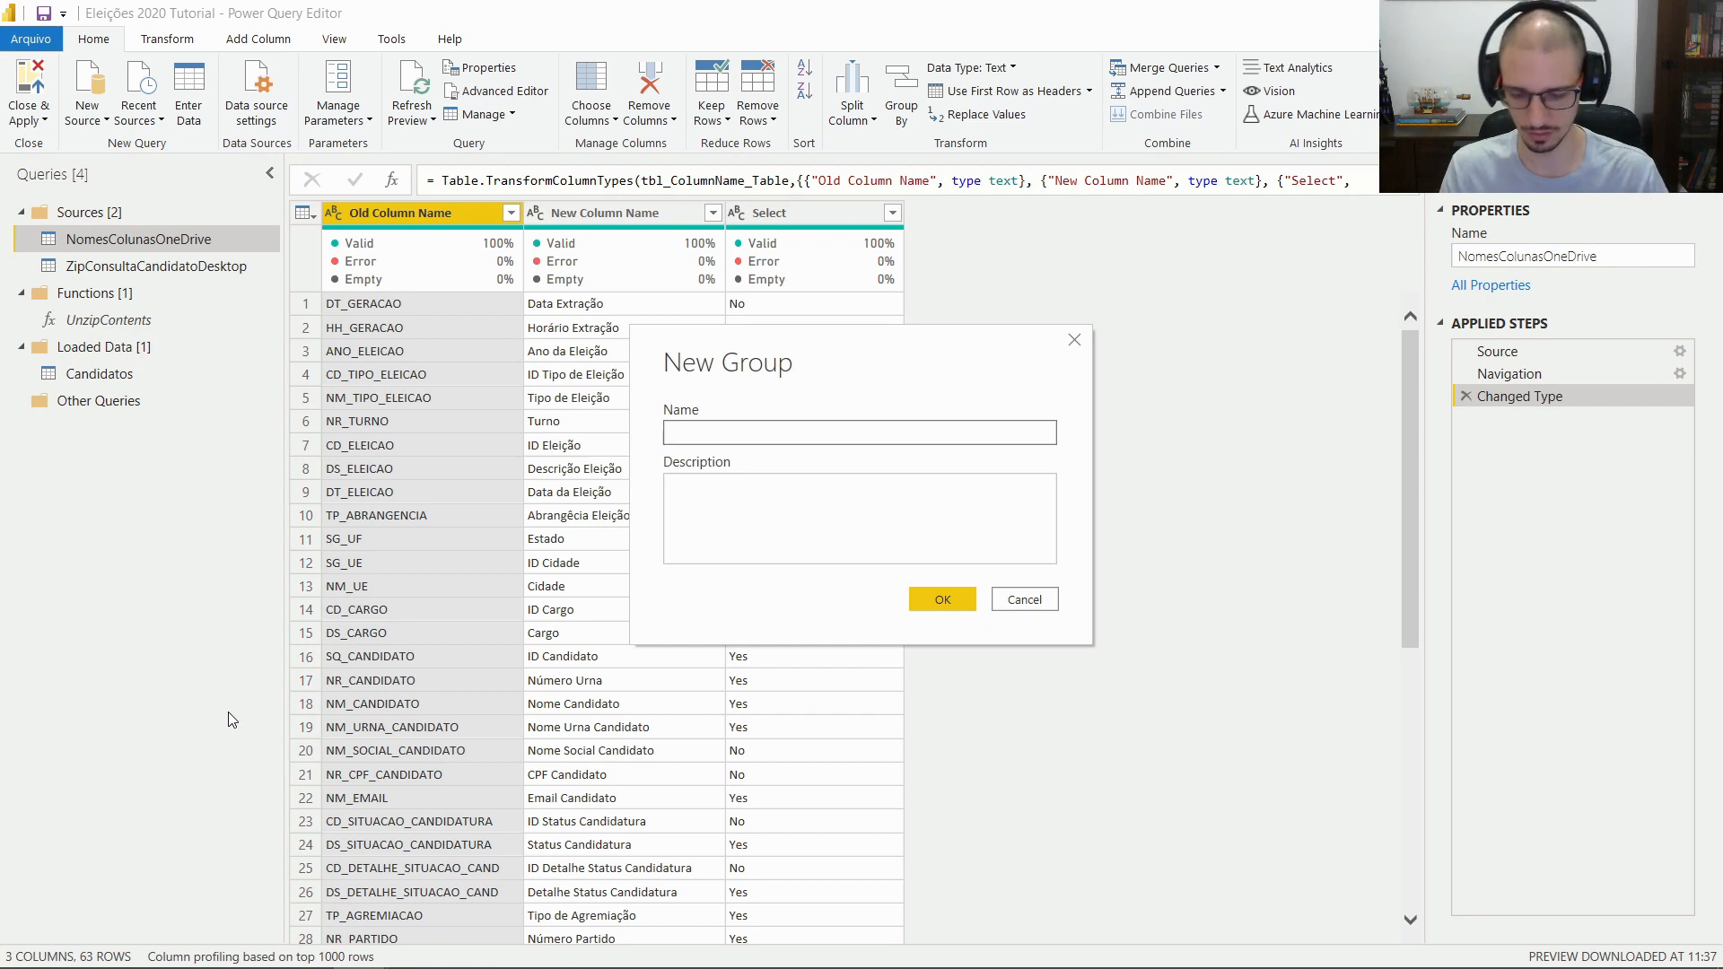
{"action": "type", "text": "Support "}
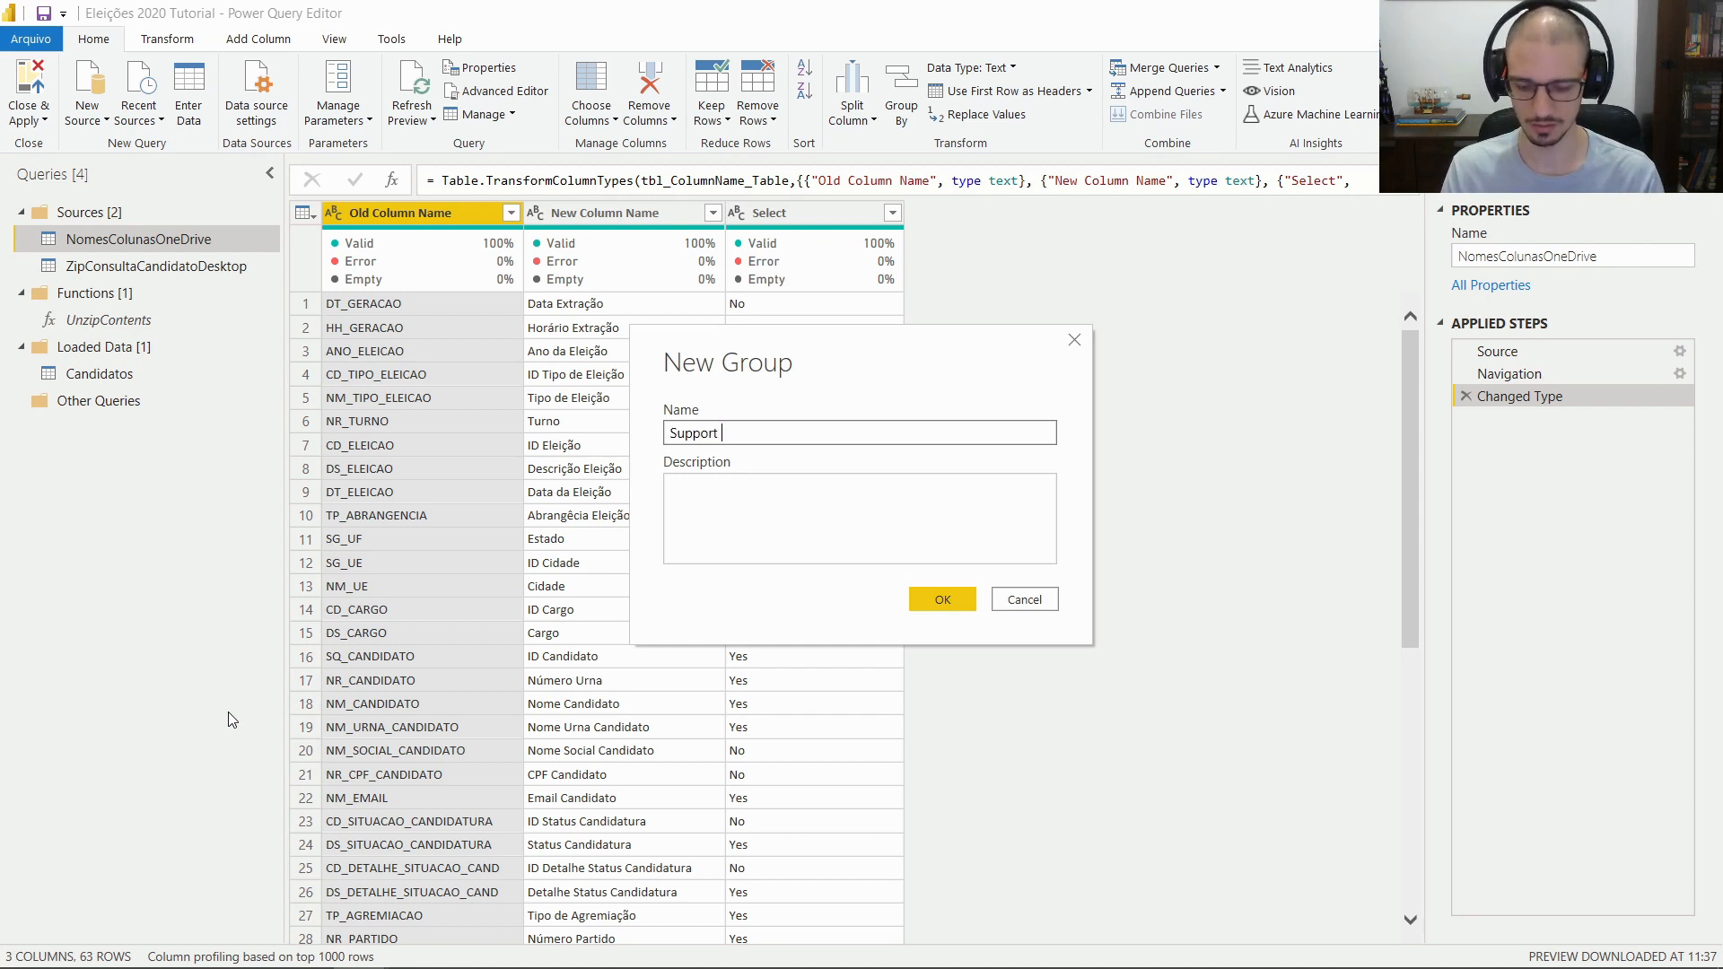
{"action": "type", "text": "Tables"}
{"action": "key", "text": "Return"}
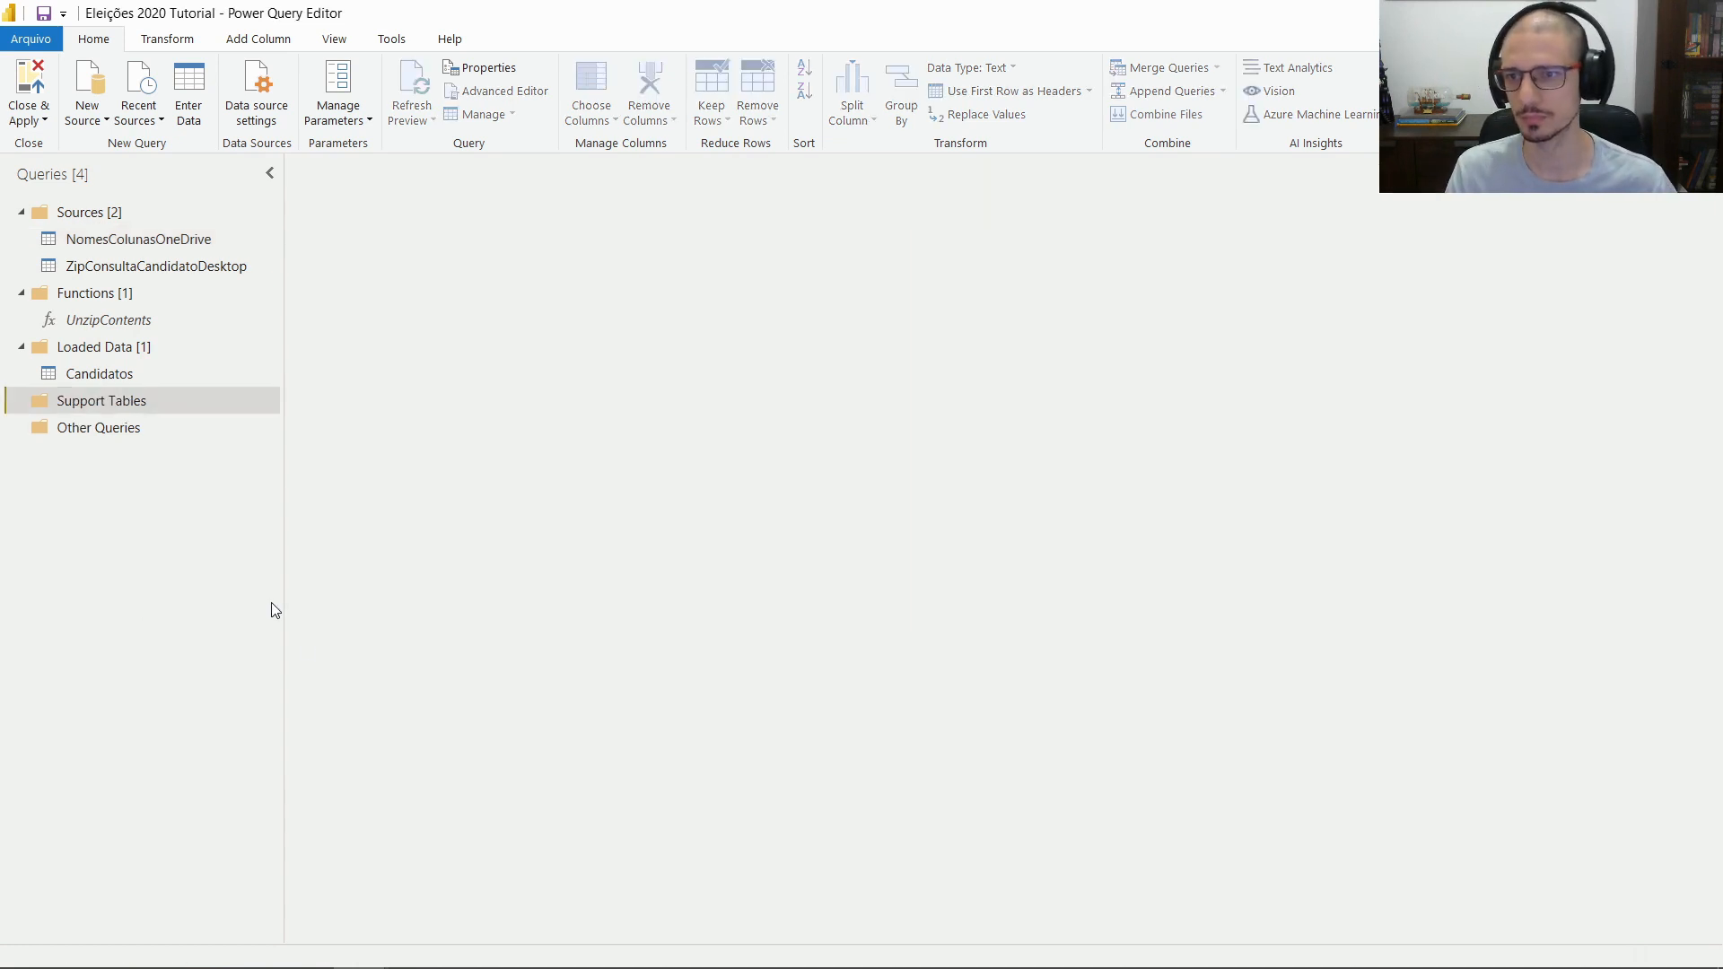
{"action": "left_click_drag", "start_coordinate": [147, 407], "coordinate": [148, 333]}
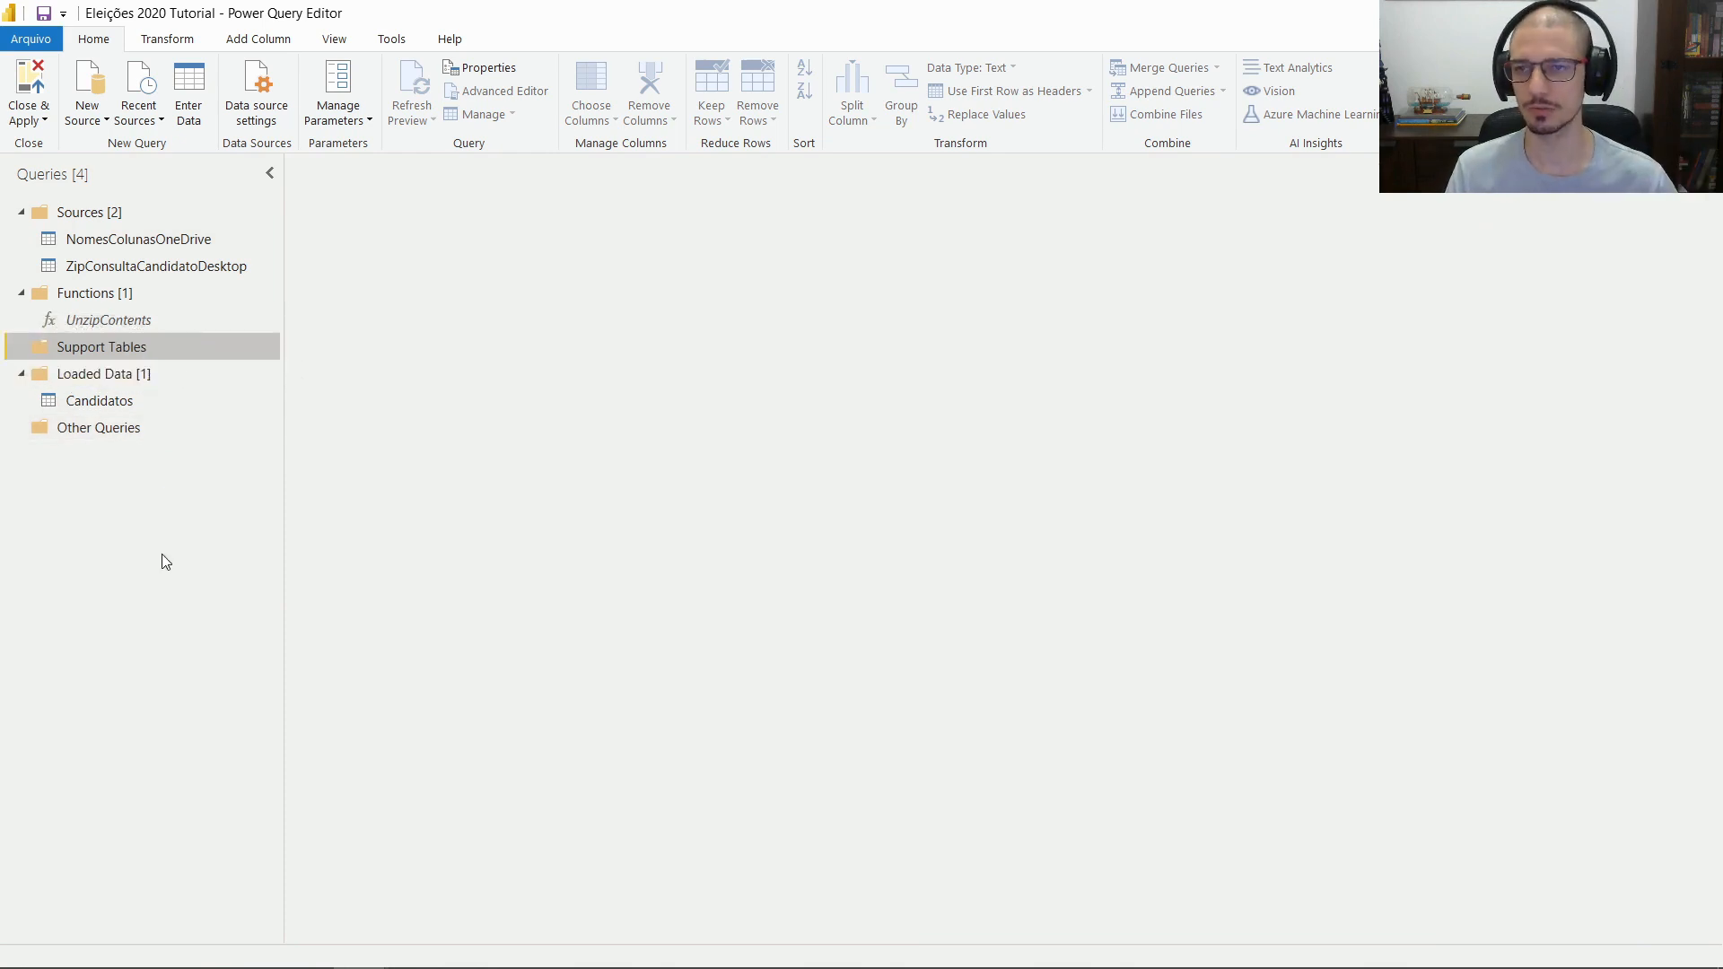
{"action": "left_click", "coordinate": [216, 236]}
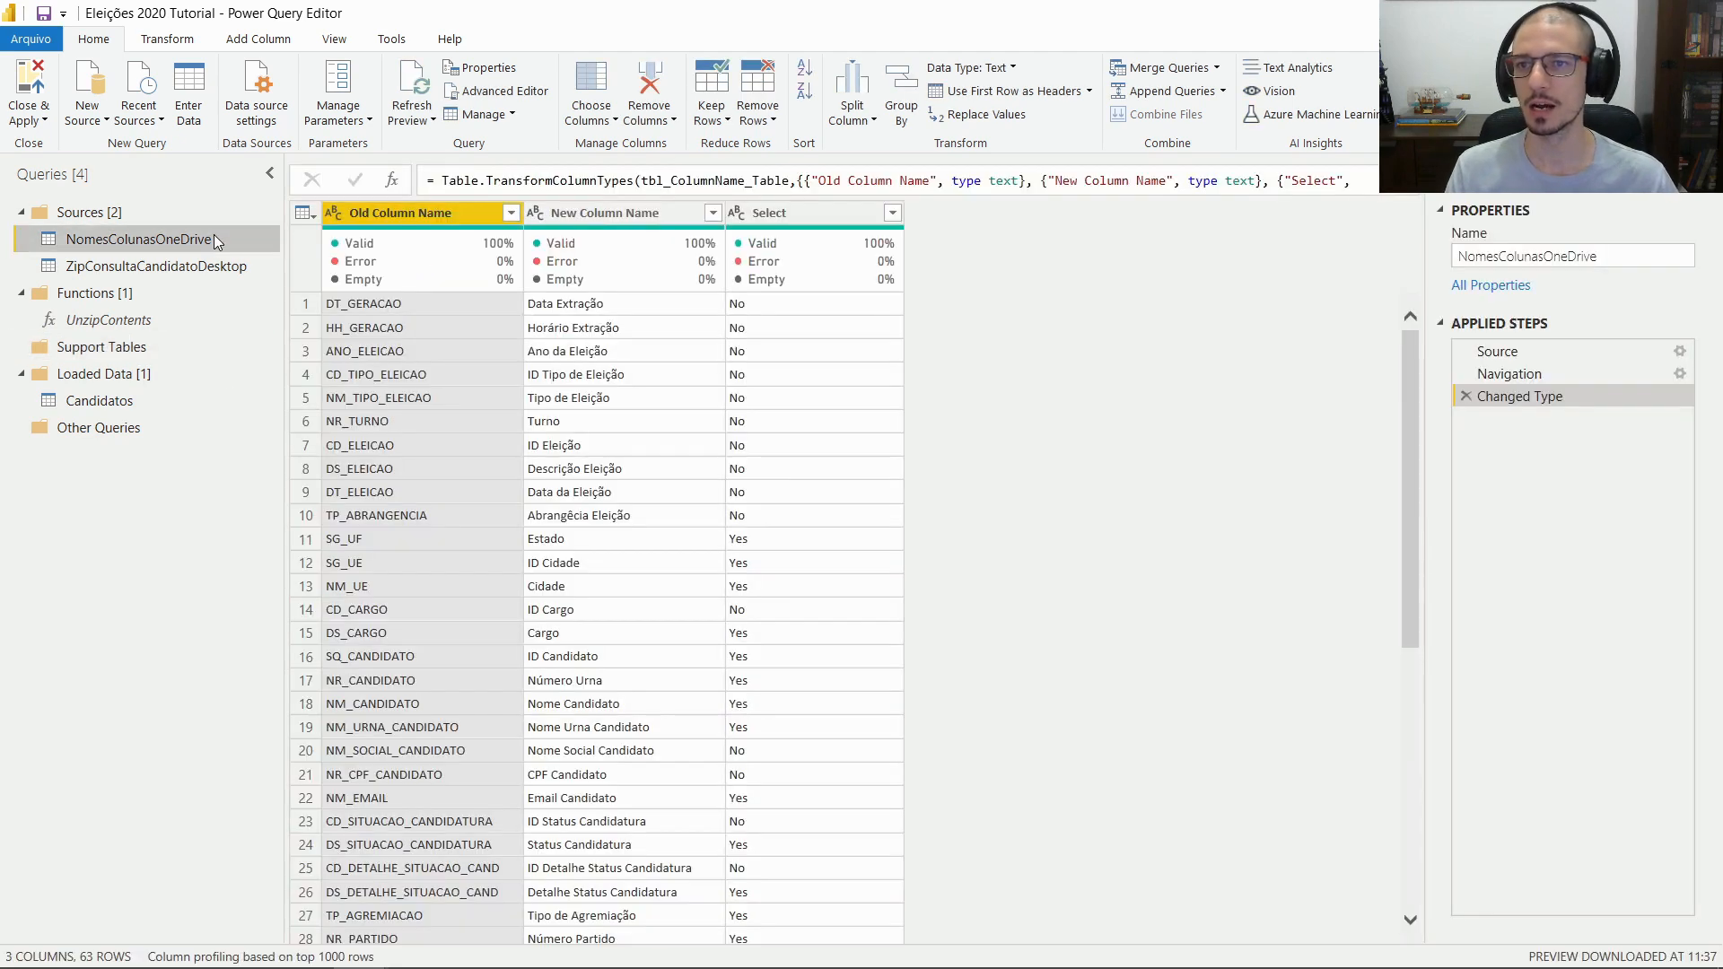
Create a reference of NomesColunasOneDrive in Support Tables named NomesColunasSeleção
{"action": "right_click", "coordinate": [131, 241]}
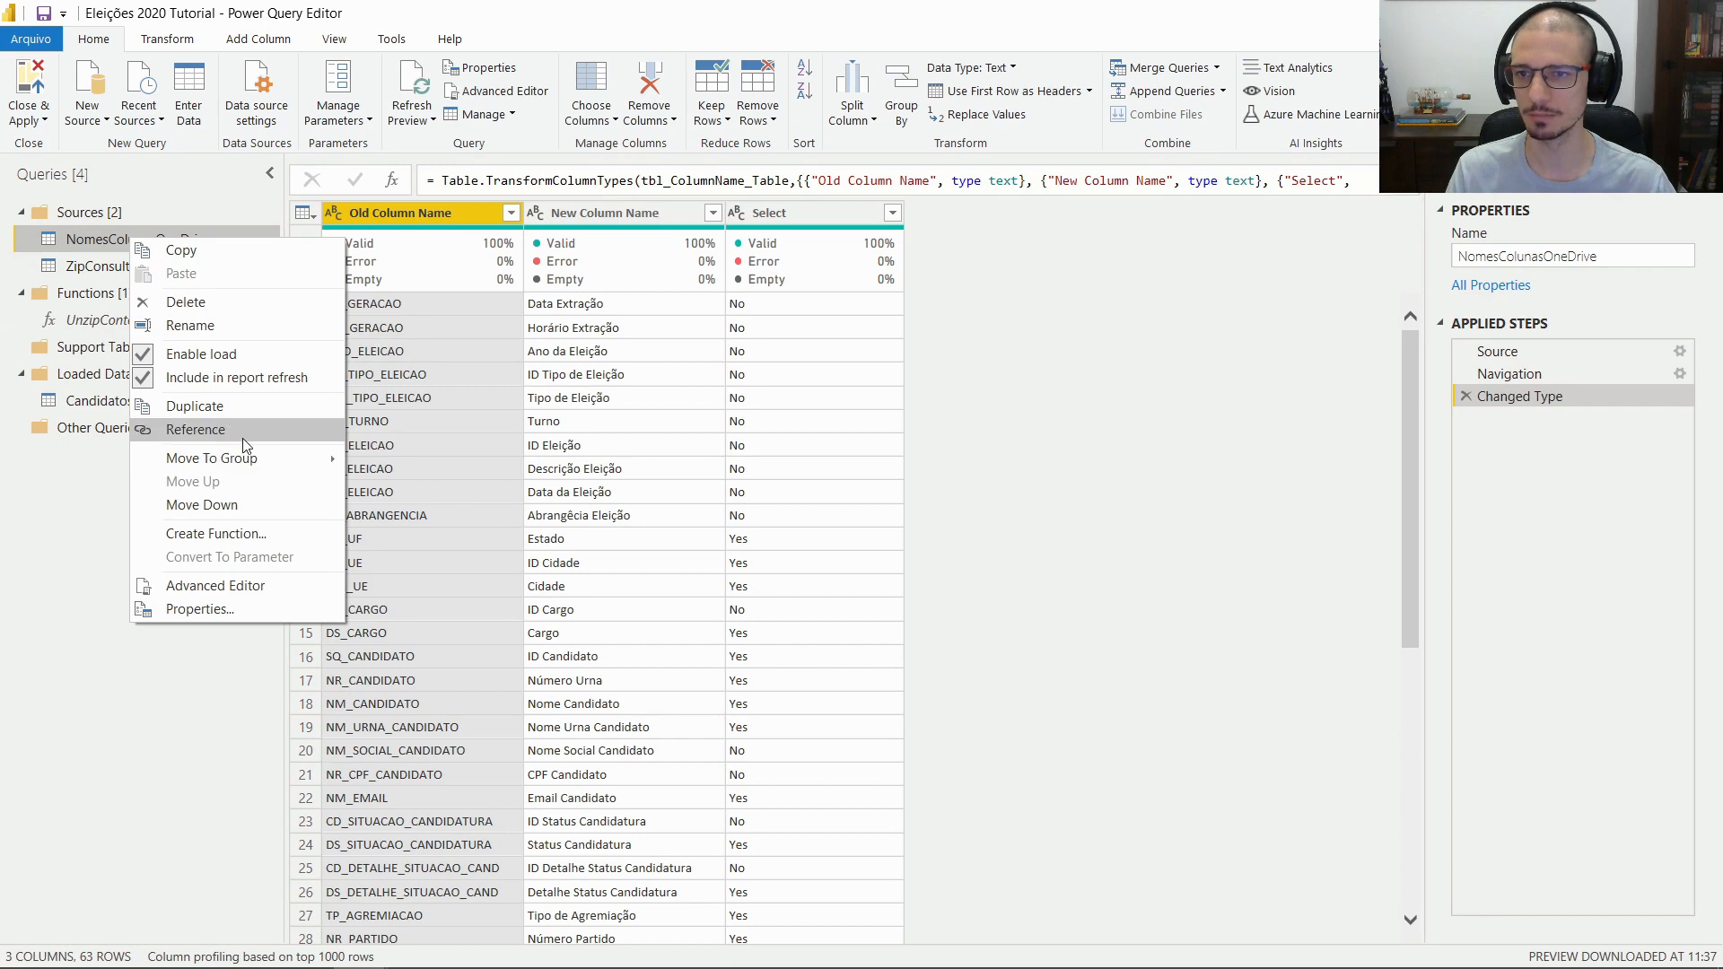
{"action": "key", "text": "Escape"}
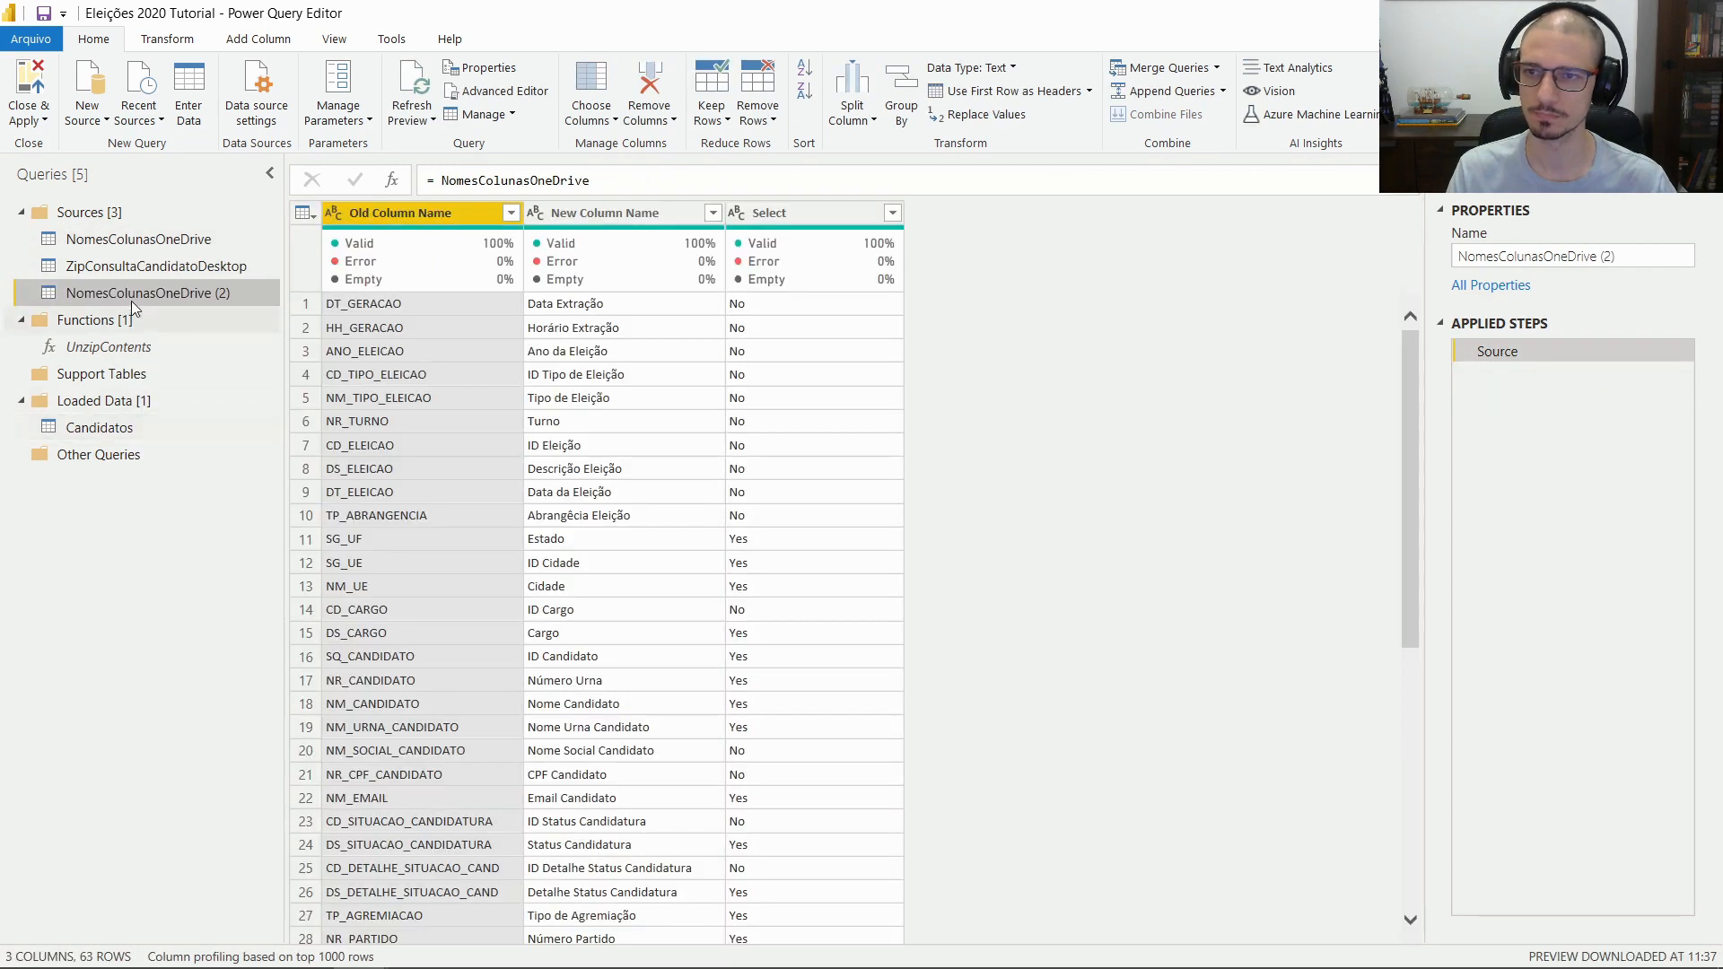
{"action": "left_click_drag", "start_coordinate": [131, 299], "coordinate": [121, 366]}
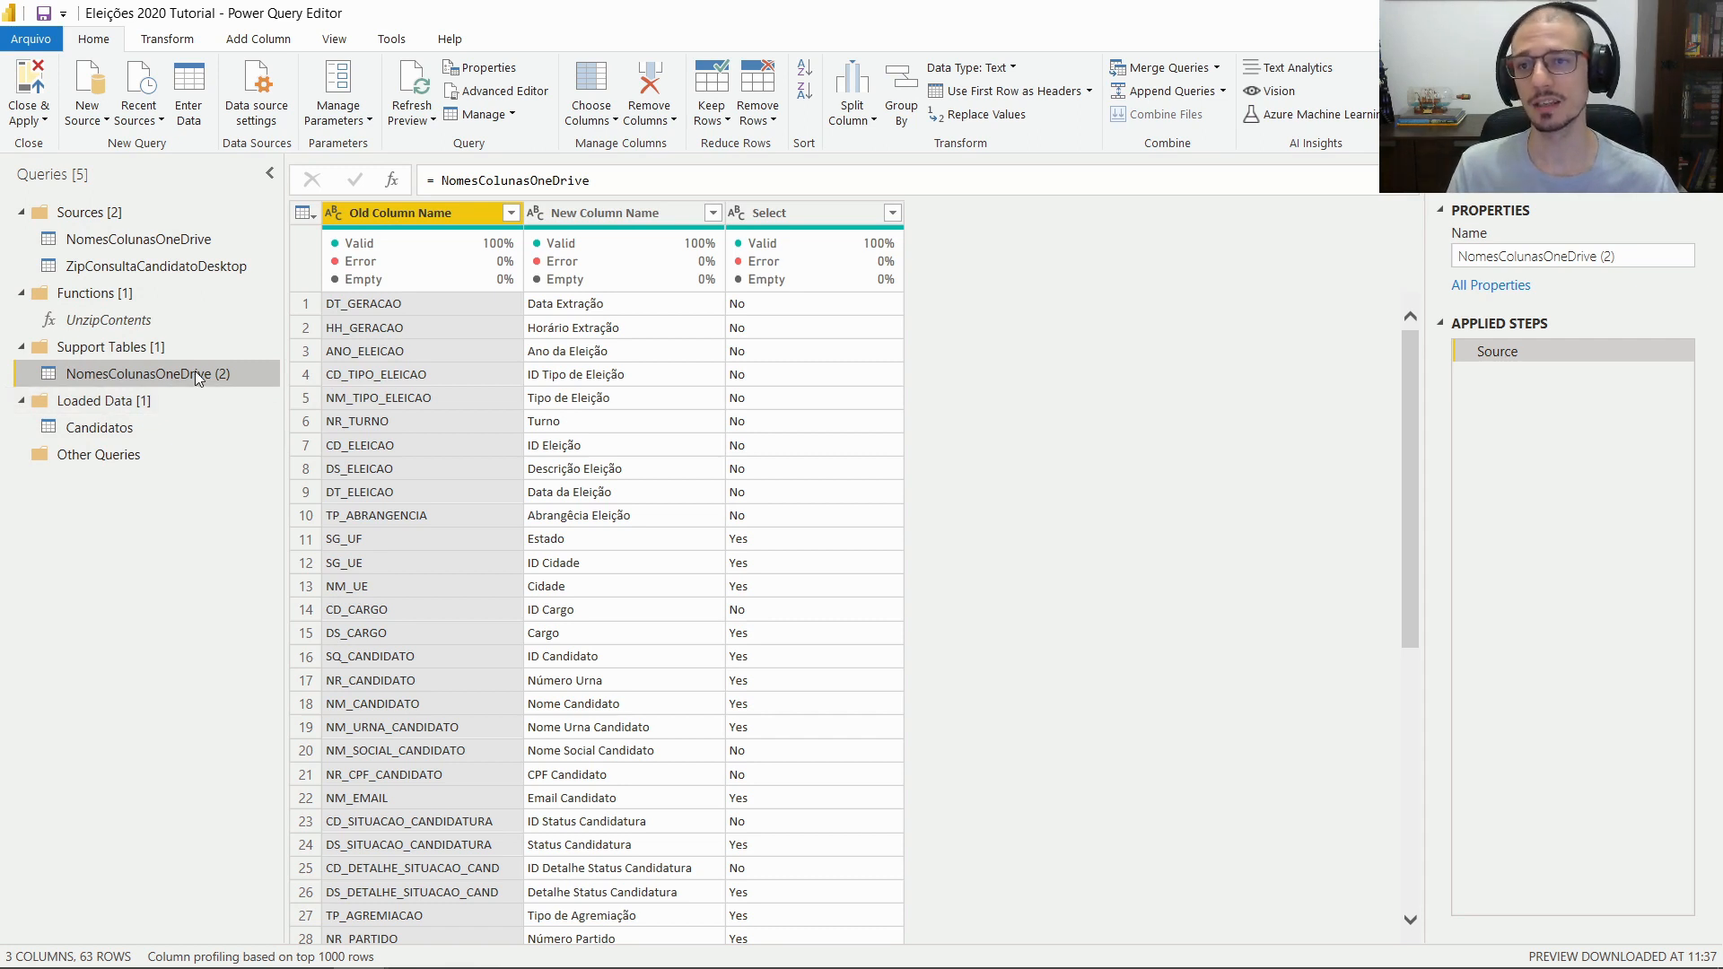
{"action": "double_click", "coordinate": [195, 371]}
{"action": "left_click", "coordinate": [244, 364]}
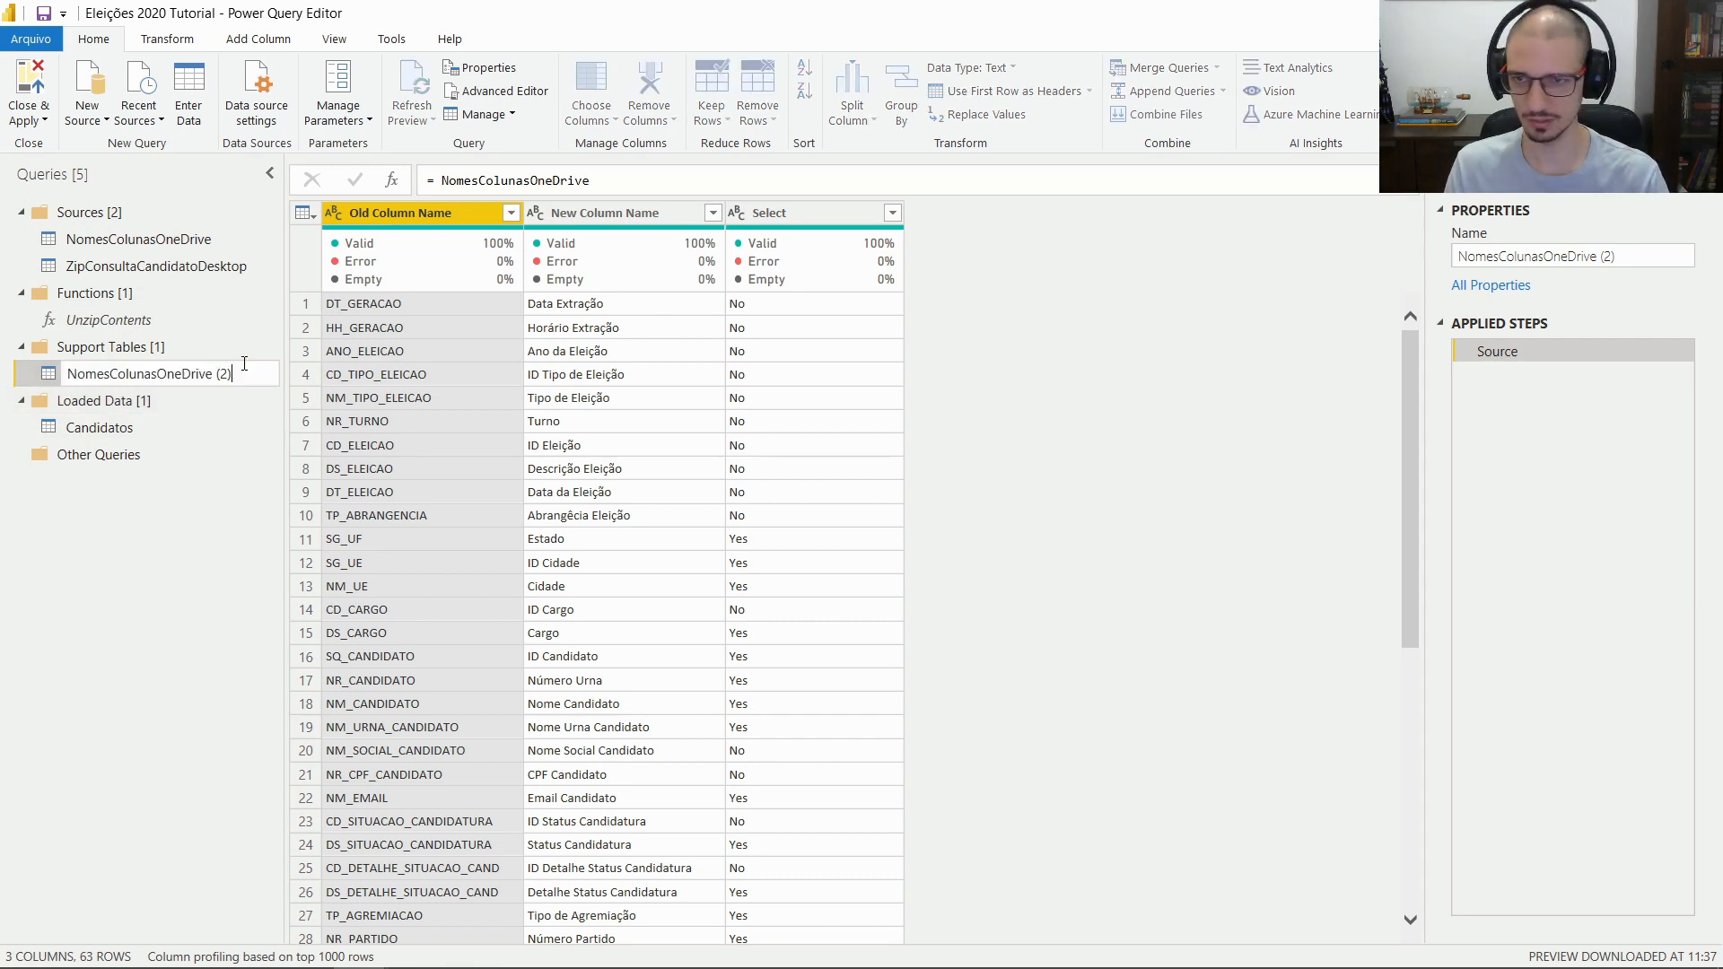
{"action": "key", "text": "BackSpace"}
{"action": "key", "text": "BackSpace"}
{"action": "key", "text": "BackSpace"}
{"action": "key", "text": "BackSpace"}
{"action": "key", "text": "BackSpace"}
{"action": "key", "text": "BackSpace"}
{"action": "key", "text": "BackSpace"}
{"action": "key", "text": "BackSpace"}
{"action": "key", "text": "BackSpace"}
{"action": "key", "text": "BackSpace"}
{"action": "key", "text": "BackSpace"}
{"action": "key", "text": "BackSpace"}
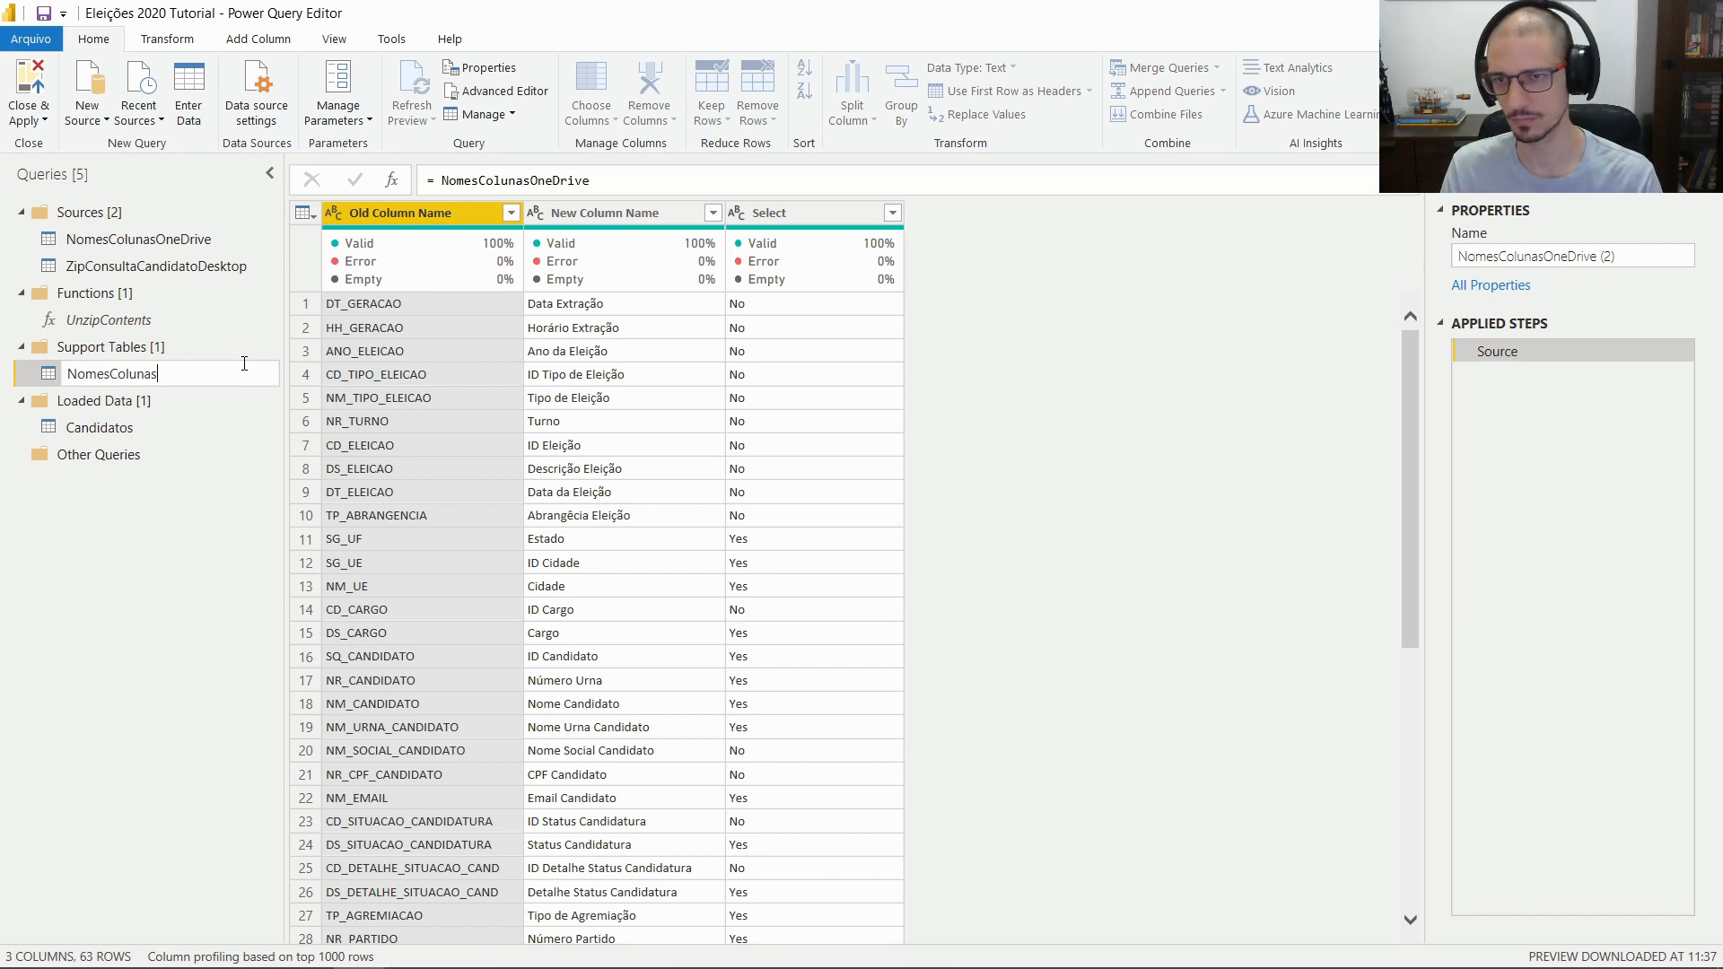
{"action": "type", "text": "Seleção"}
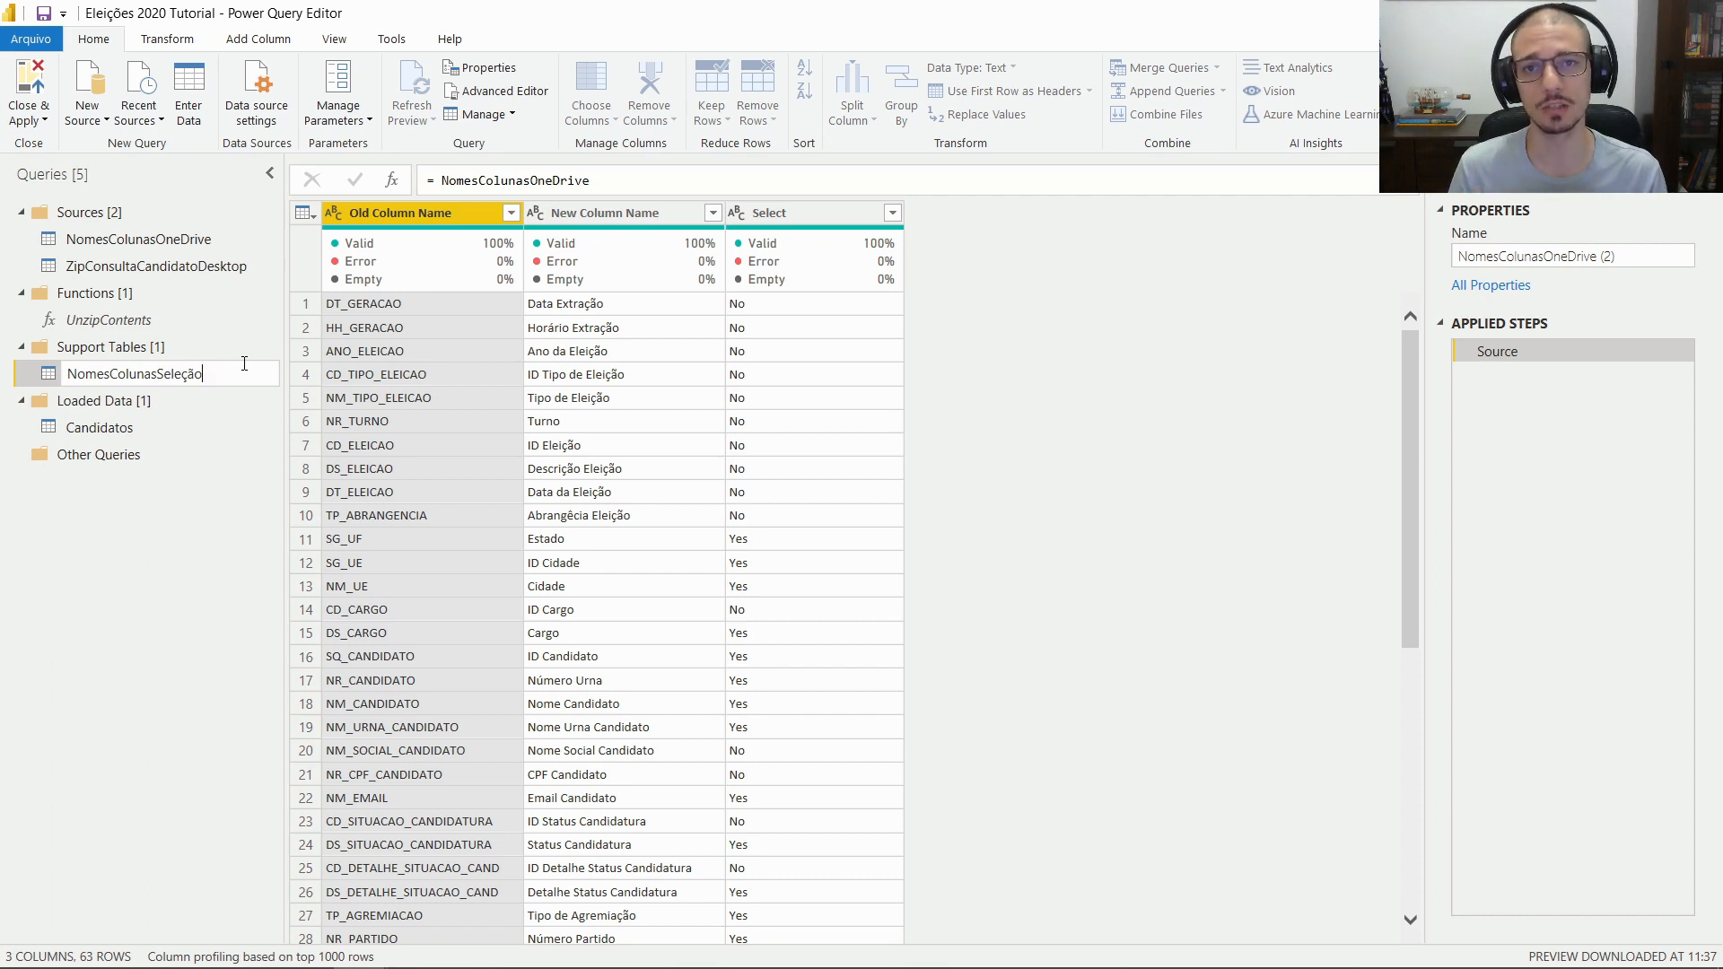
{"action": "key", "text": "Return"}
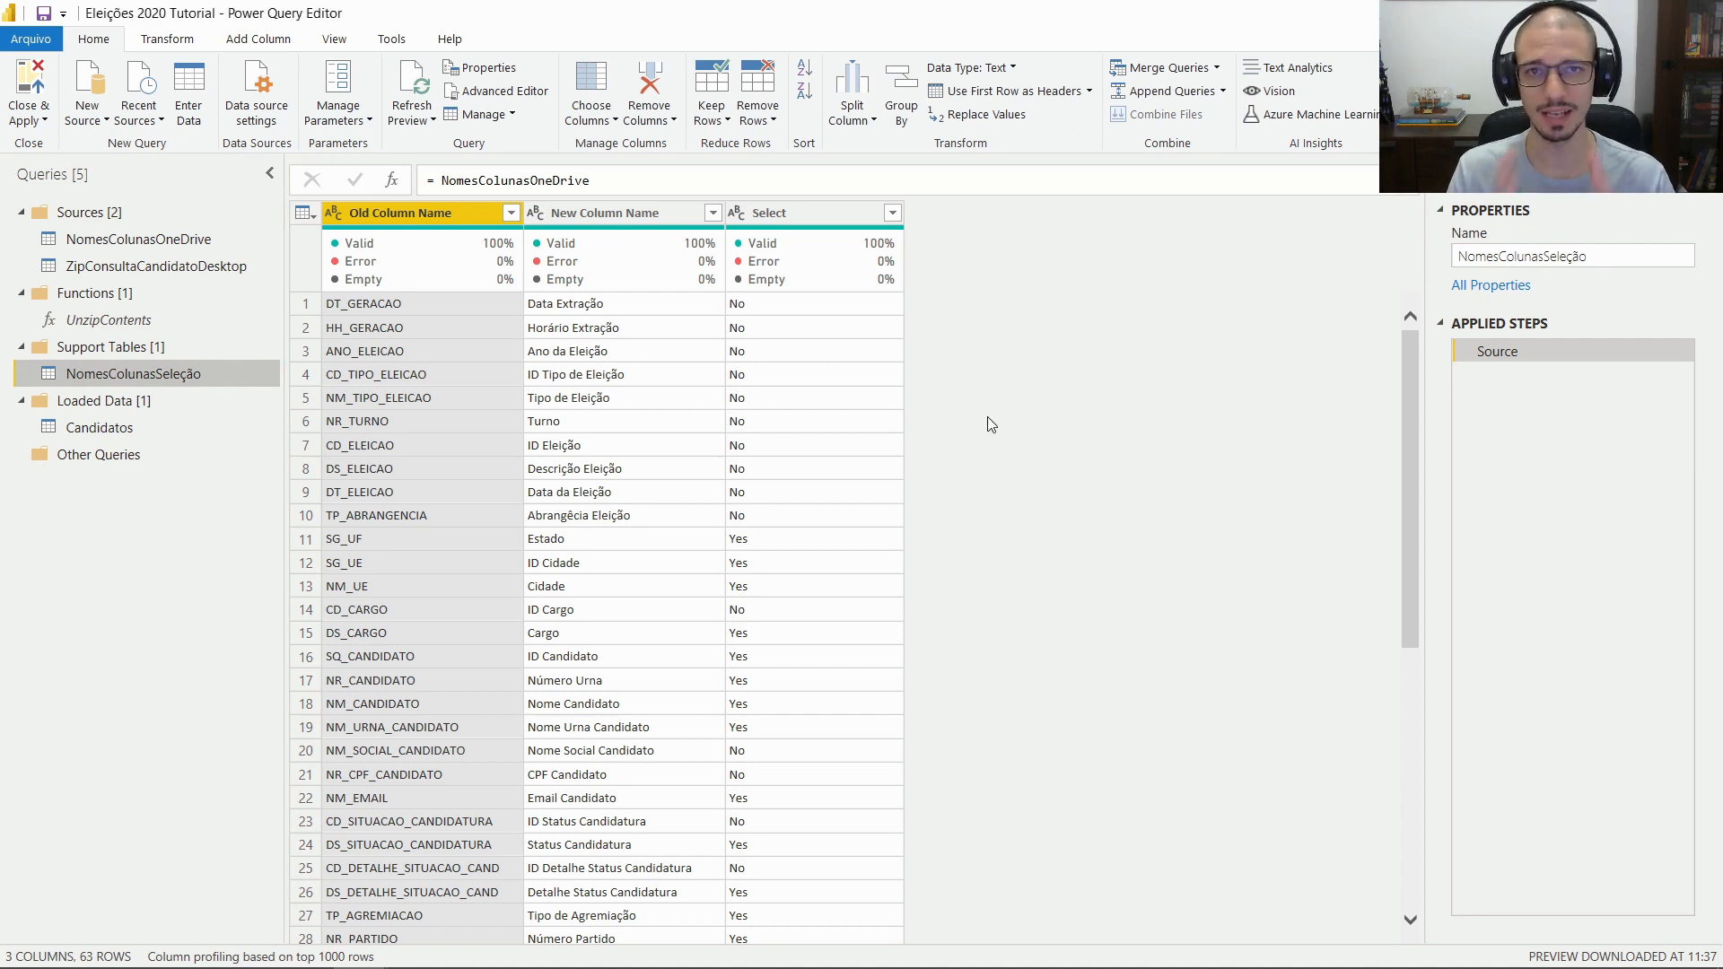
Filter the Select column to keep only Yes rows, leaving 24 rows
{"action": "left_click", "coordinate": [892, 212]}
{"action": "left_click", "coordinate": [576, 470]}
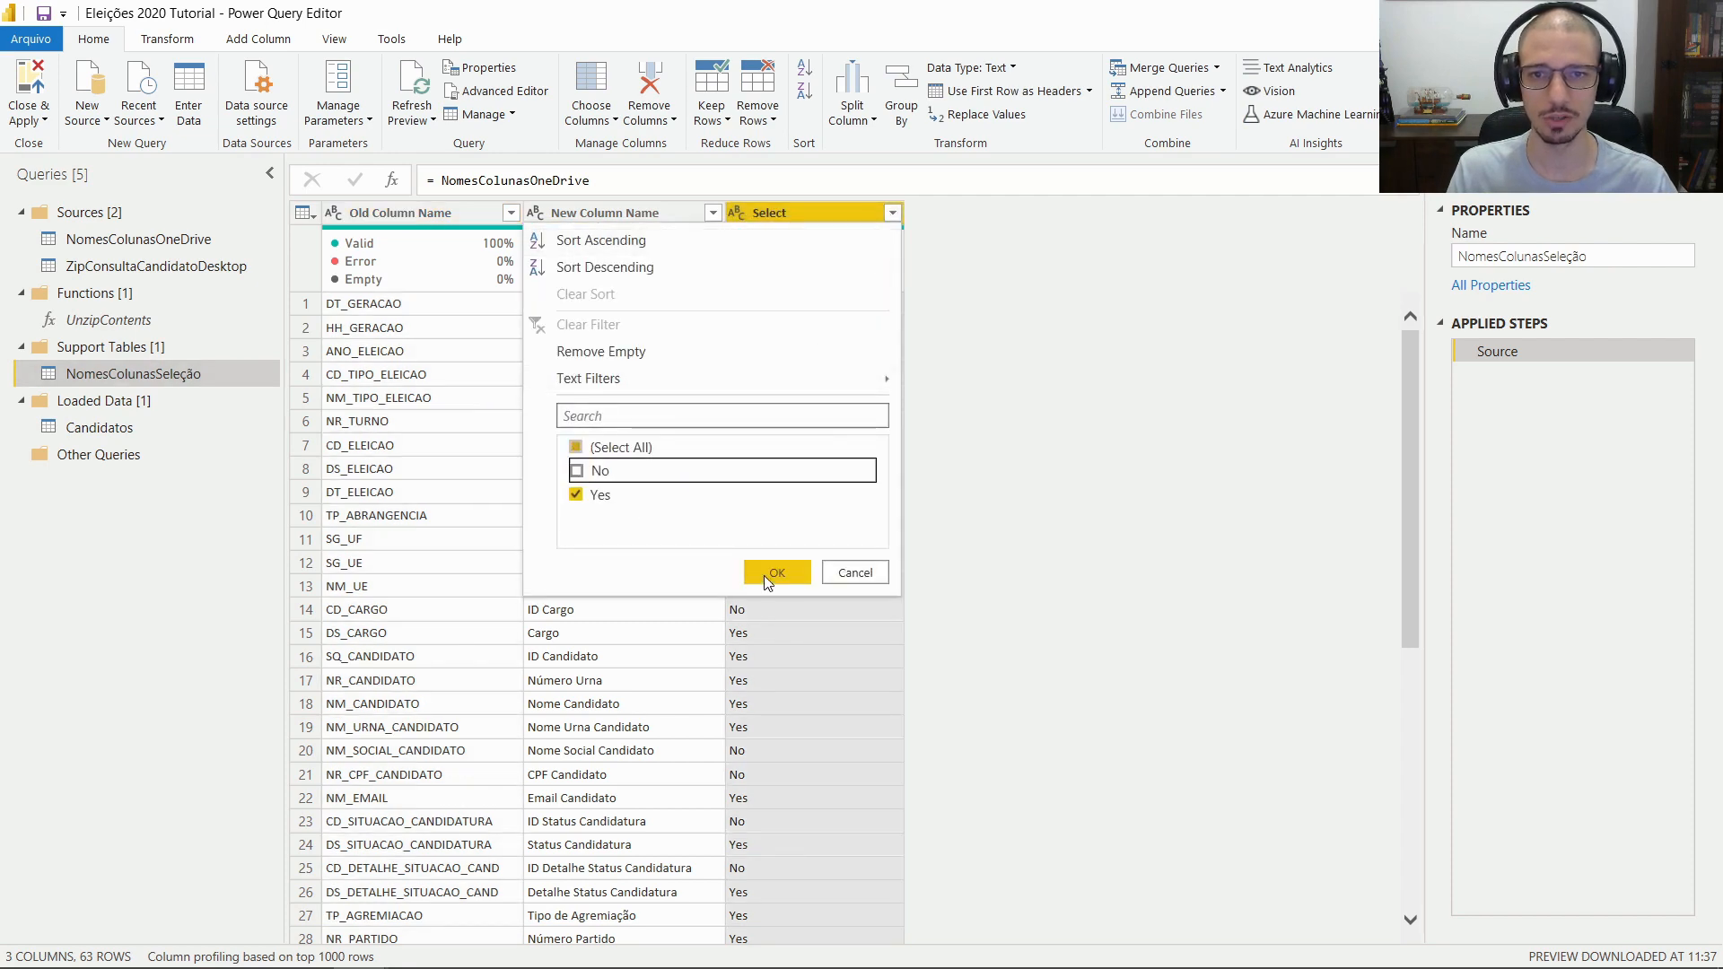
{"action": "left_click", "coordinate": [777, 572]}
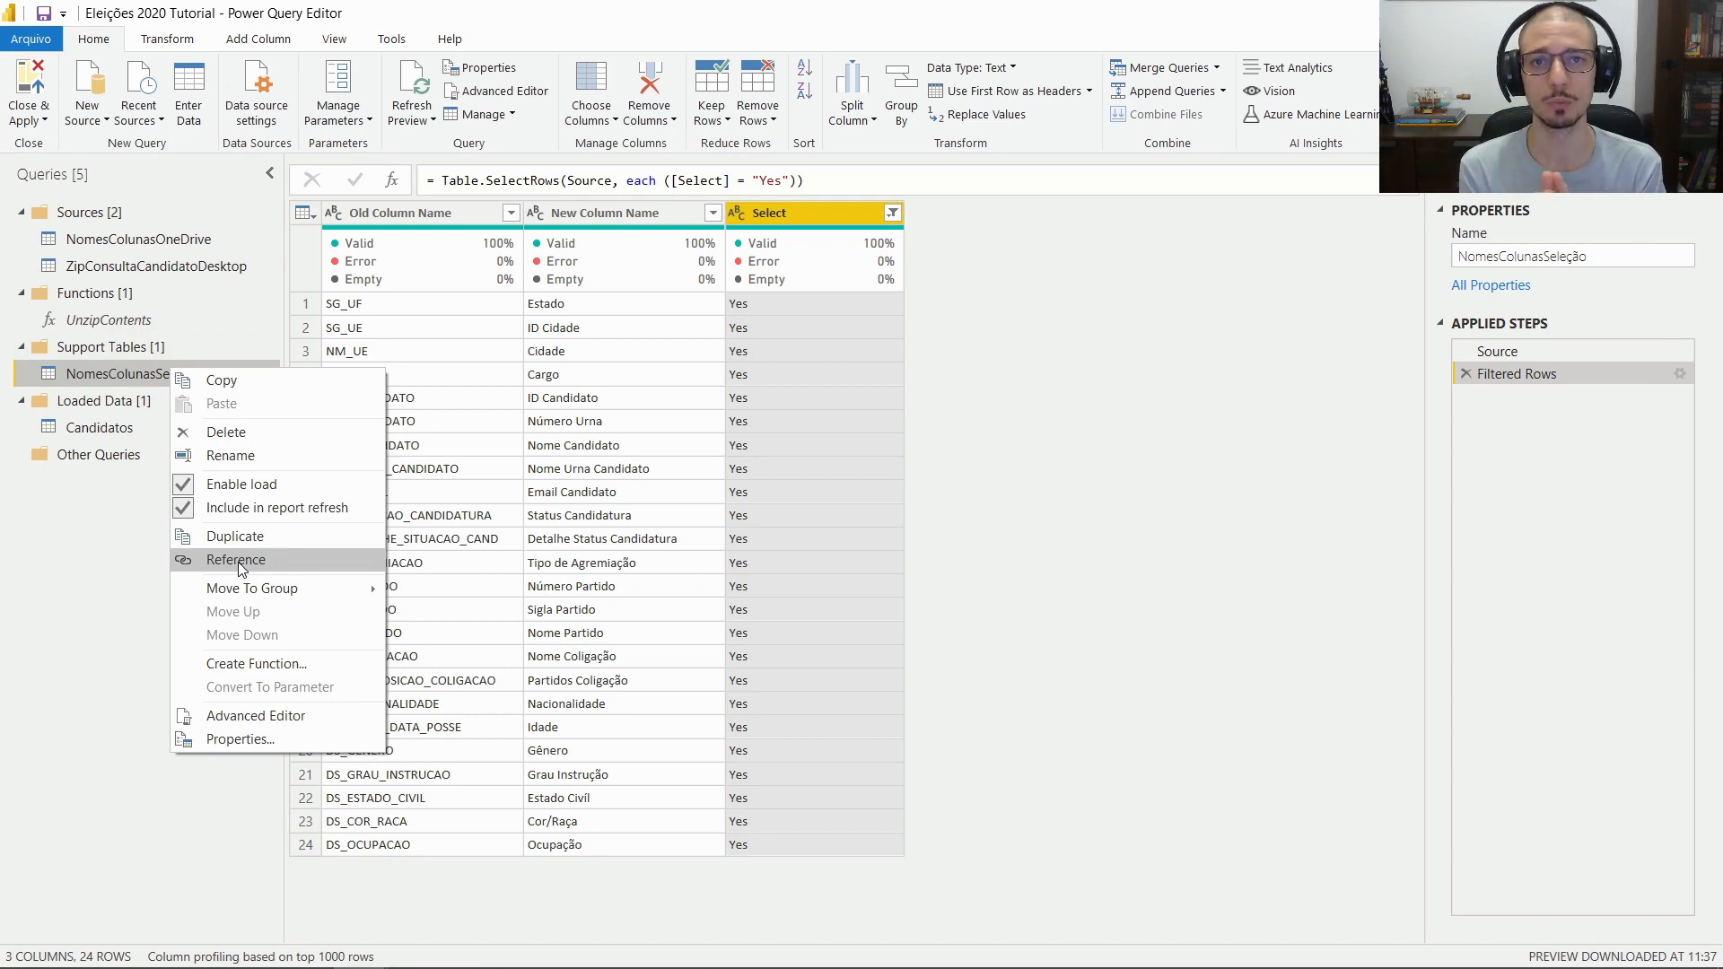
Create a reference of NomesColunasSeleção named NomesColunasTradução
{"action": "left_click", "coordinate": [239, 564]}
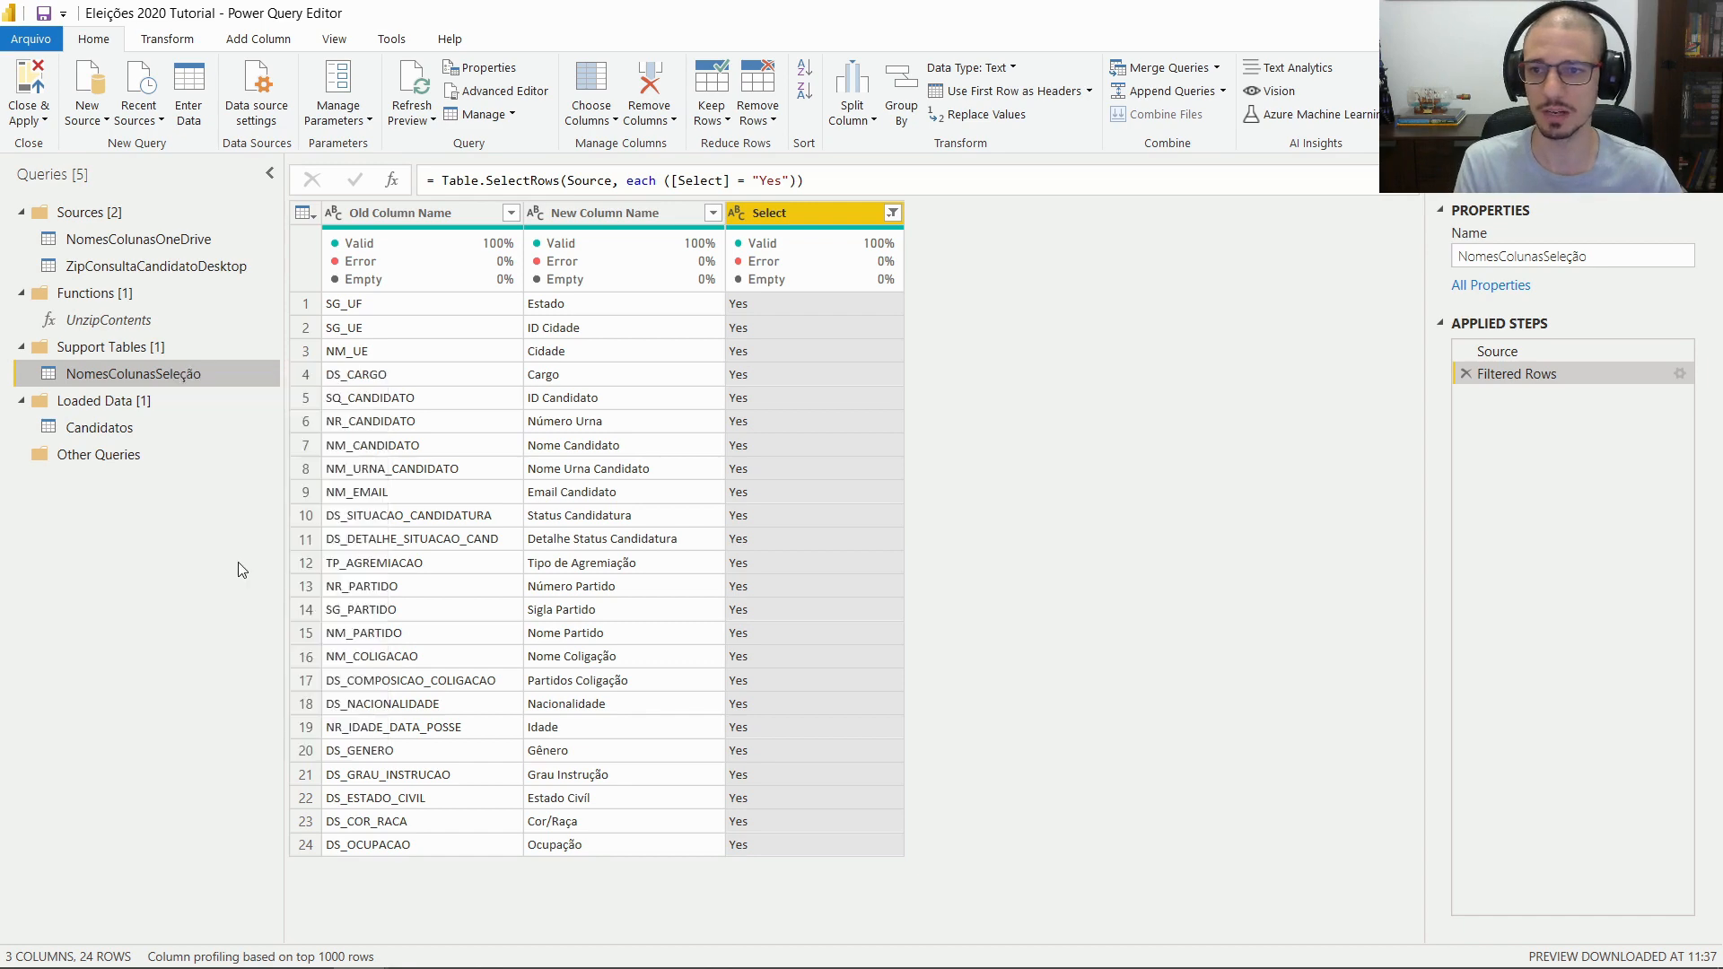
{"action": "double_click", "coordinate": [219, 401]}
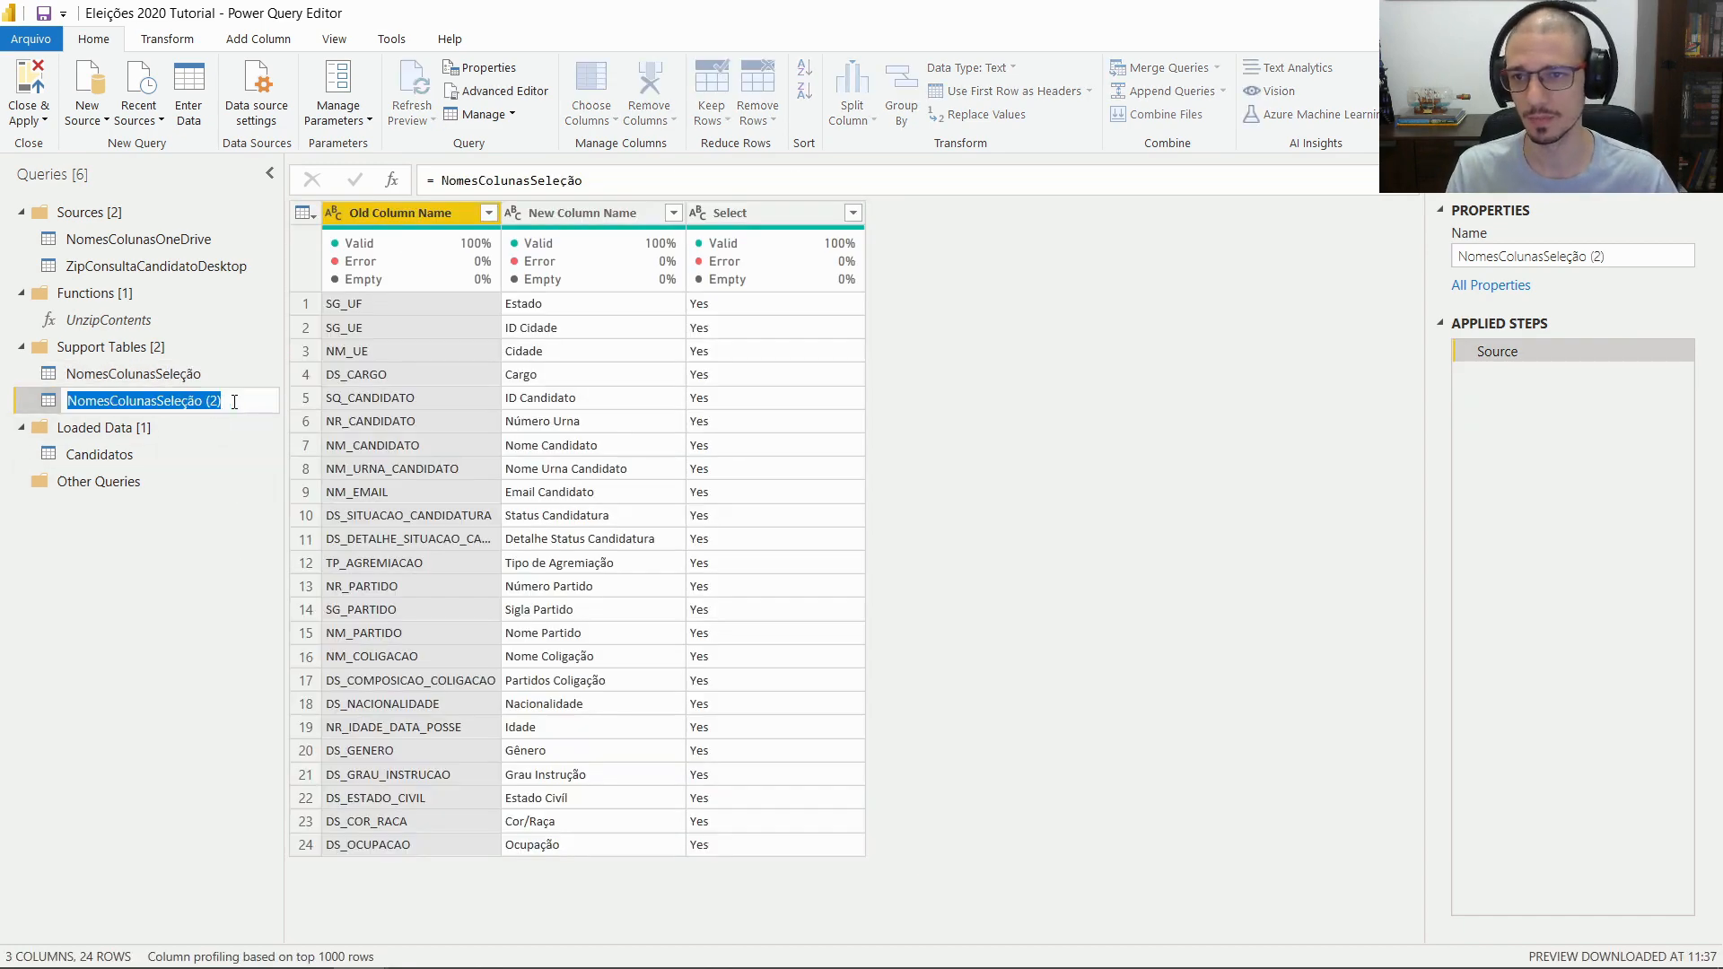
{"action": "left_click", "coordinate": [234, 402]}
{"action": "key", "text": "BackSpace"}
{"action": "key", "text": "BackSpace"}
{"action": "key", "text": "BackSpace"}
{"action": "key", "text": "BackSpace"}
{"action": "key", "text": "BackSpace"}
{"action": "key", "text": "BackSpace"}
{"action": "key", "text": "BackSpace"}
{"action": "key", "text": "BackSpace"}
{"action": "key", "text": "BackSpace"}
{"action": "key", "text": "BackSpace"}
{"action": "key", "text": "BackSpace"}
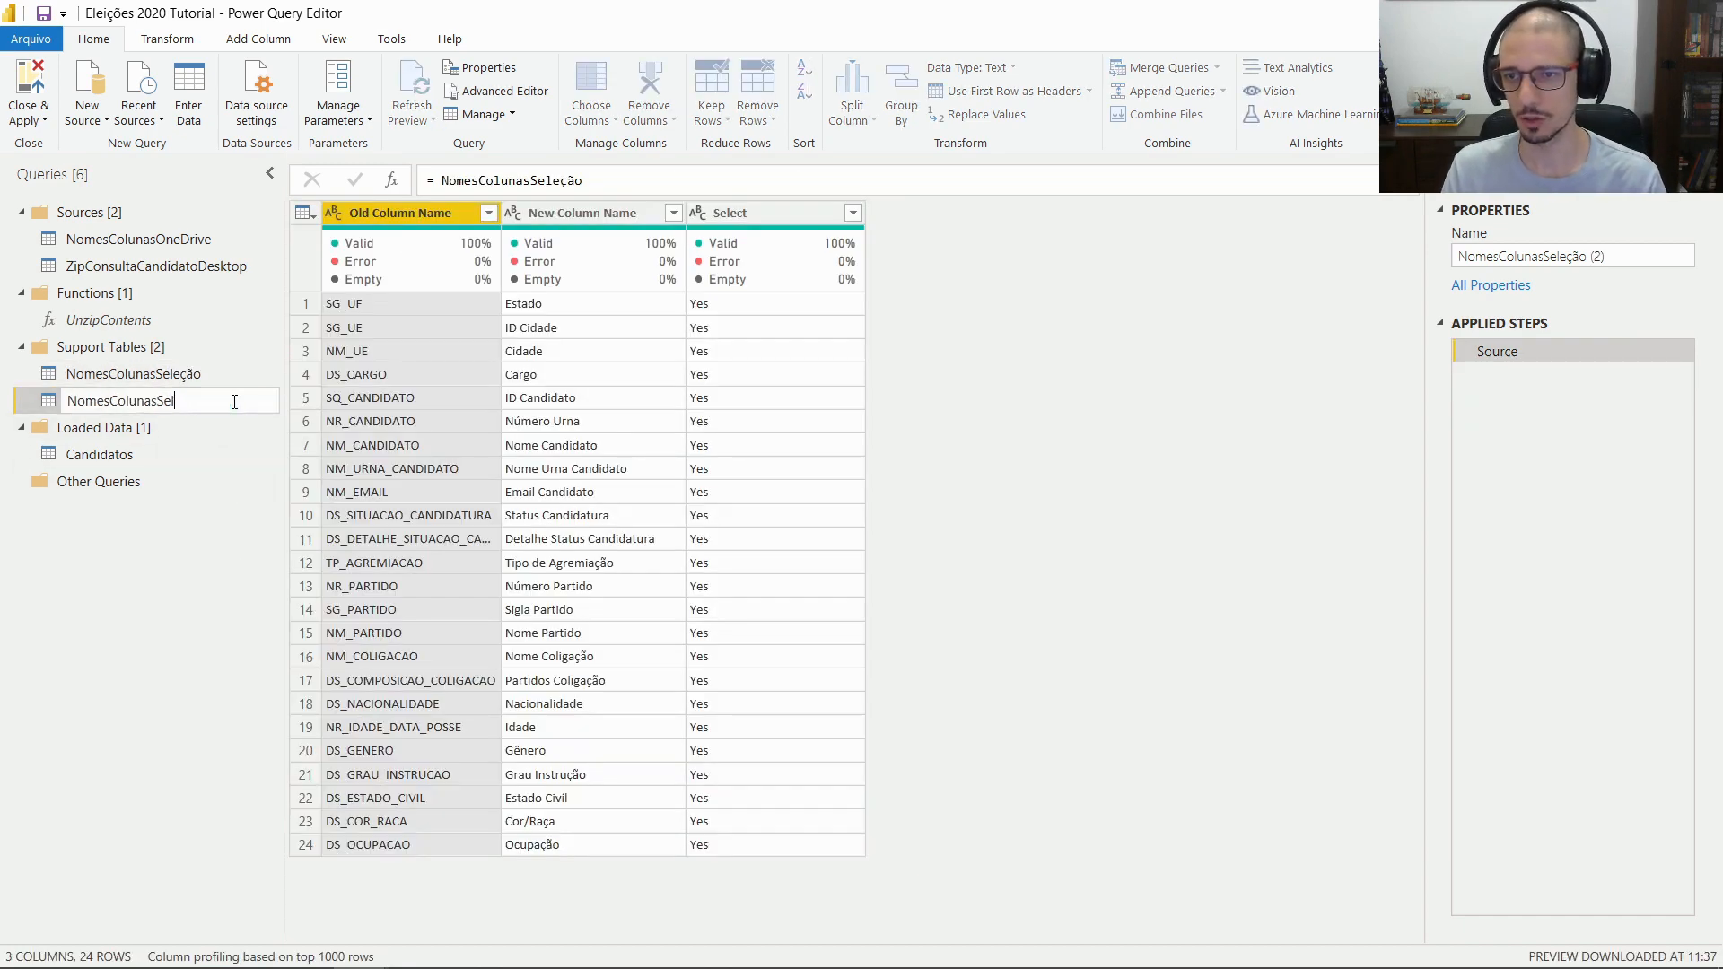
{"action": "type", "text": "Tradução"}
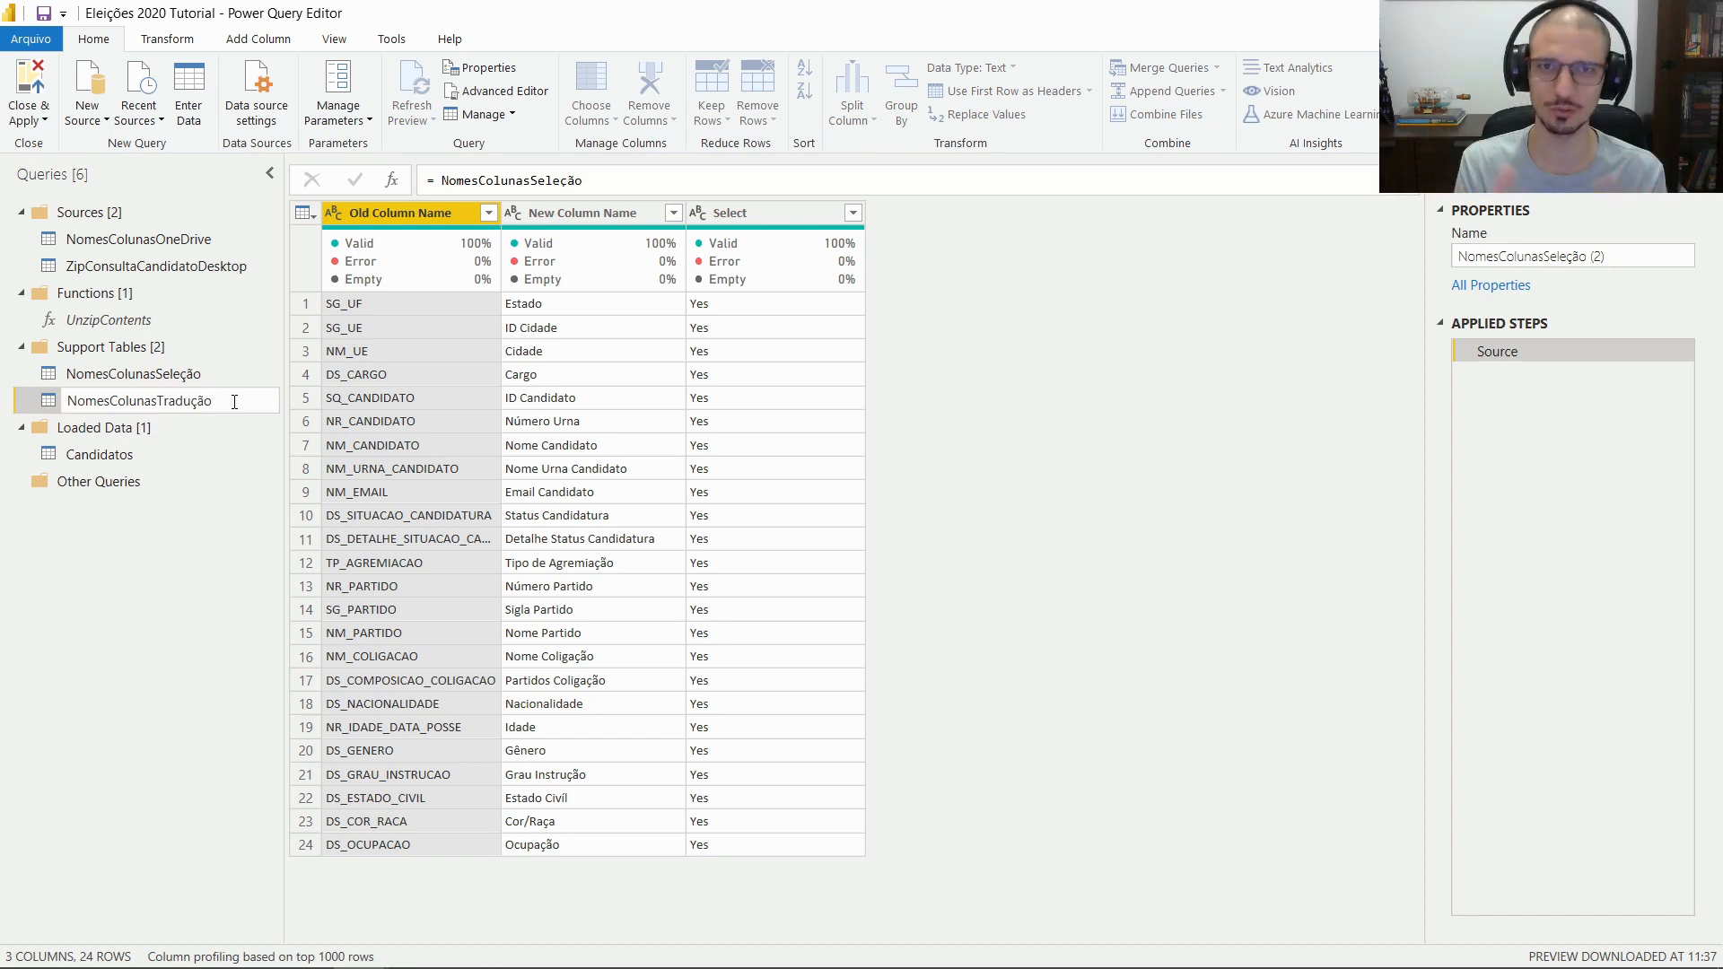
{"action": "key", "text": "Return"}
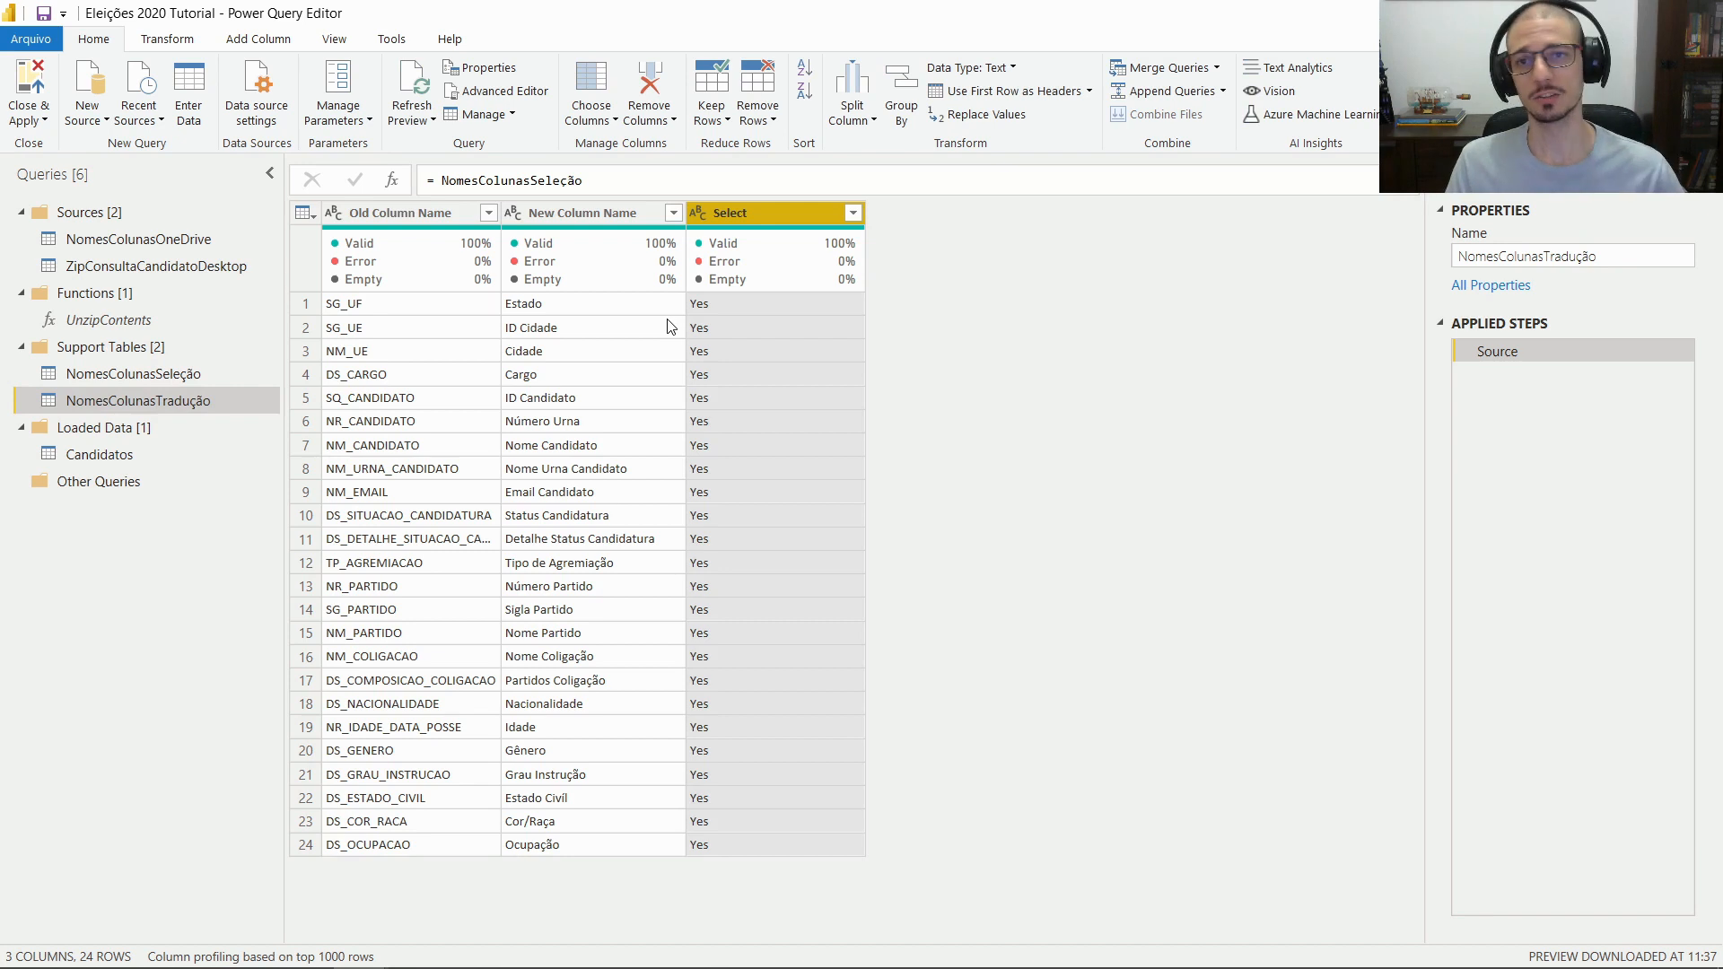
Keep only the Old Column Name and New Column Name columns
{"action": "left_click", "coordinate": [395, 212]}
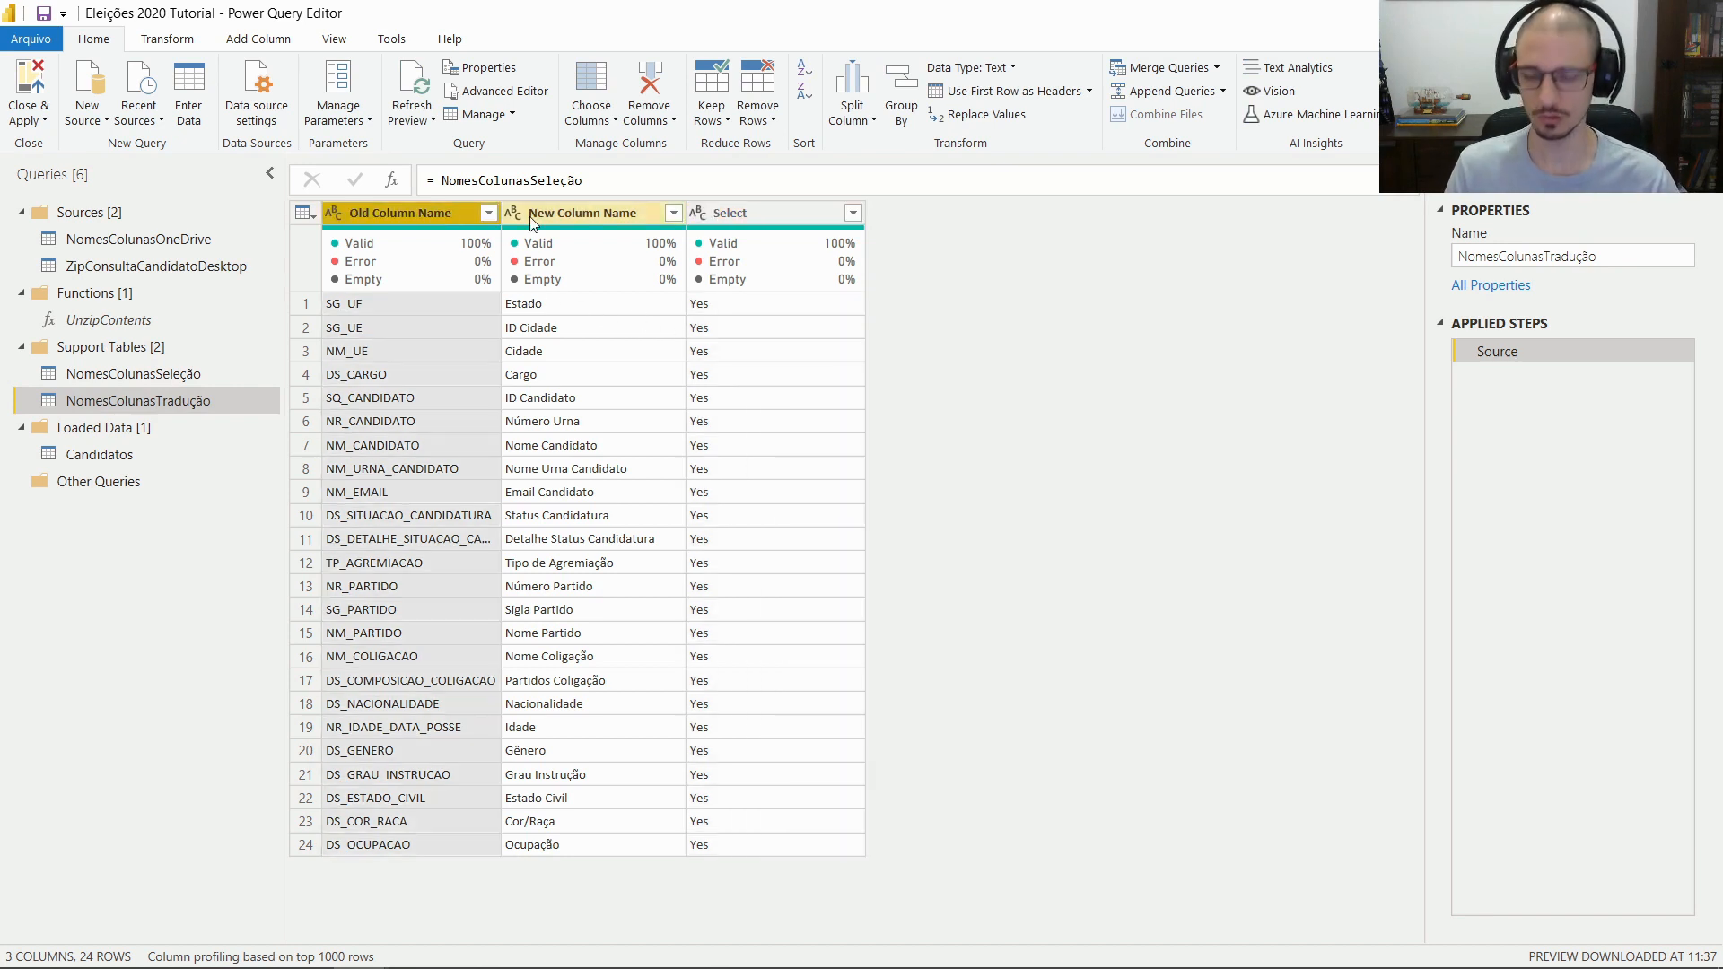
{"action": "left_click", "coordinate": [574, 212], "text": "ctrl"}
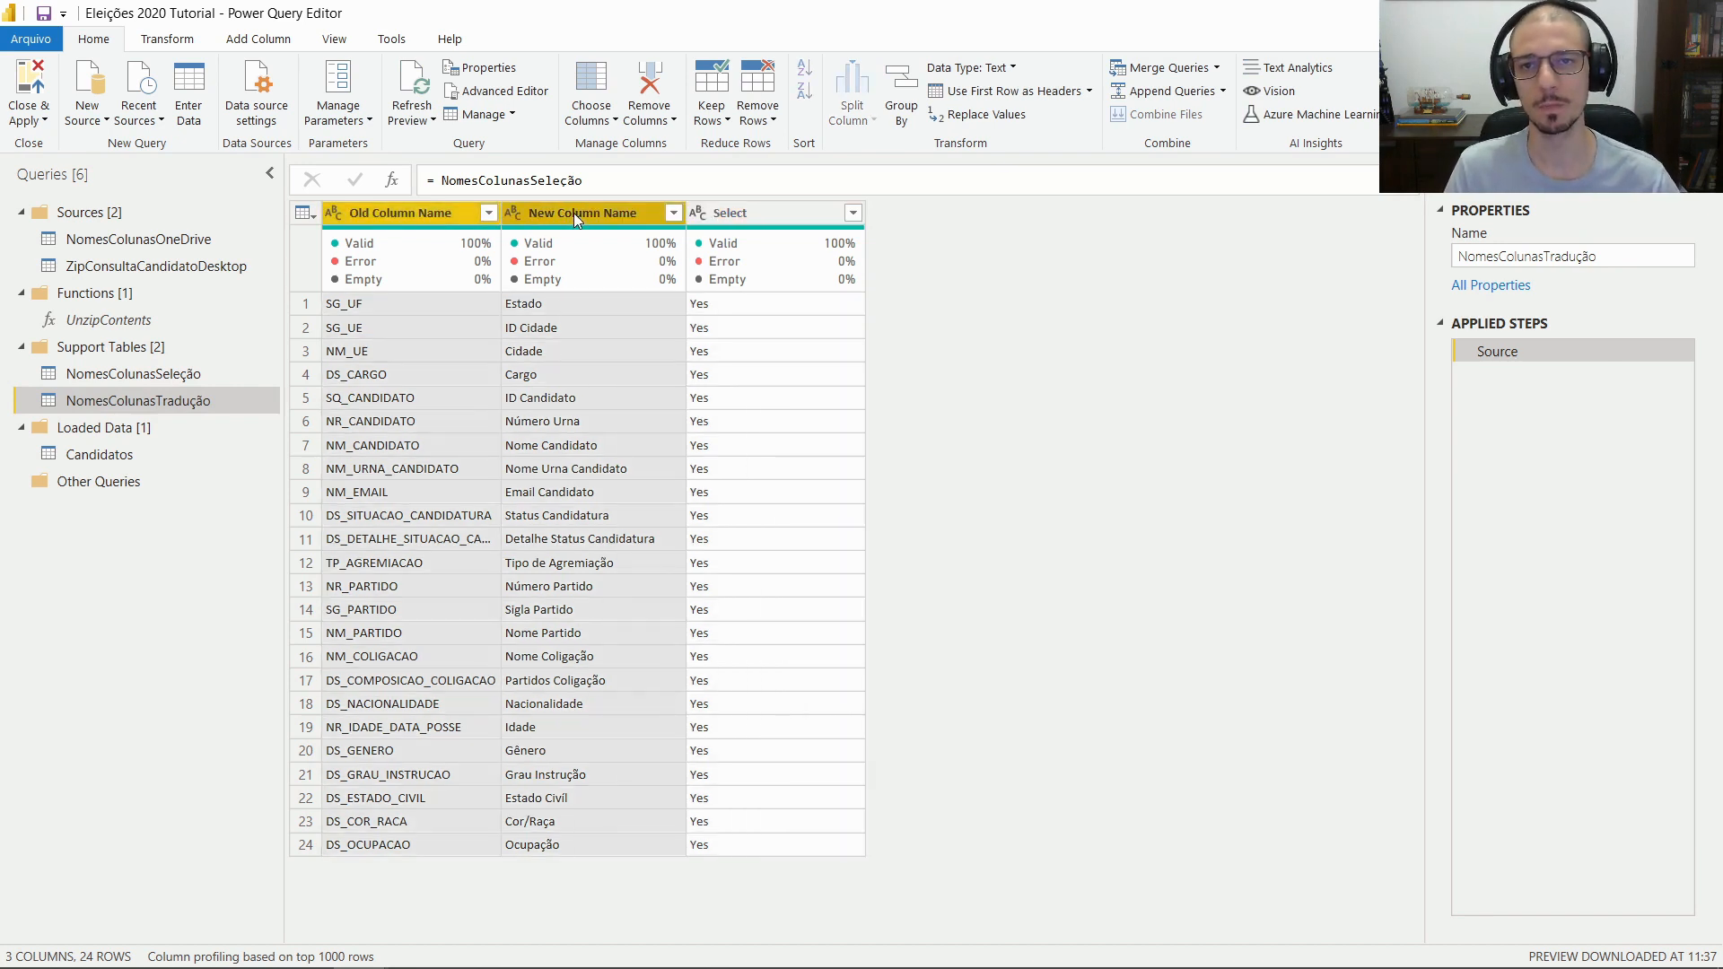
{"action": "left_click", "coordinate": [671, 121]}
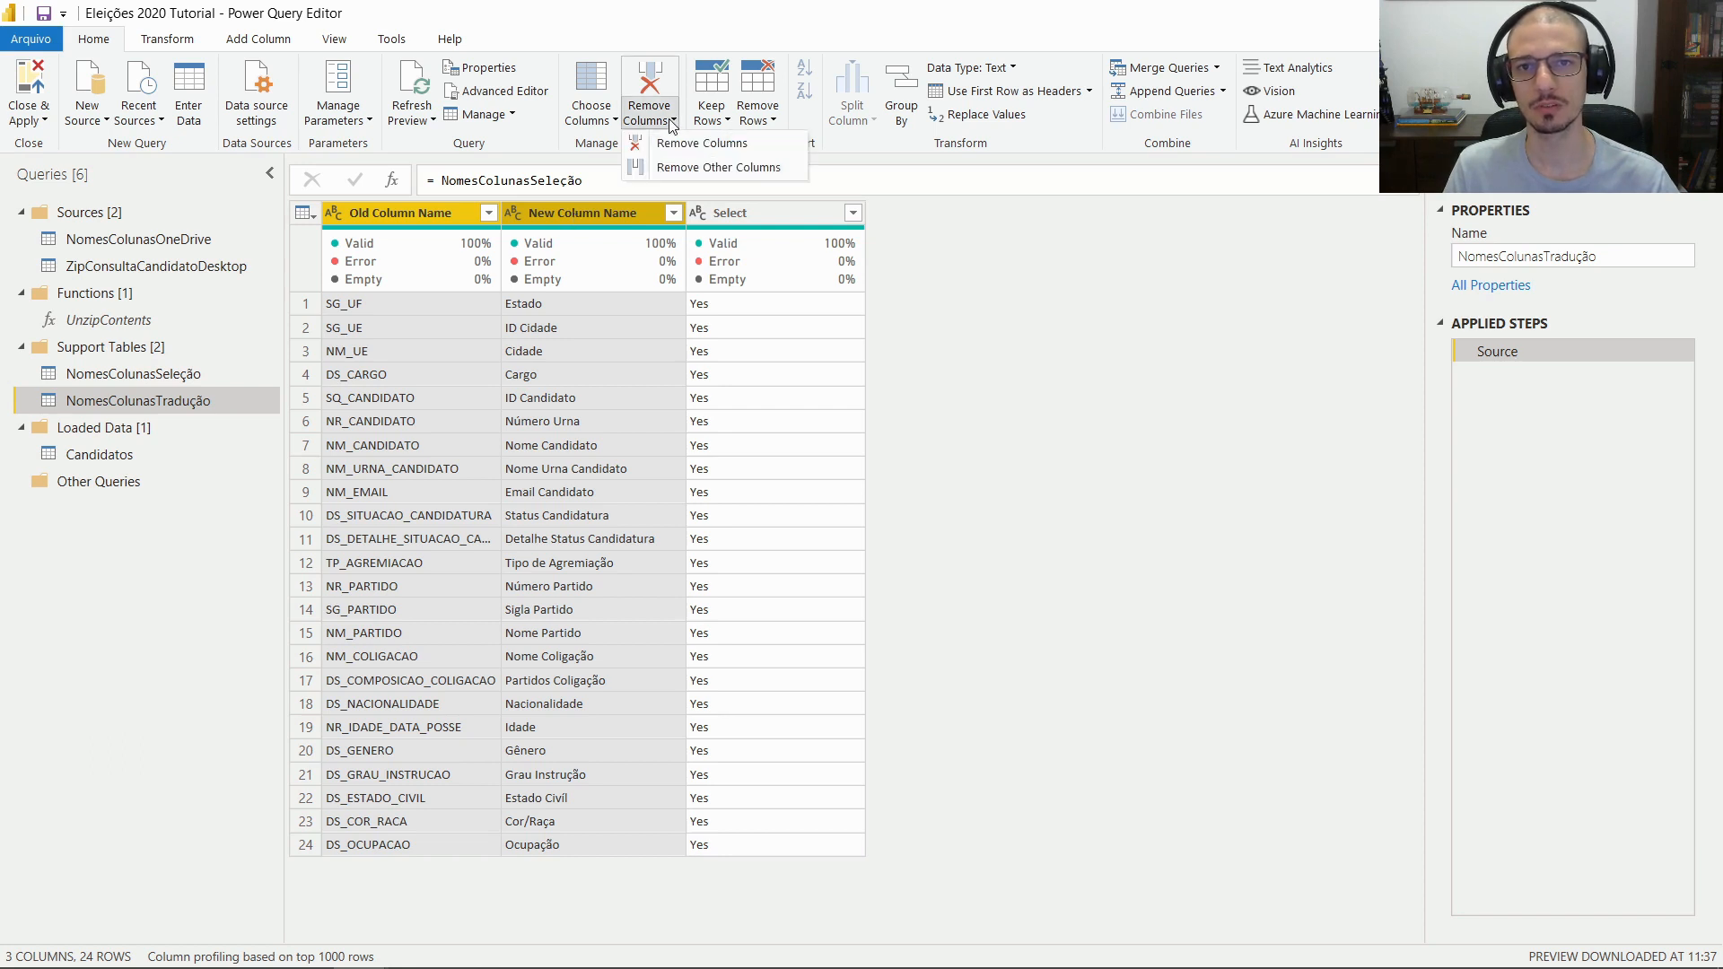
{"action": "left_click", "coordinate": [793, 176]}
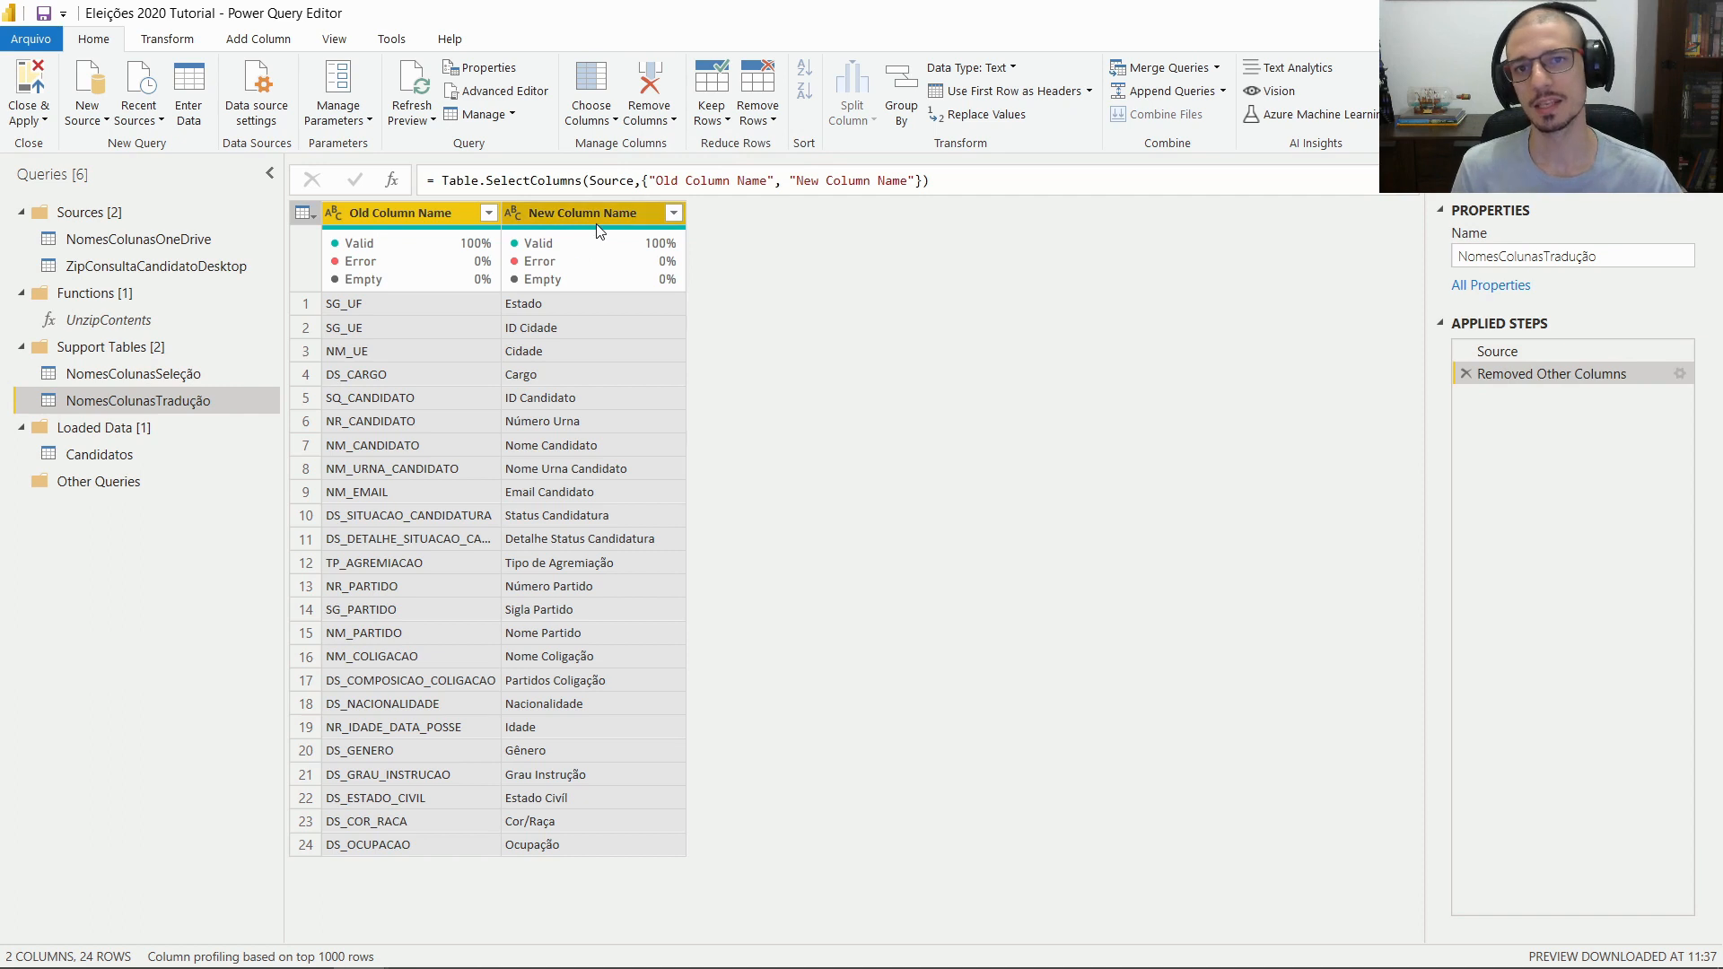
{"action": "mouse_move", "coordinate": [625, 271]}
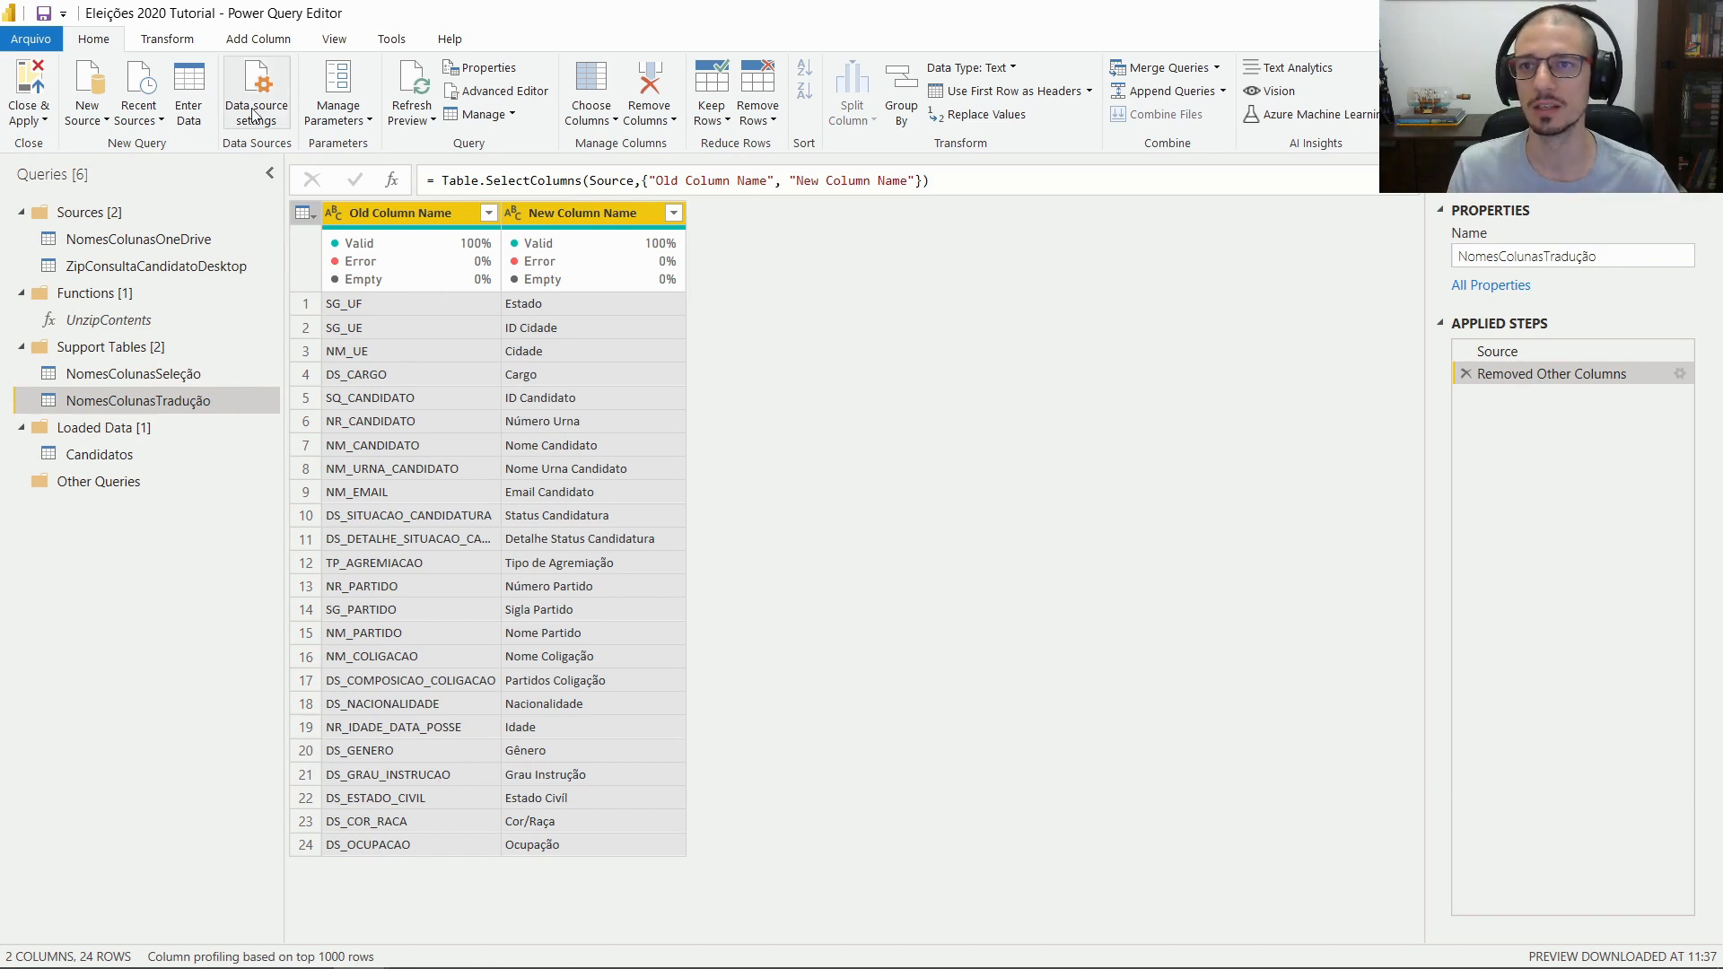
Transpose NomesColunasTradução, promote the first row to headers, and delete the Changed Type step
{"action": "left_click", "coordinate": [172, 49]}
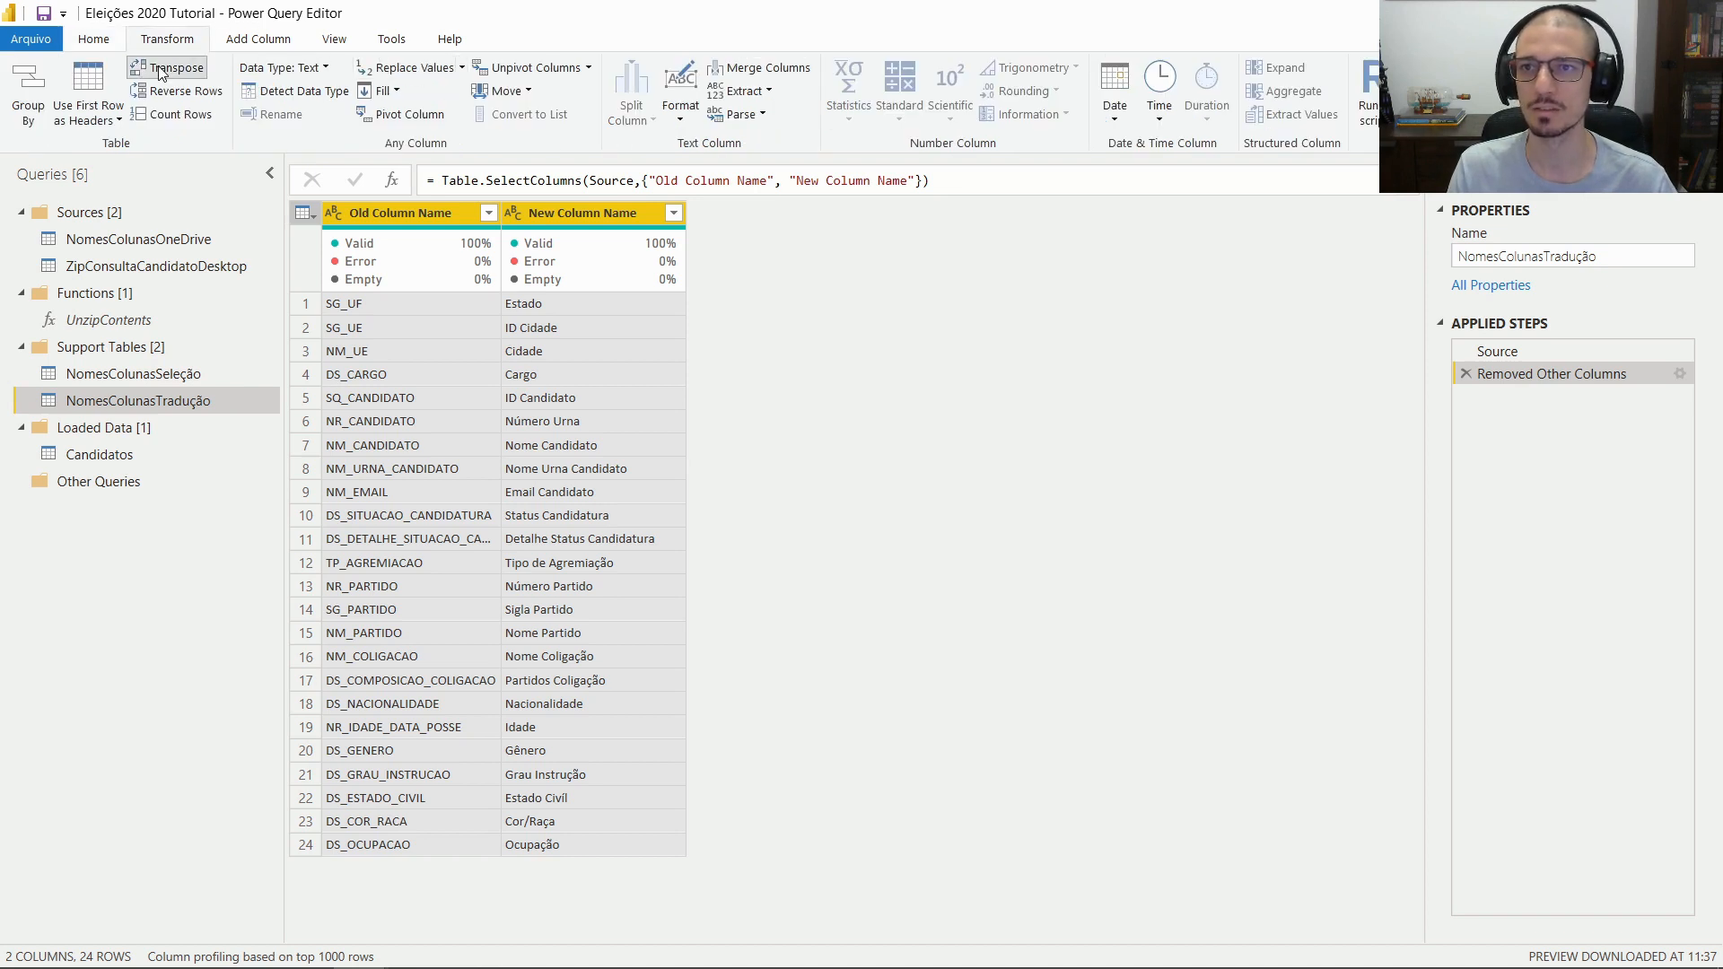
{"action": "left_click", "coordinate": [161, 71]}
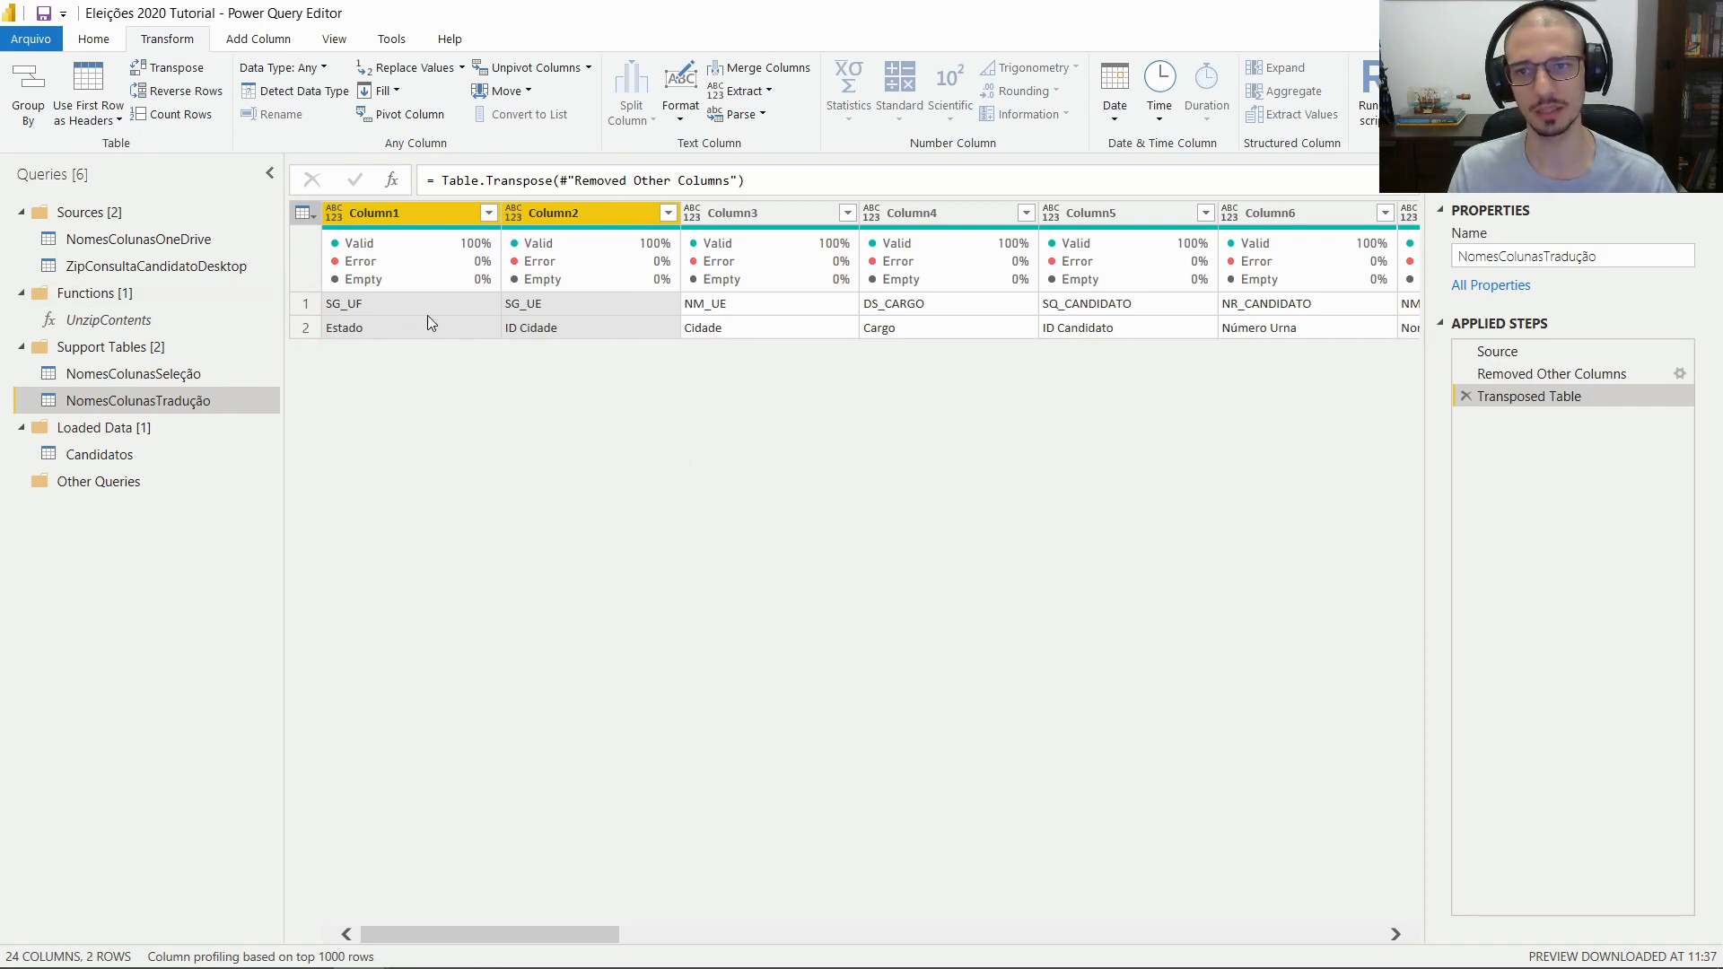
{"action": "left_click", "coordinate": [307, 327]}
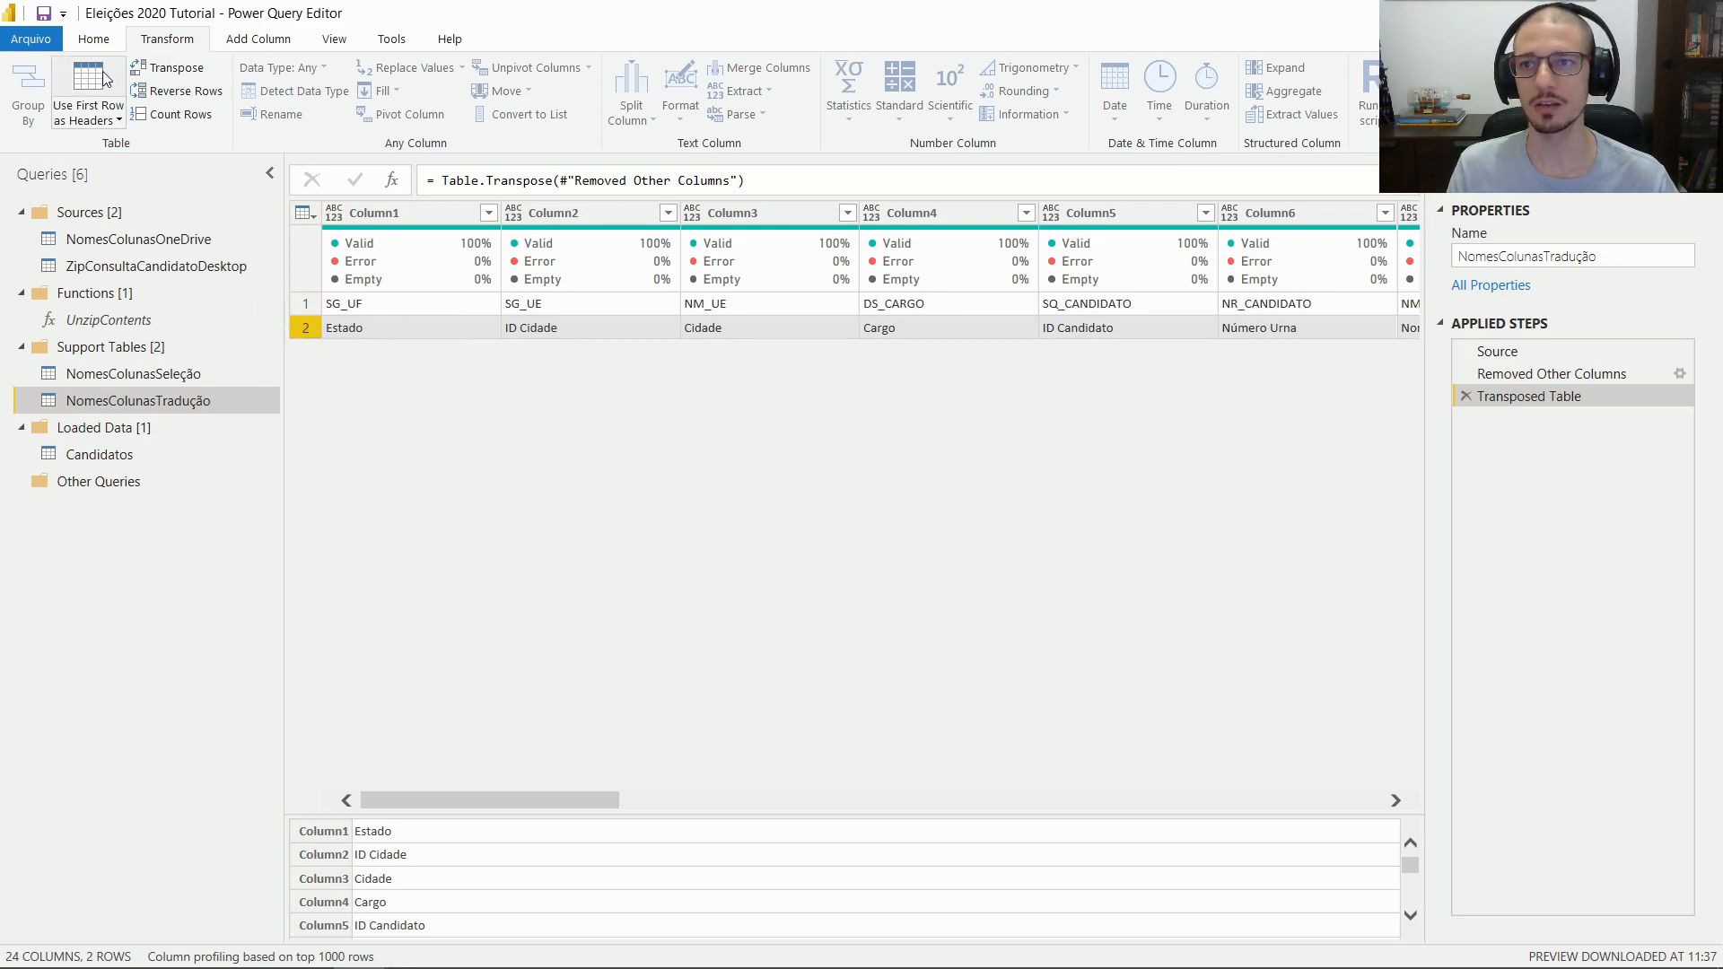
{"action": "left_click", "coordinate": [307, 304]}
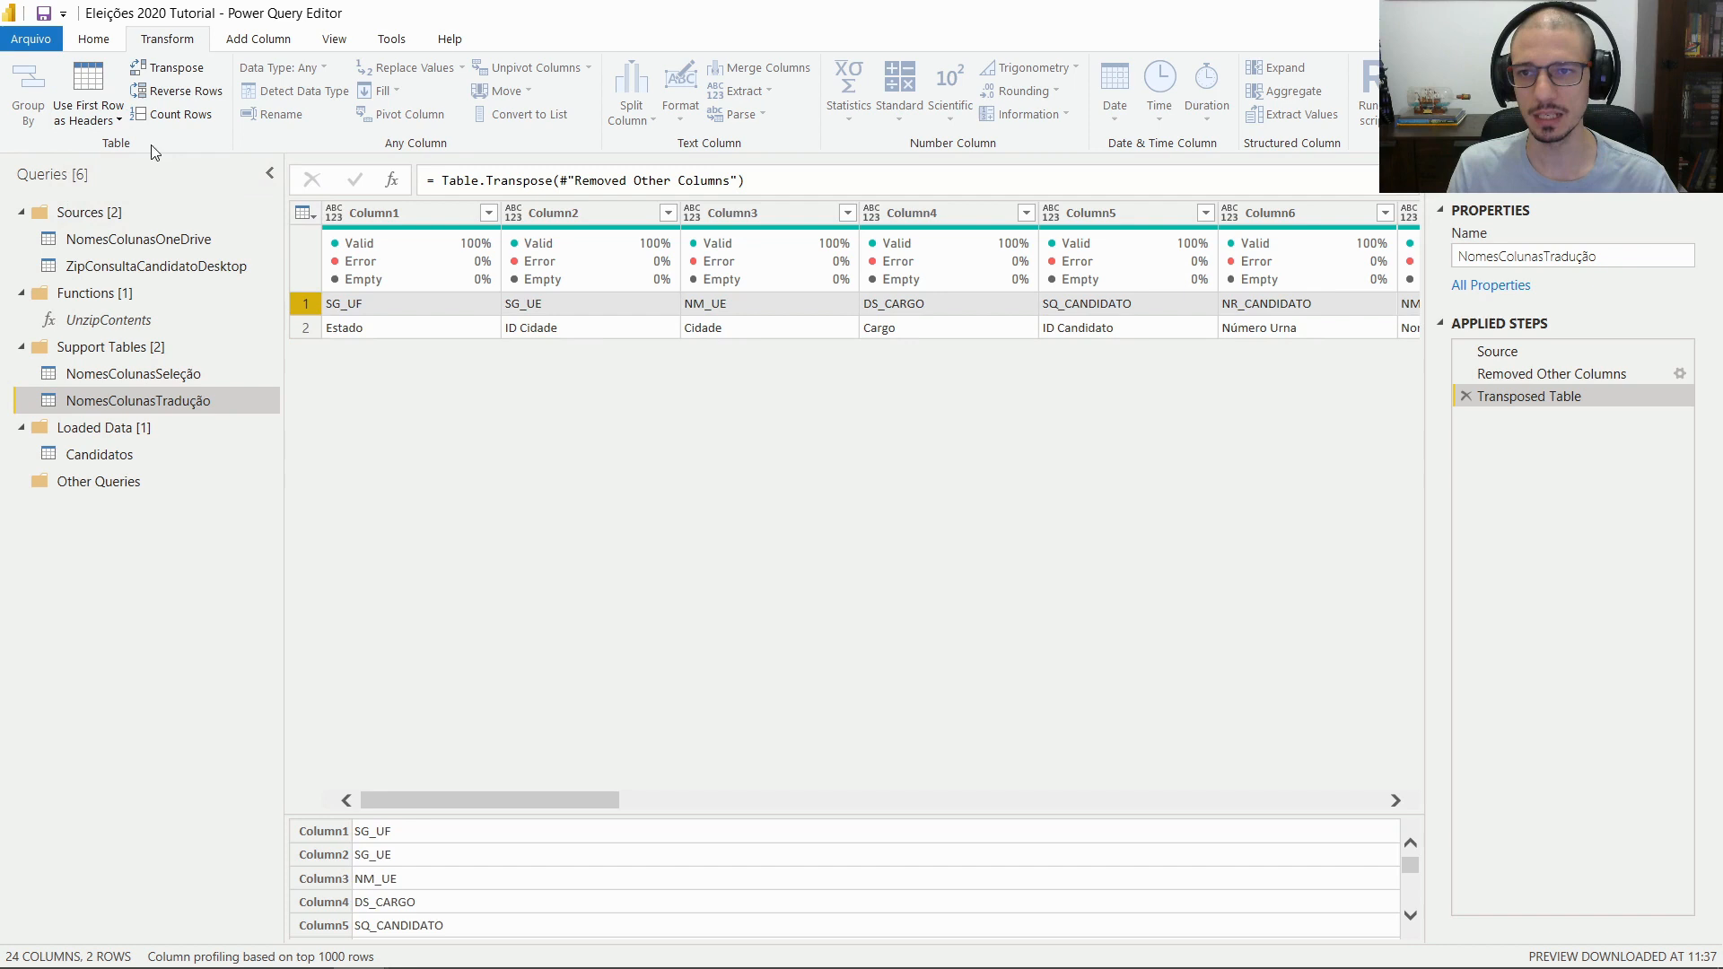
{"action": "left_click", "coordinate": [88, 85]}
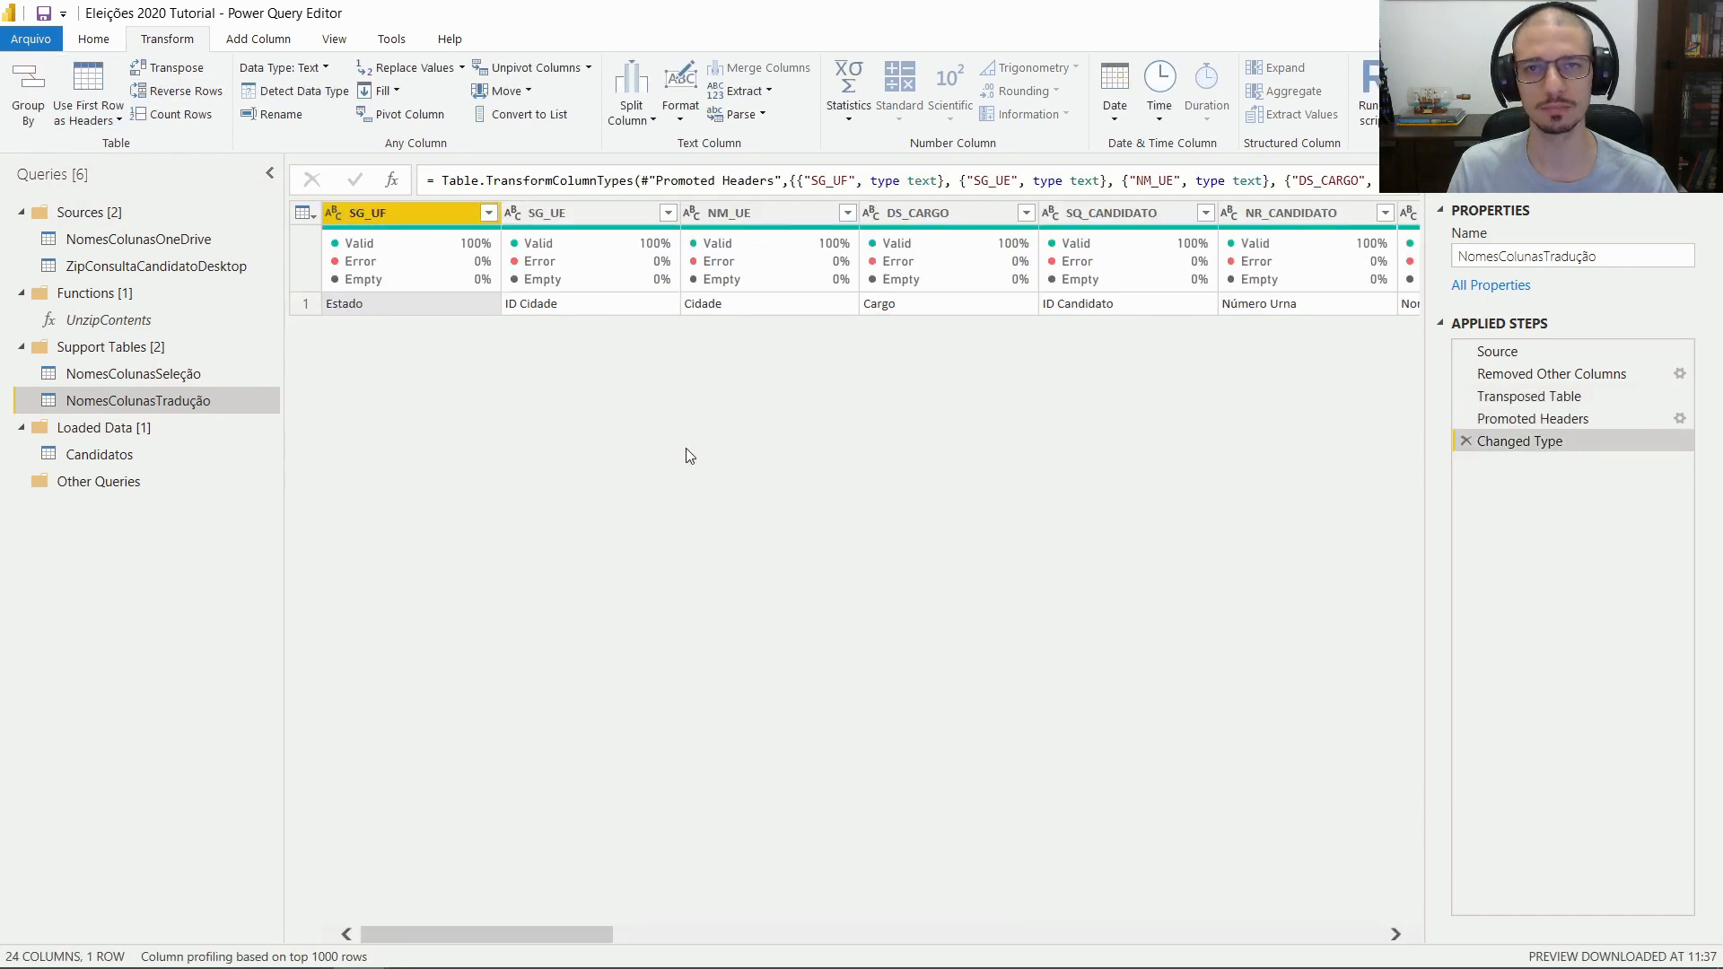
{"action": "left_click", "coordinate": [1467, 441]}
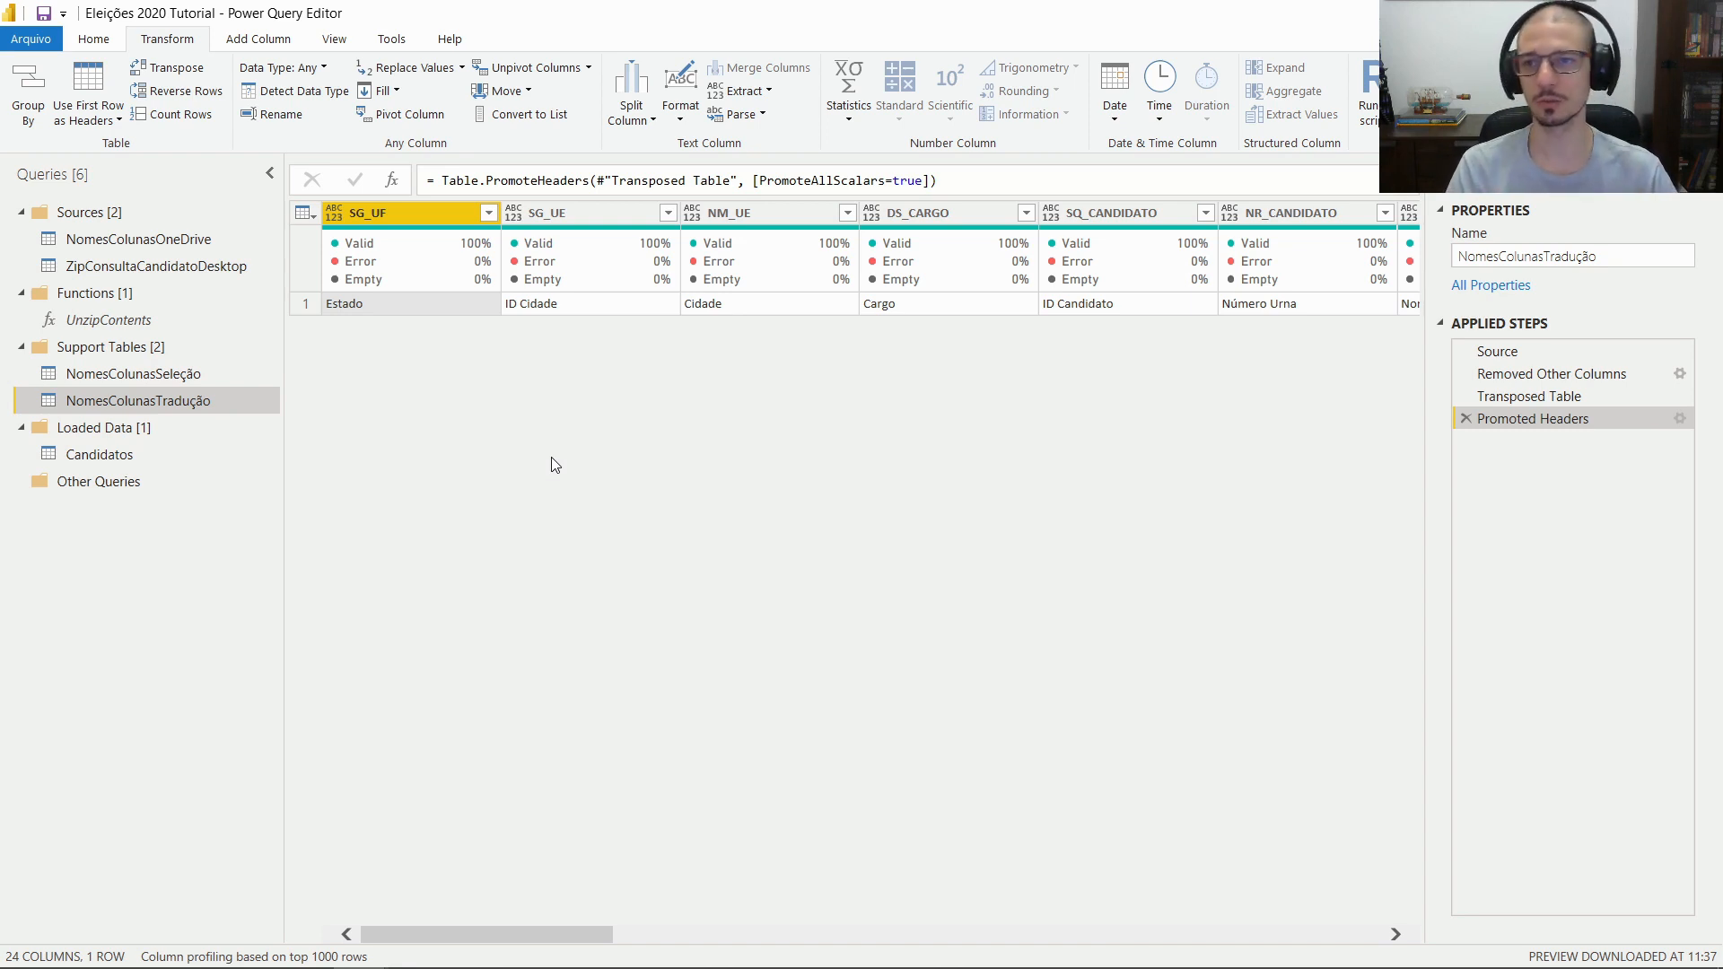
Copy the function code from Select Columns.txt on OneDrive
{"action": "left_click", "coordinate": [155, 319]}
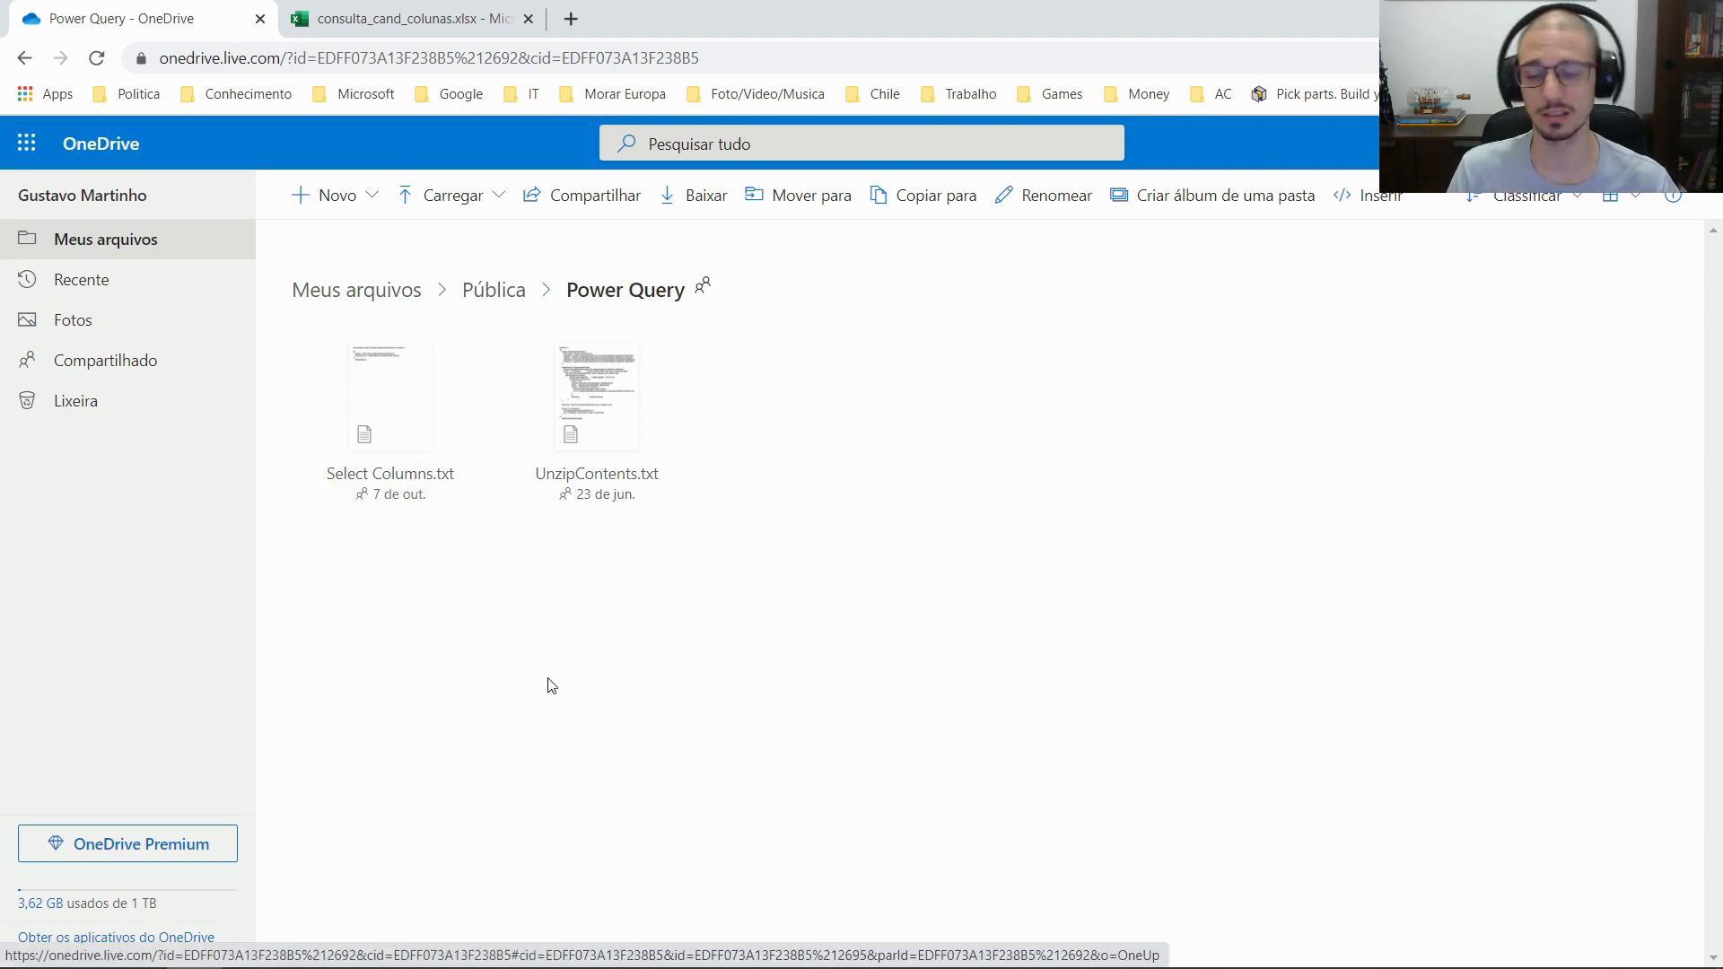
{"action": "left_click", "coordinate": [408, 487]}
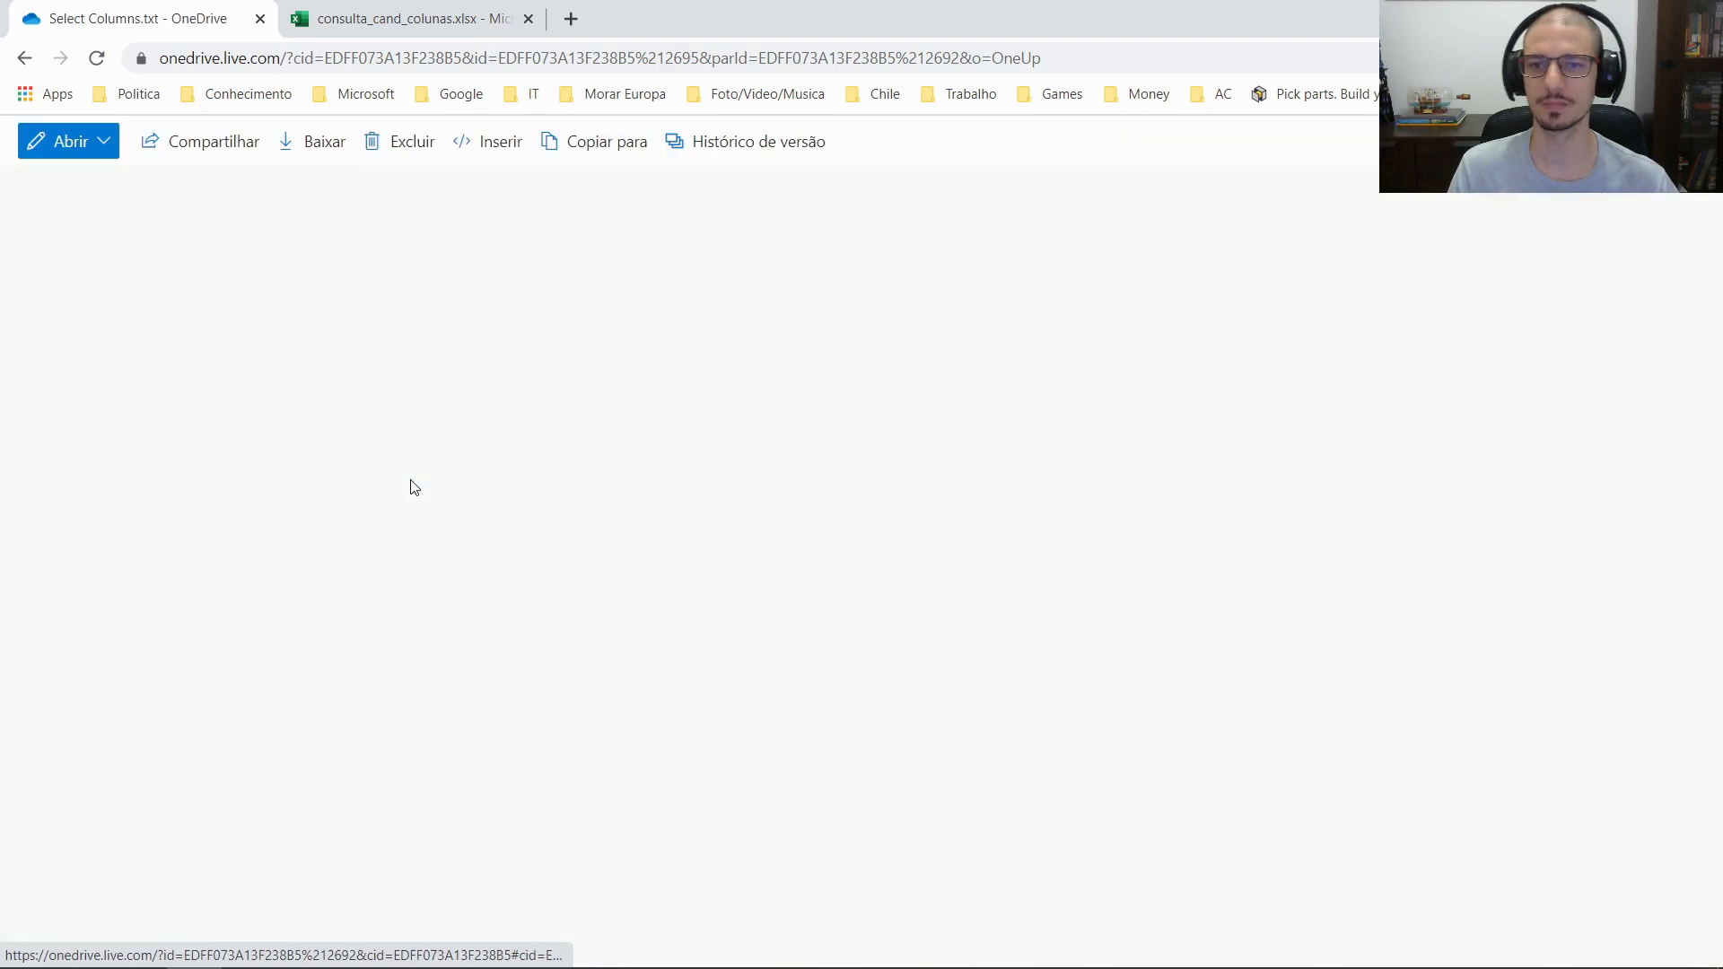
{"action": "left_click", "coordinate": [412, 480]}
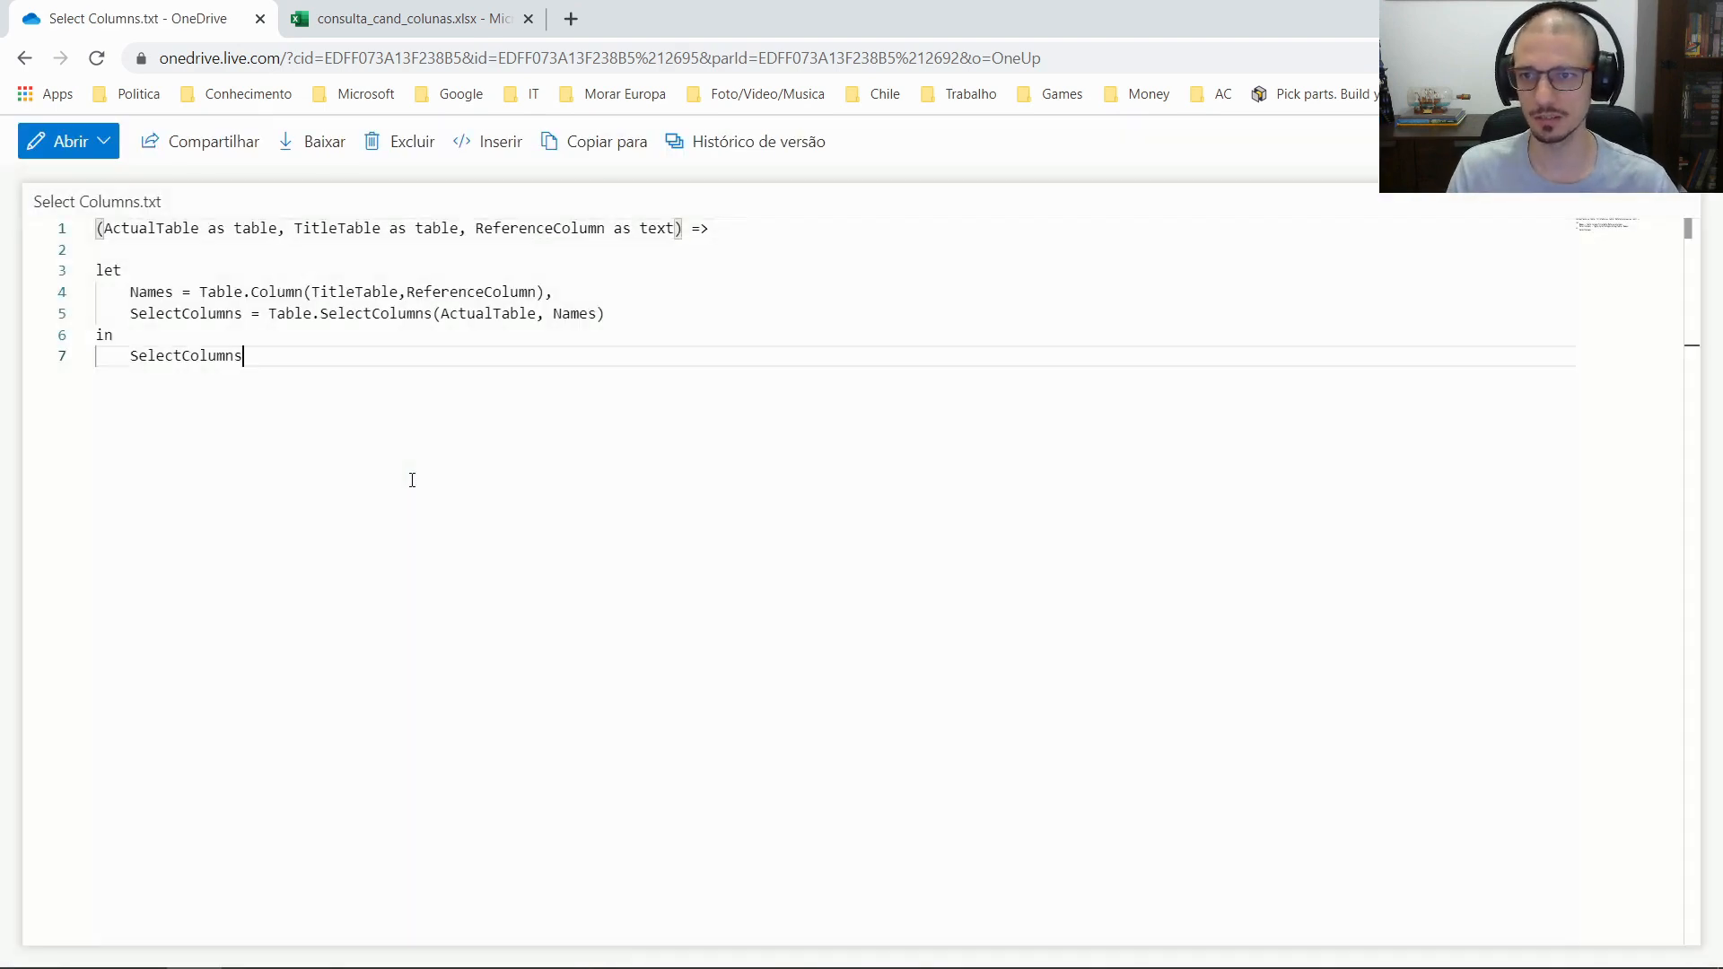
{"action": "key", "text": "ctrl+a"}
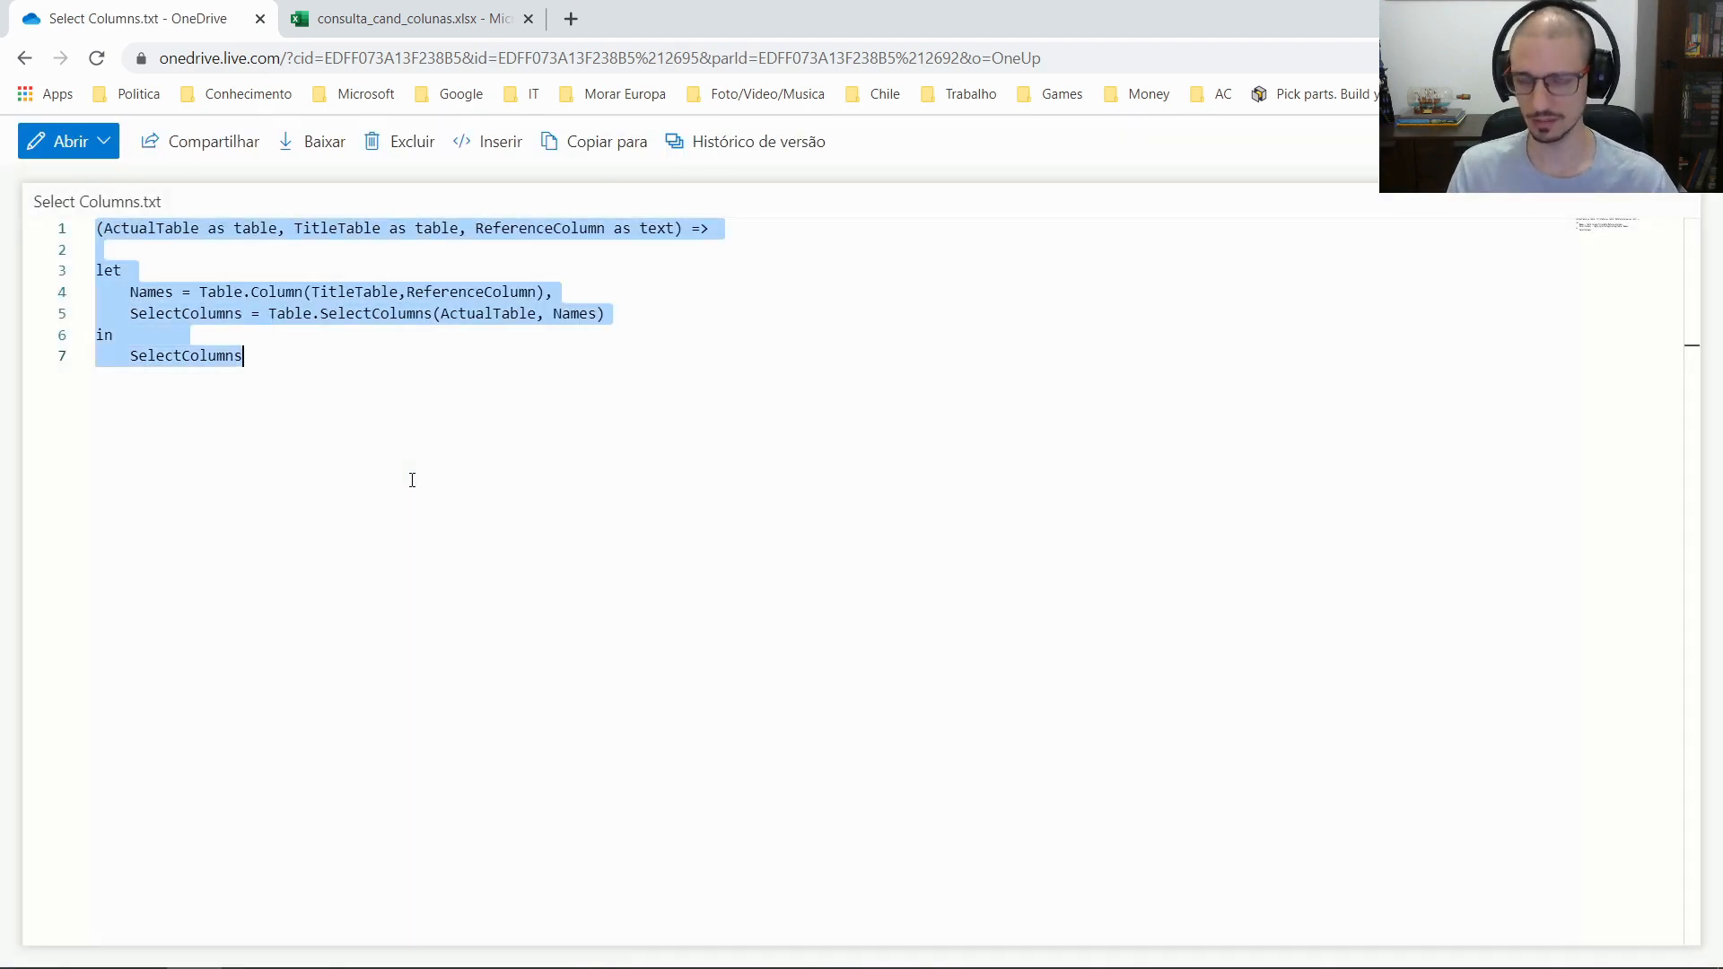
{"action": "key", "text": "alt+Tab"}
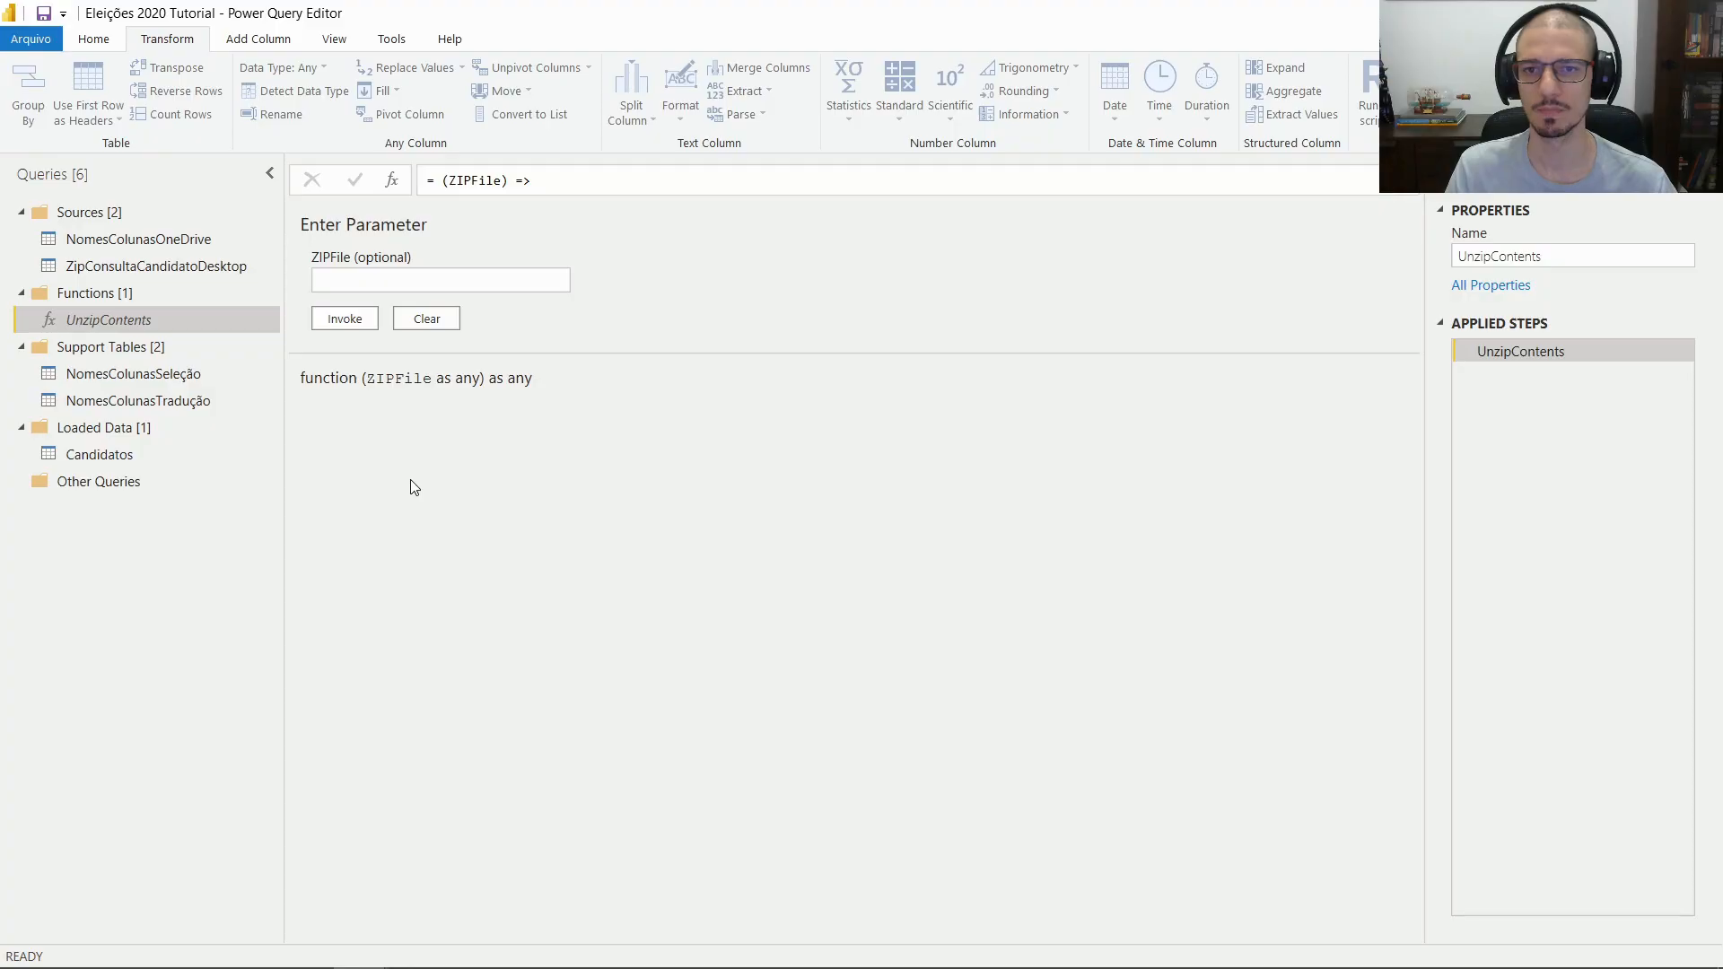
Create blank query Query1 from the Home tab's New Source list
{"action": "right_click", "coordinate": [117, 563]}
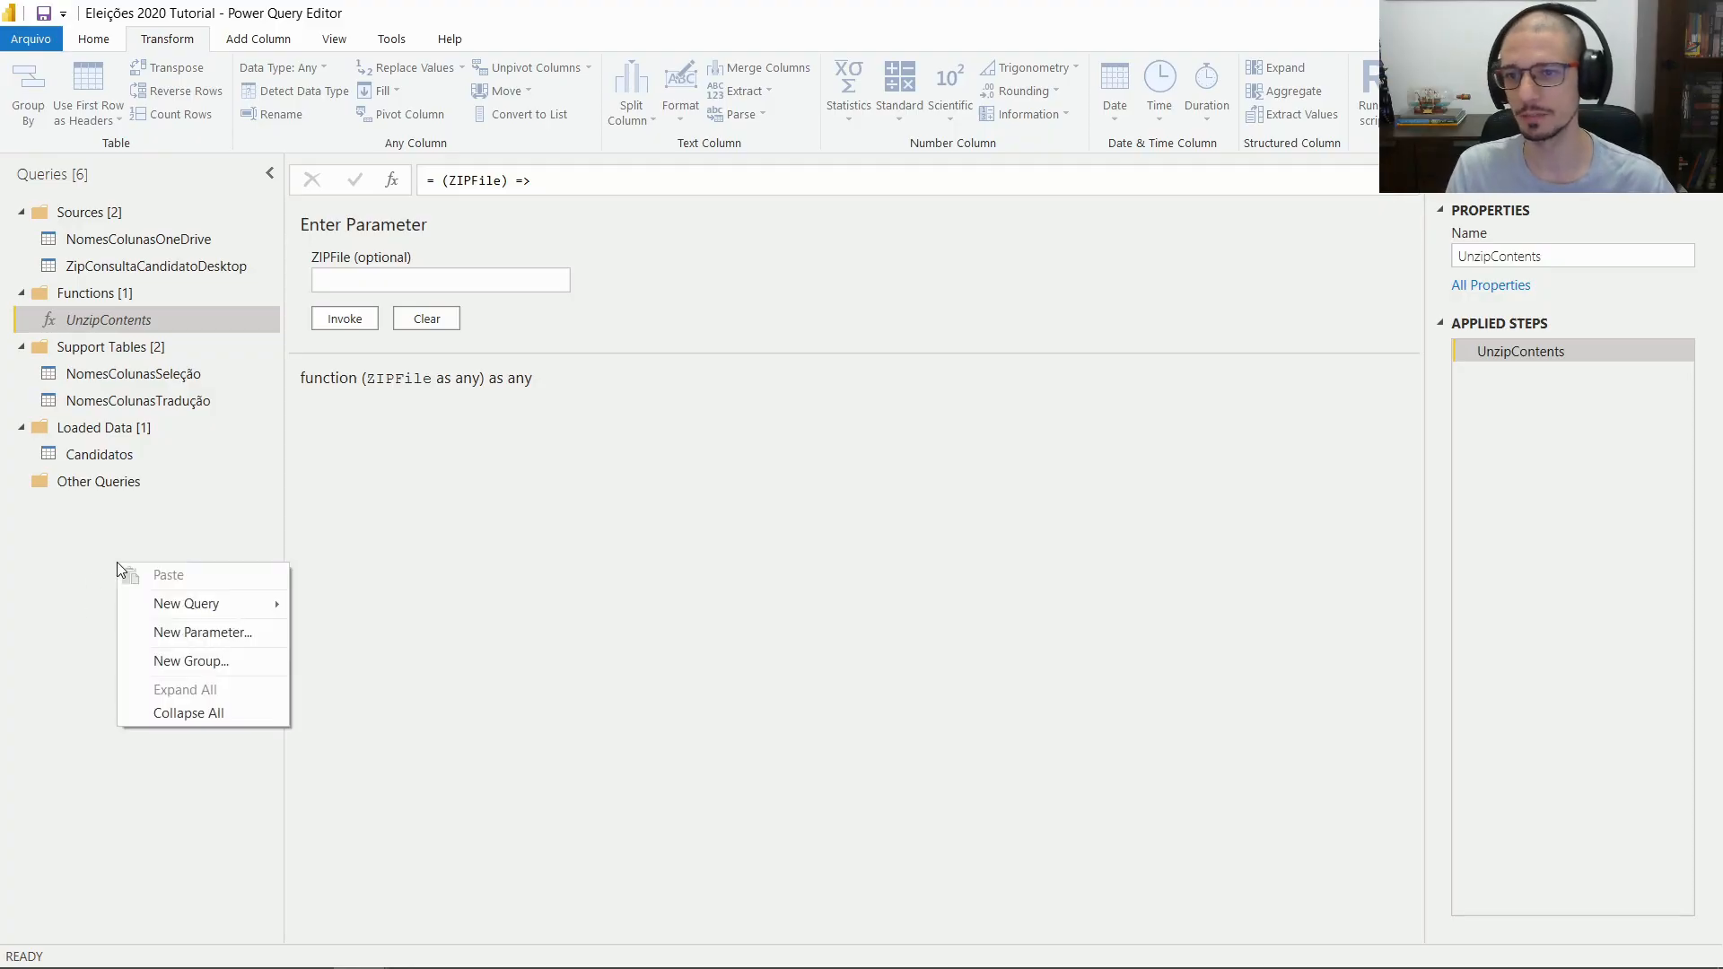
{"action": "left_click", "coordinate": [135, 503]}
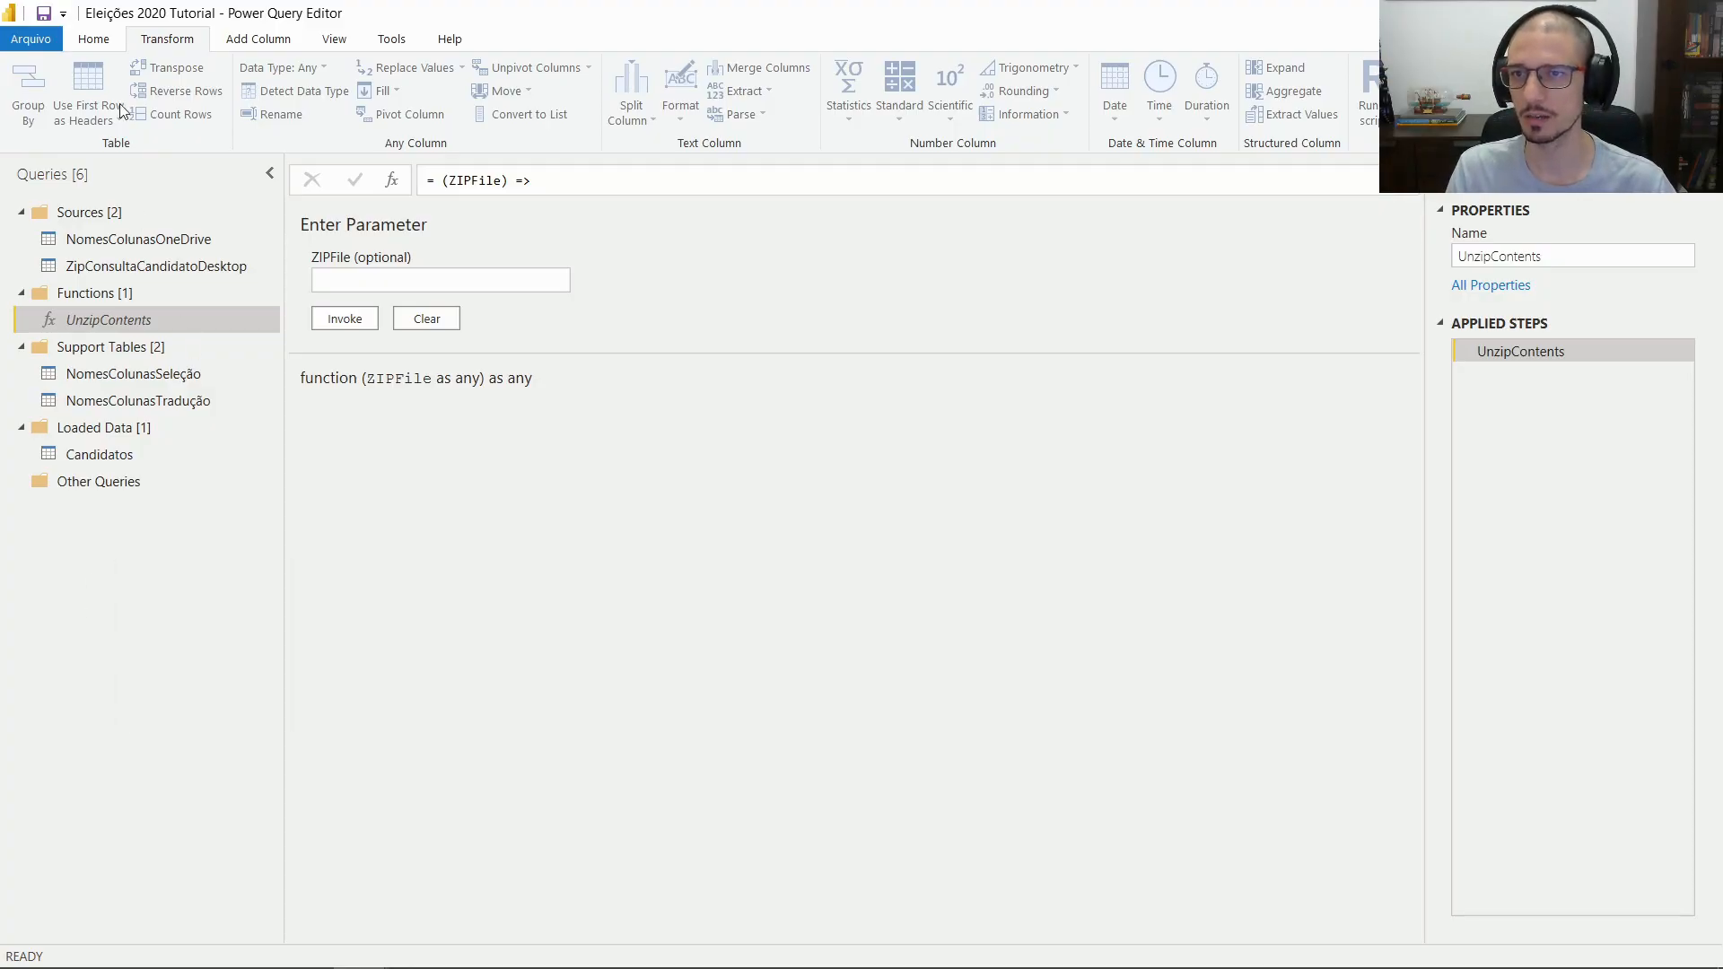
{"action": "left_click", "coordinate": [99, 45]}
{"action": "left_click", "coordinate": [89, 115]}
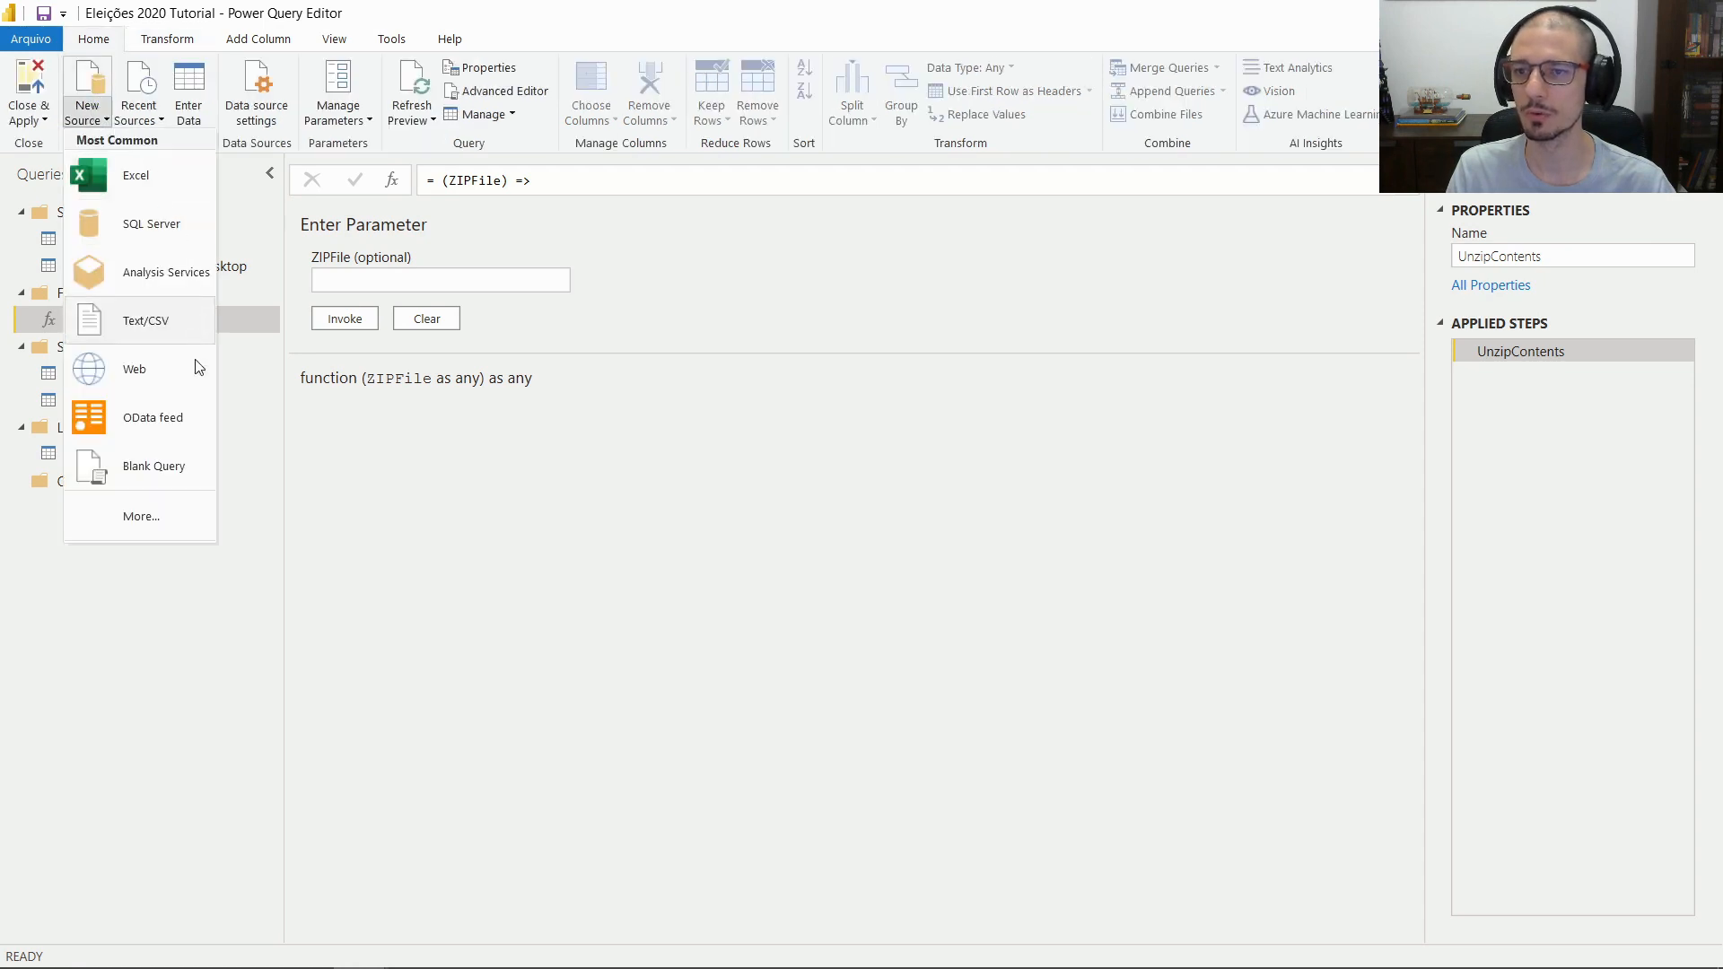
{"action": "left_click", "coordinate": [174, 489]}
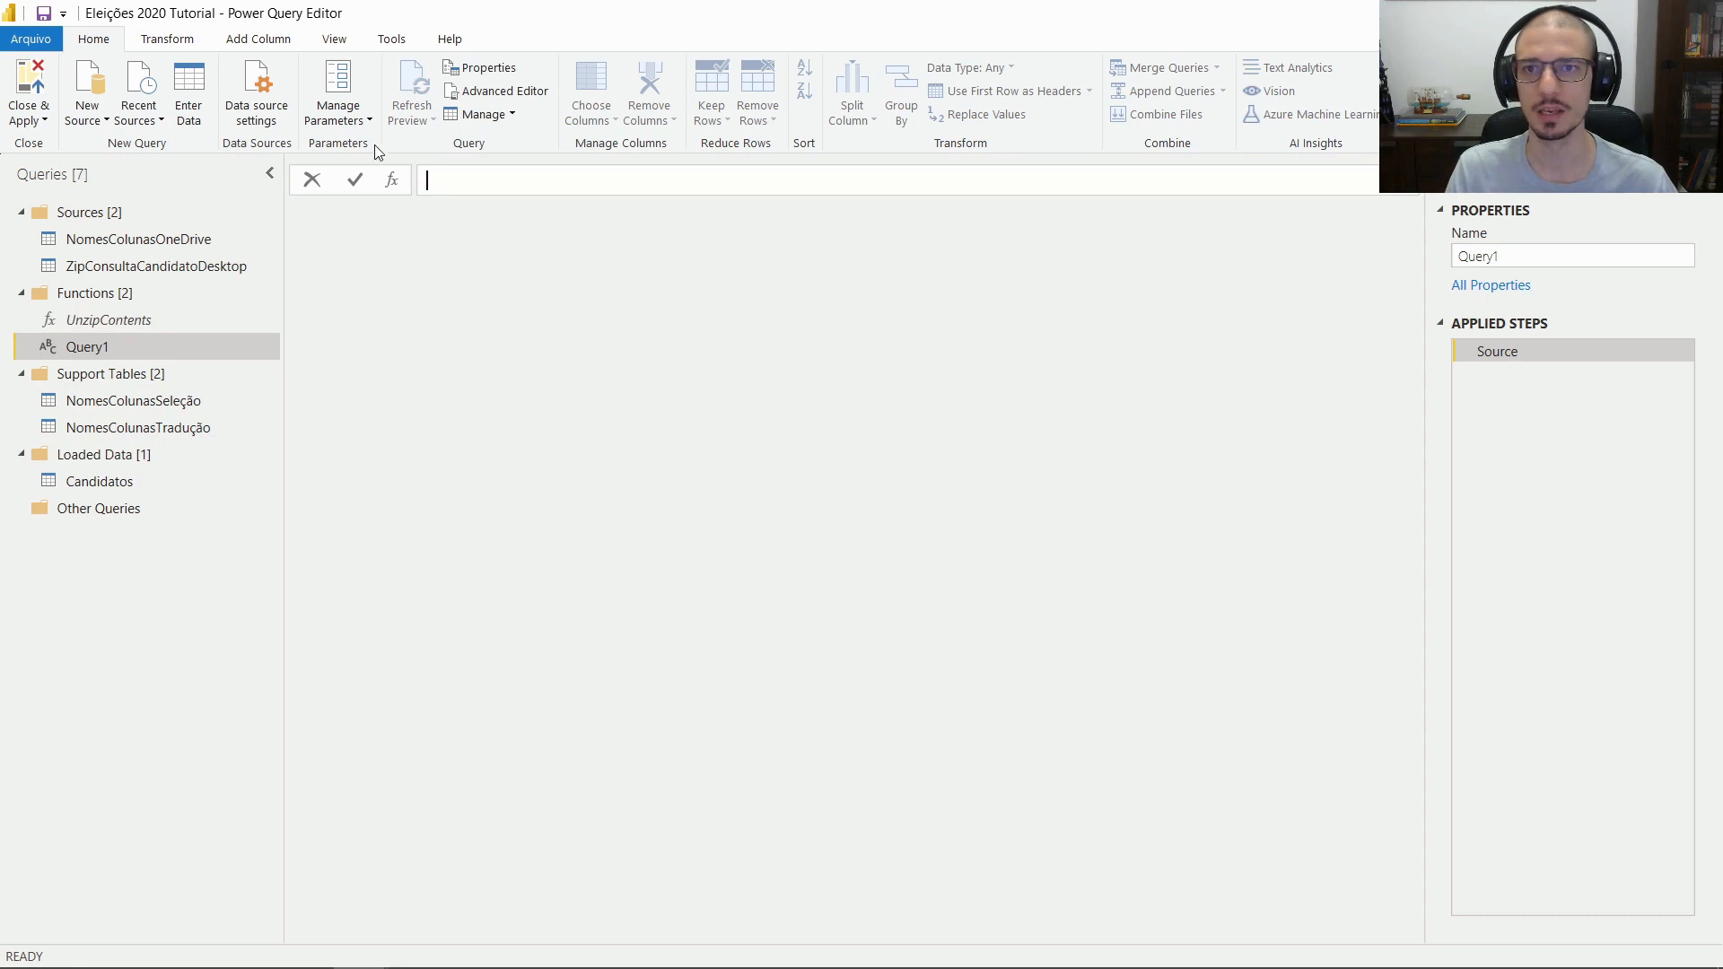
Replace Query1's code in the Advanced Editor with the copied Select Columns function
{"action": "left_click", "coordinate": [469, 92]}
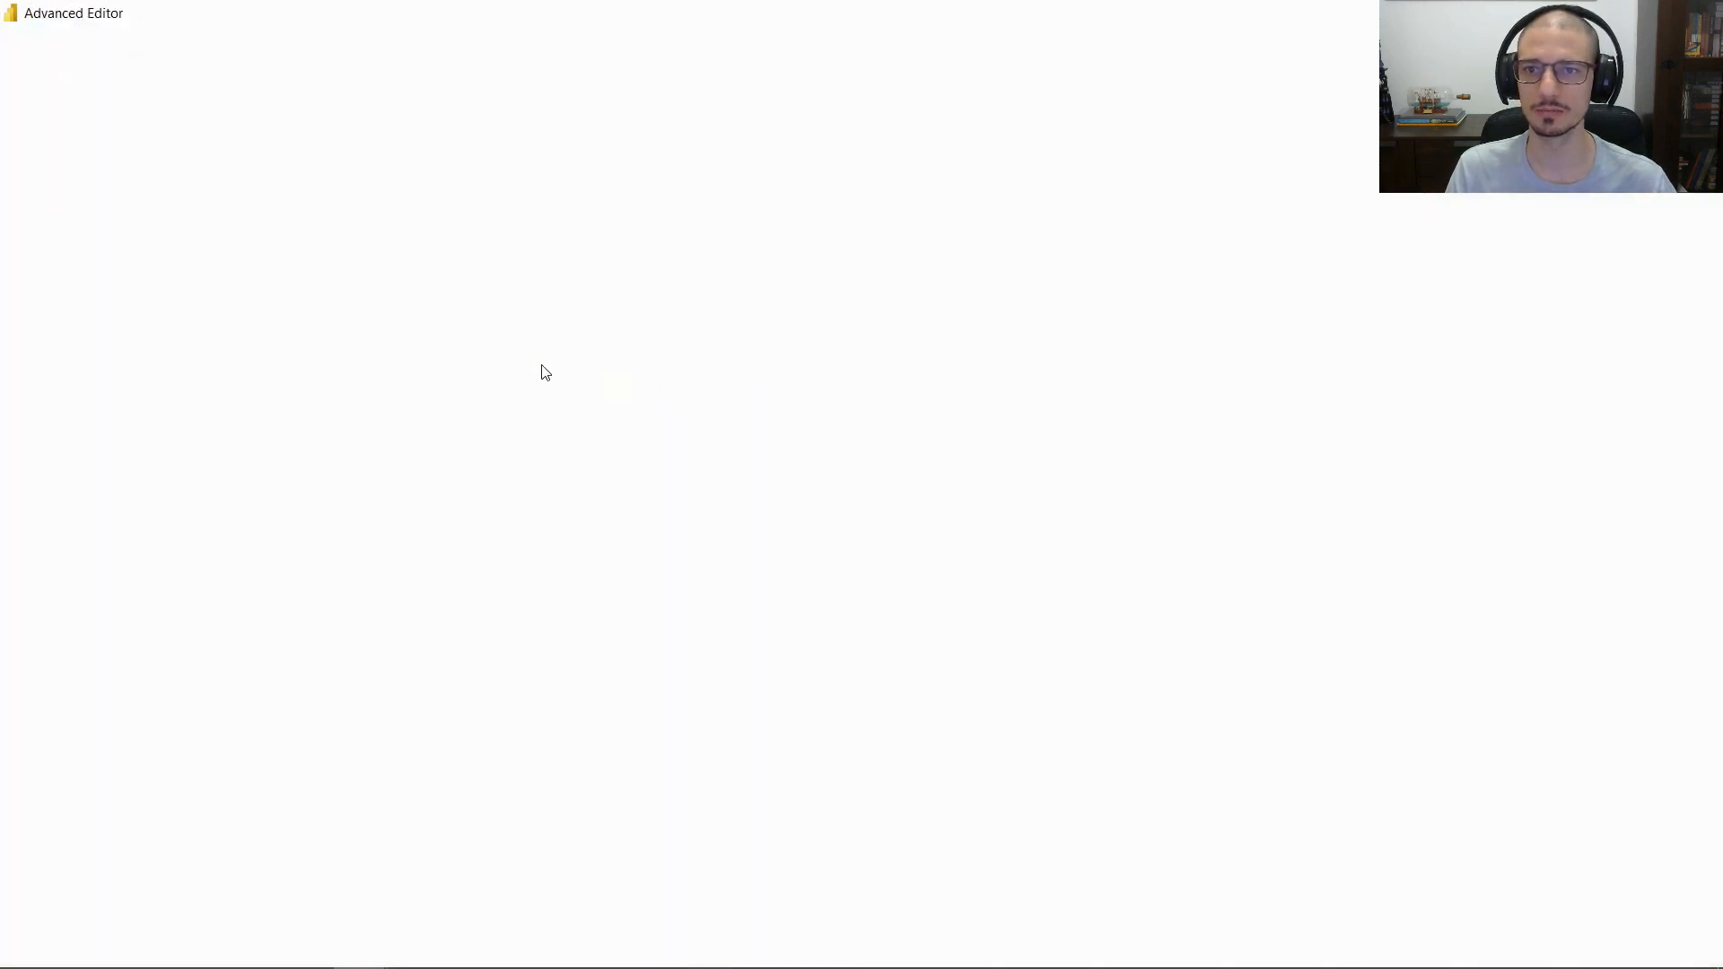
{"action": "key", "text": "ctrl+a"}
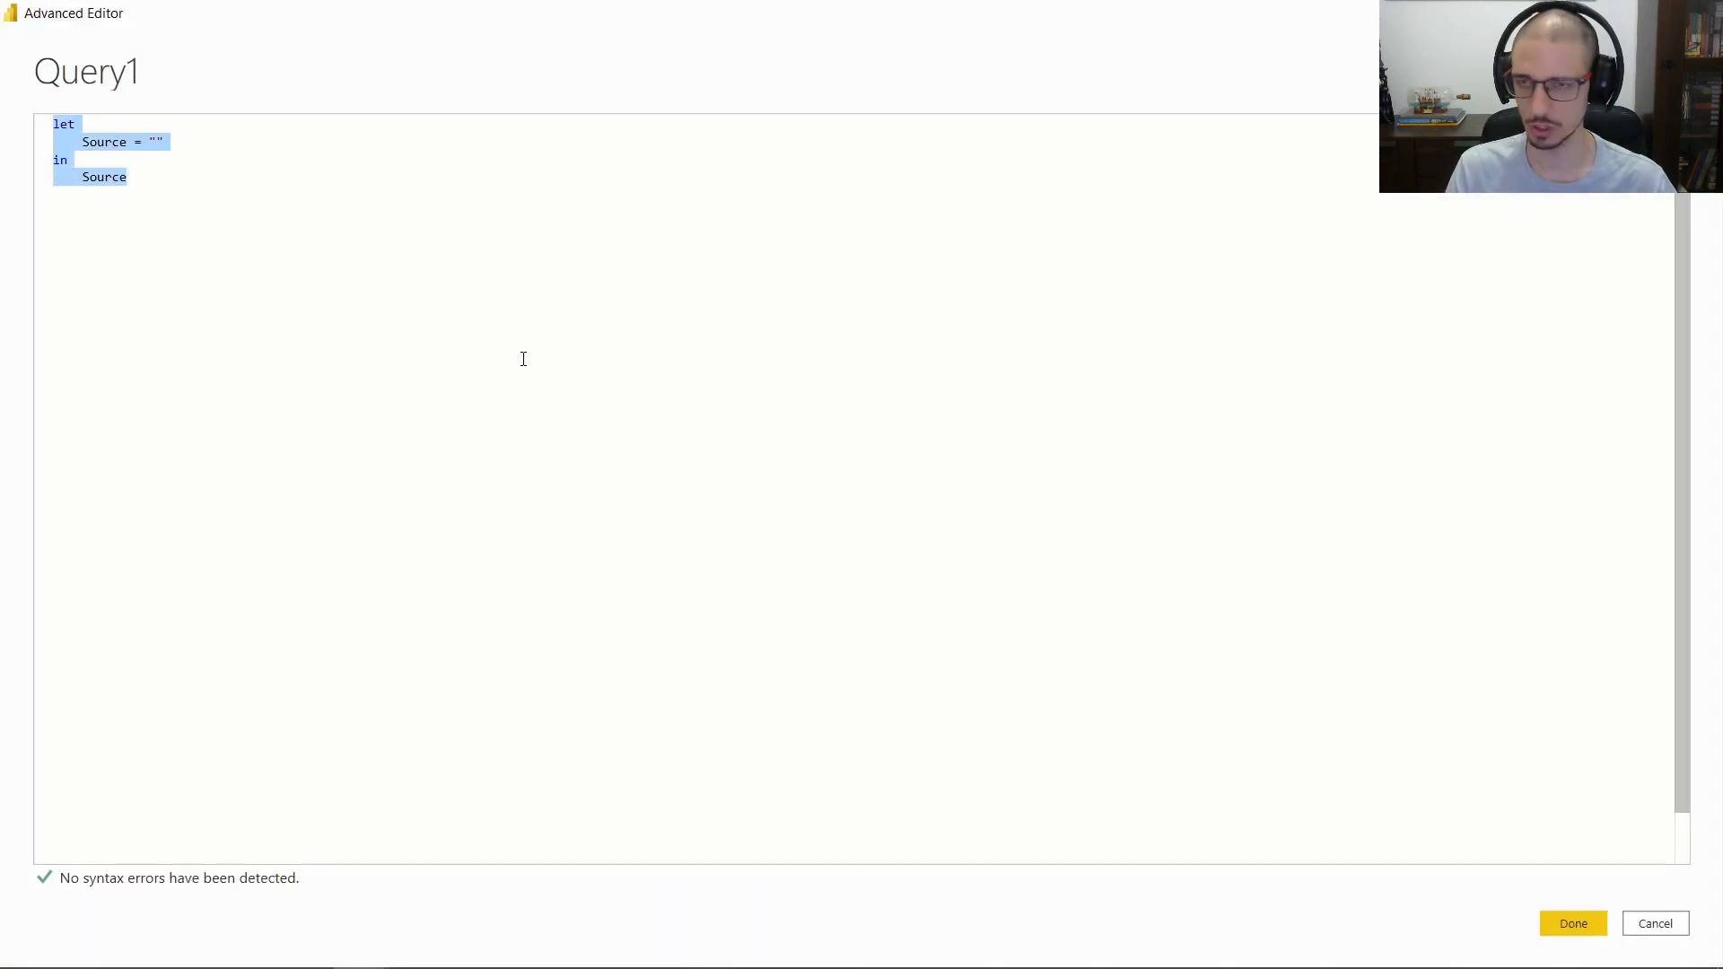
{"action": "type", "text": "(ActualTable as table, TitleTable as table, ReferenceColumn as text) =>  let     Names = Table.Column(TitleTable,ReferenceColumn),     SelectColumns = Table.SelectColumns(ActualTable, Names) in     SelectColumns"}
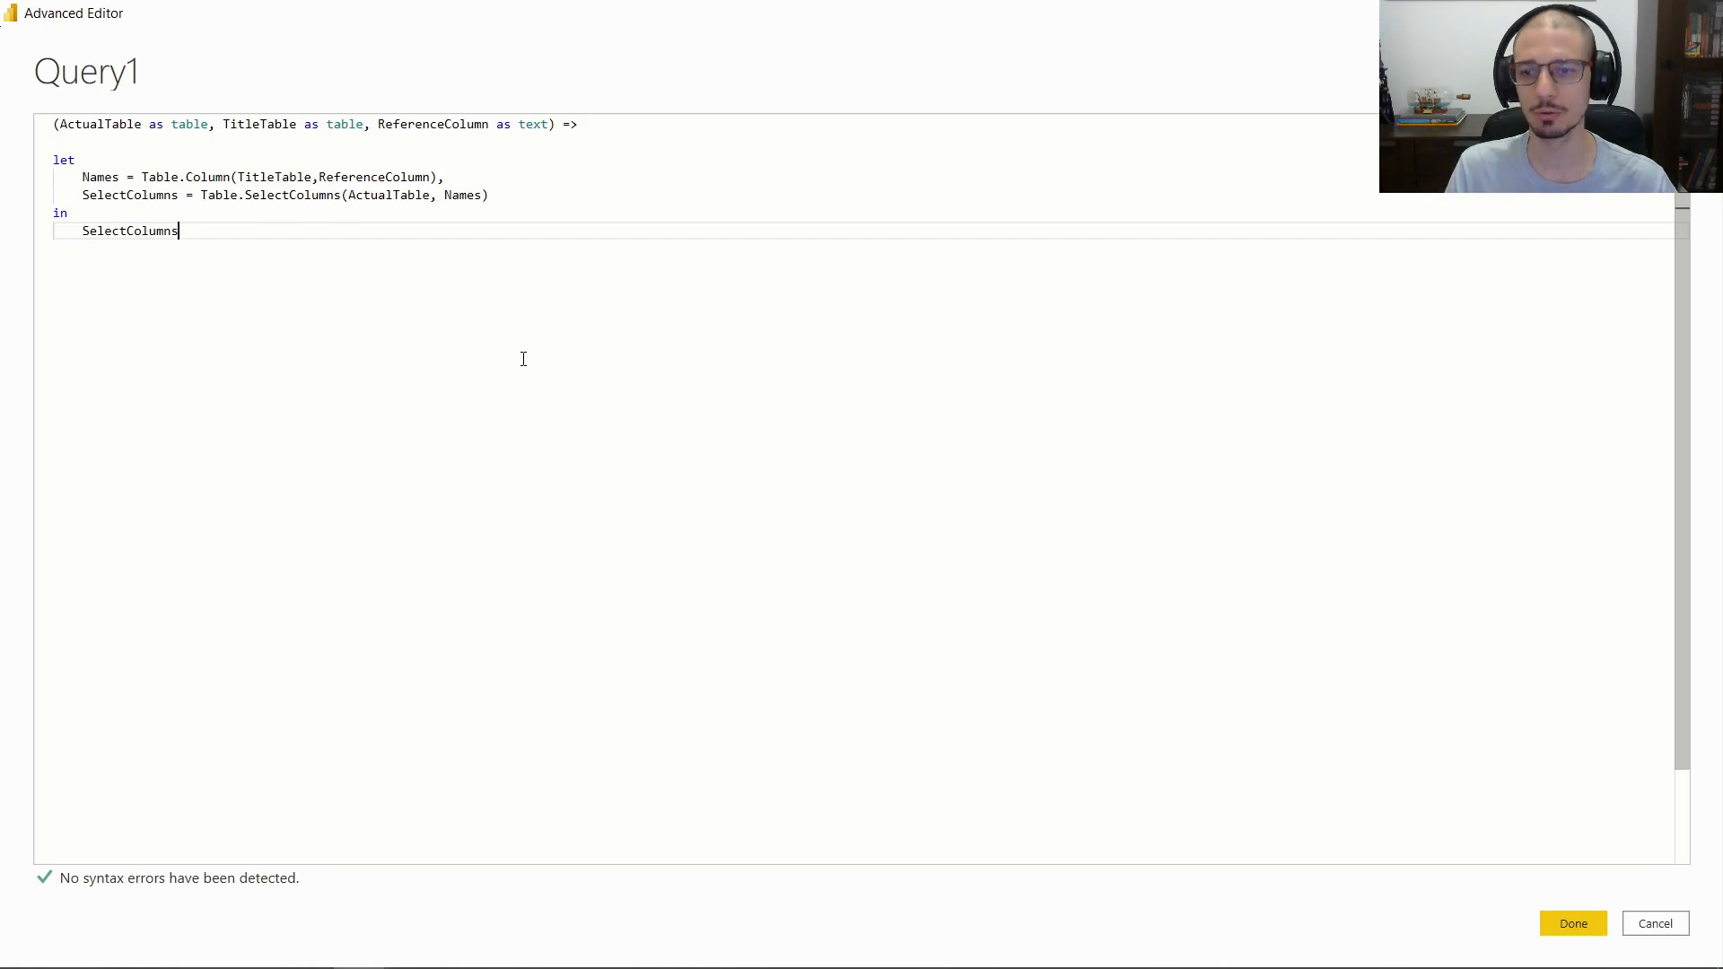
{"action": "left_click", "coordinate": [1573, 924]}
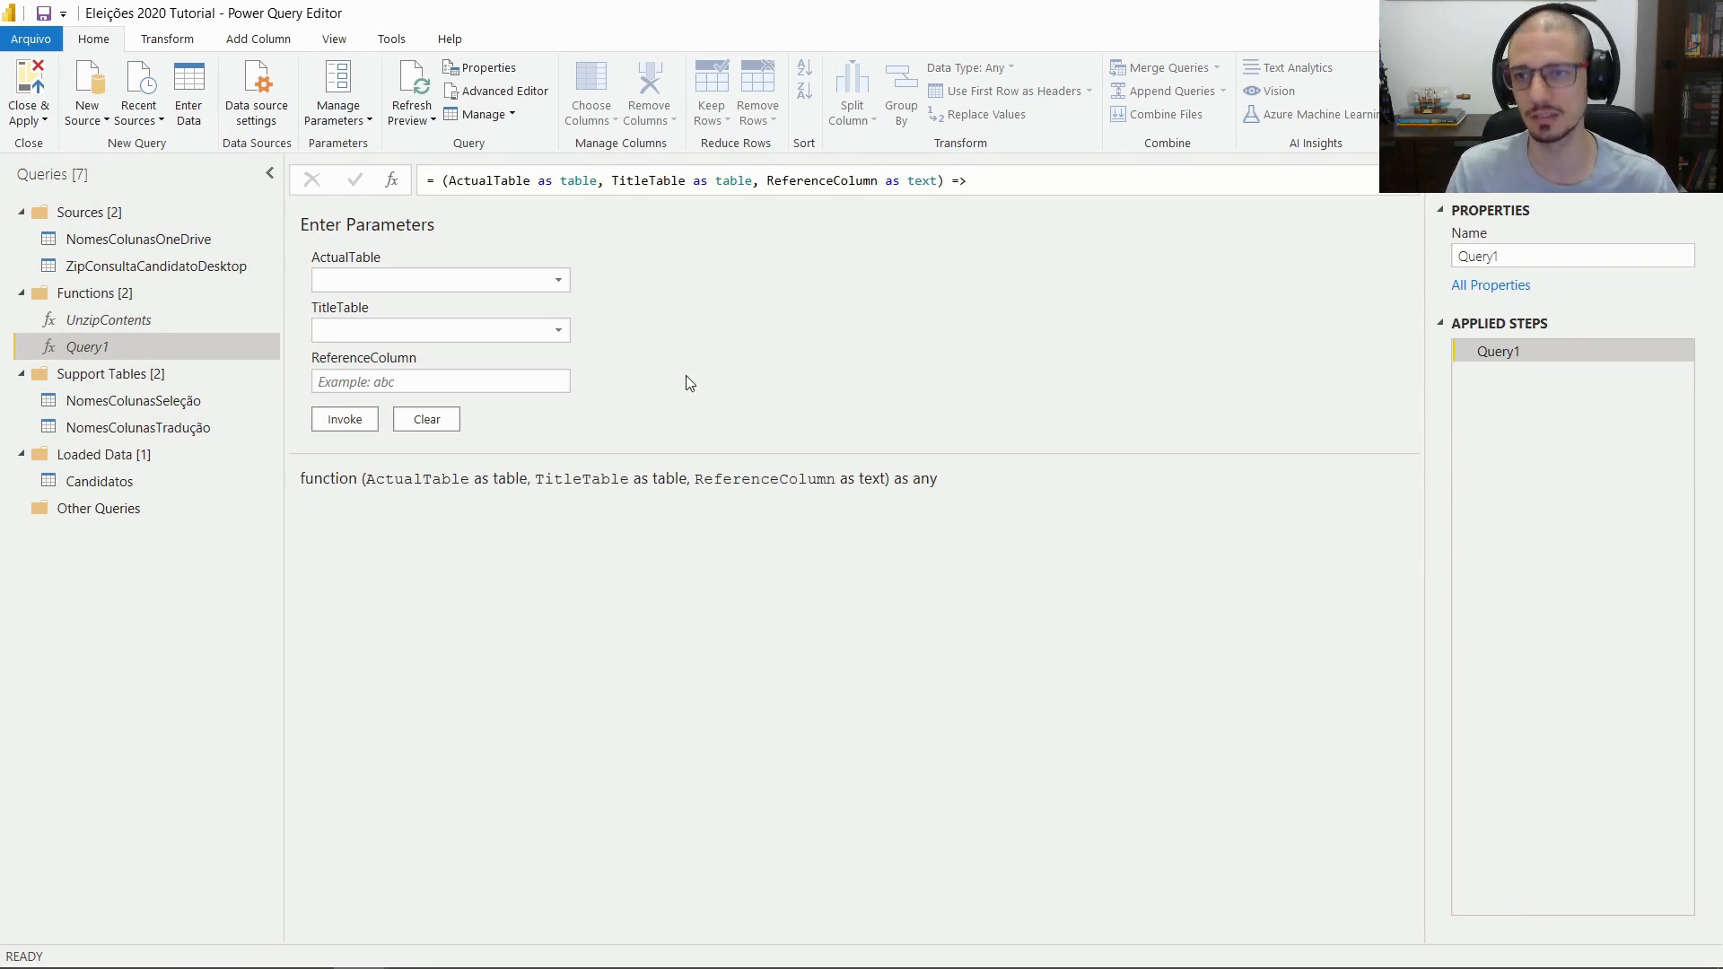
Rename Query1 to SelectColumns, then select the Candidatos query
{"action": "double_click", "coordinate": [142, 350]}
{"action": "type", "text": "Sele"}
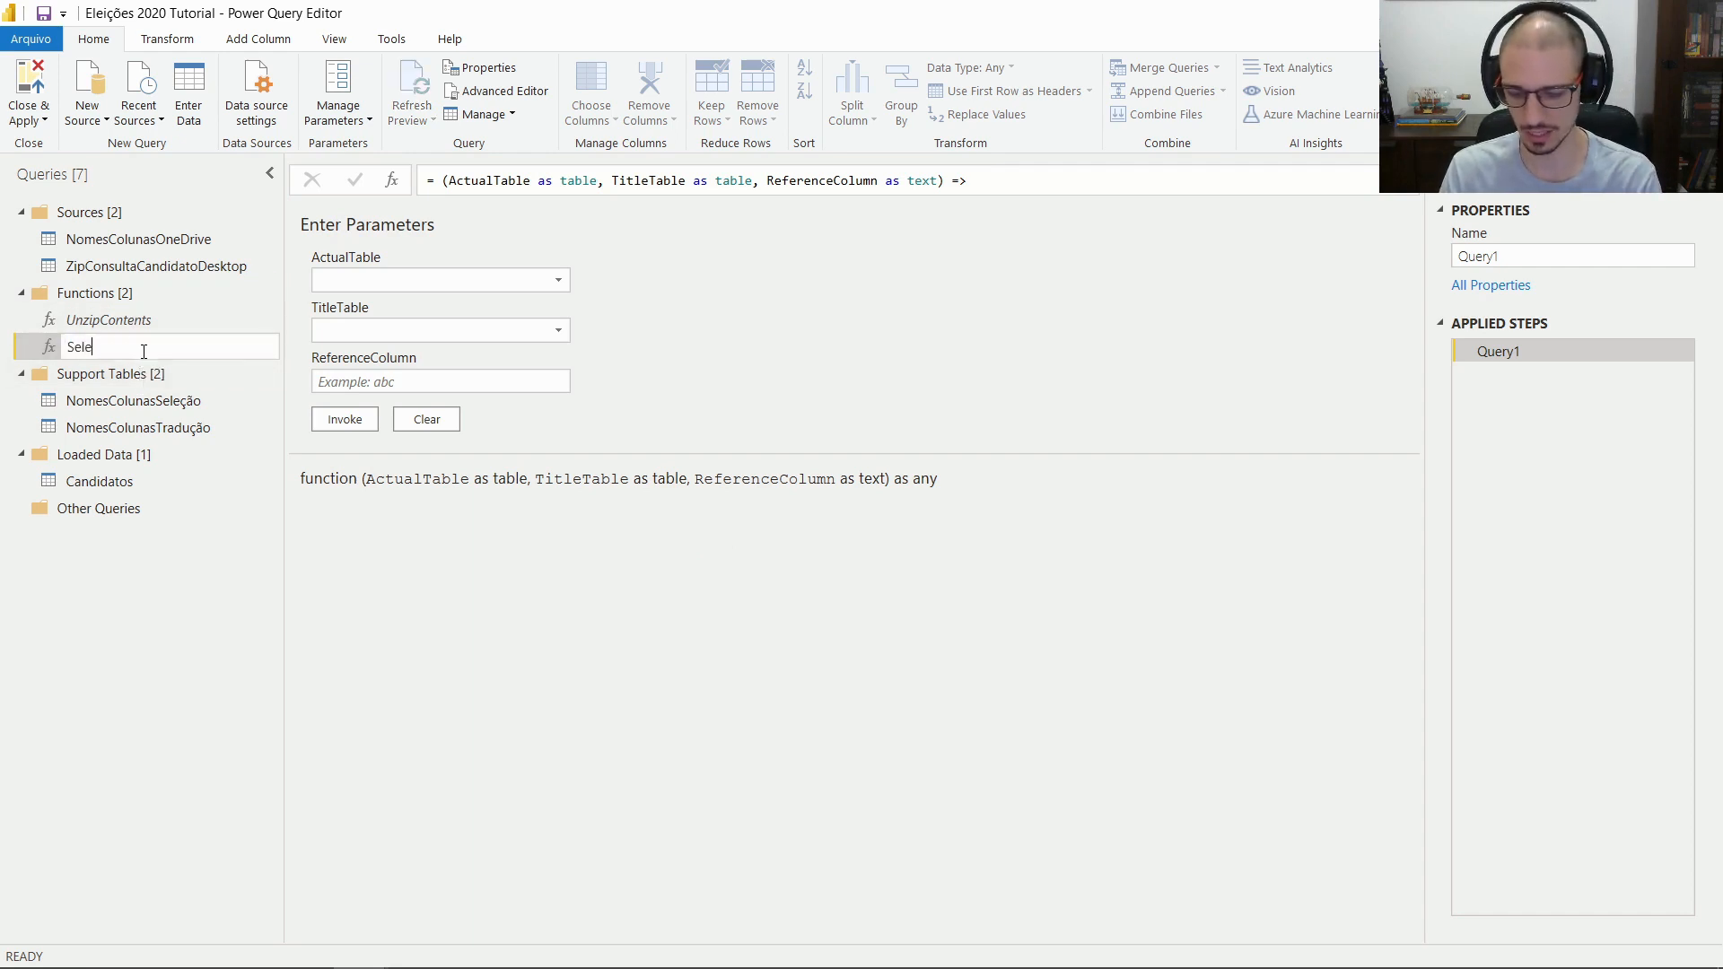
{"action": "type", "text": "ctColumns"}
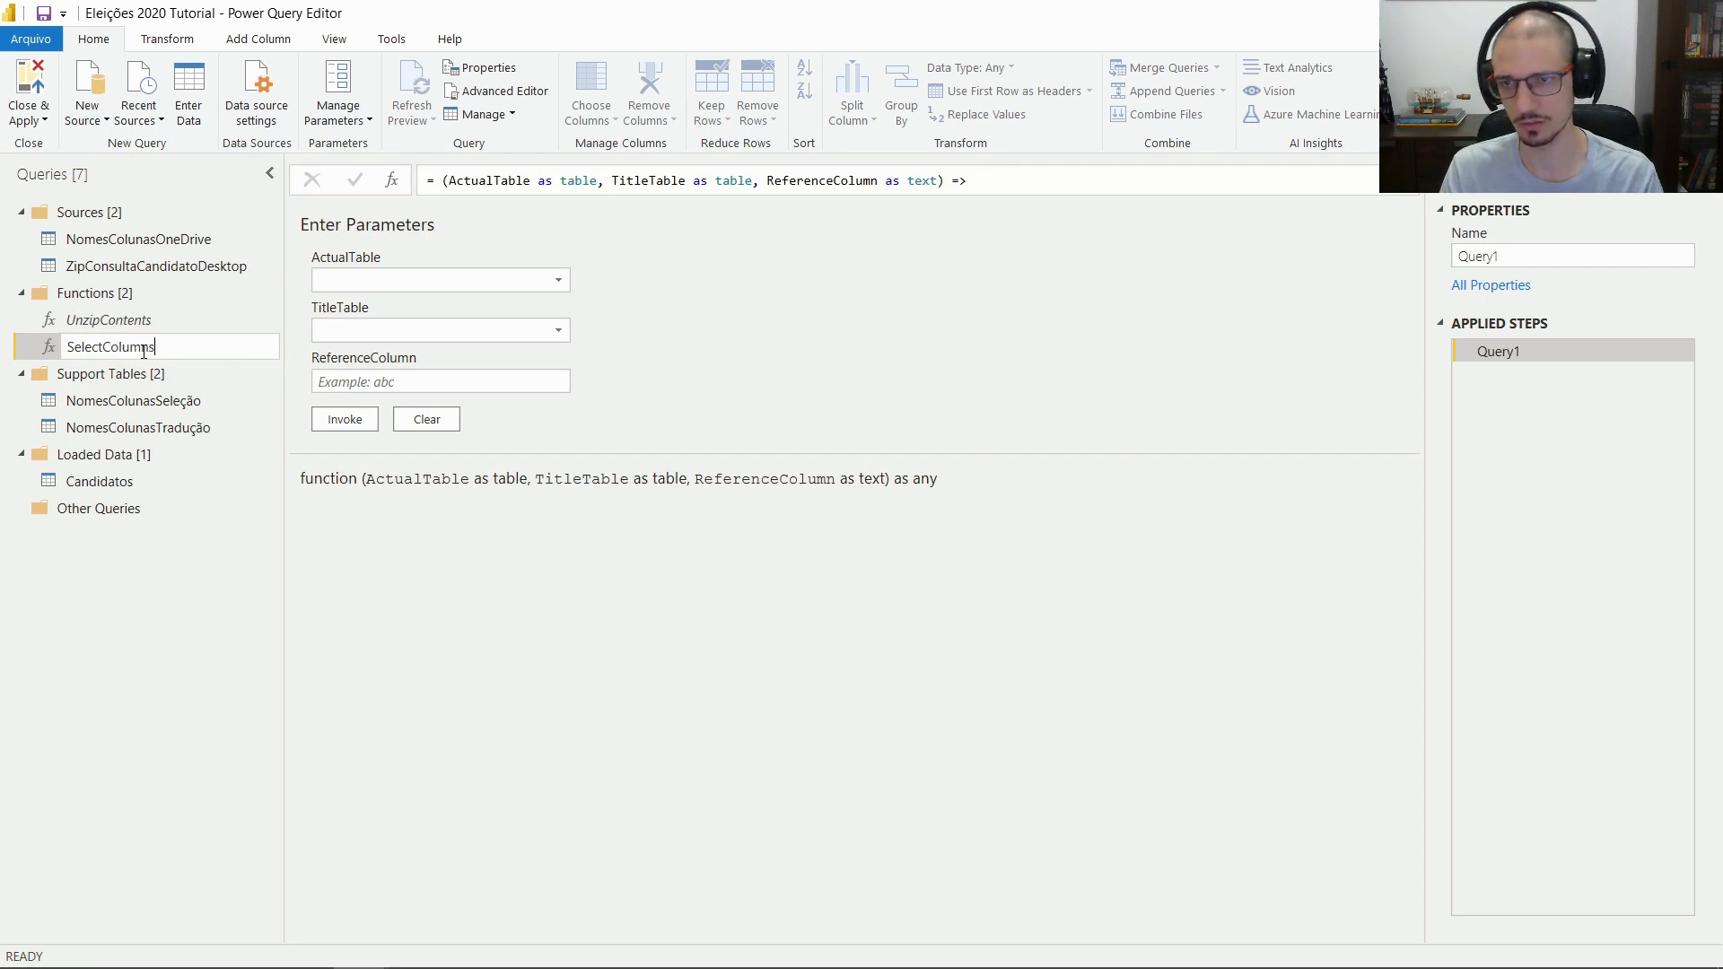
{"action": "key", "text": "Return"}
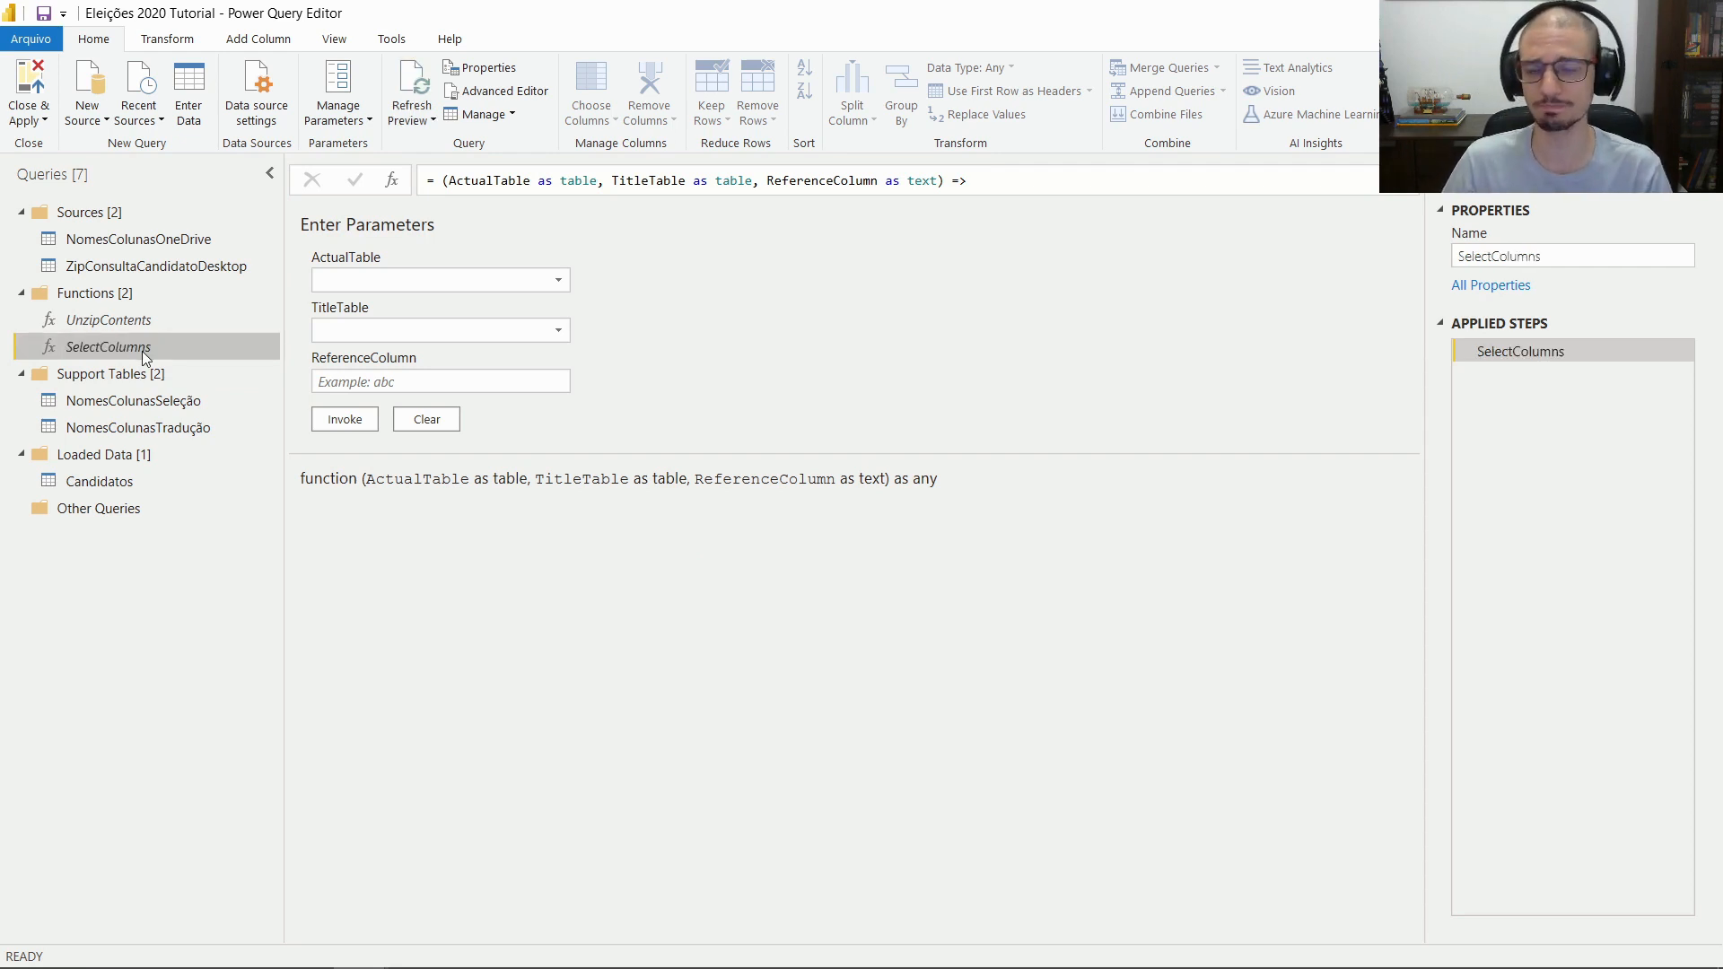
{"action": "left_click", "coordinate": [98, 481]}
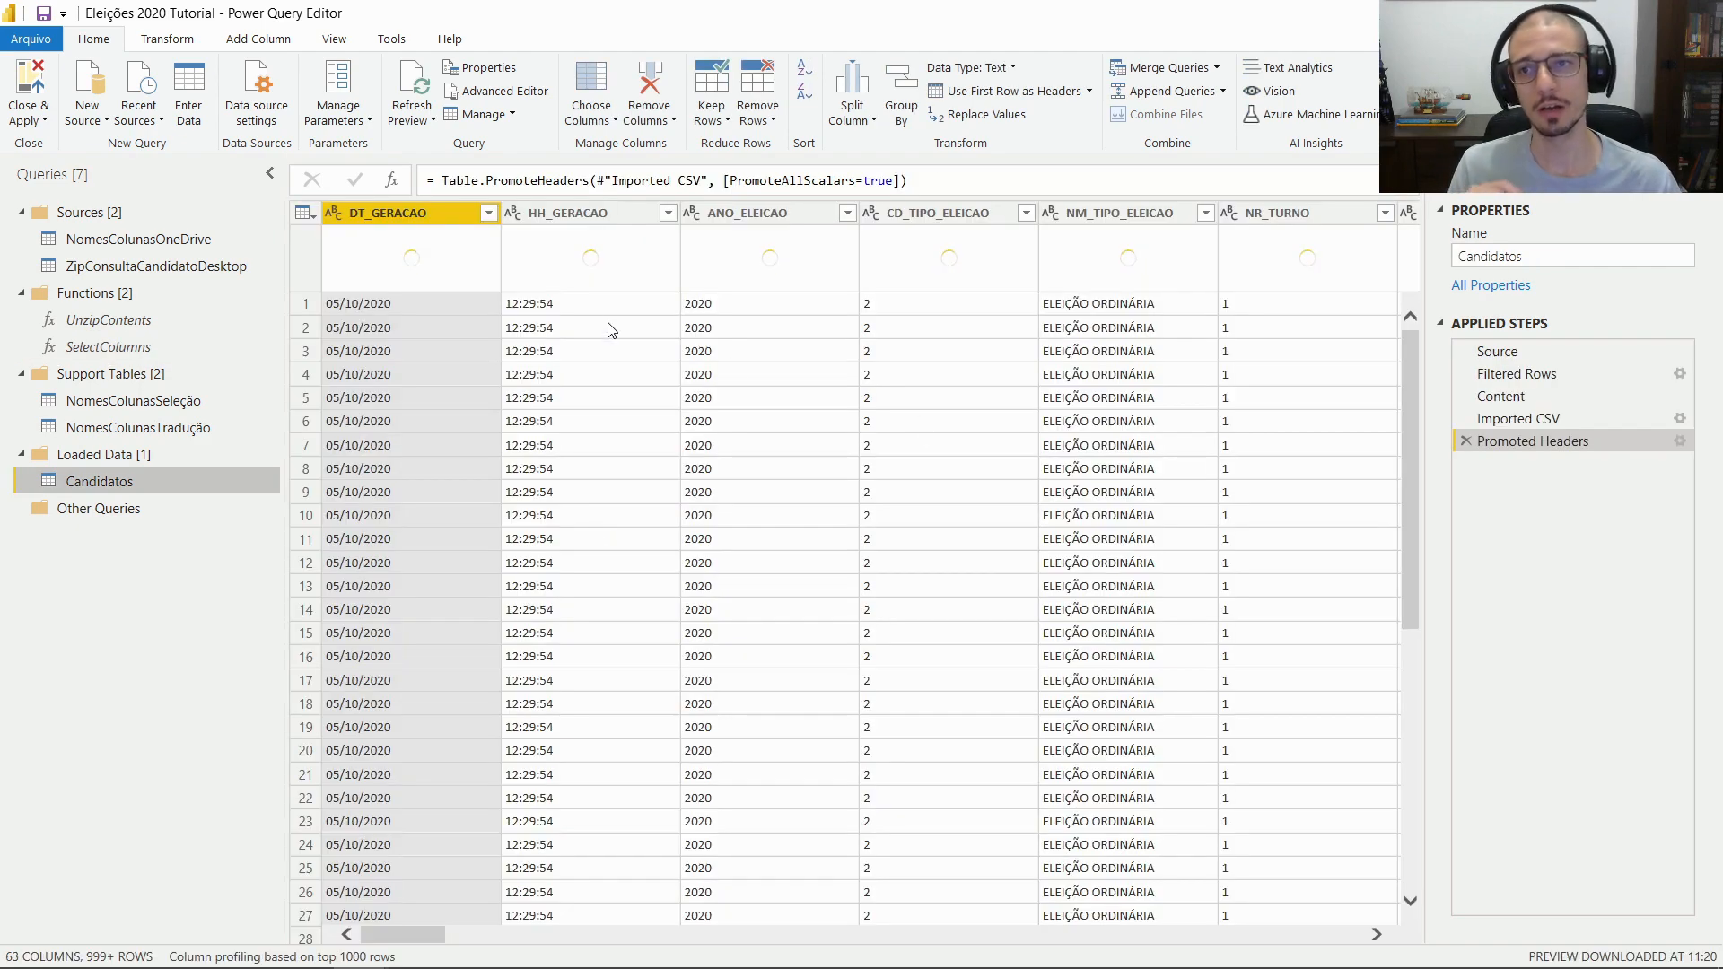
Insert a new Custom1 step after the Promoted Headers step in Candidatos
{"action": "right_click", "coordinate": [1576, 444]}
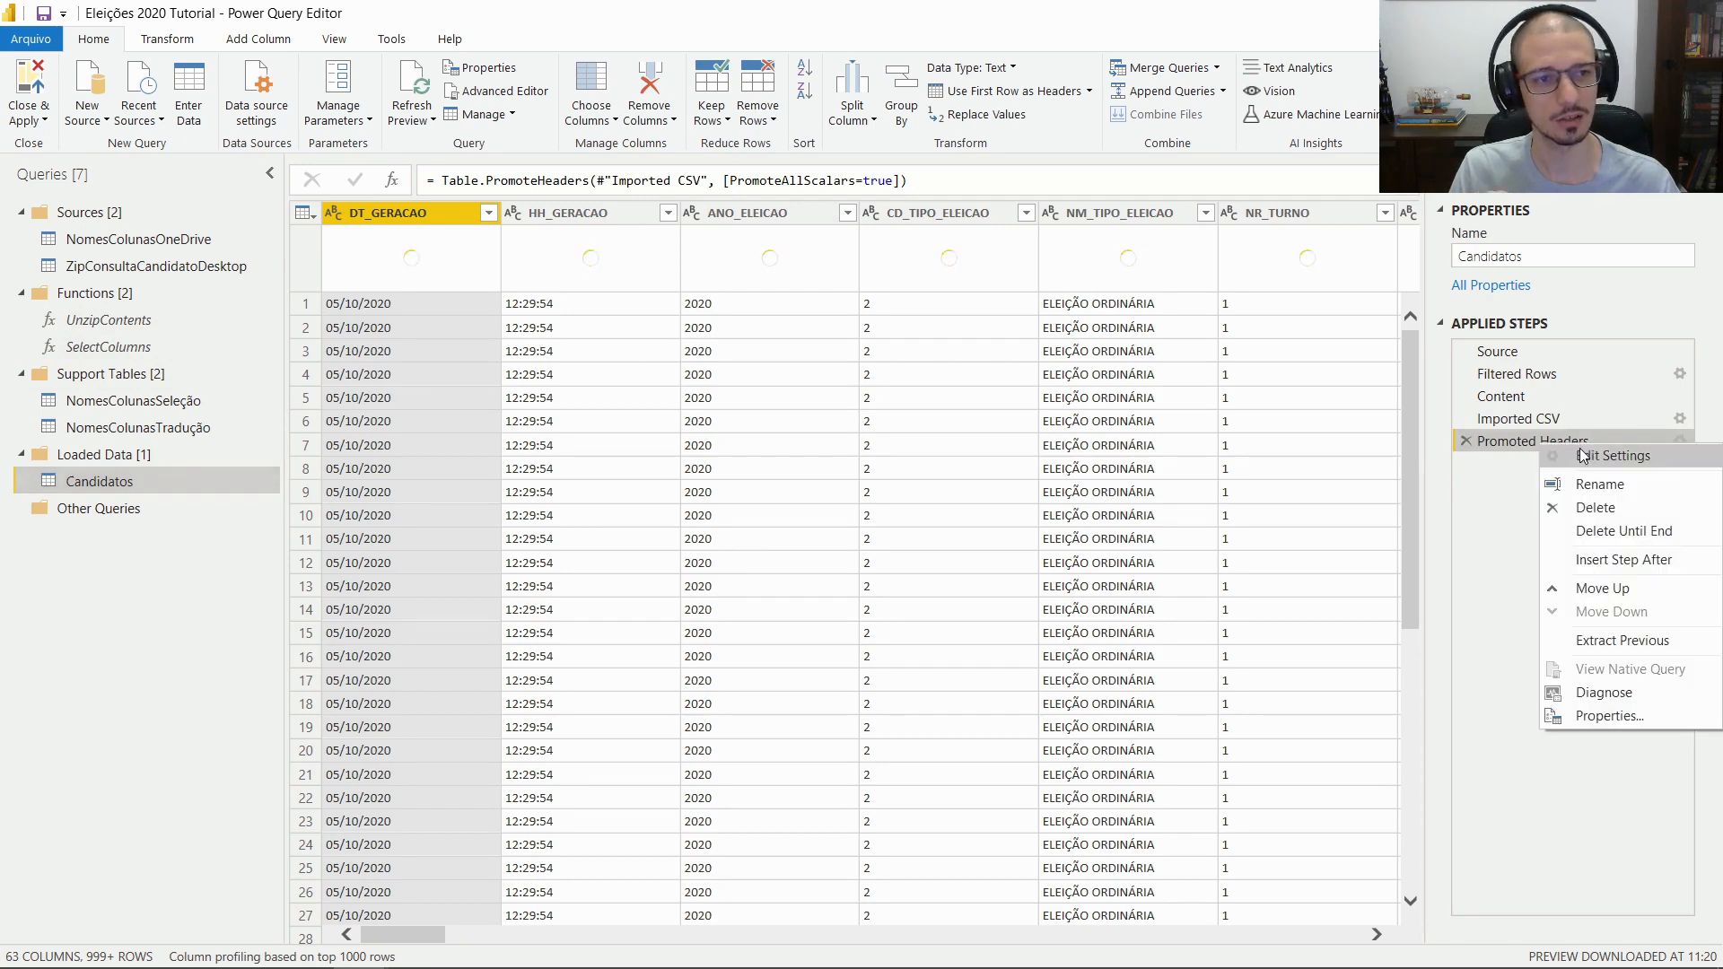
{"action": "left_click", "coordinate": [1482, 497]}
{"action": "right_click", "coordinate": [1514, 443]}
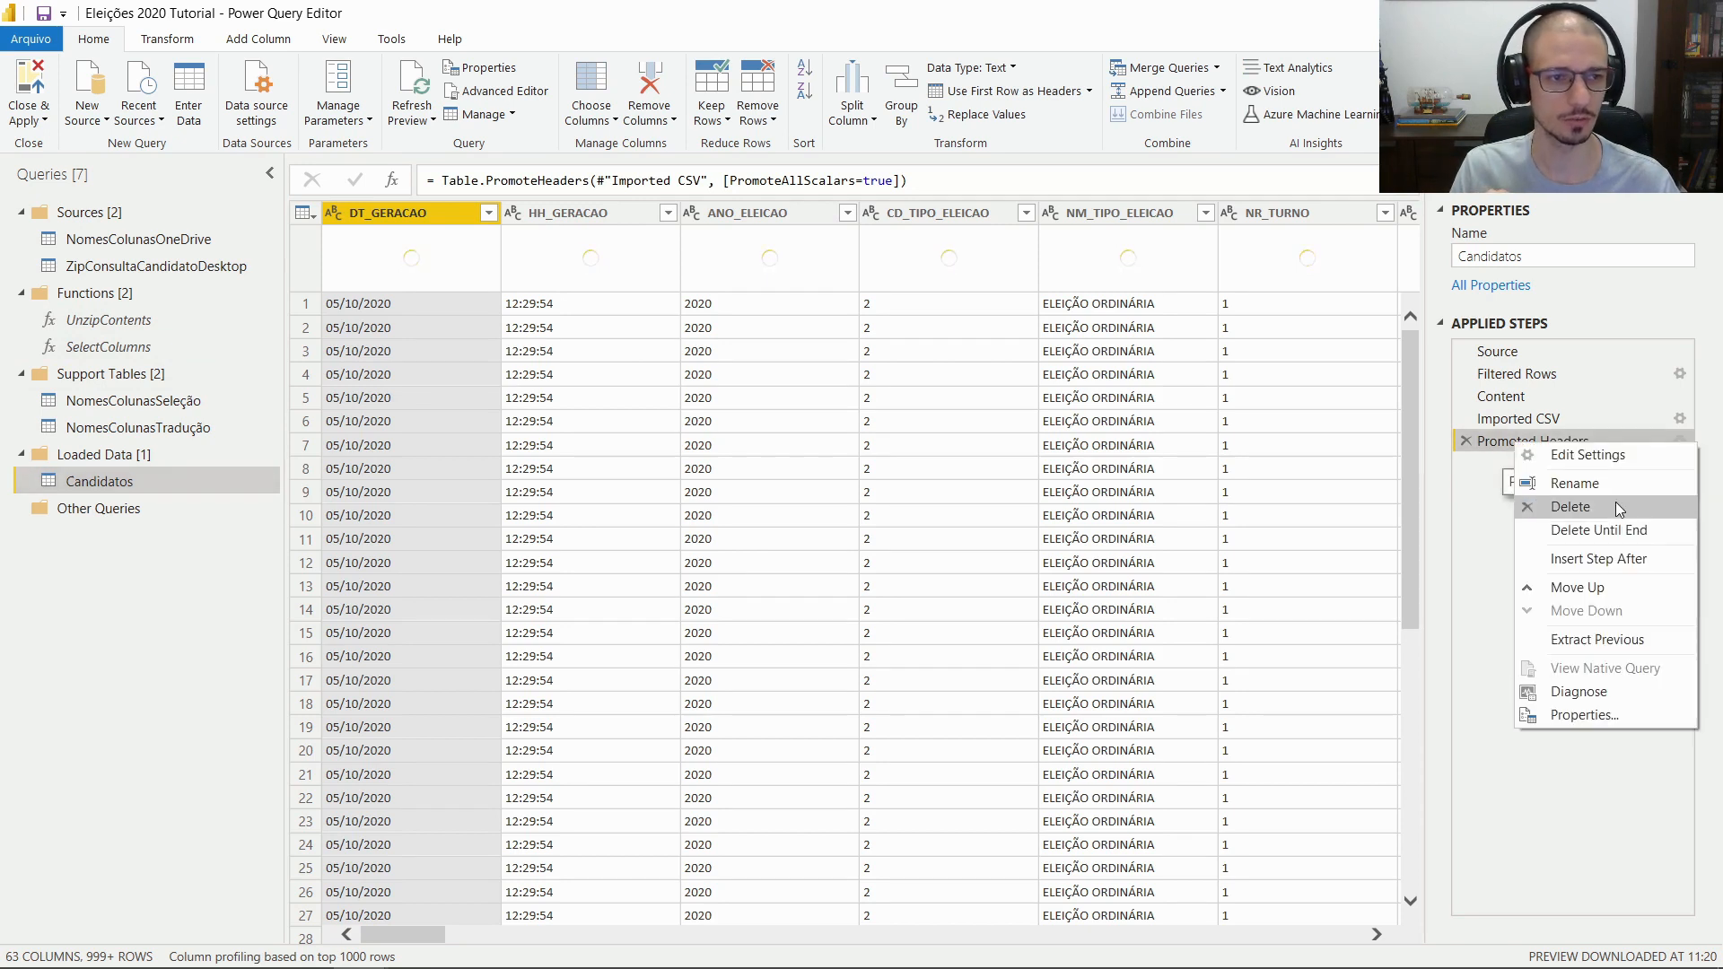
{"action": "left_click", "coordinate": [1596, 560]}
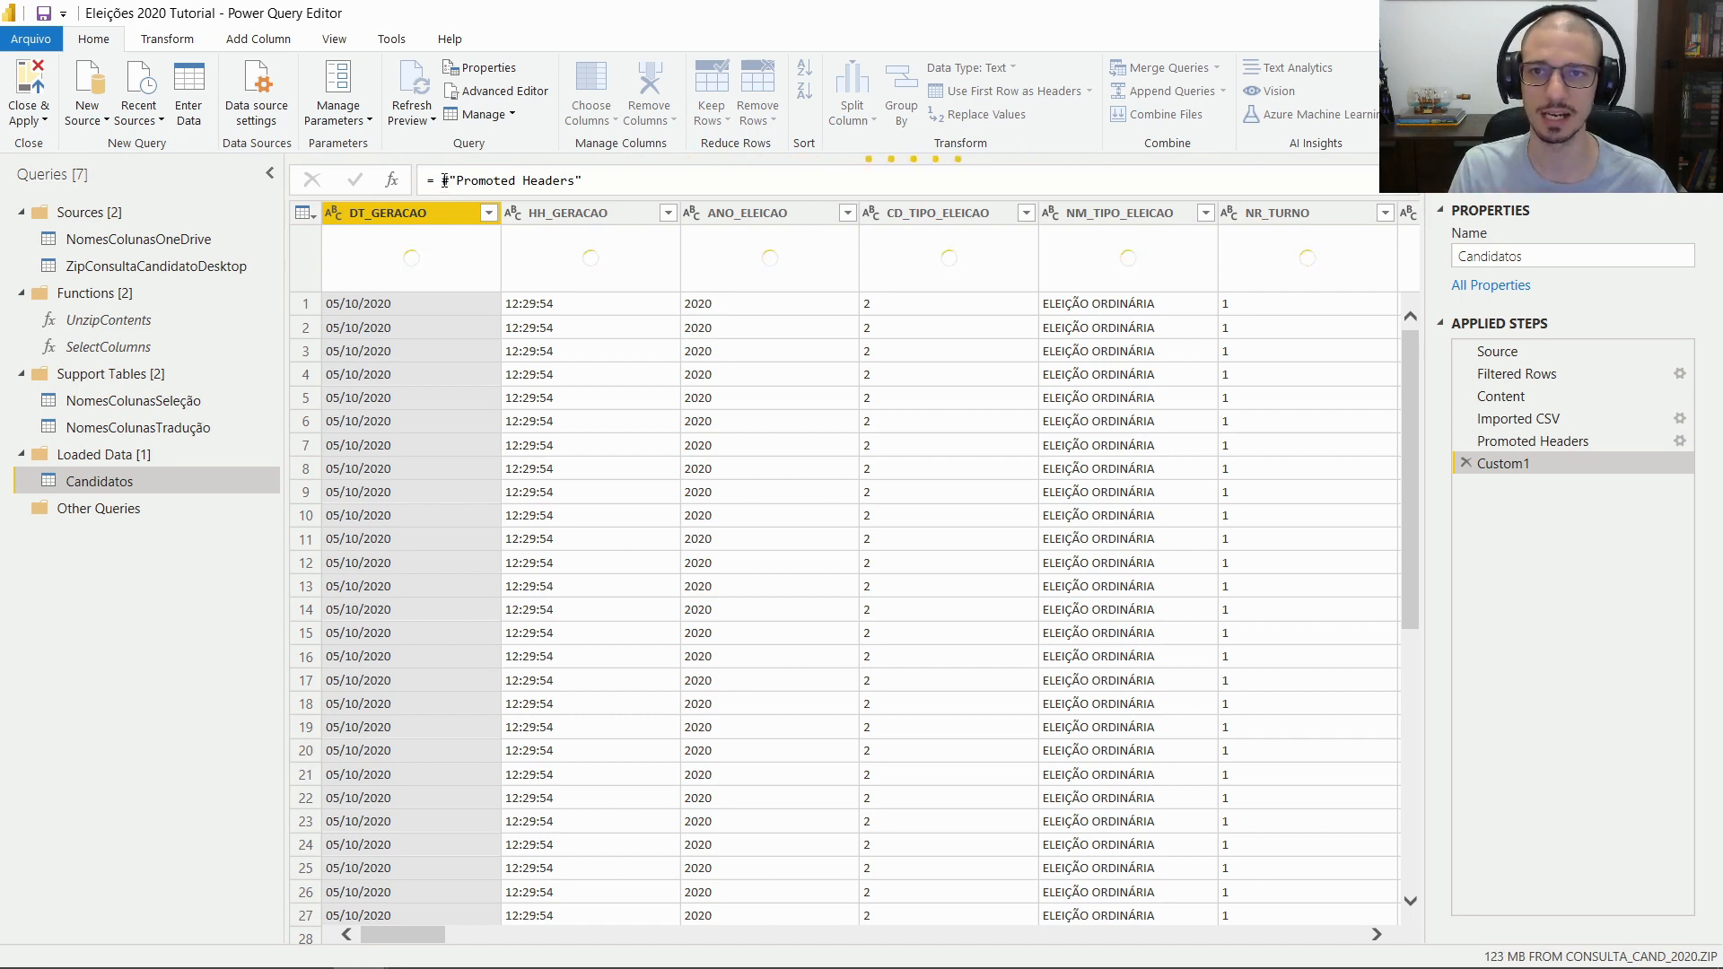
Set the step formula to SelectColumns(#"Promoted Headers",NomesColunasSeleção," and commit it
{"action": "left_click", "coordinate": [441, 181]}
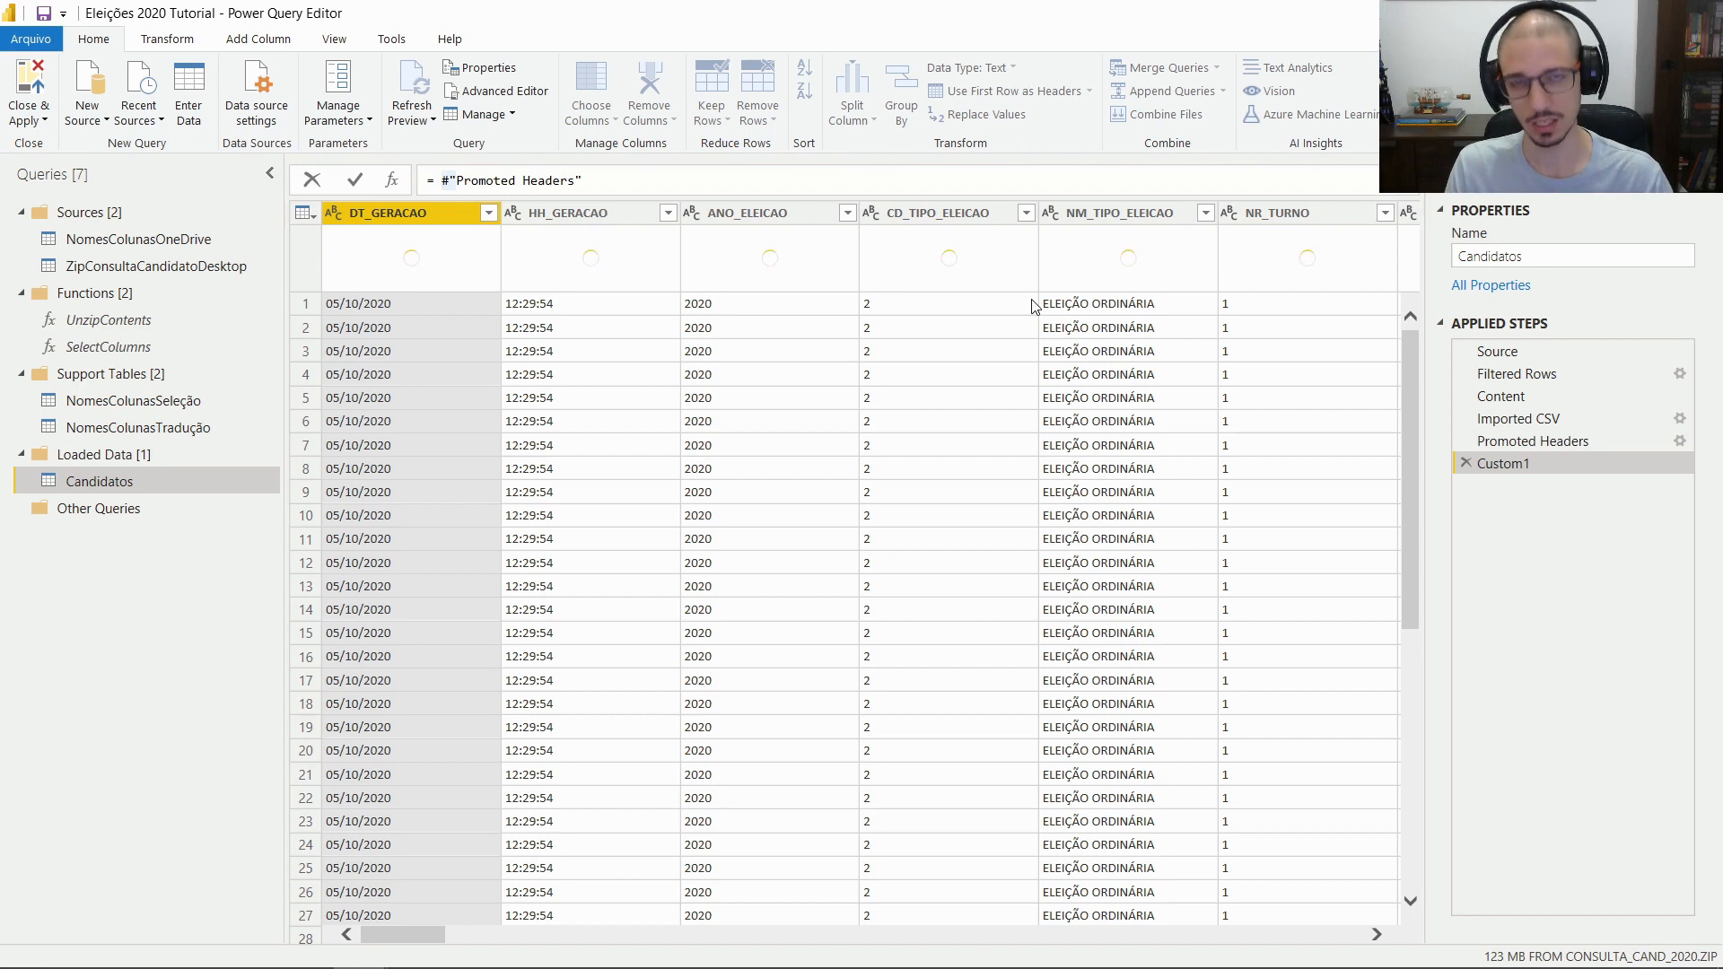
{"action": "type", "text": "S"}
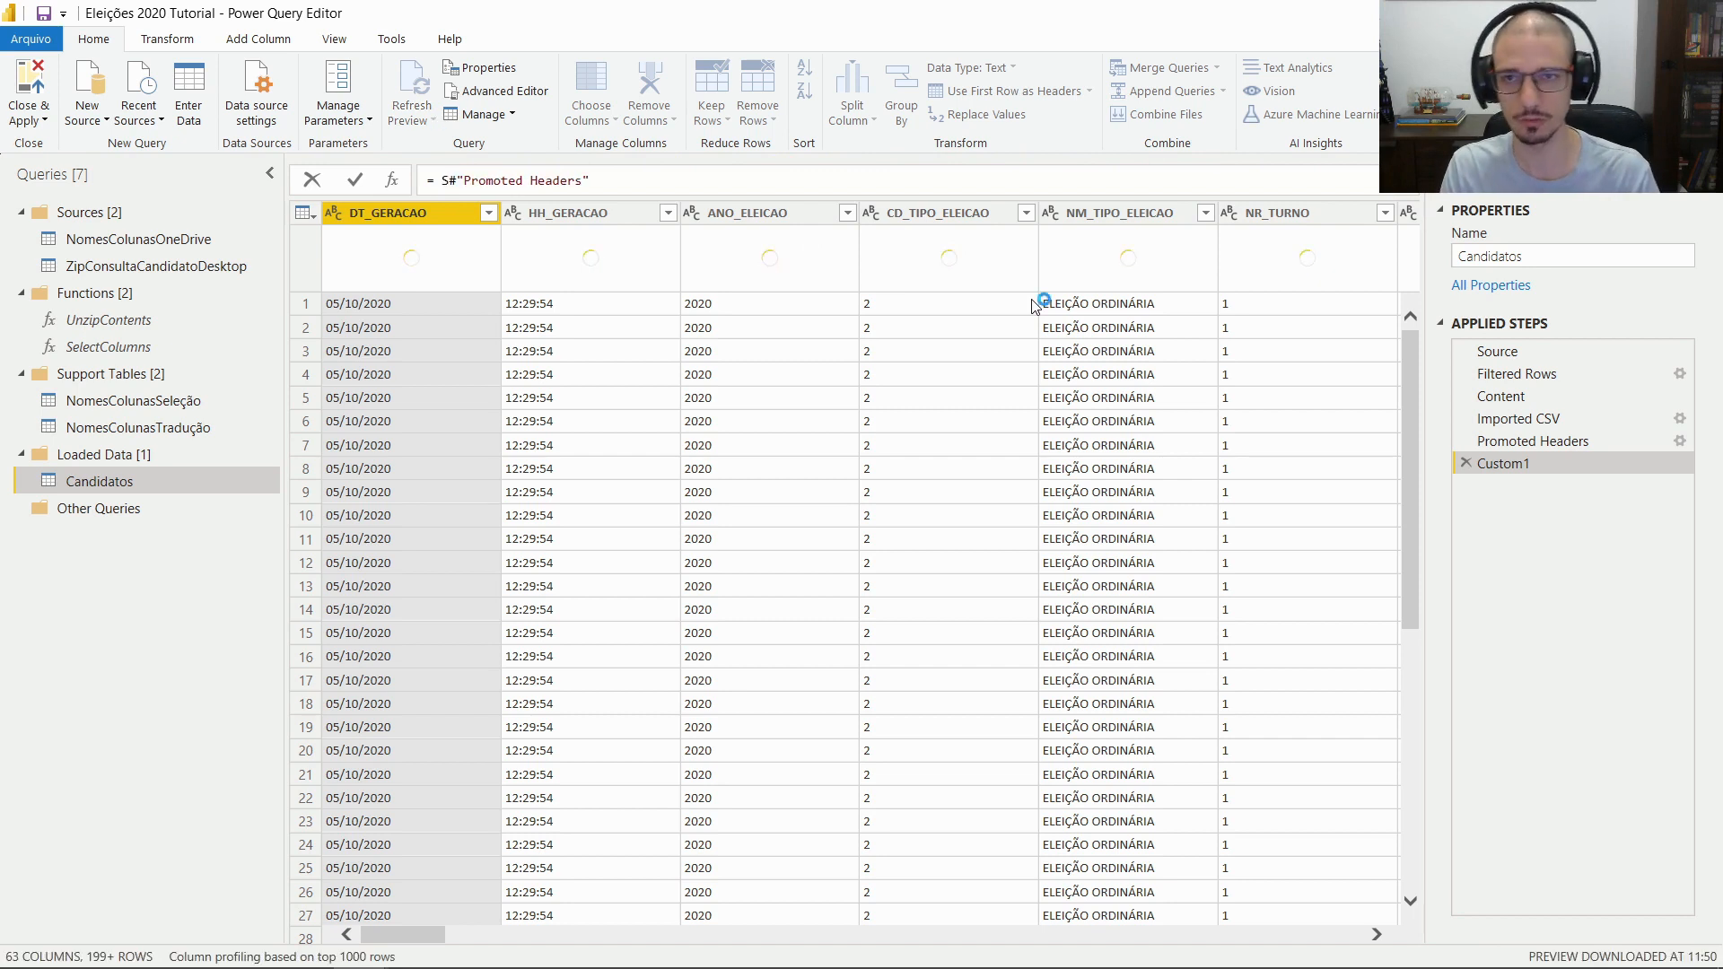
{"action": "type", "text": "elec"}
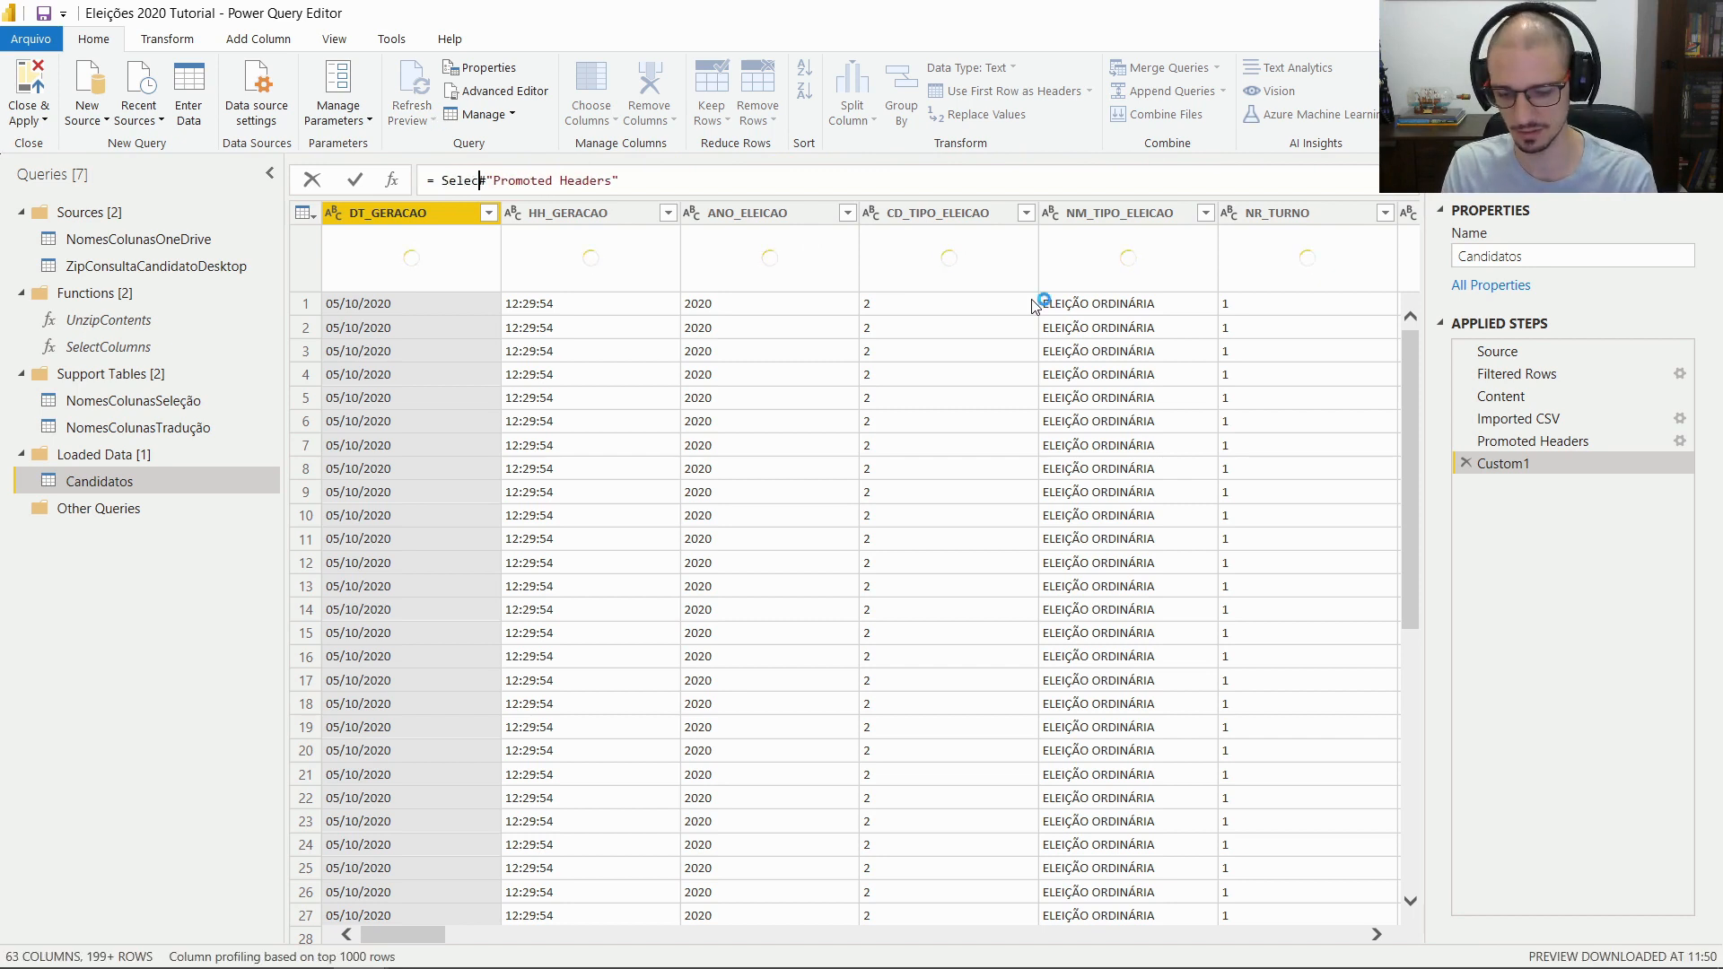
{"action": "type", "text": "tColumns"}
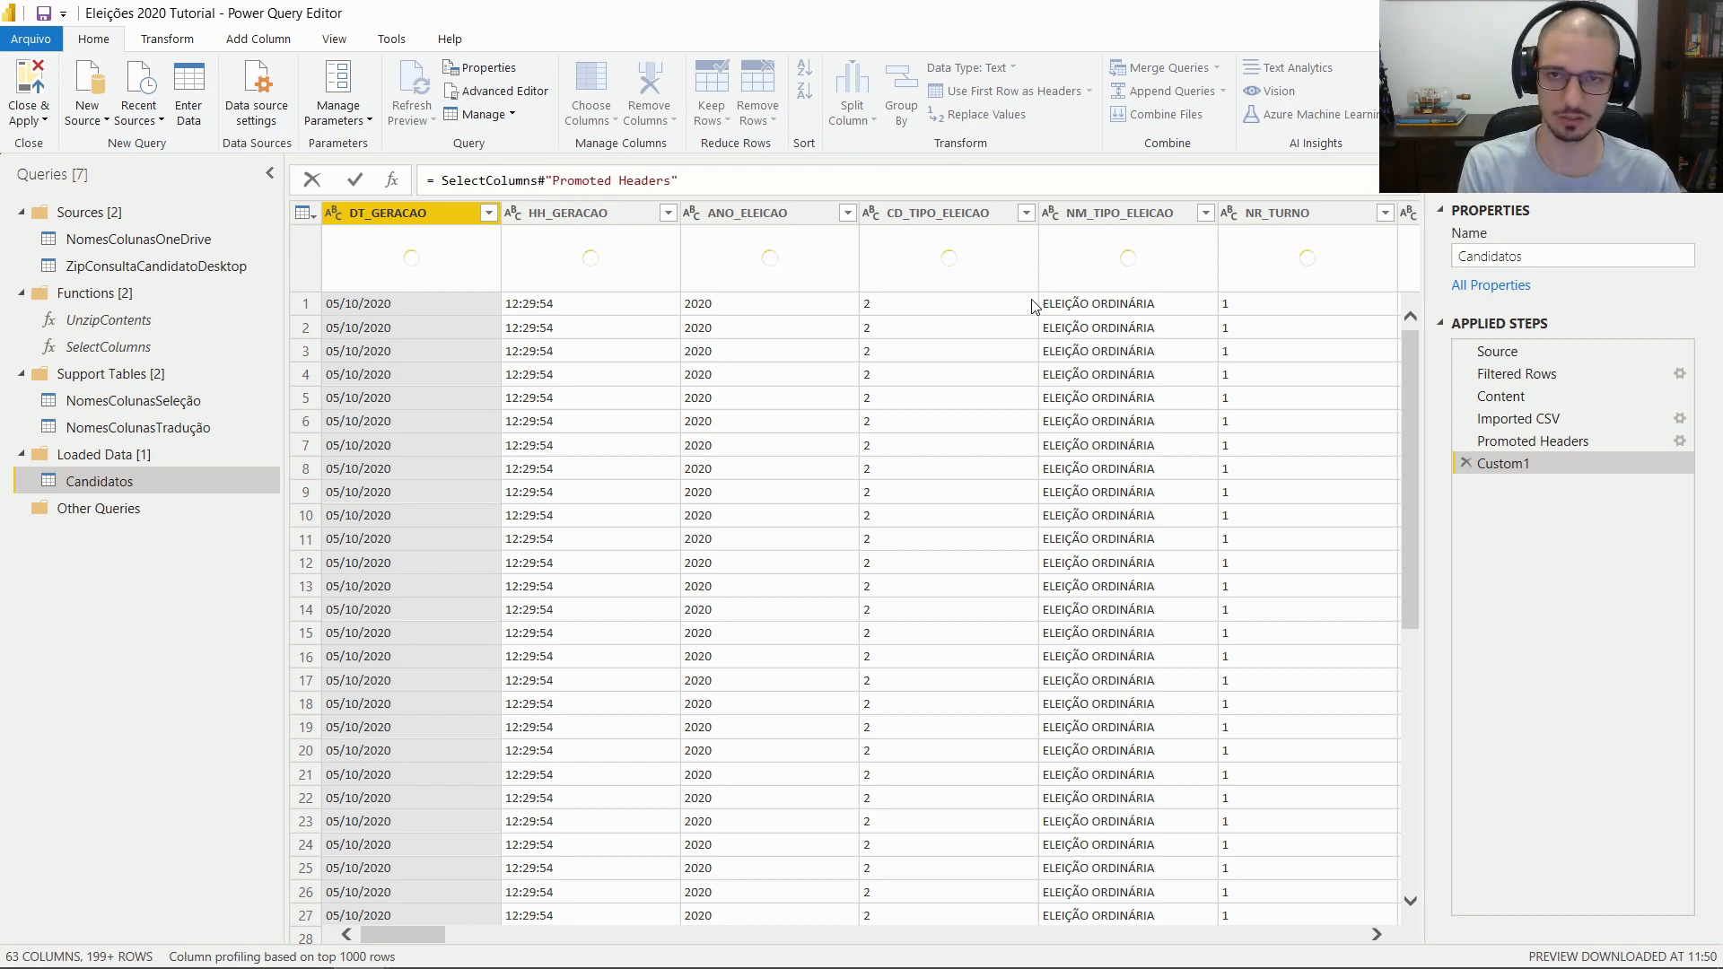
{"action": "type", "text": "("}
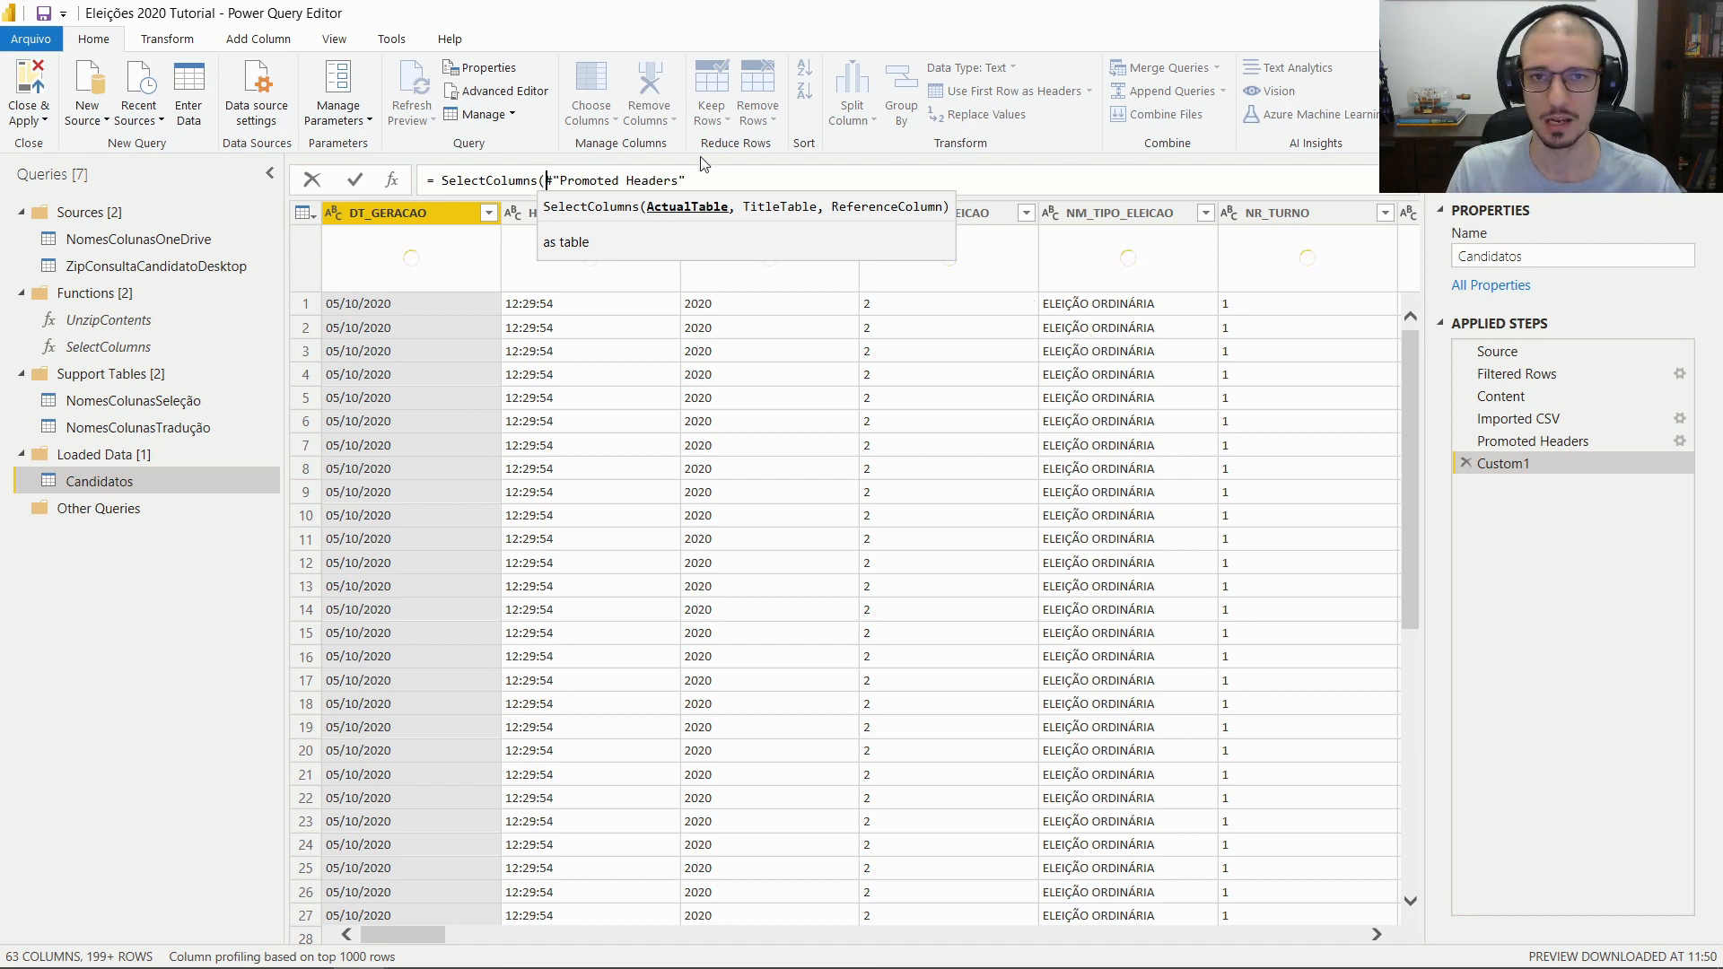
{"action": "left_click", "coordinate": [706, 180]}
{"action": "type", "text": ","}
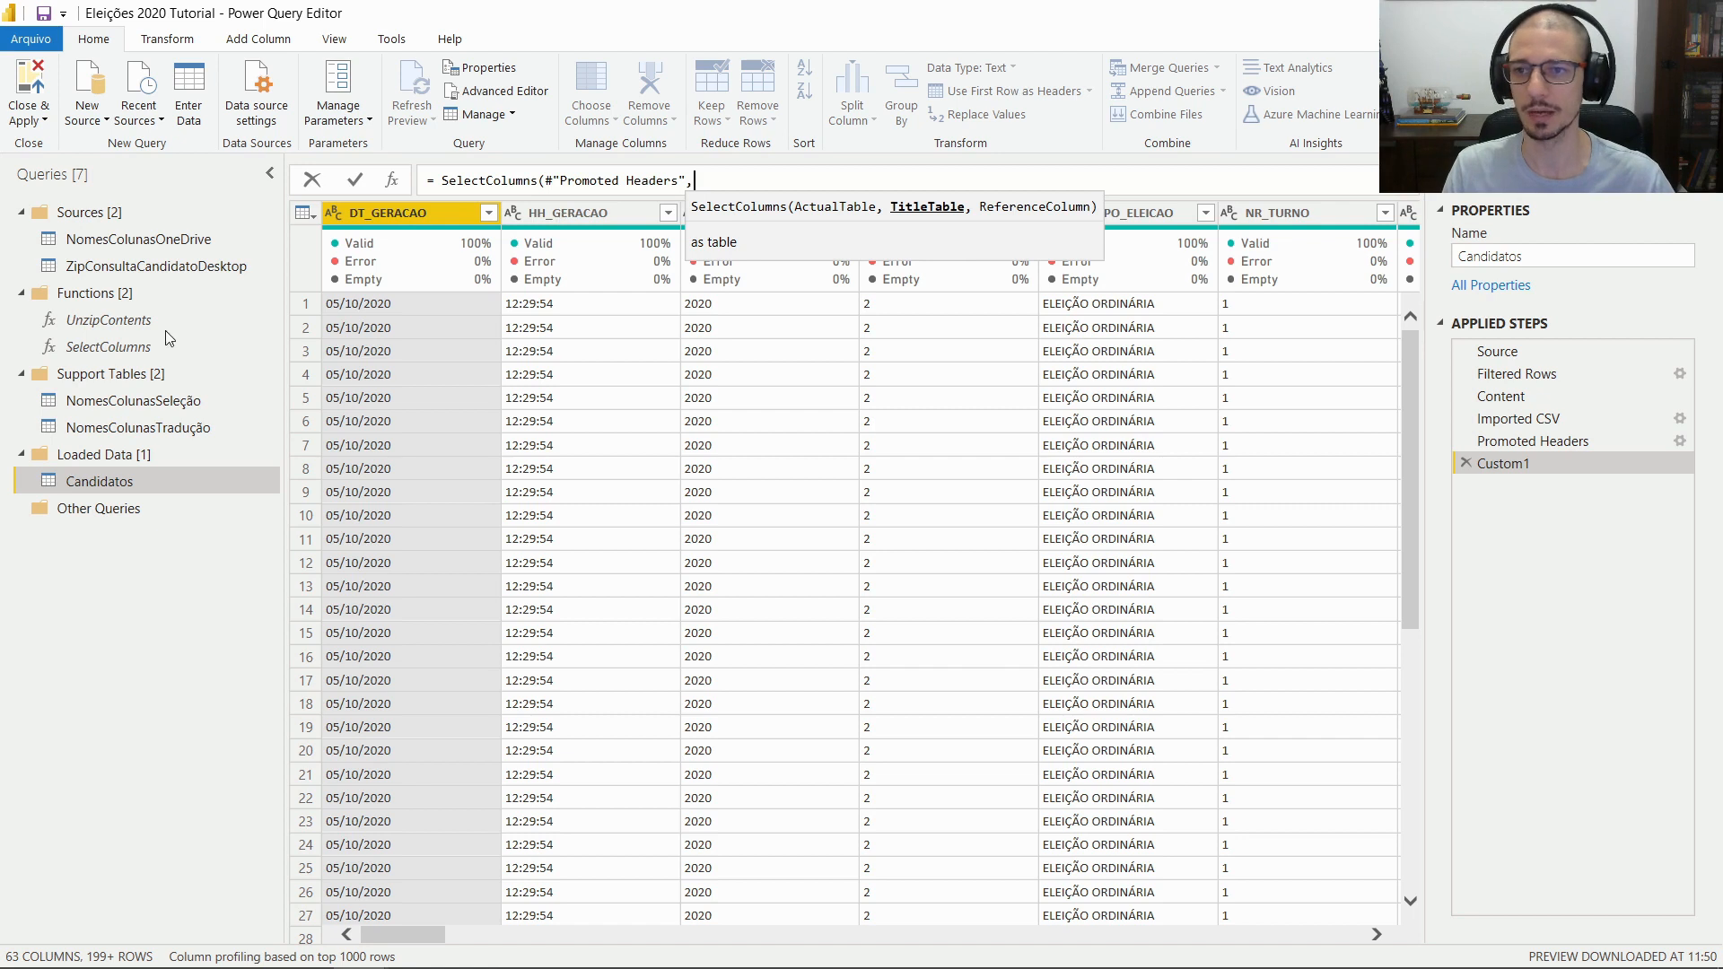
{"action": "type", "text": "Nomes"}
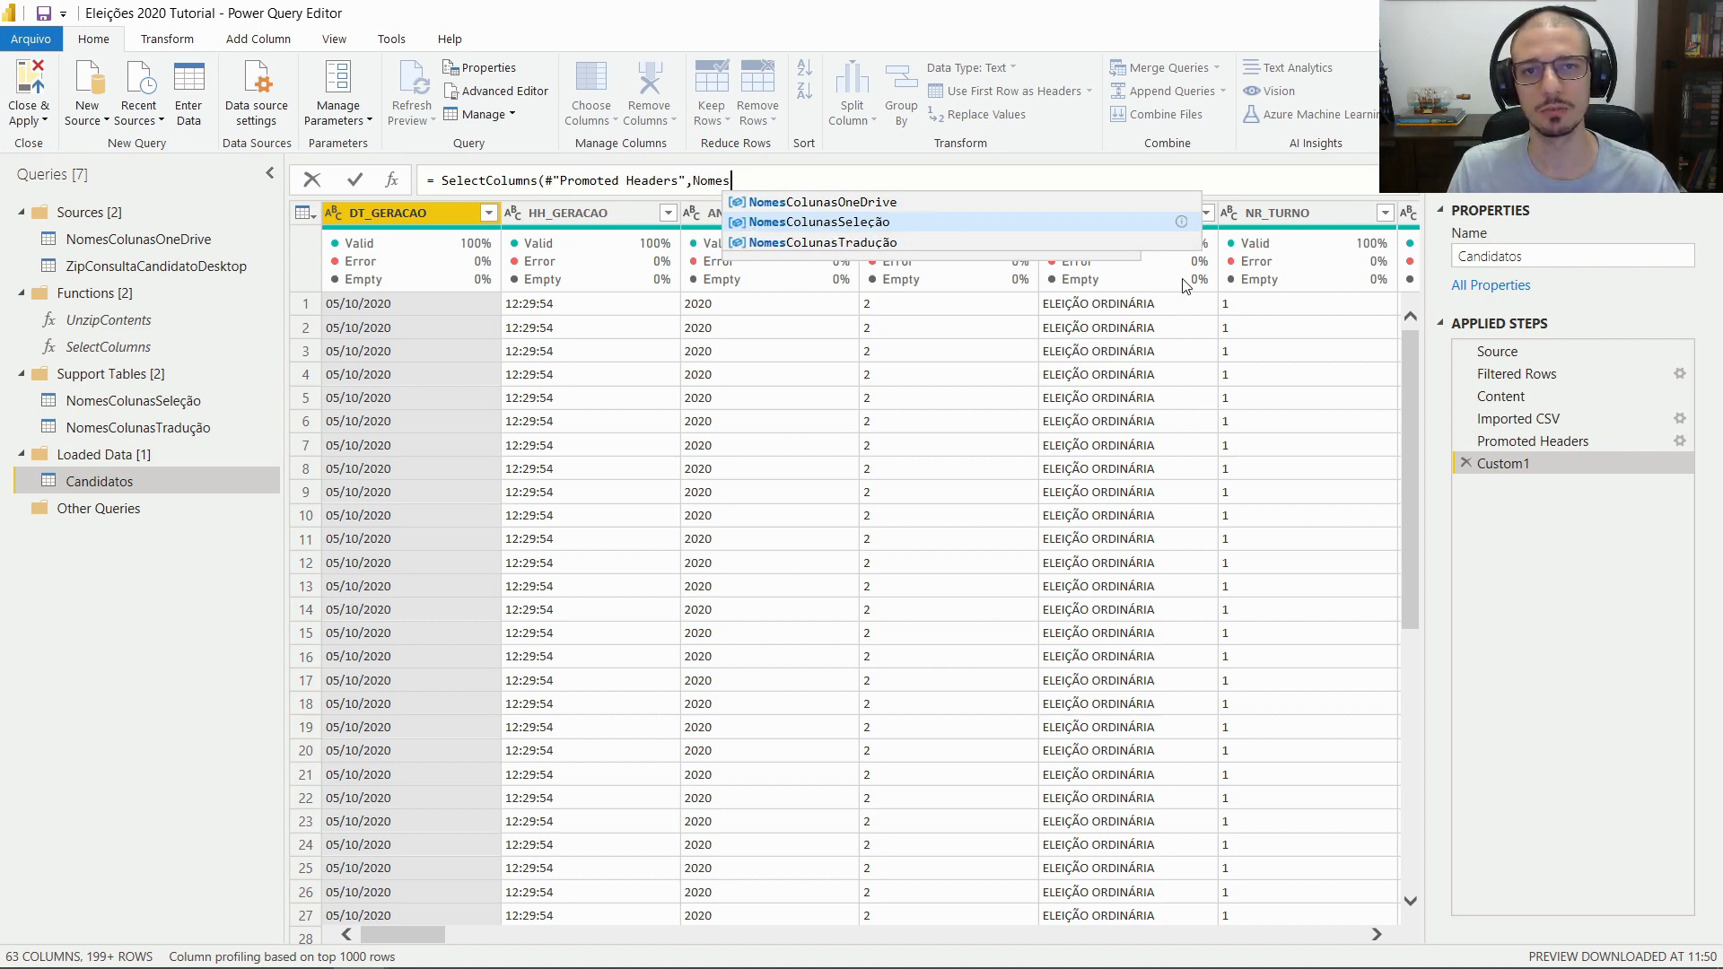
{"action": "key", "text": "Tab"}
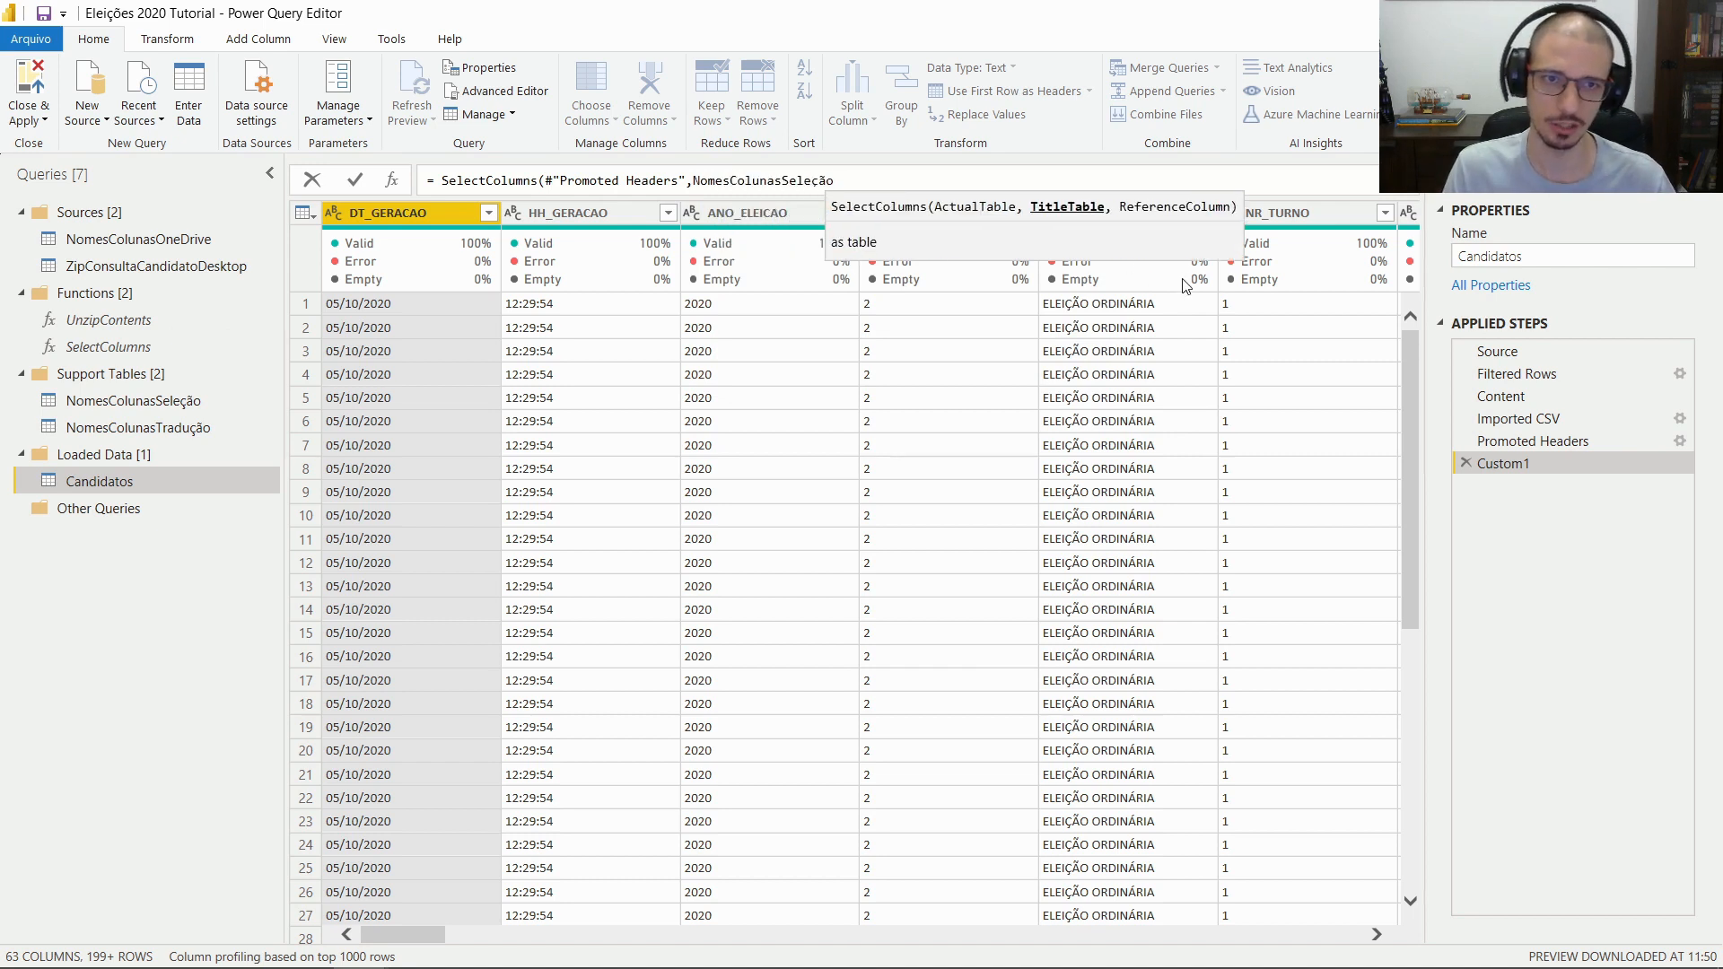
{"action": "type", "text": ","}
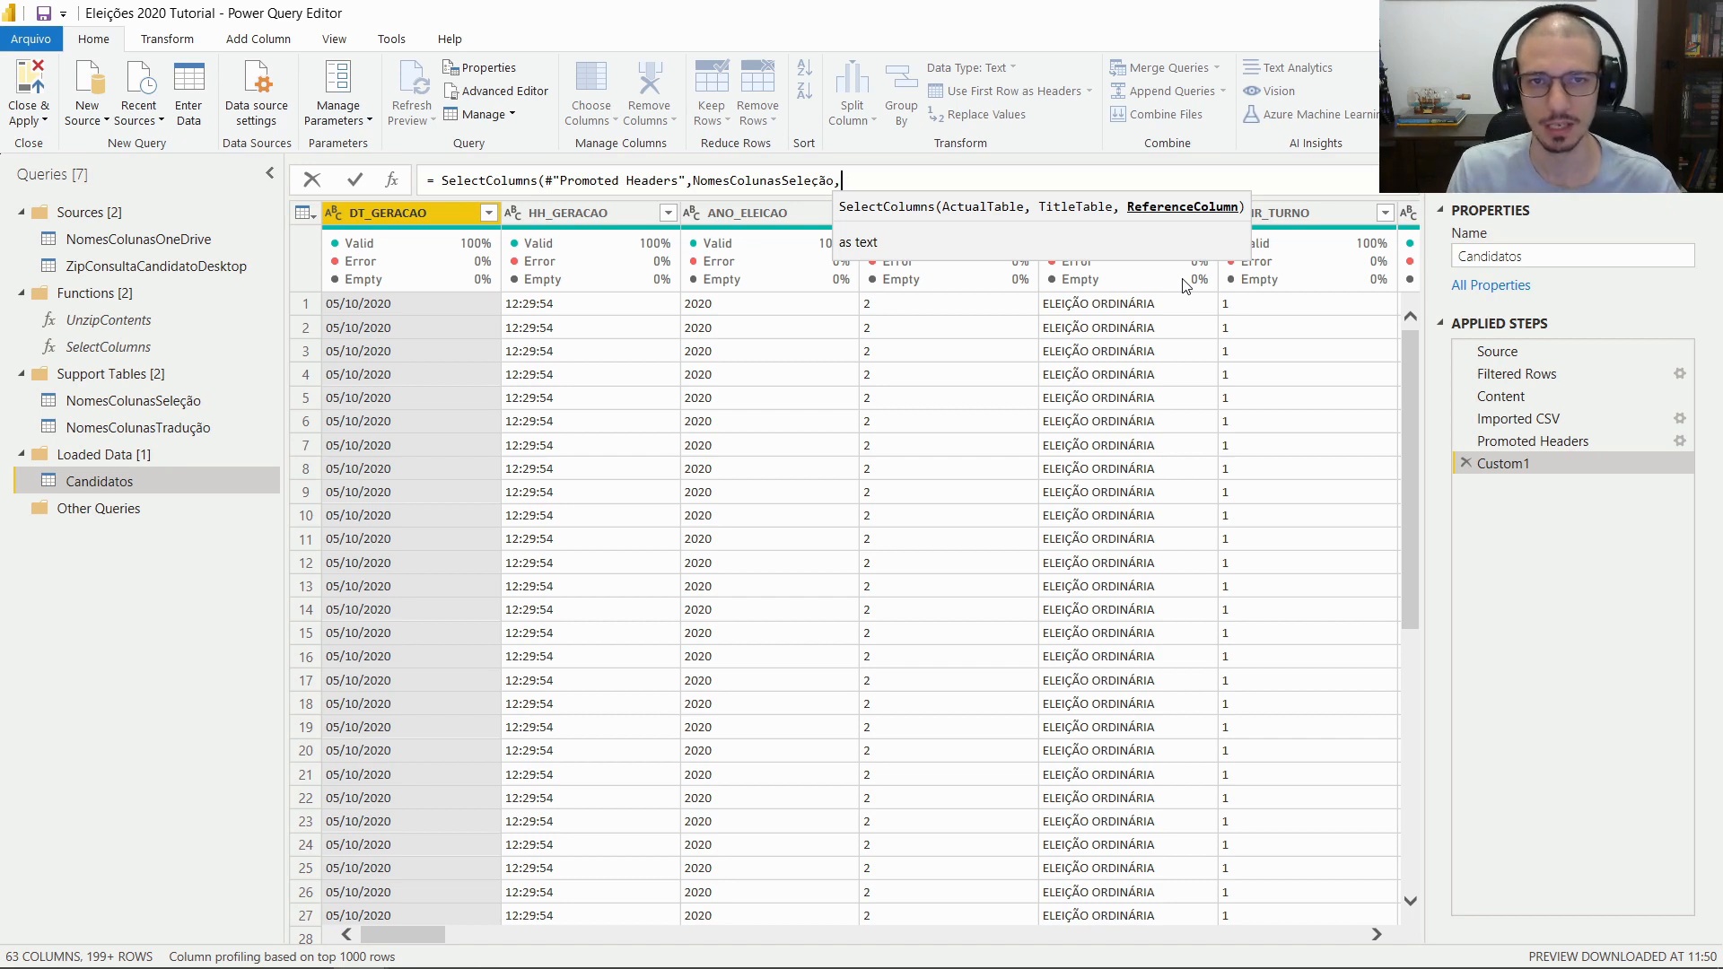
{"action": "type", "text": "\""}
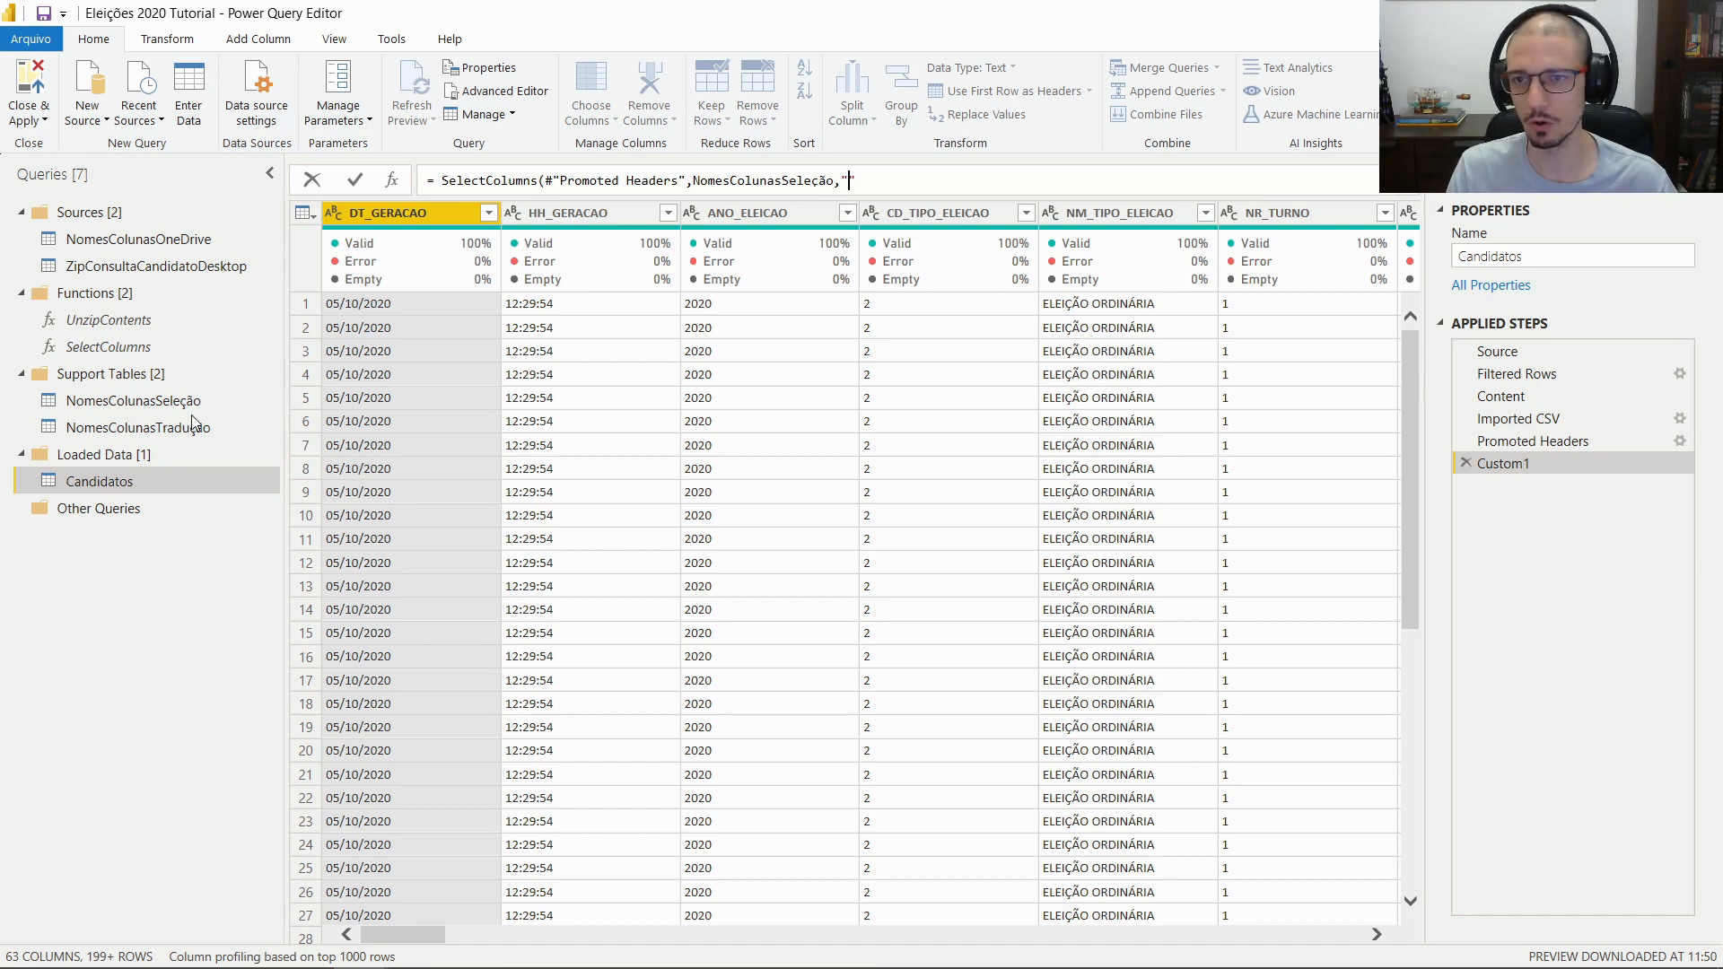
{"action": "key", "text": "Return"}
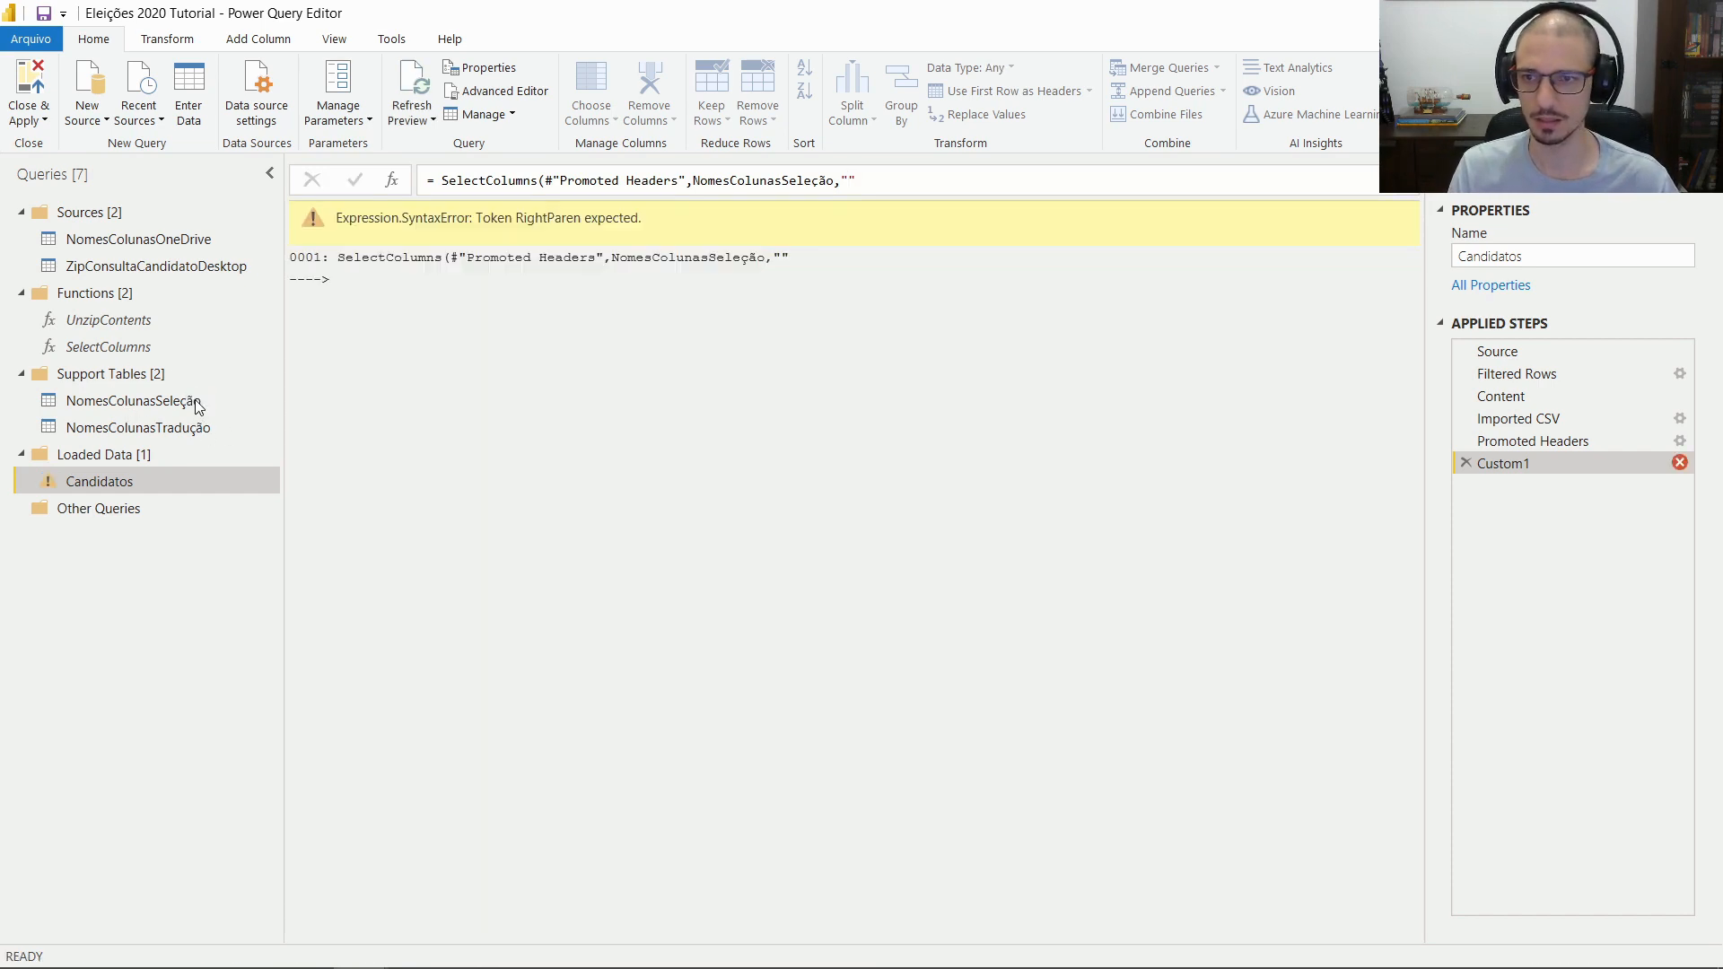
Confirm the Old Column Name header, then end the Candidatos Custom1 formula with "Old Column Name")
{"action": "left_click", "coordinate": [198, 405]}
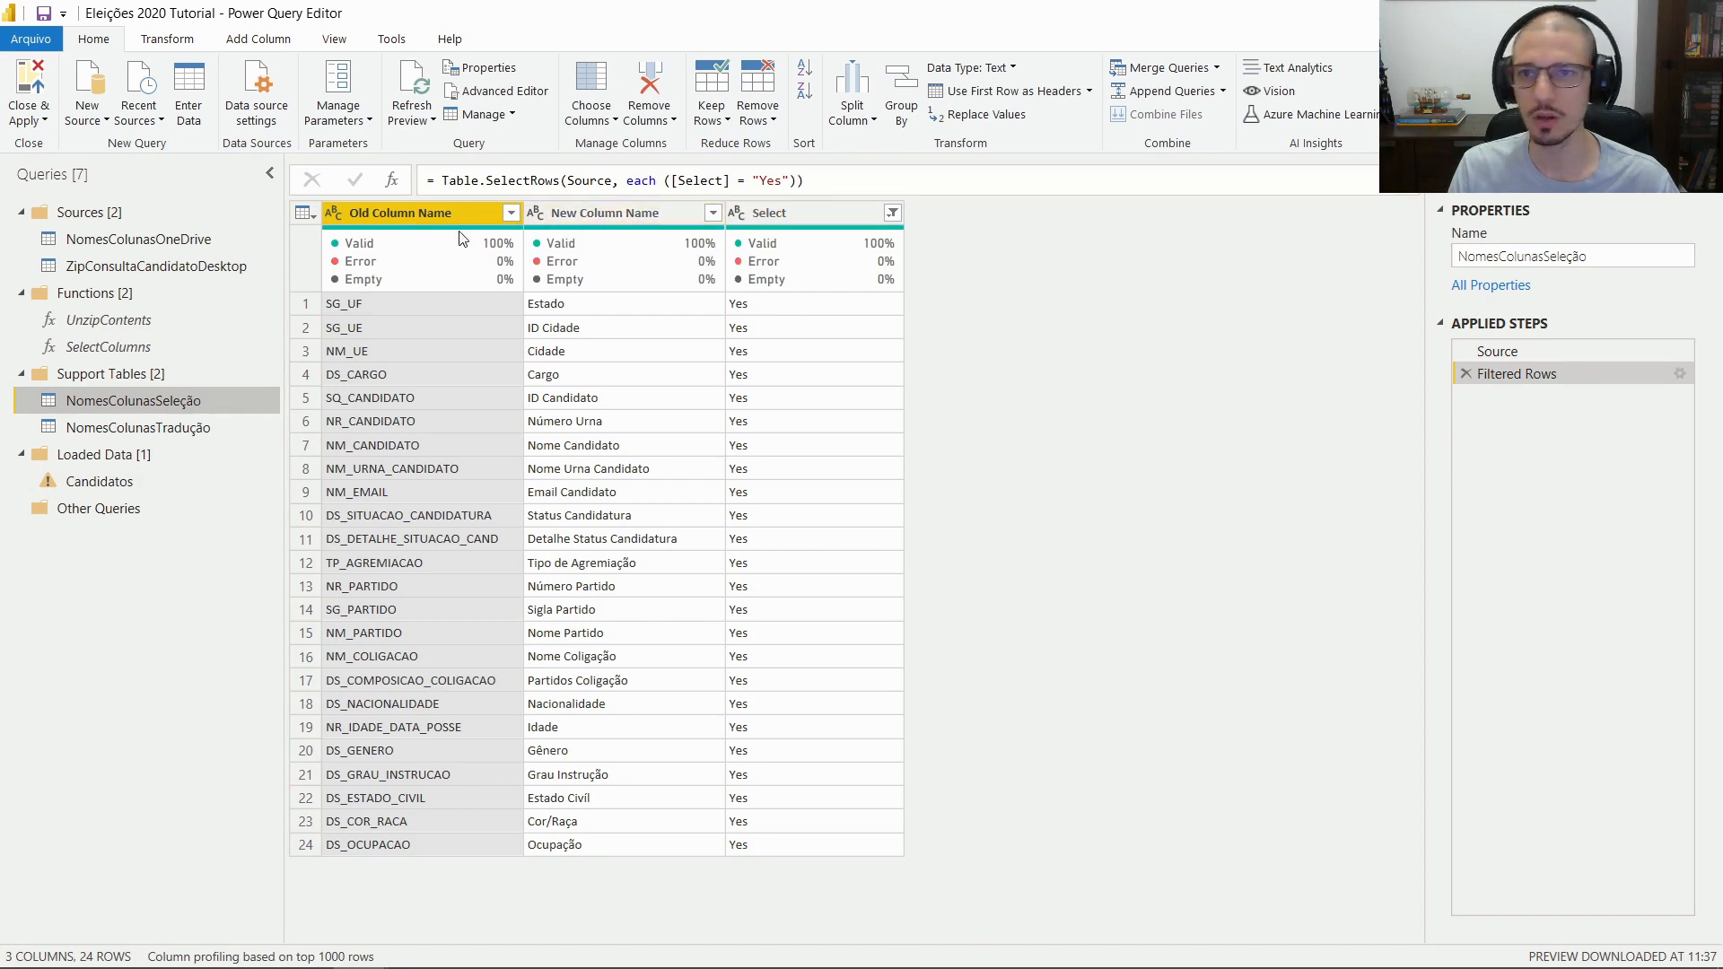
{"action": "mouse_move", "coordinate": [437, 236]}
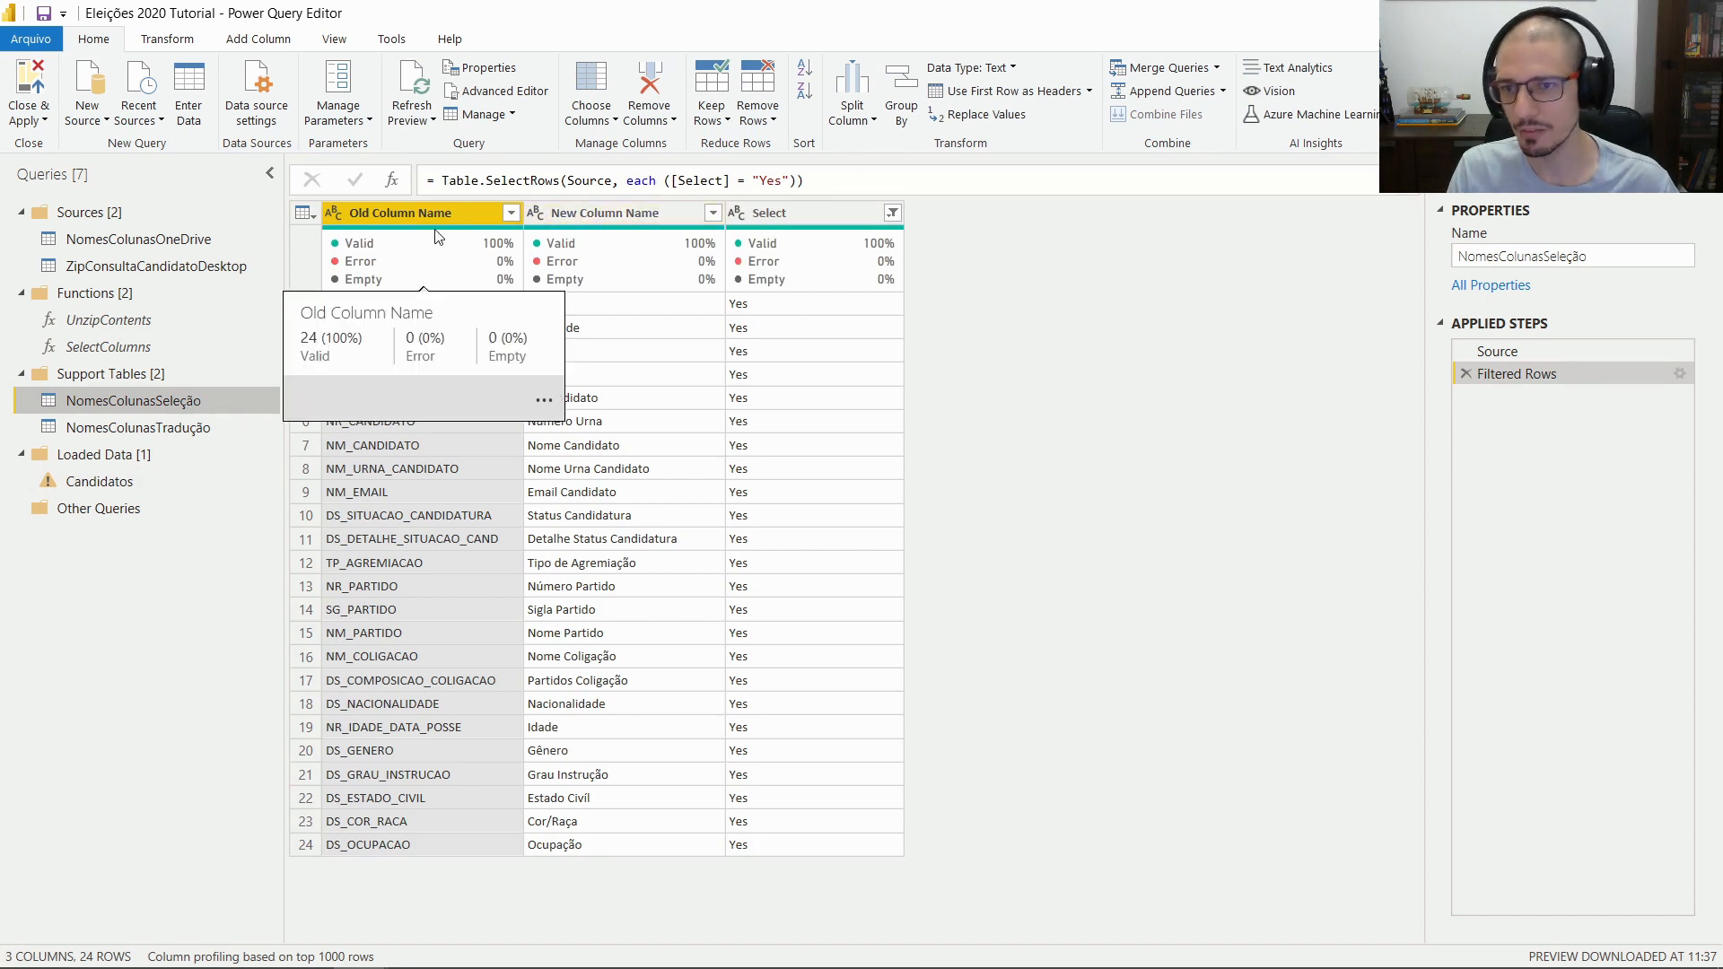
{"action": "double_click", "coordinate": [369, 217]}
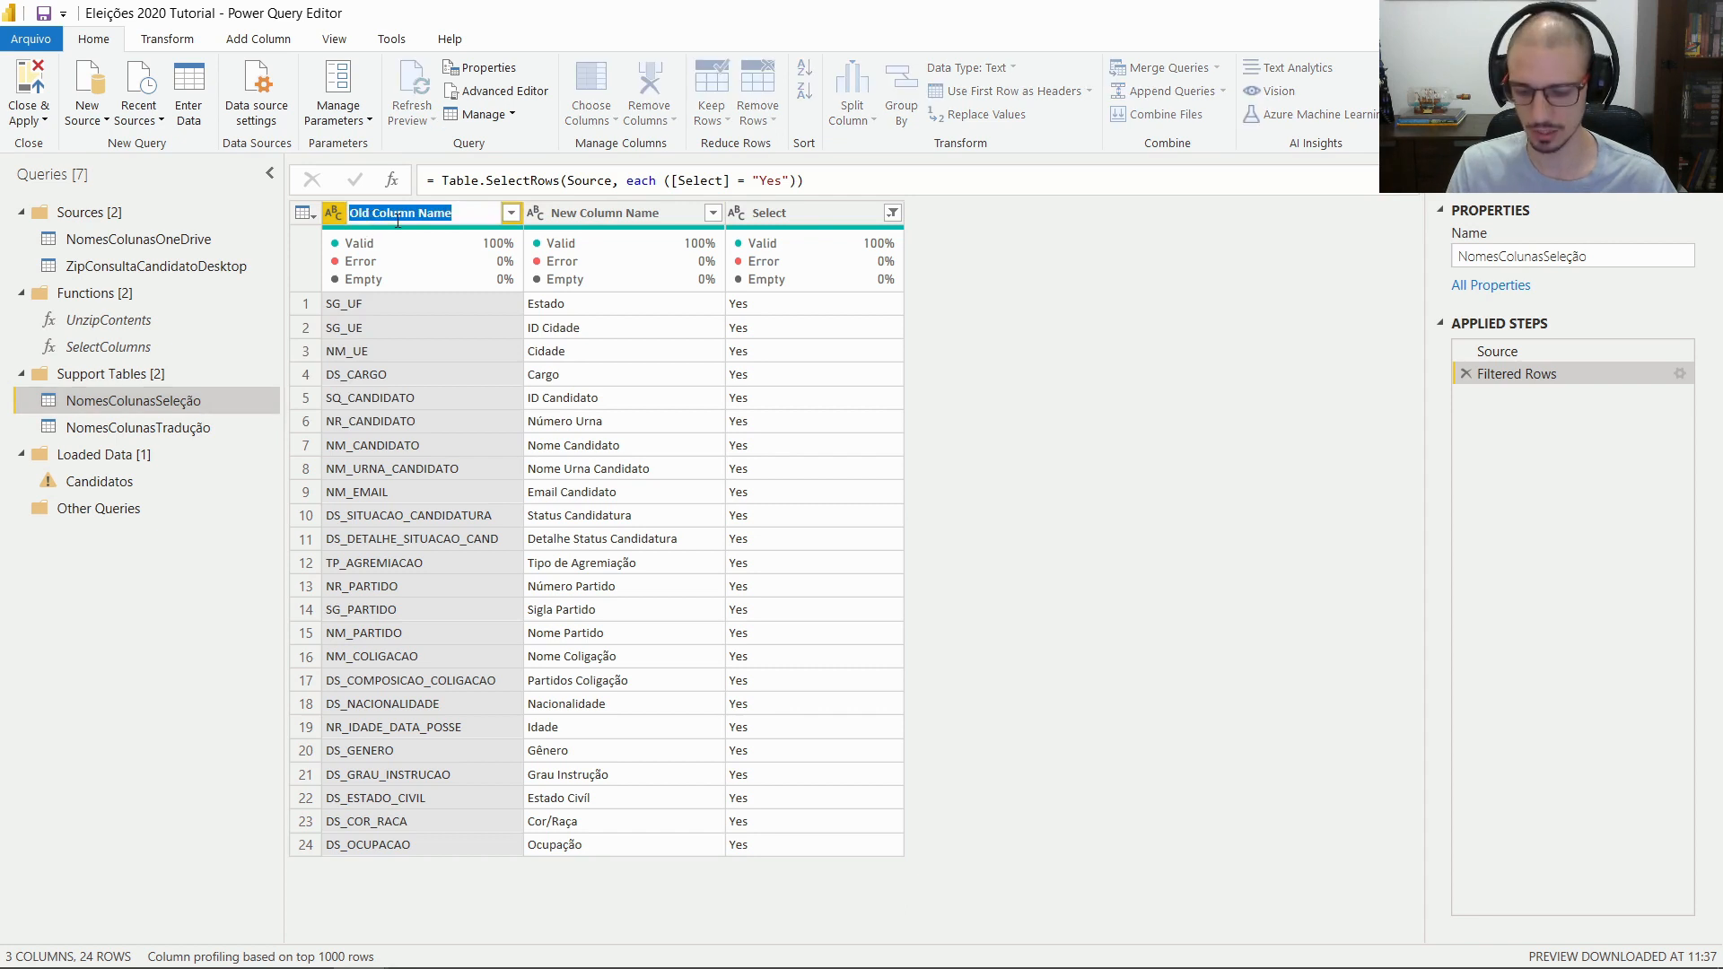
{"action": "key", "text": "Escape"}
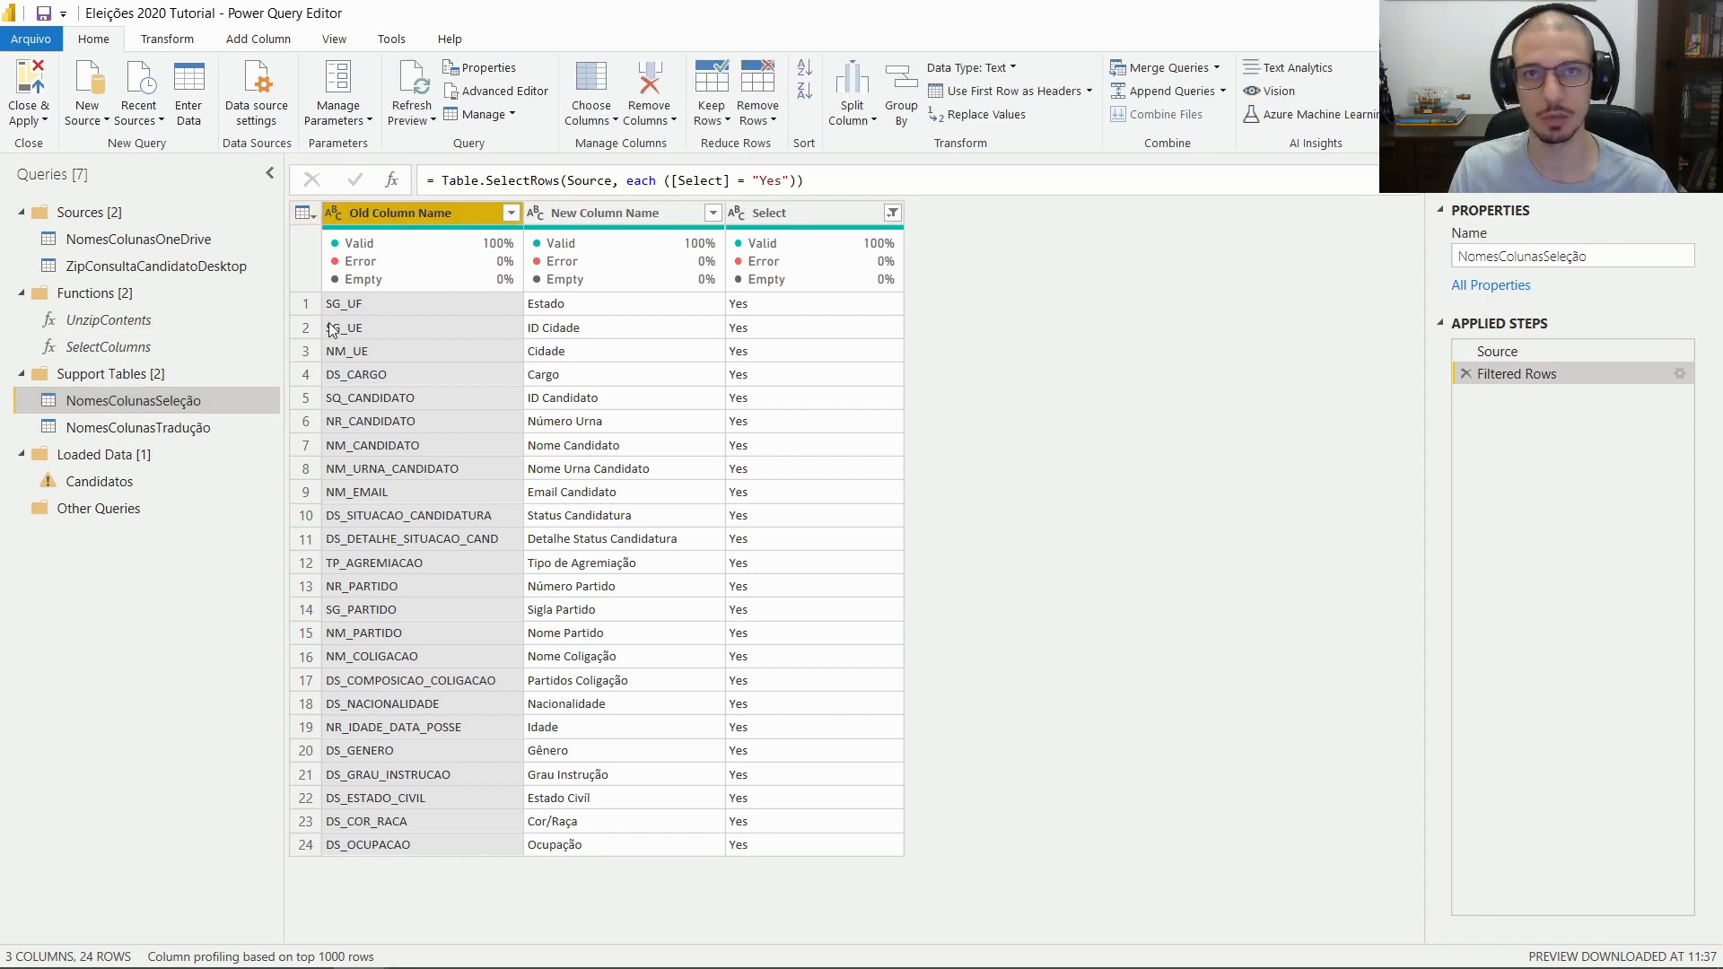
{"action": "left_click", "coordinate": [99, 482]}
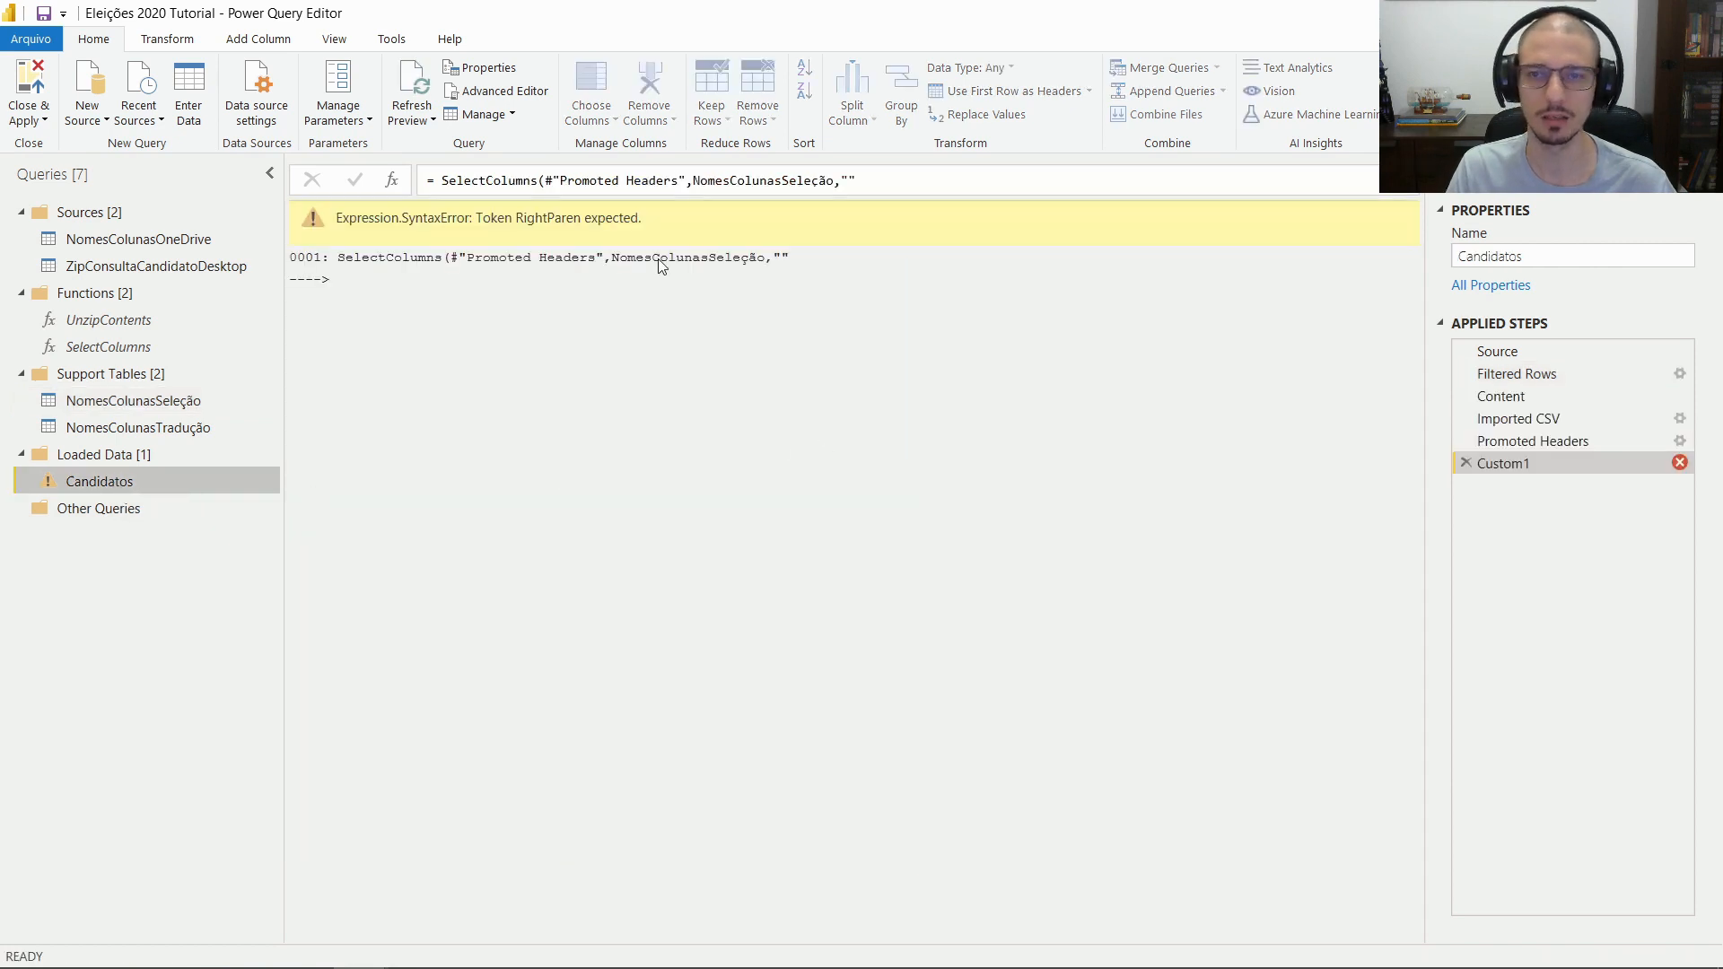
{"action": "left_click", "coordinate": [847, 183]}
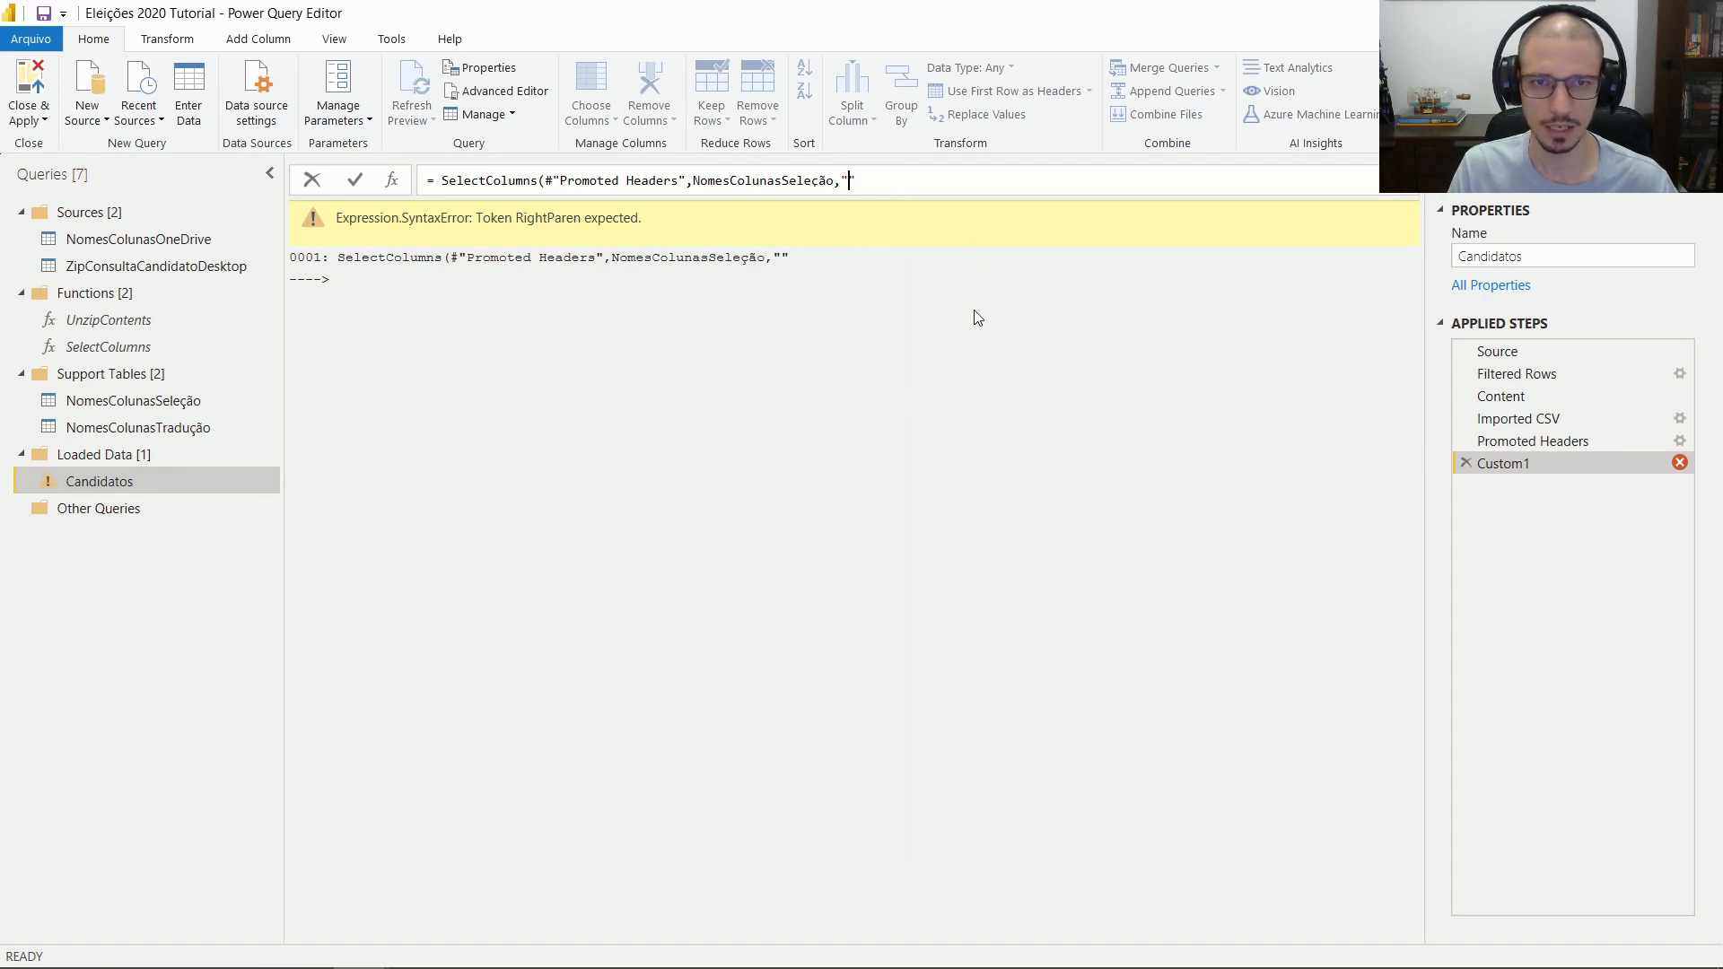
{"action": "type", "text": "Old Column Name\""}
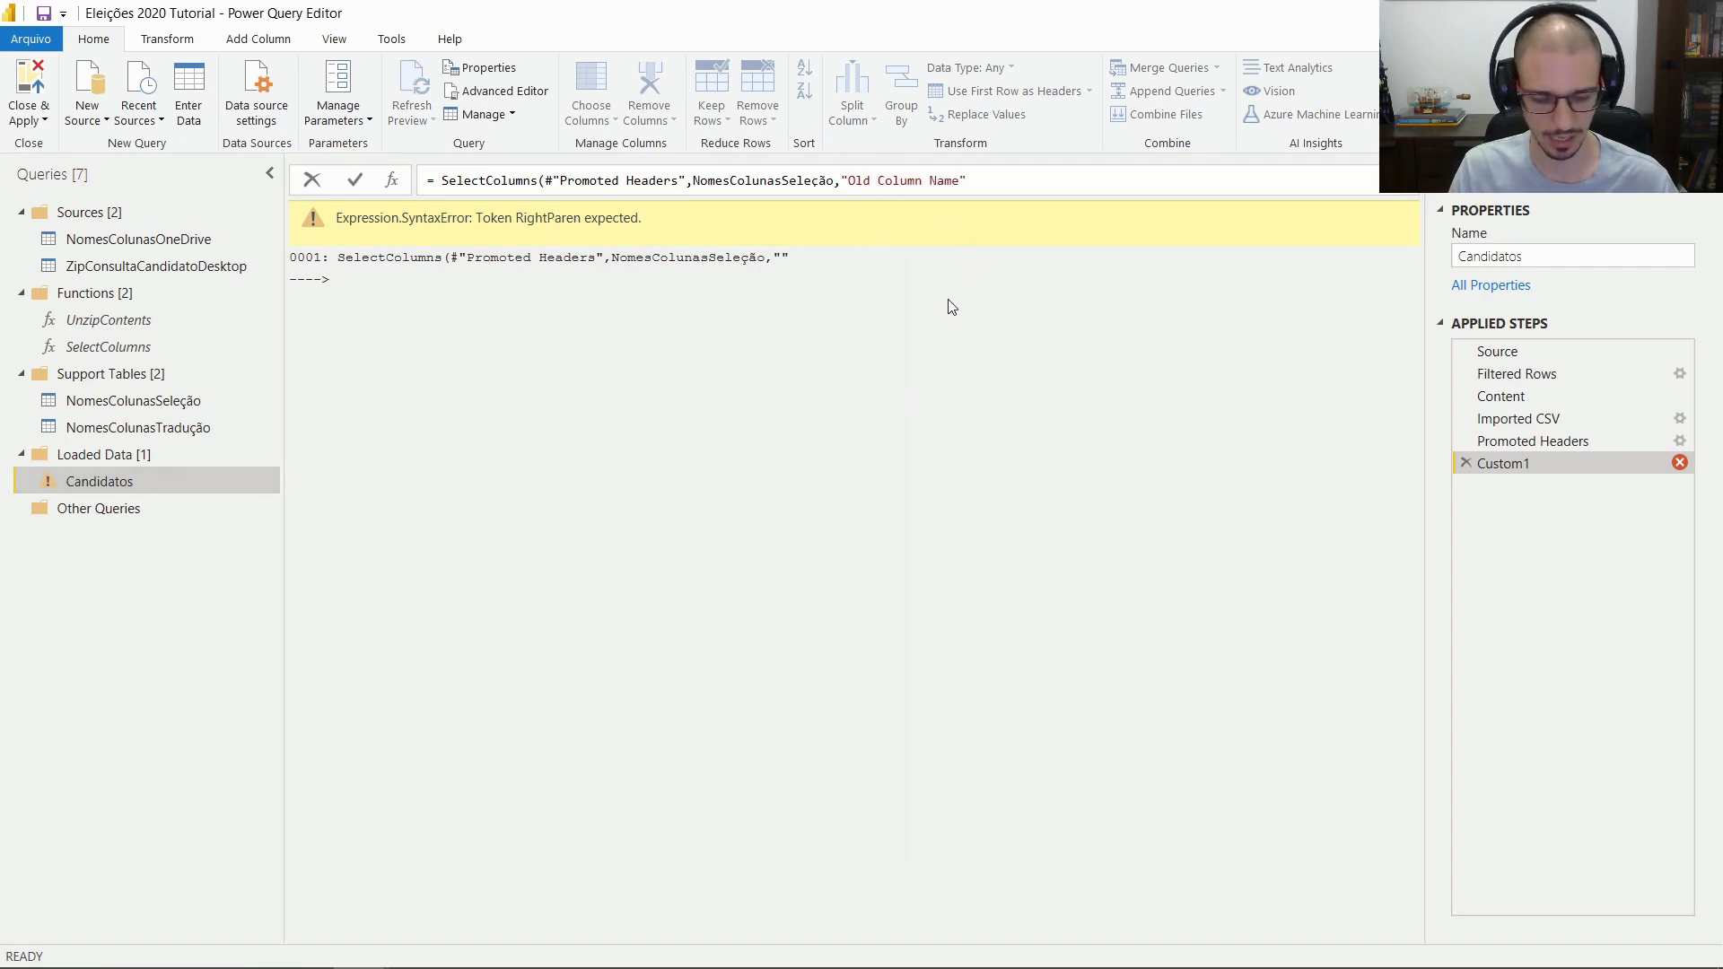
{"action": "type", "text": ")"}
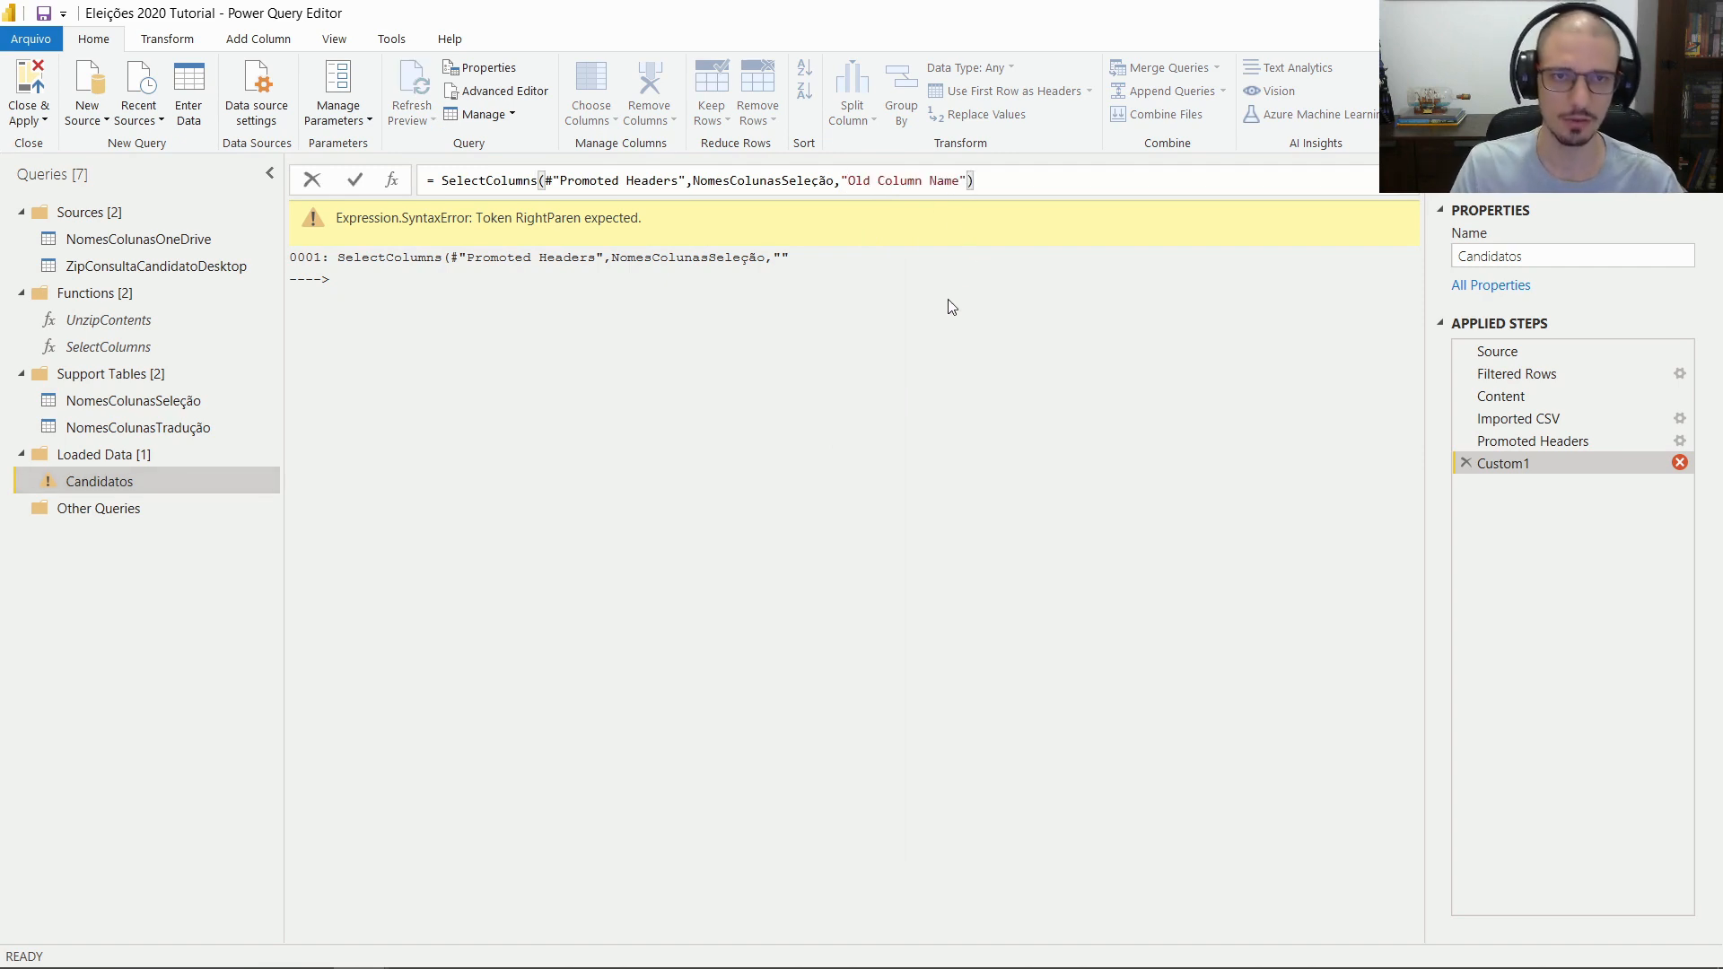
{"action": "key", "text": "Return"}
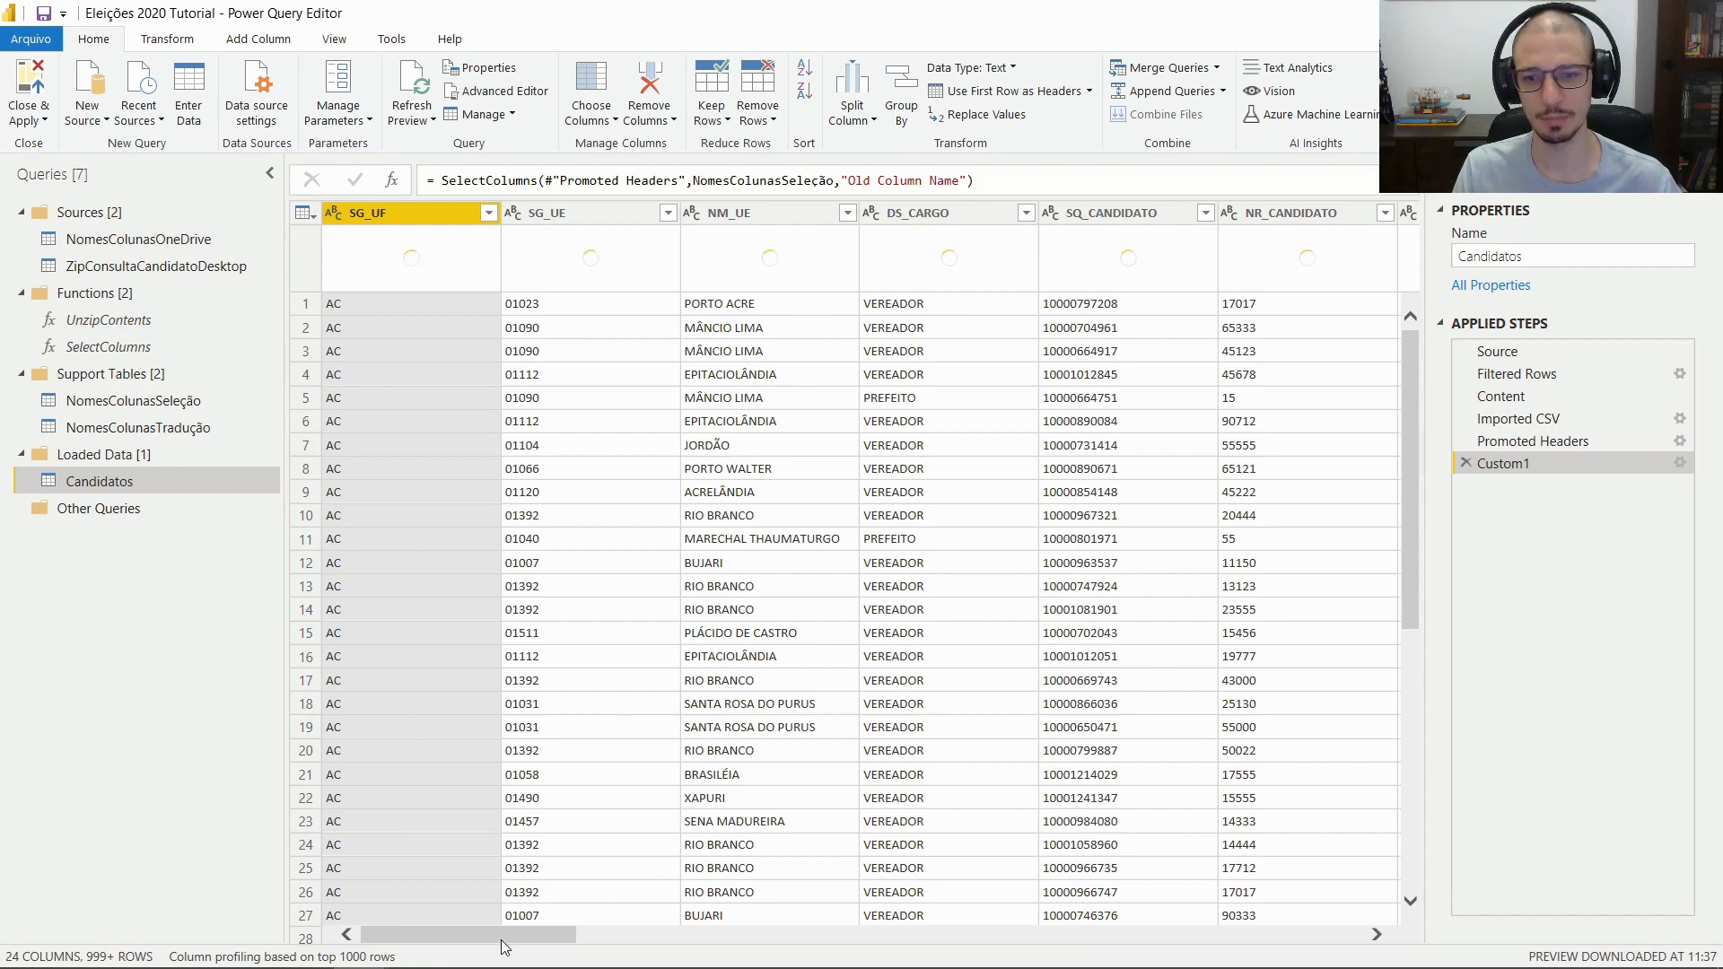
Compare the Imported CSV and Custom1 results and review the NomesColunasSeleção query
{"action": "left_click_drag", "start_coordinate": [507, 936], "coordinate": [427, 932]}
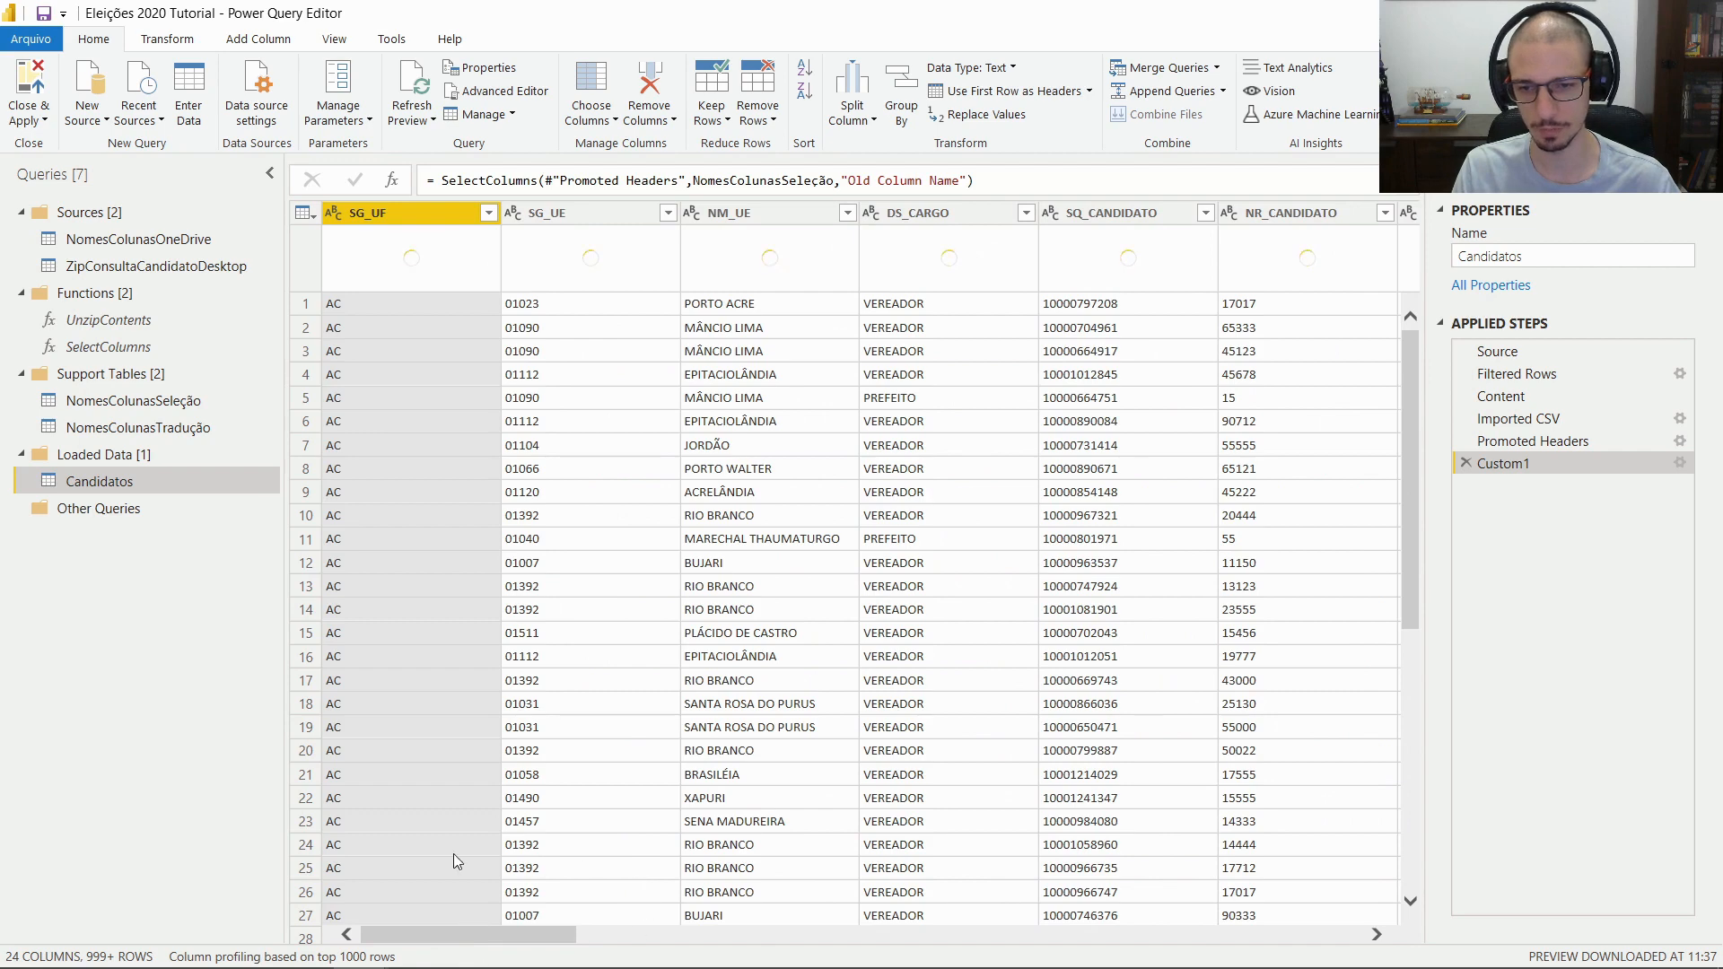
{"action": "left_click", "coordinate": [1607, 419]}
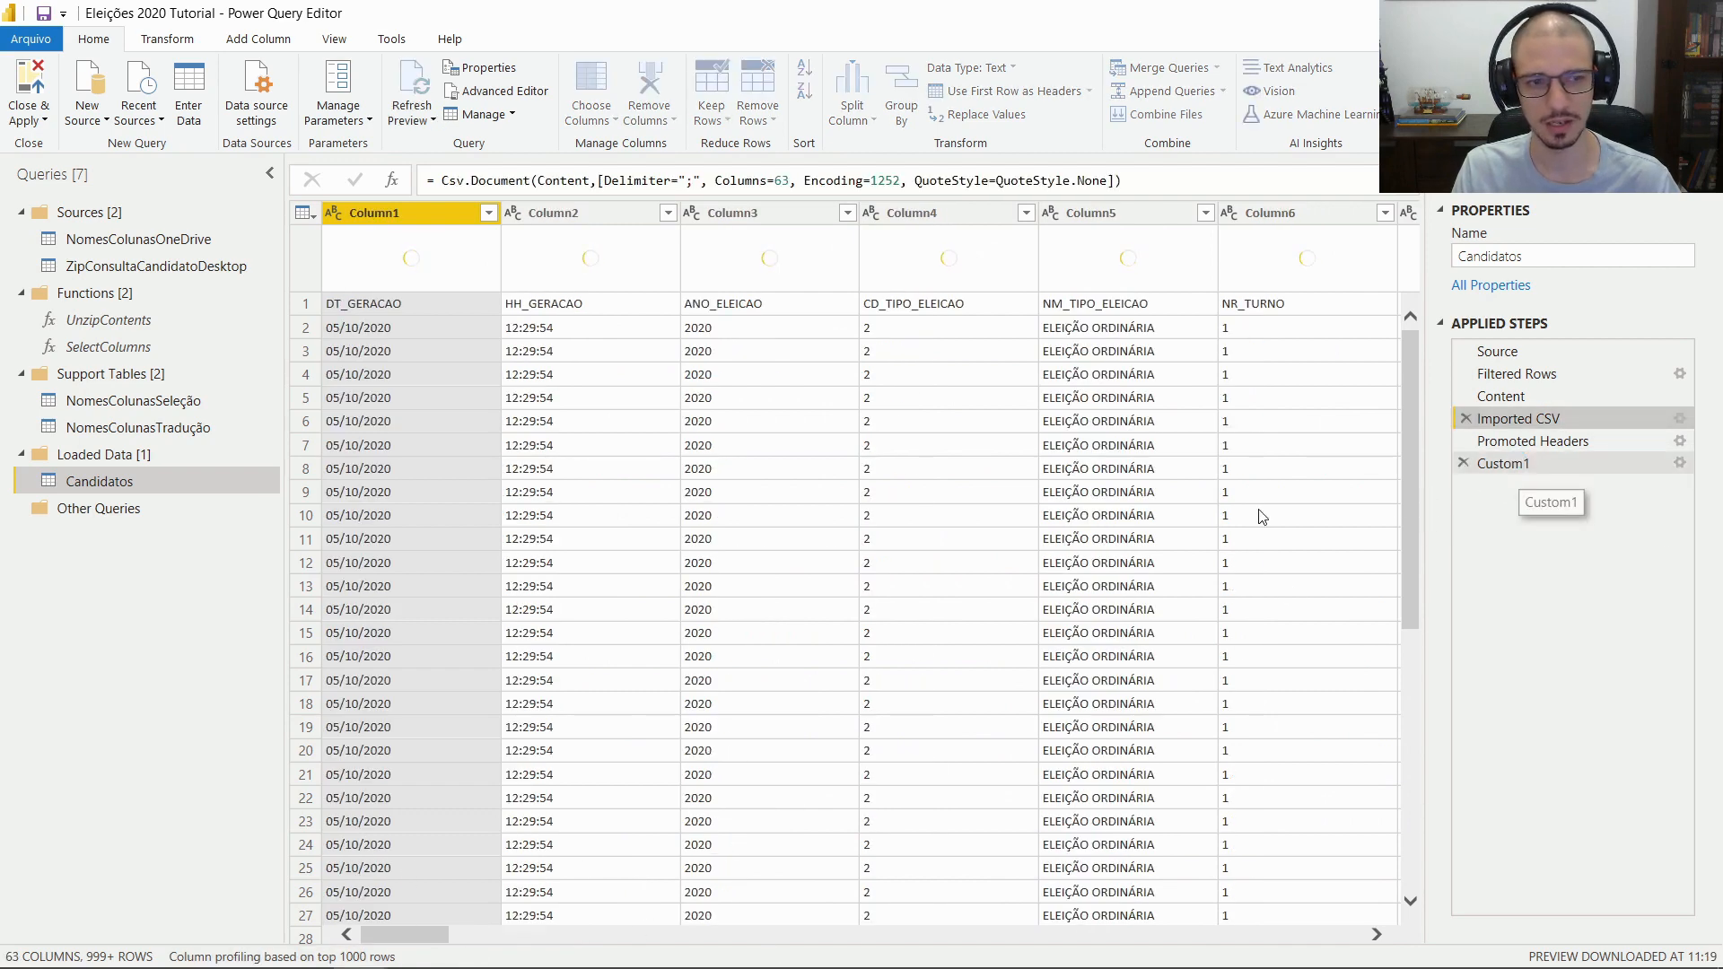
{"action": "left_click", "coordinate": [1518, 466]}
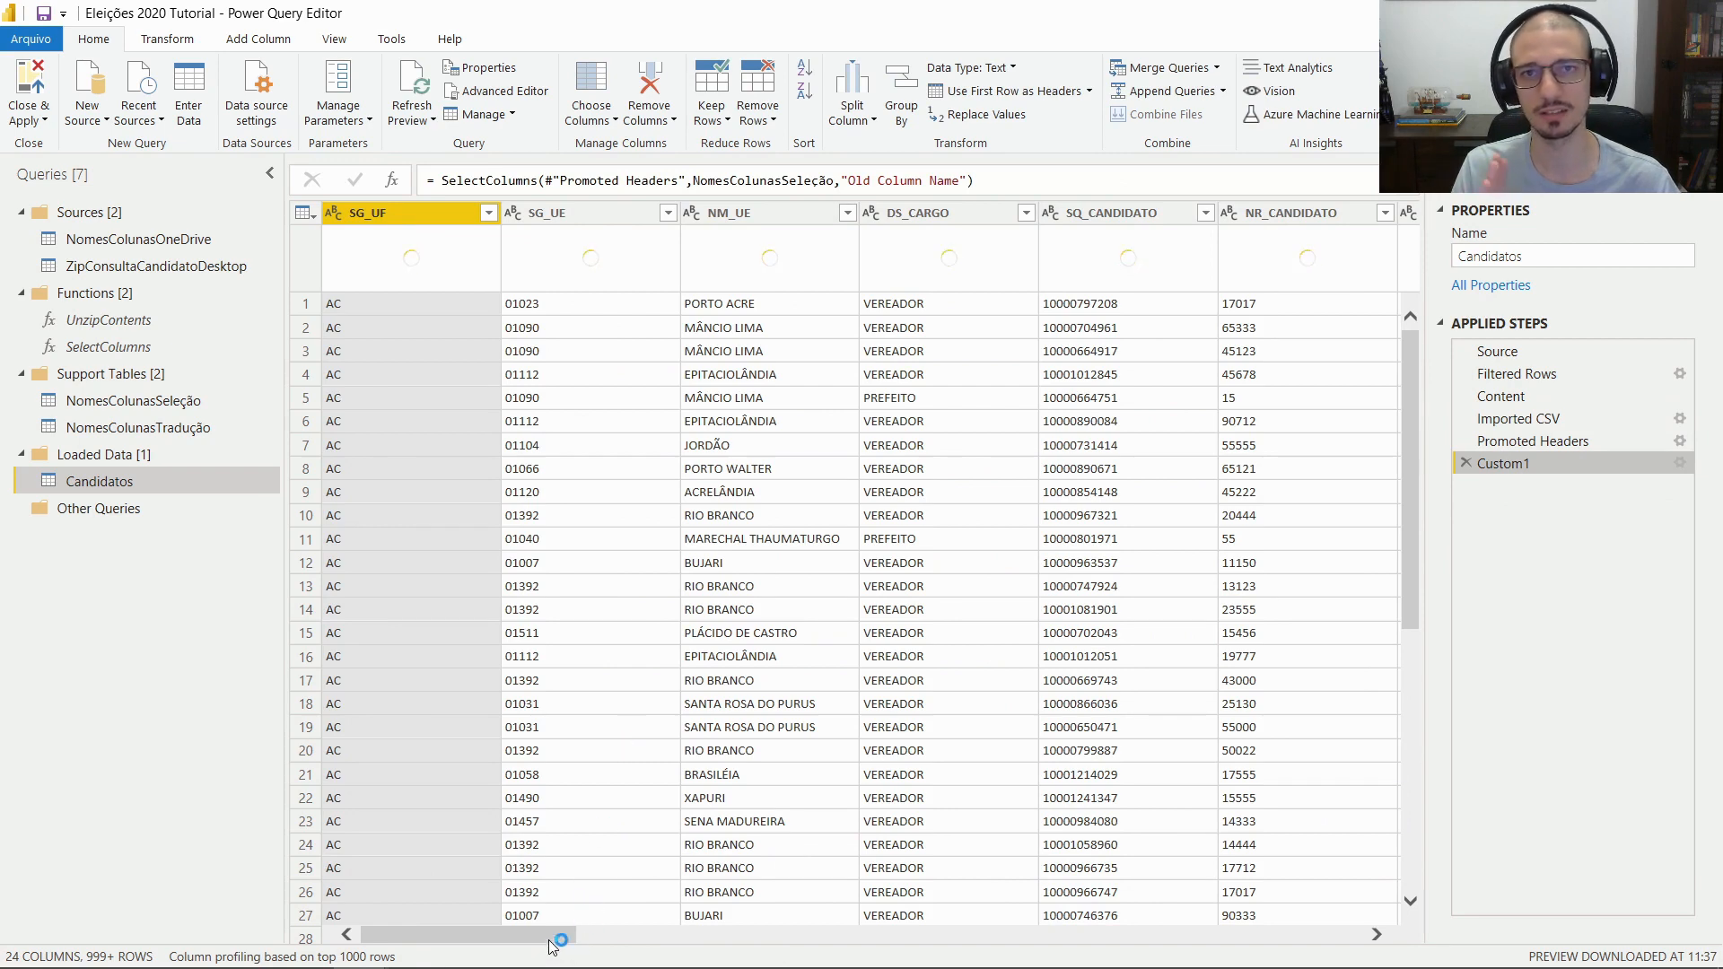
{"action": "left_click", "coordinate": [218, 405]}
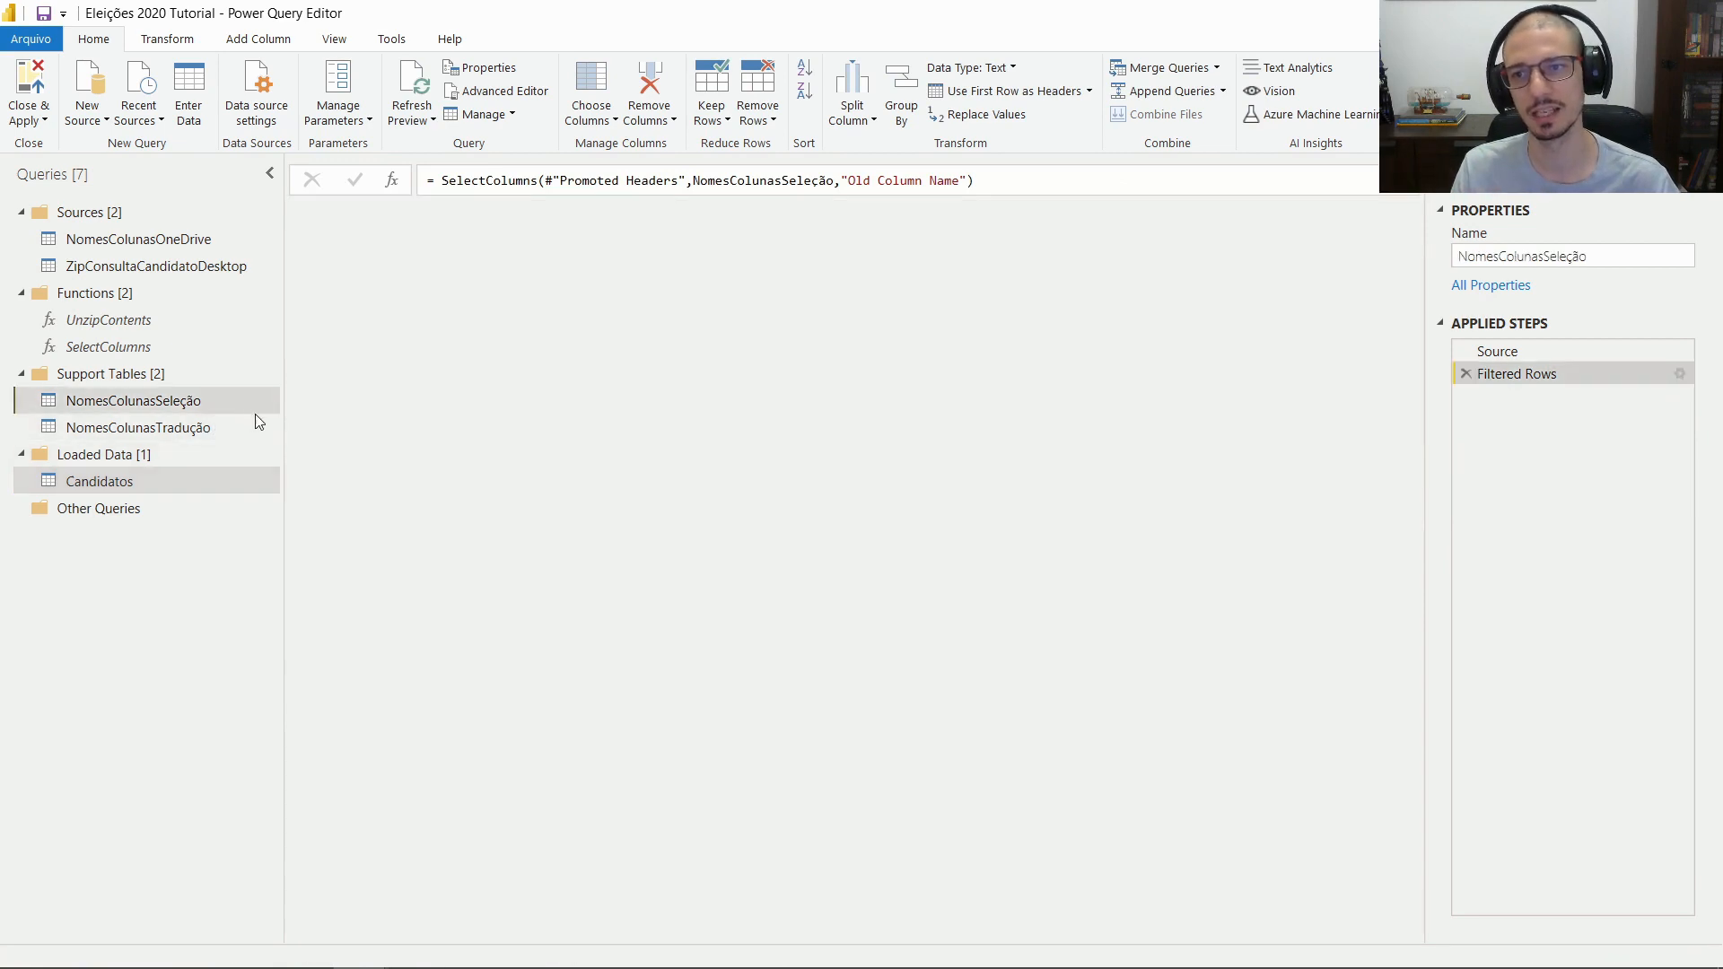
{"action": "left_click", "coordinate": [135, 476]}
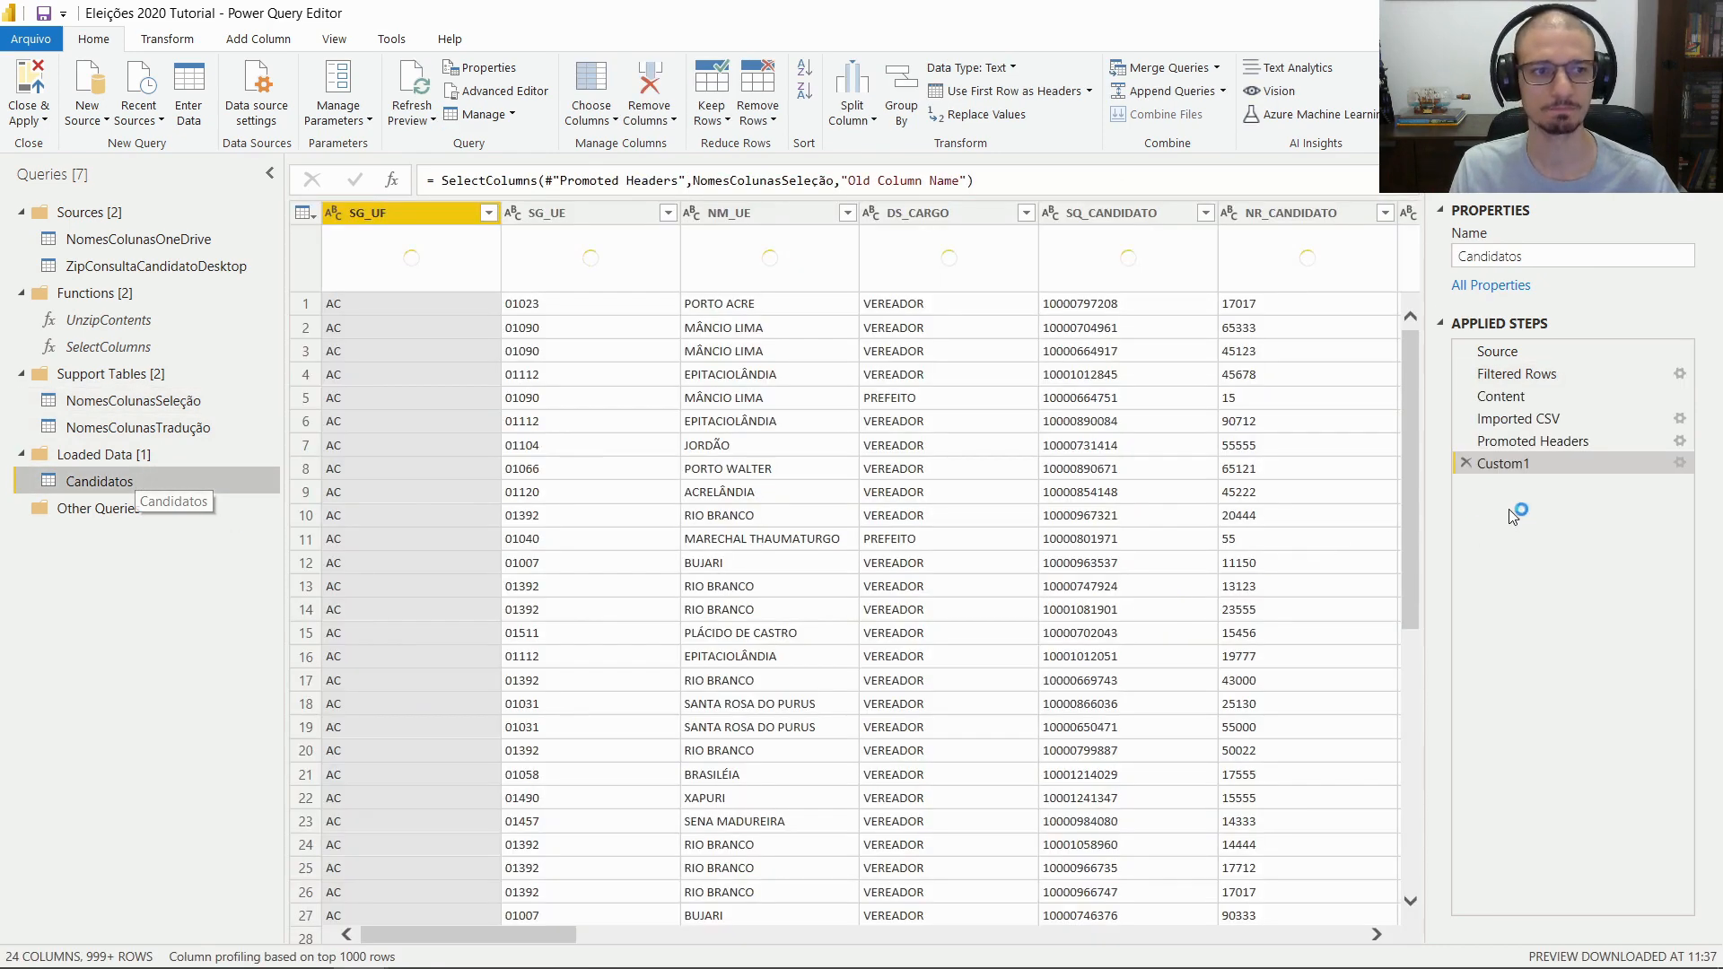
Rename the Candidatos Custom1 step to SelectColumns
{"action": "right_click", "coordinate": [1537, 465]}
{"action": "left_click", "coordinate": [1566, 507]}
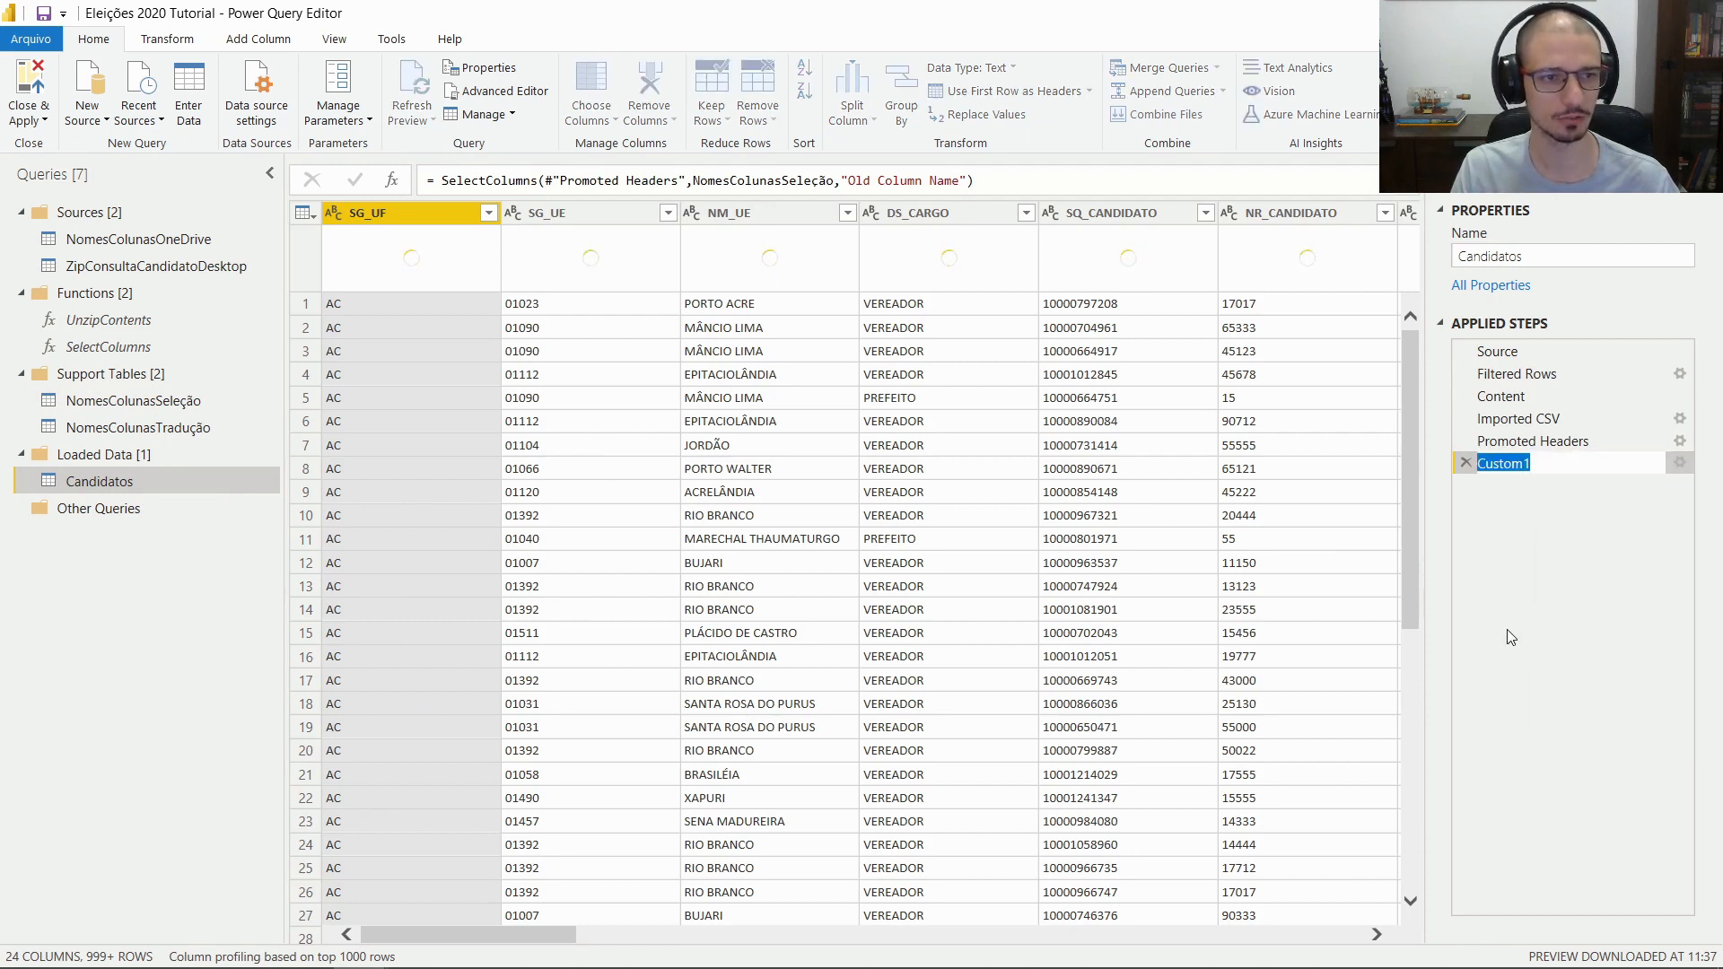
{"action": "type", "text": "Select"}
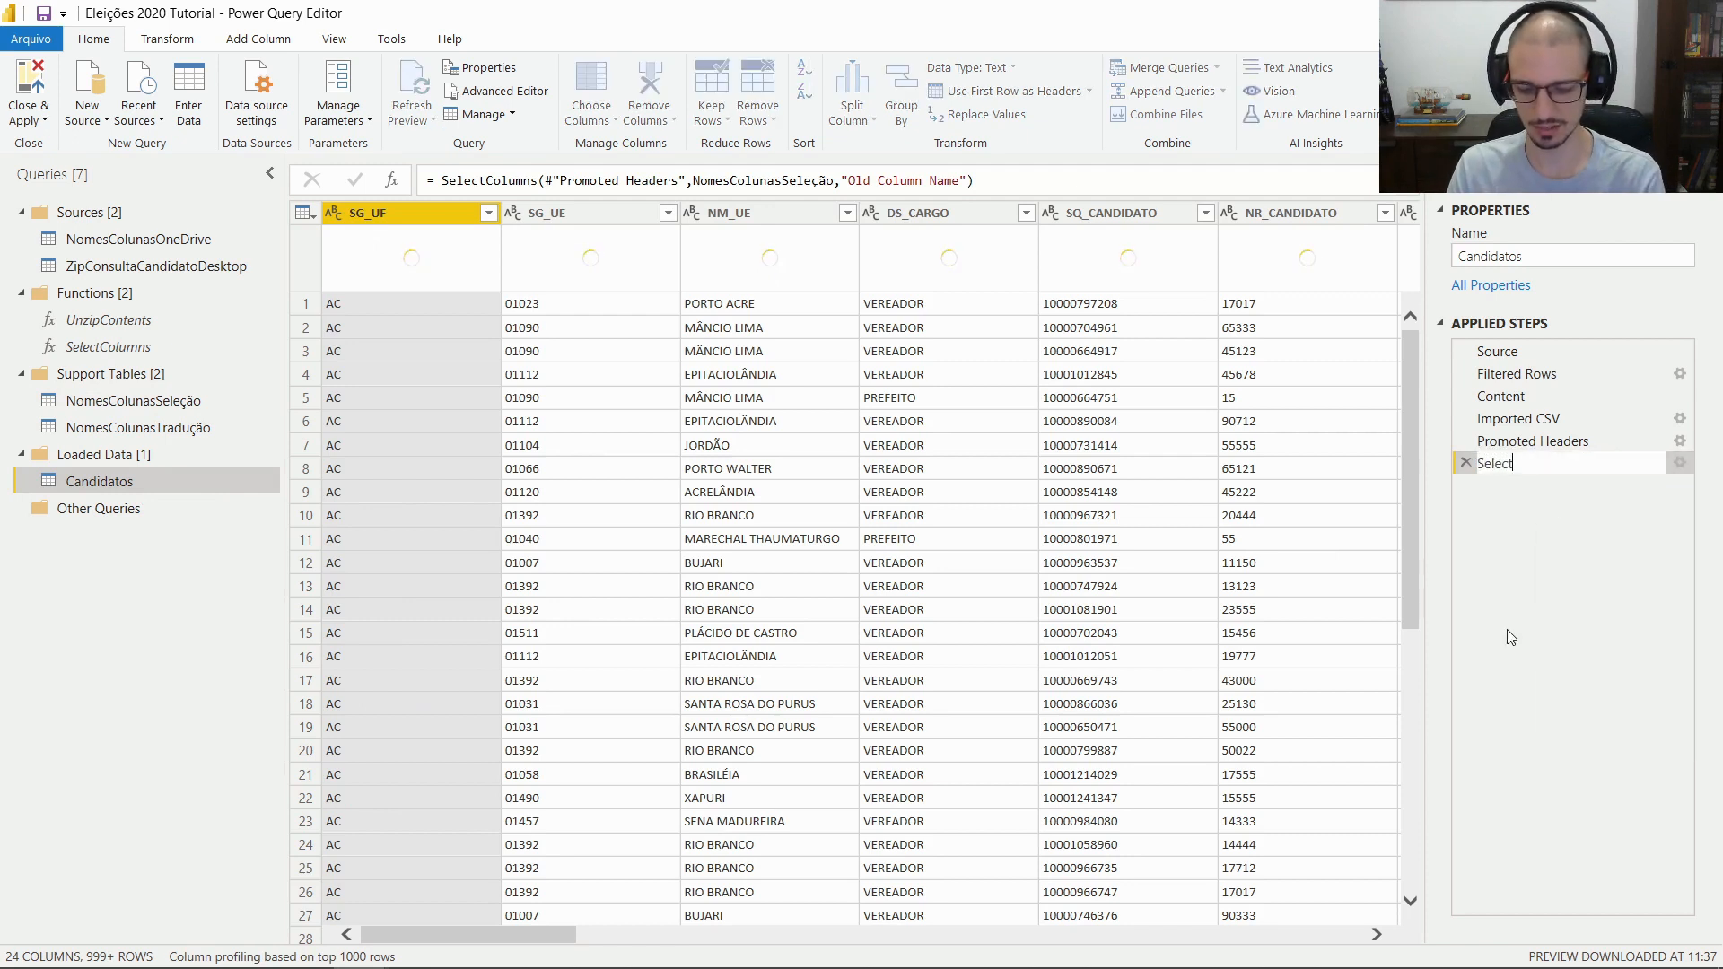
{"action": "type", "text": "Columns"}
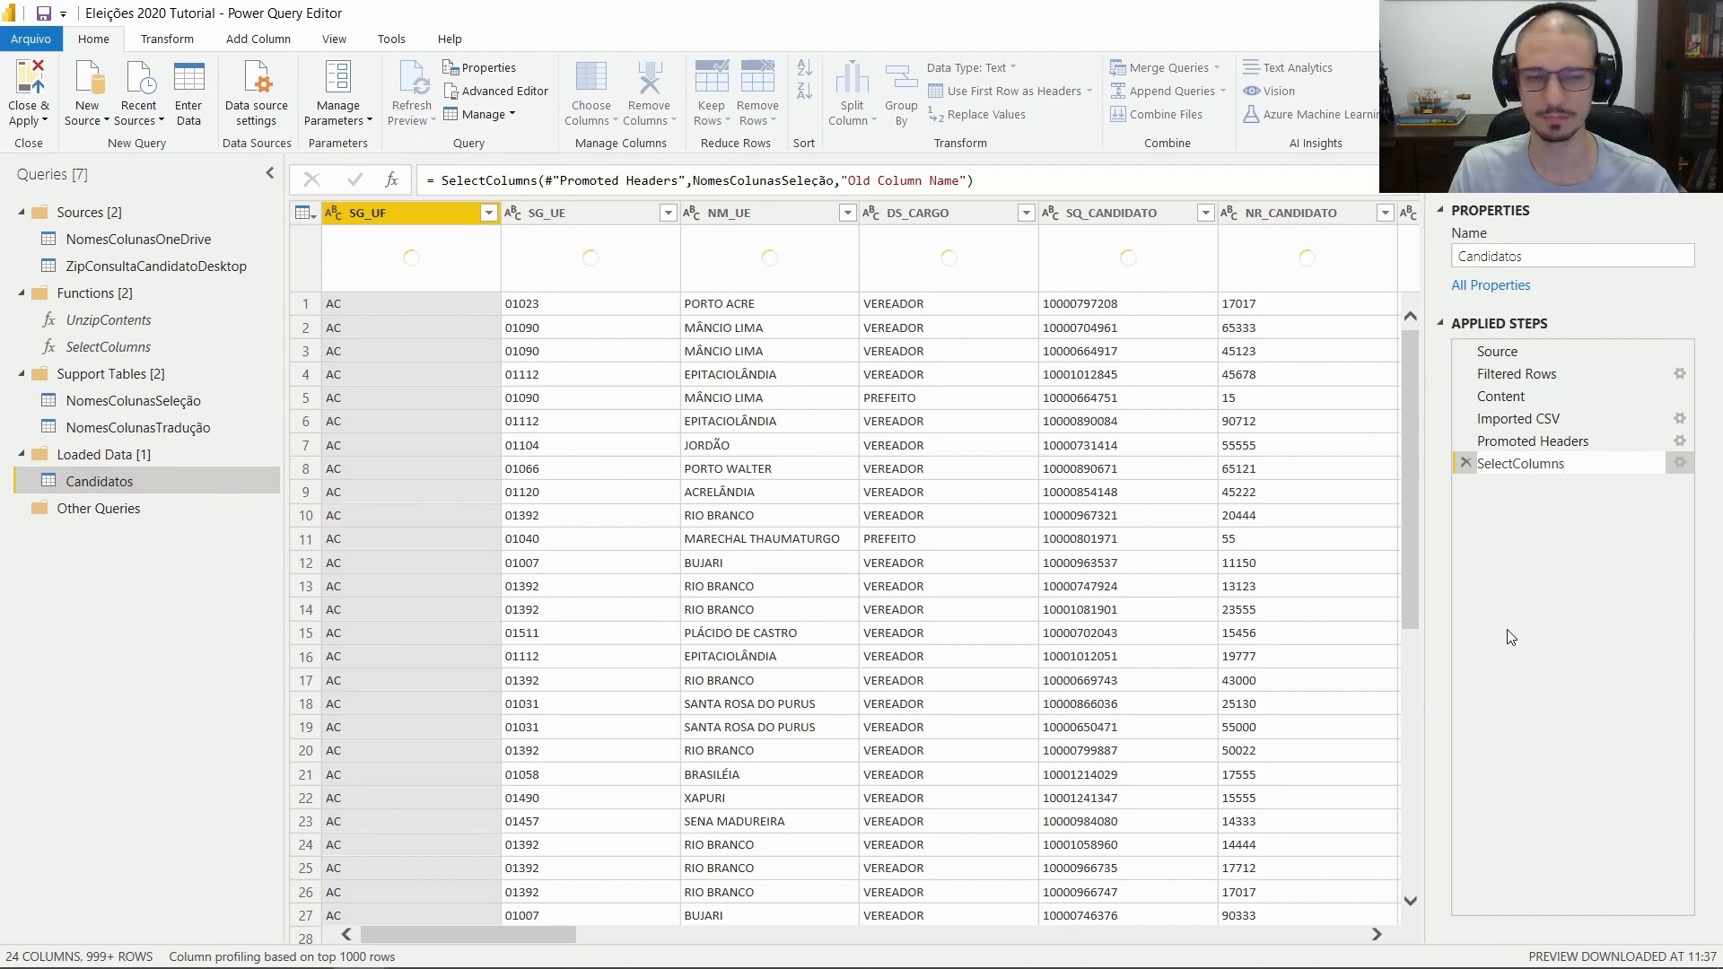
{"action": "key", "text": "Return"}
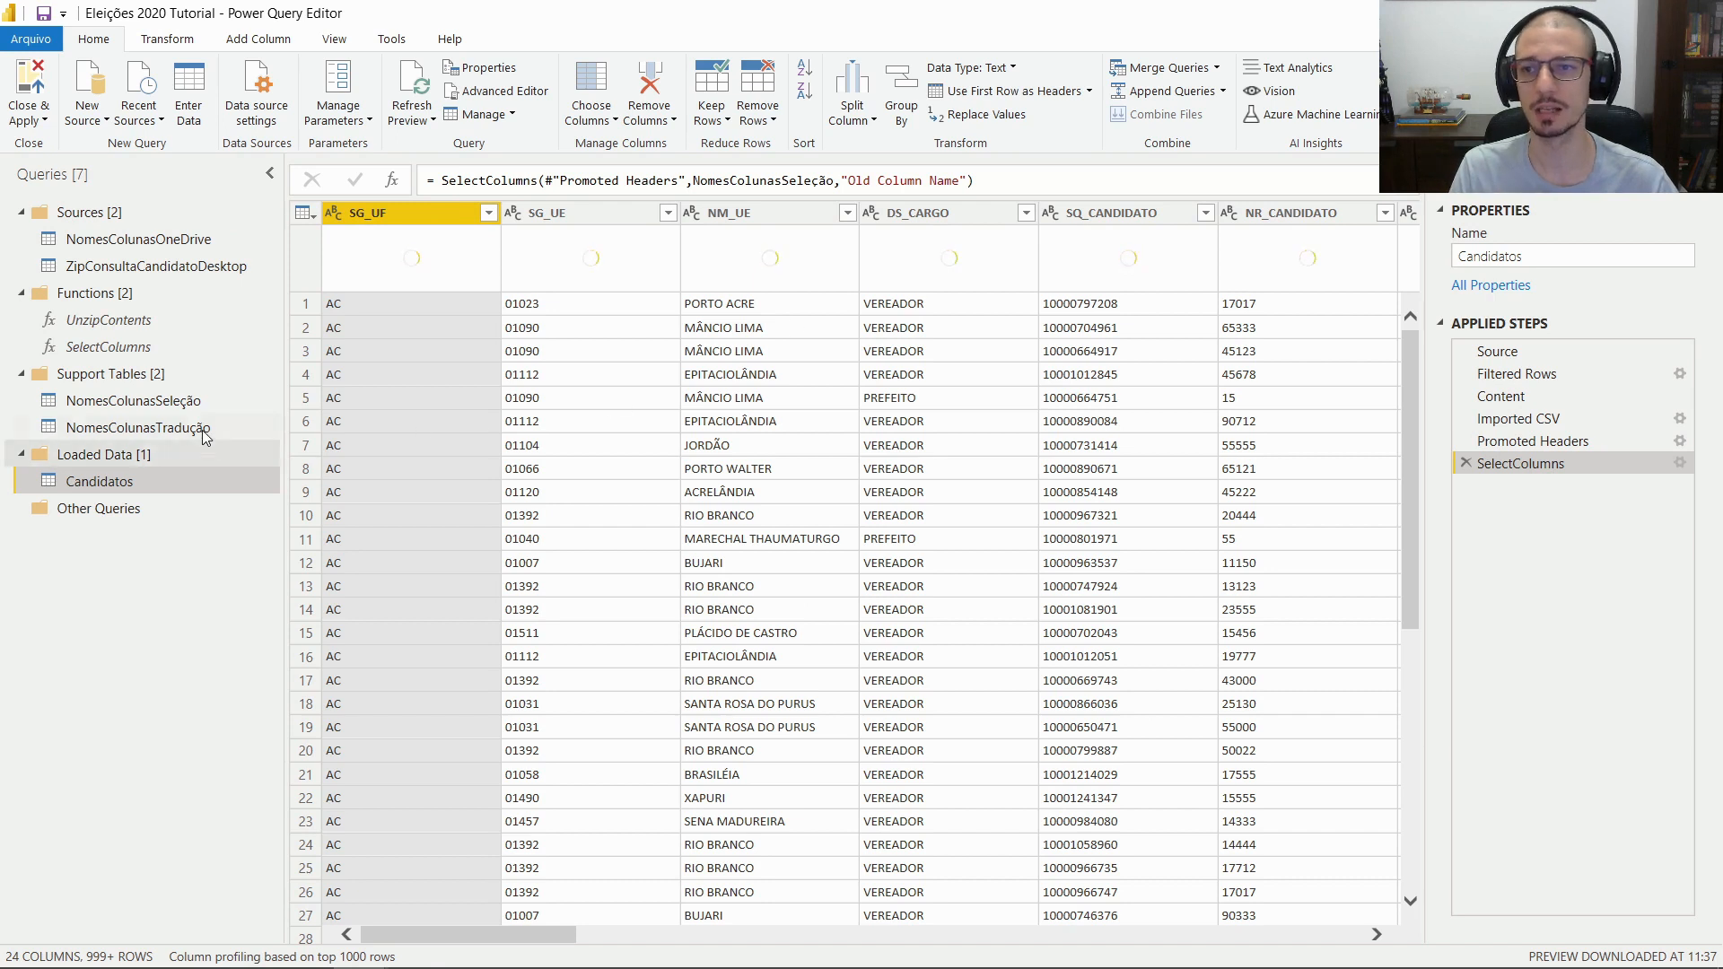
Check NomesColunasTradução, then start Append Queries on the Candidatos query
{"action": "left_click", "coordinate": [175, 430]}
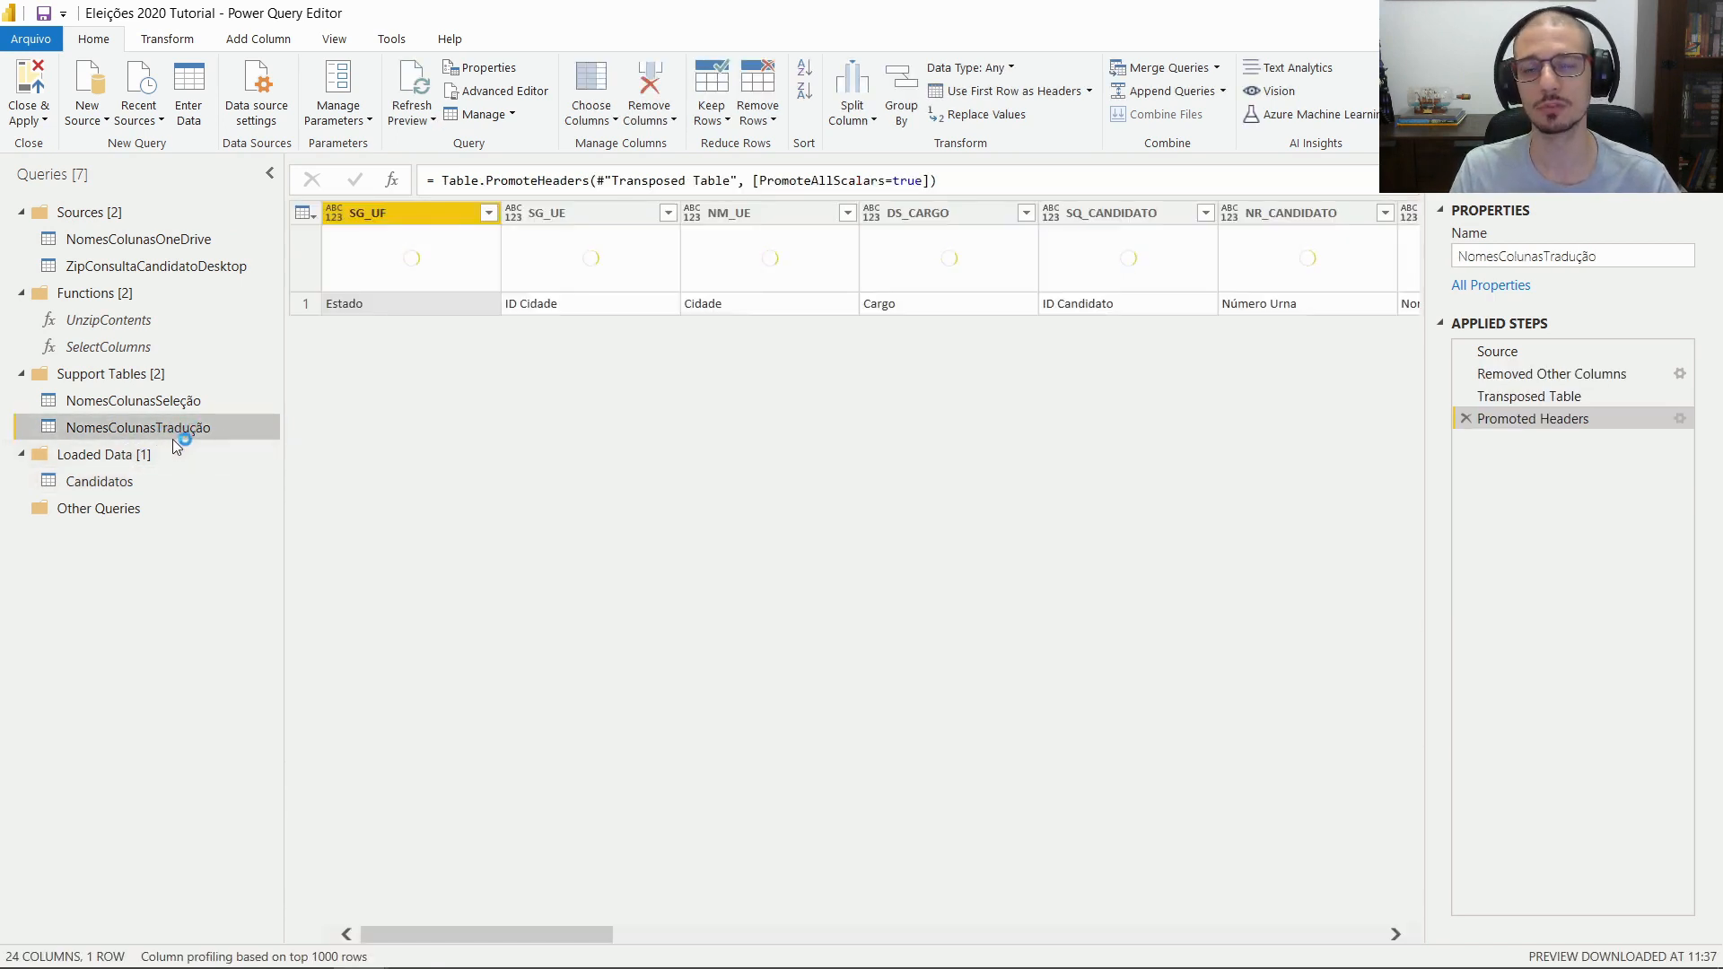
{"action": "left_click", "coordinate": [135, 485]}
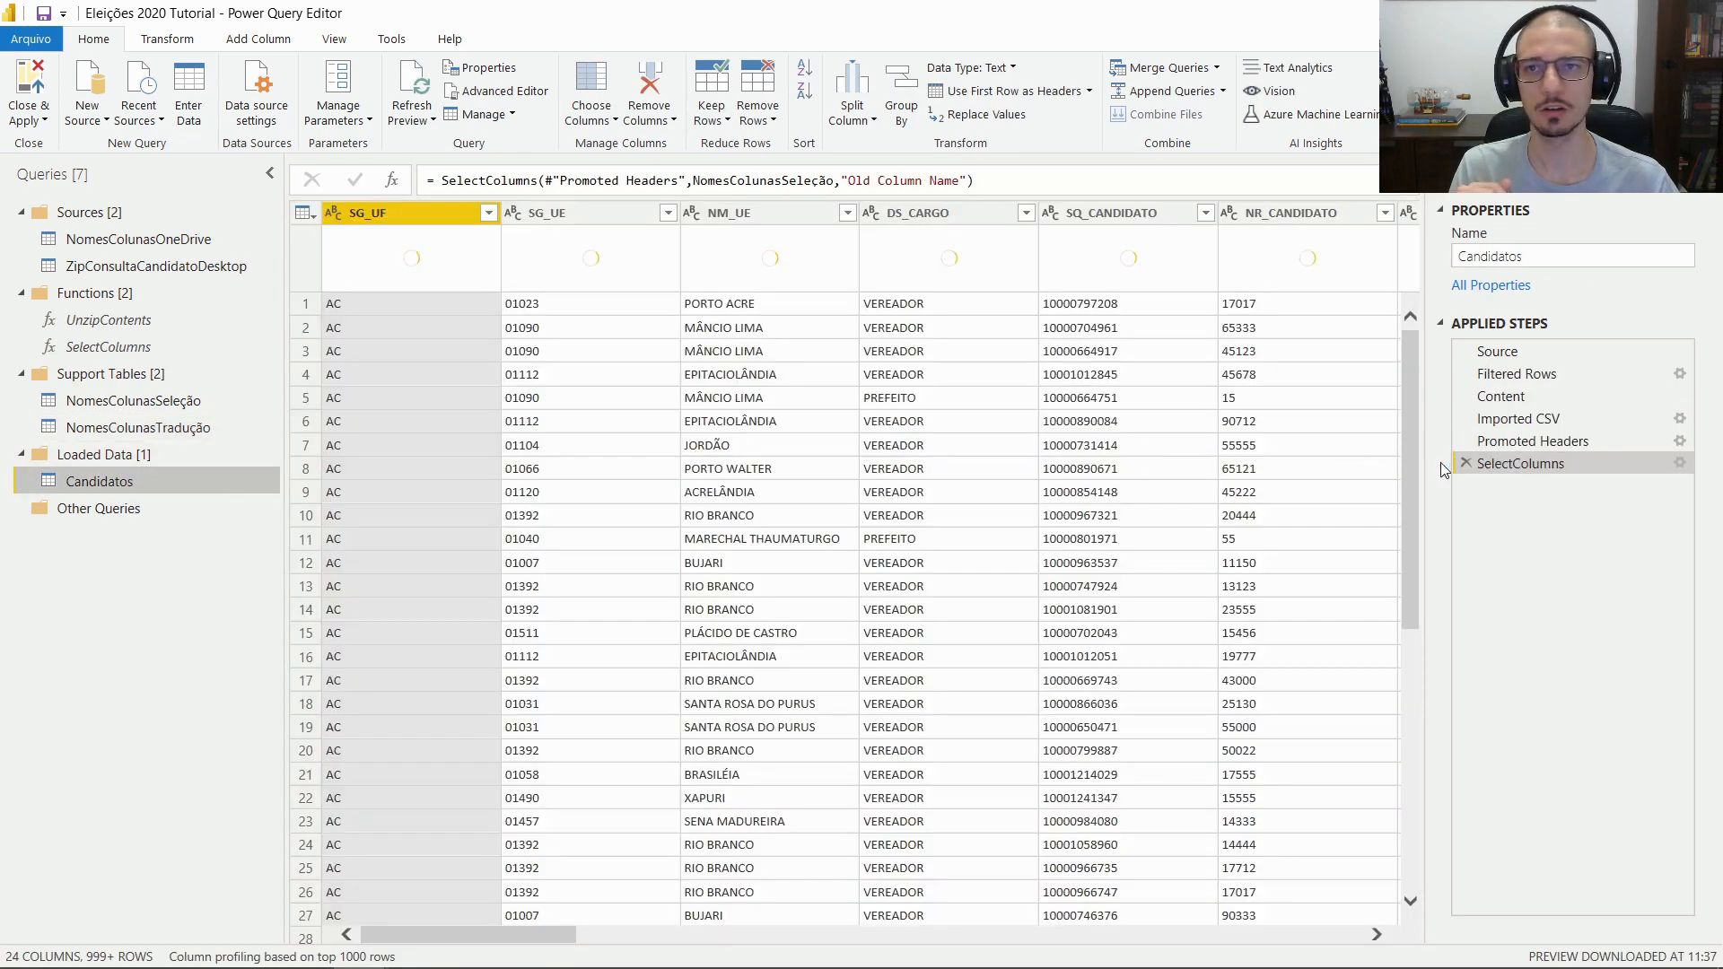
{"action": "left_click", "coordinate": [1204, 96]}
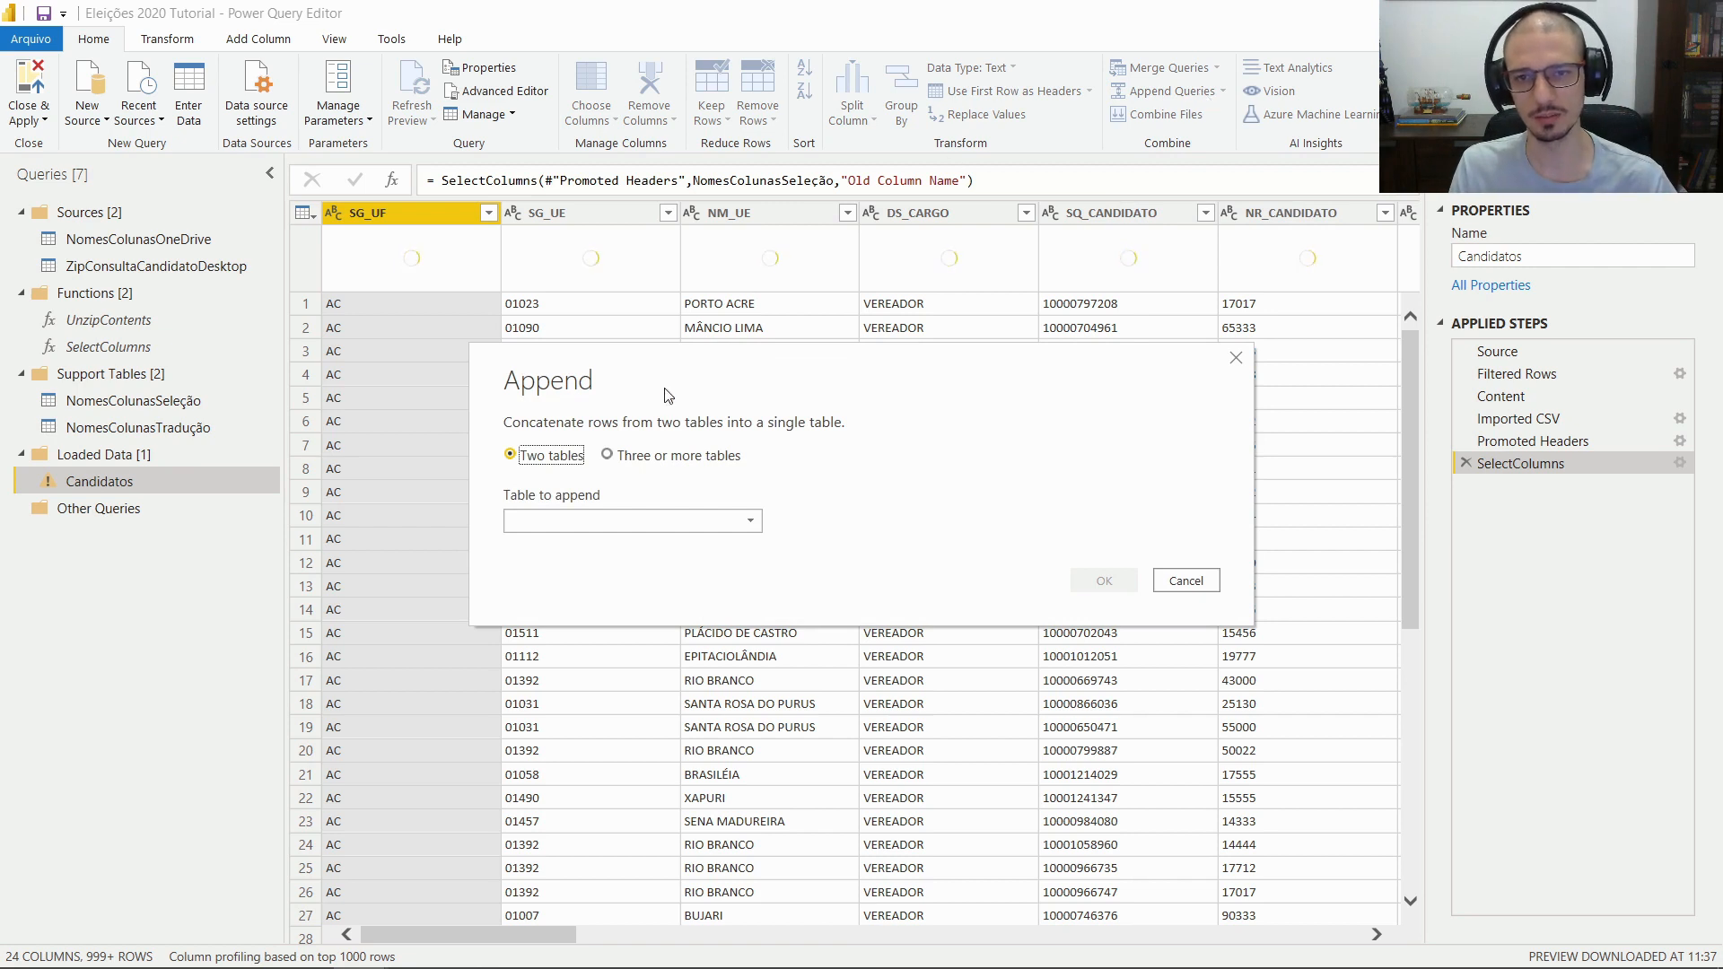
Use the Three or more tables option and add NomesColunasTradução to the tables to append
{"action": "left_click", "coordinate": [617, 459]}
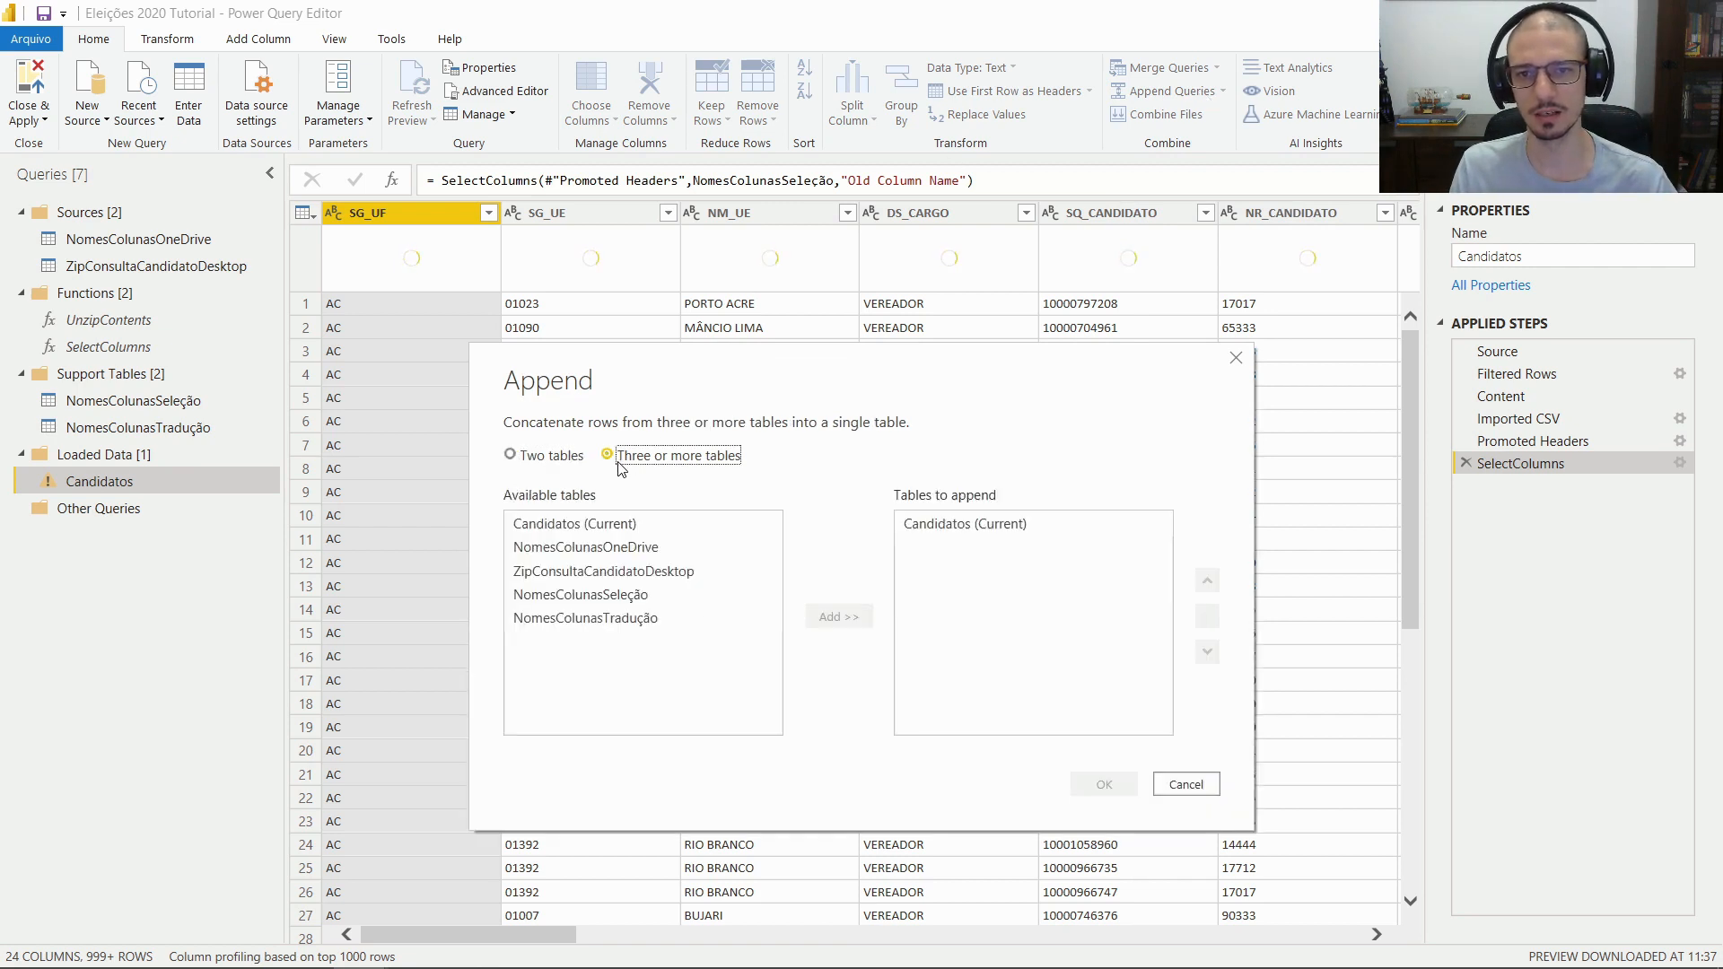
{"action": "left_click", "coordinate": [966, 530]}
{"action": "left_click", "coordinate": [514, 456]}
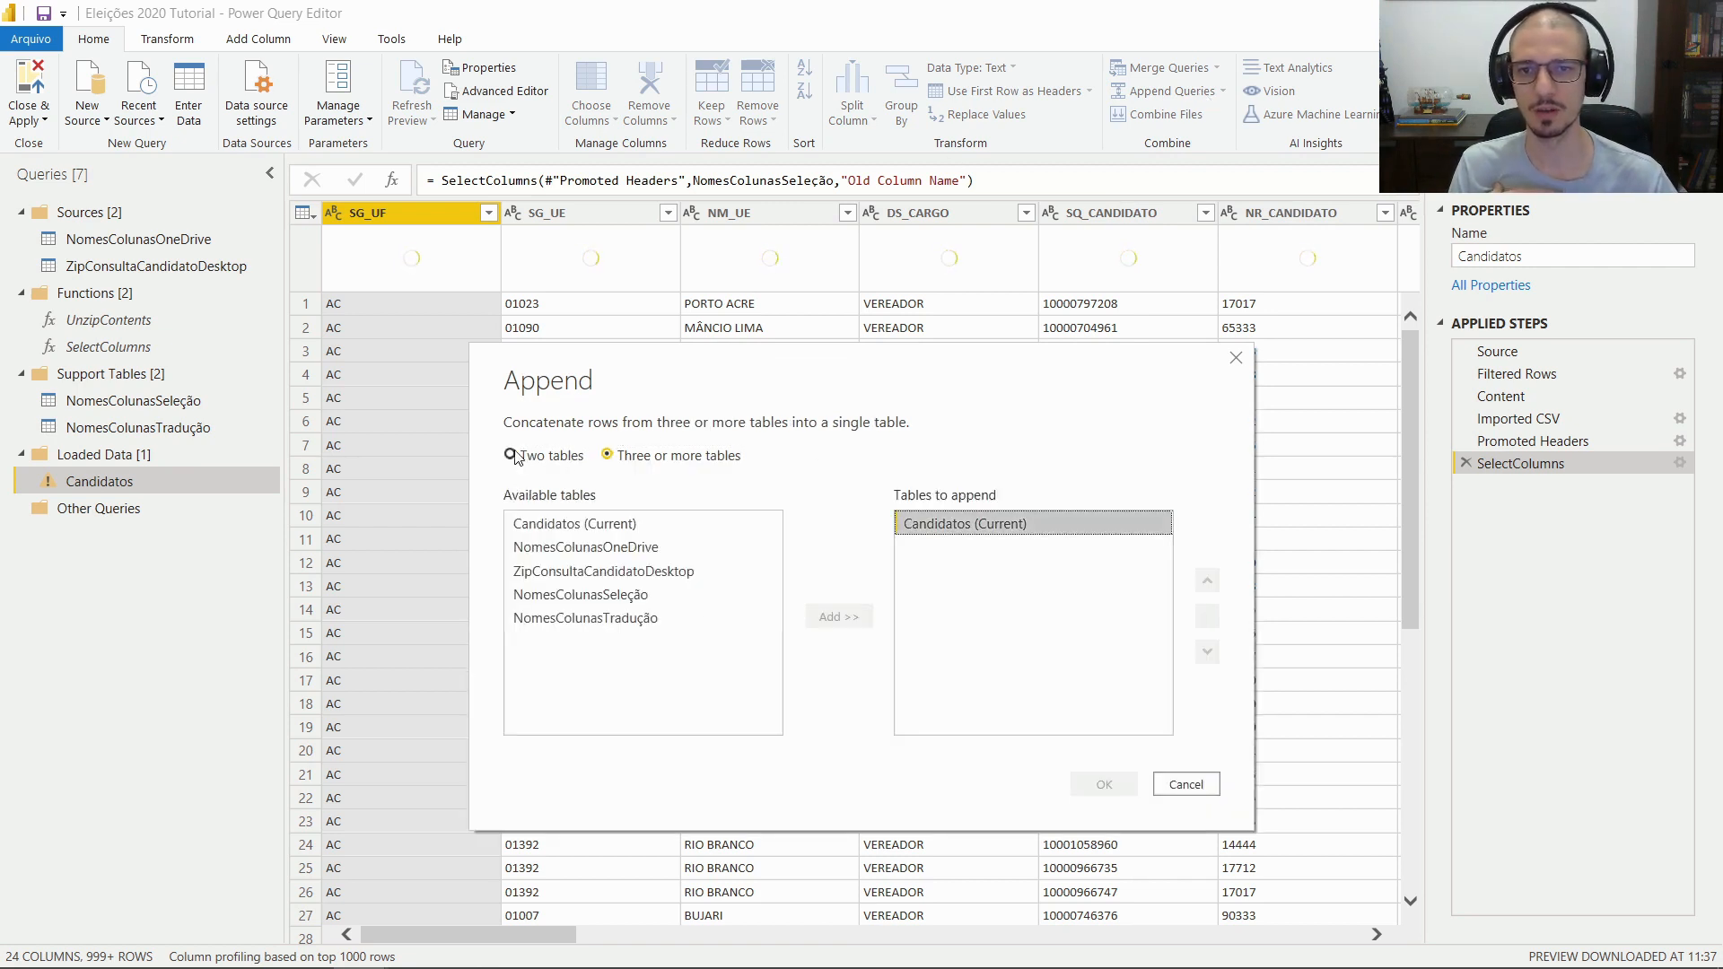
{"action": "left_click", "coordinate": [673, 460]}
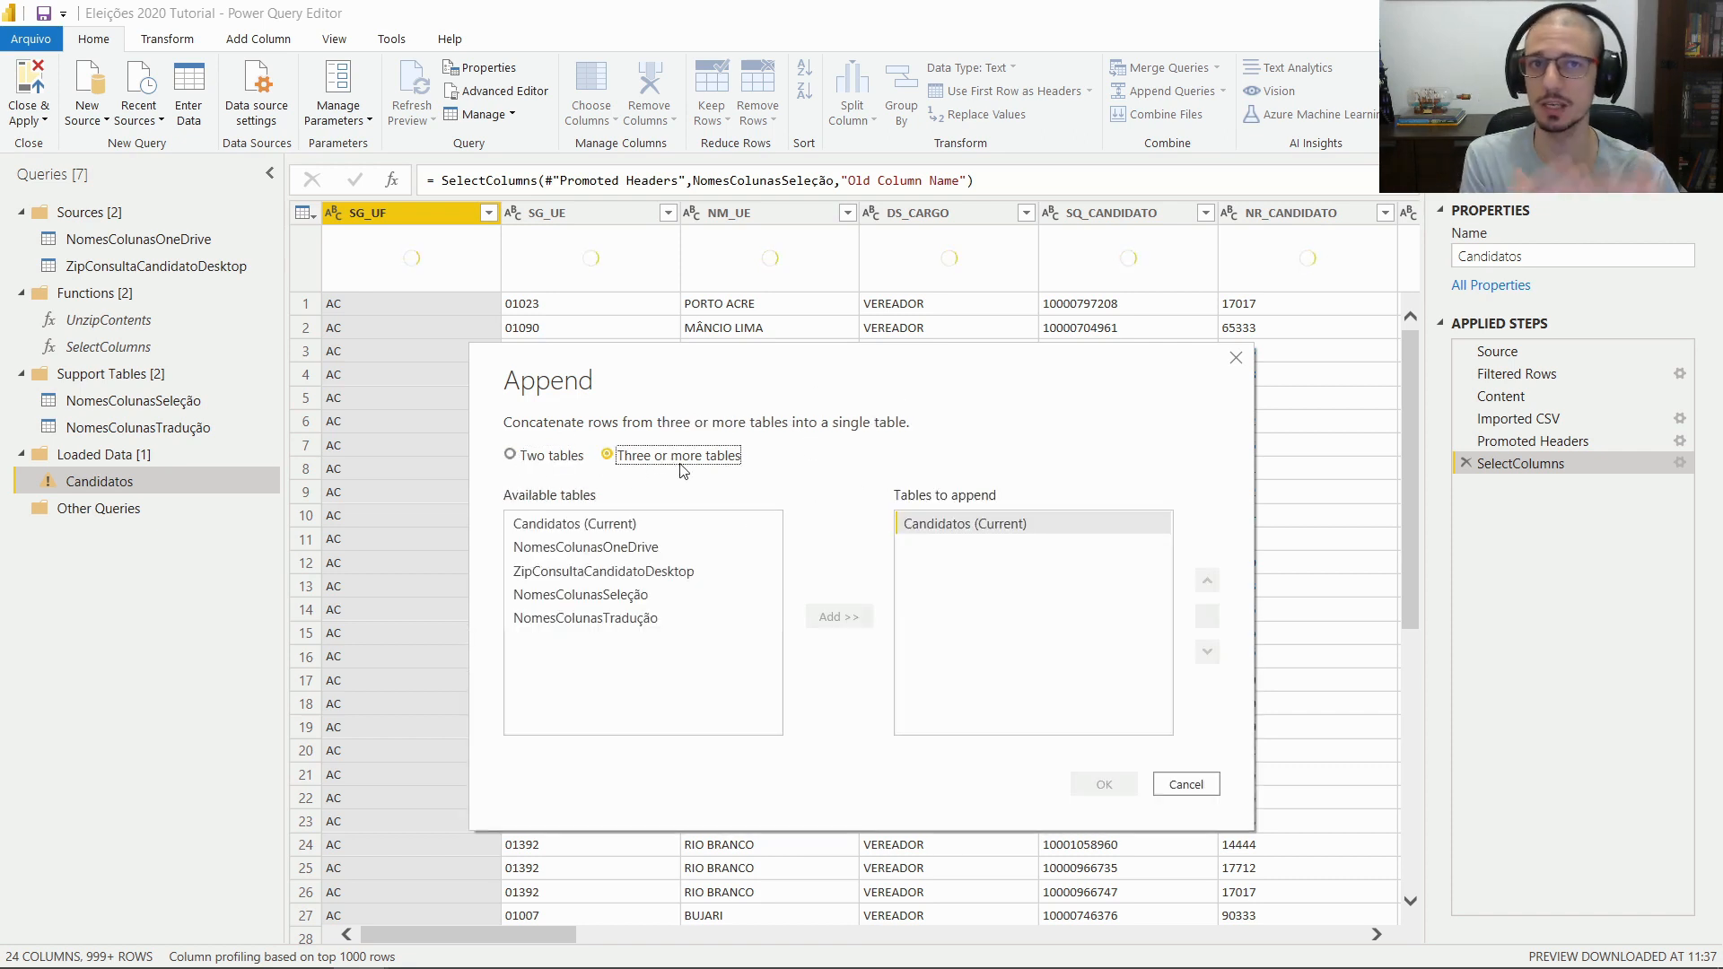
{"action": "left_click", "coordinate": [589, 626]}
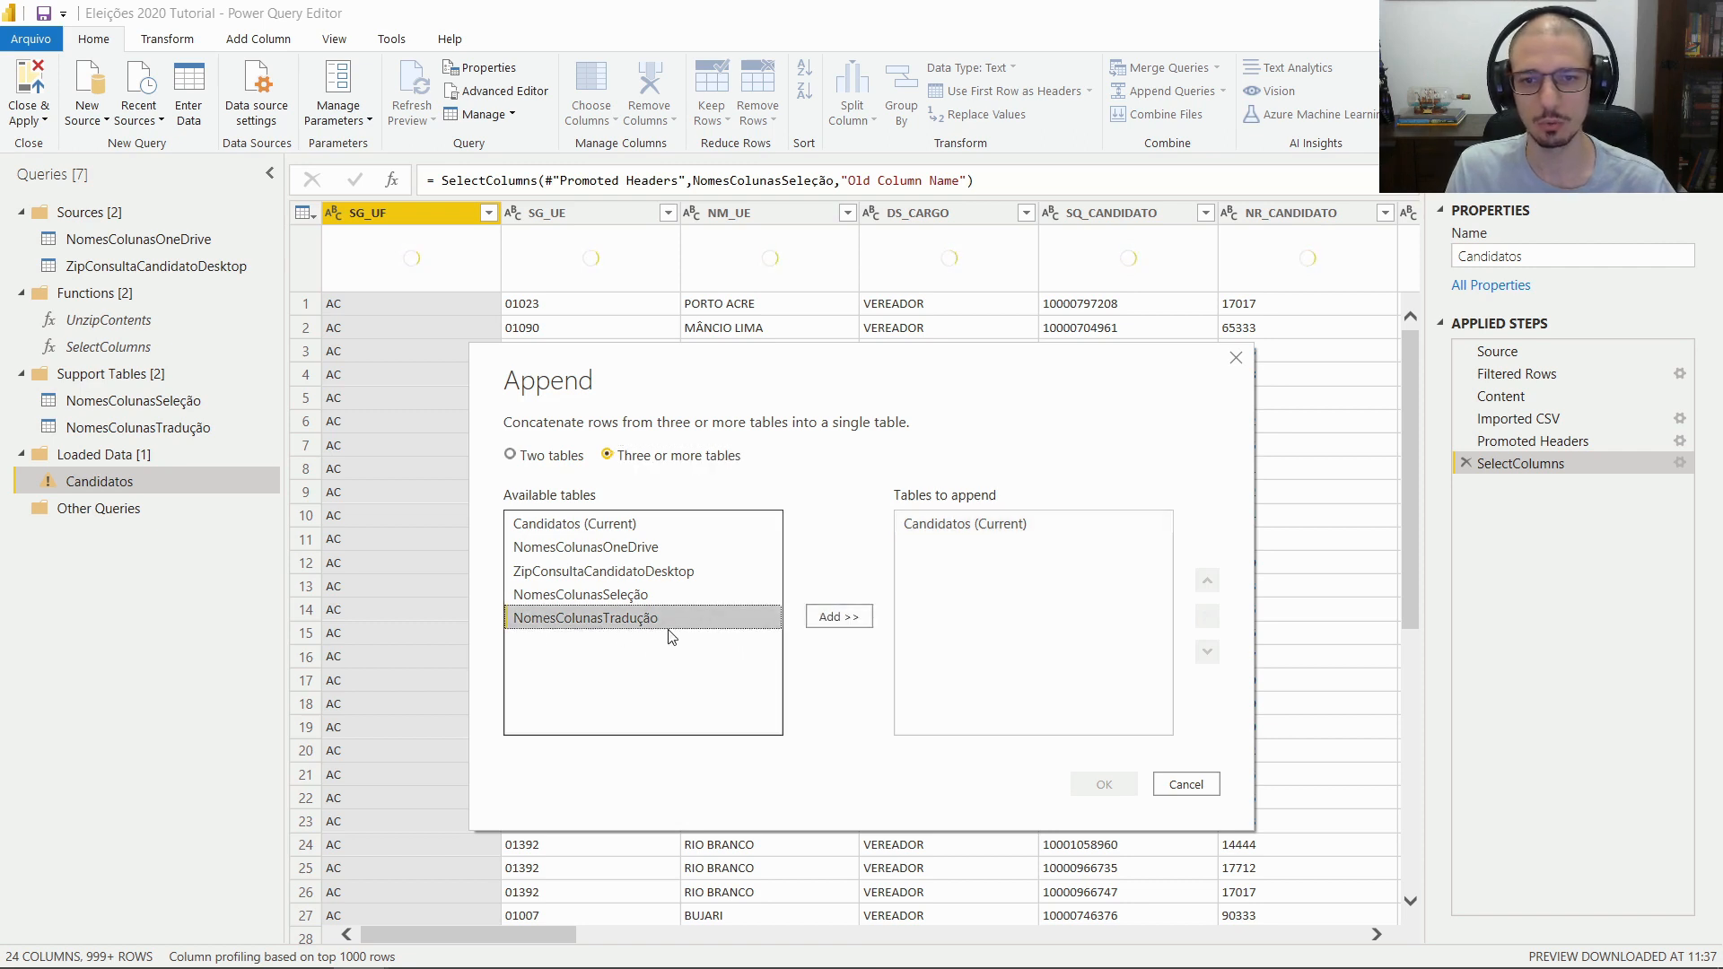
{"action": "left_click", "coordinate": [837, 620]}
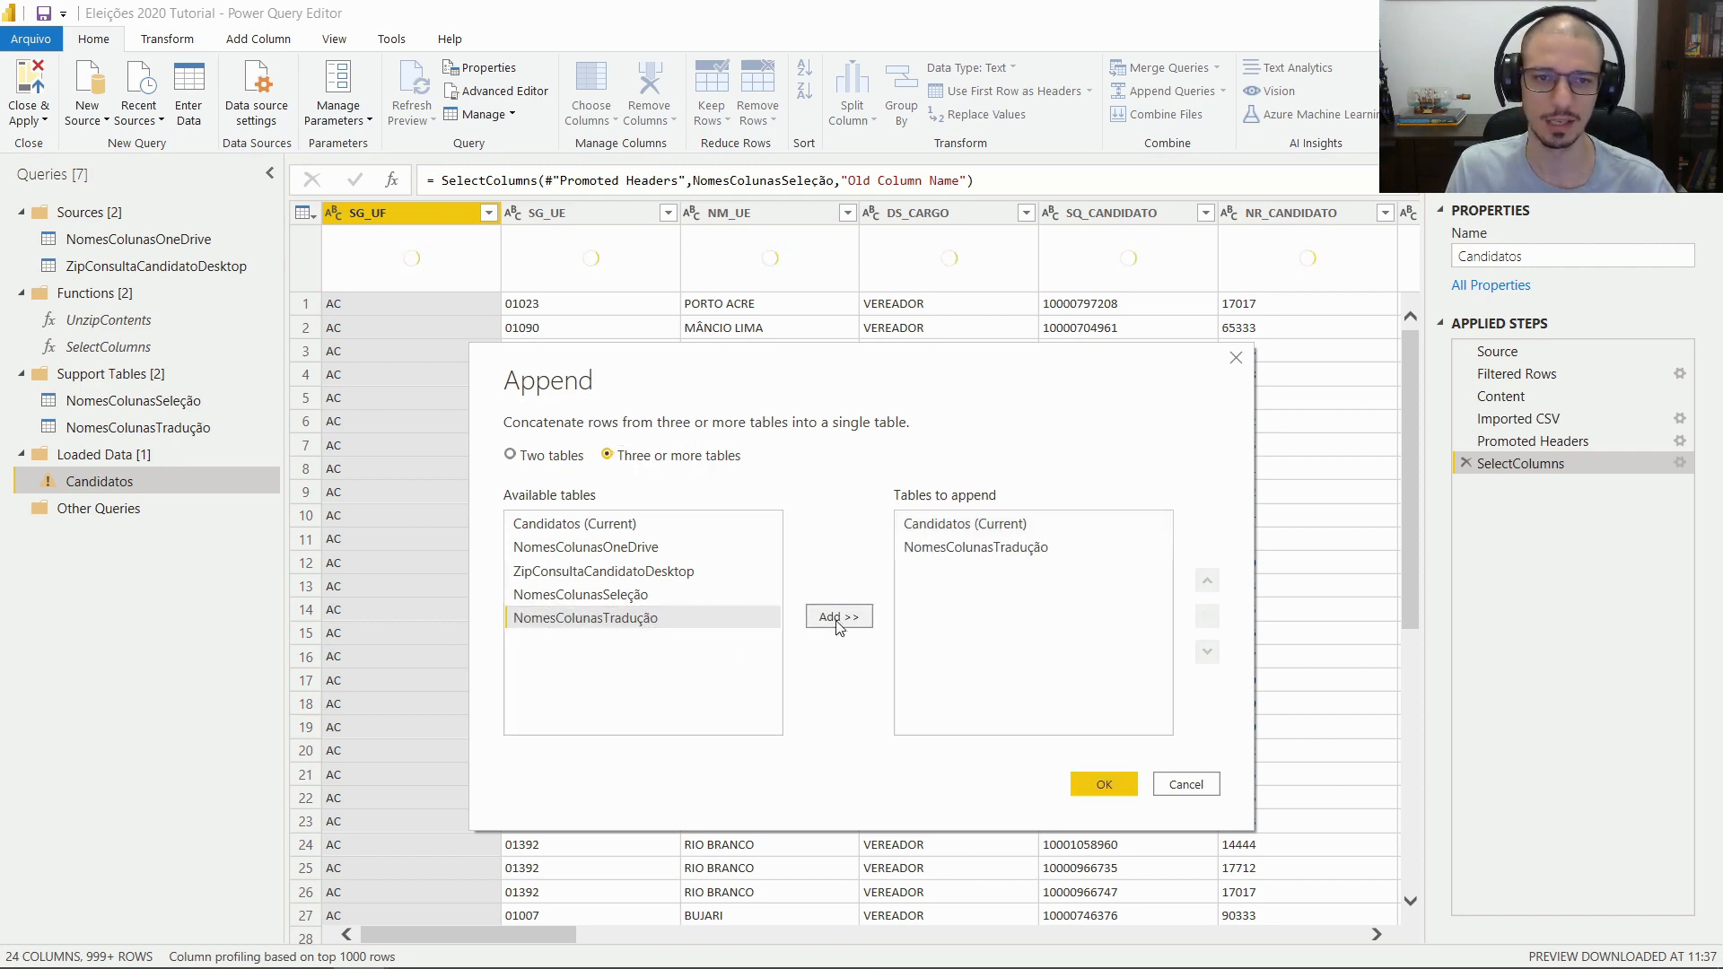
Review the append order of SelectColumns and NomesColunasTradução and confirm the append
{"action": "left_click", "coordinate": [937, 551]}
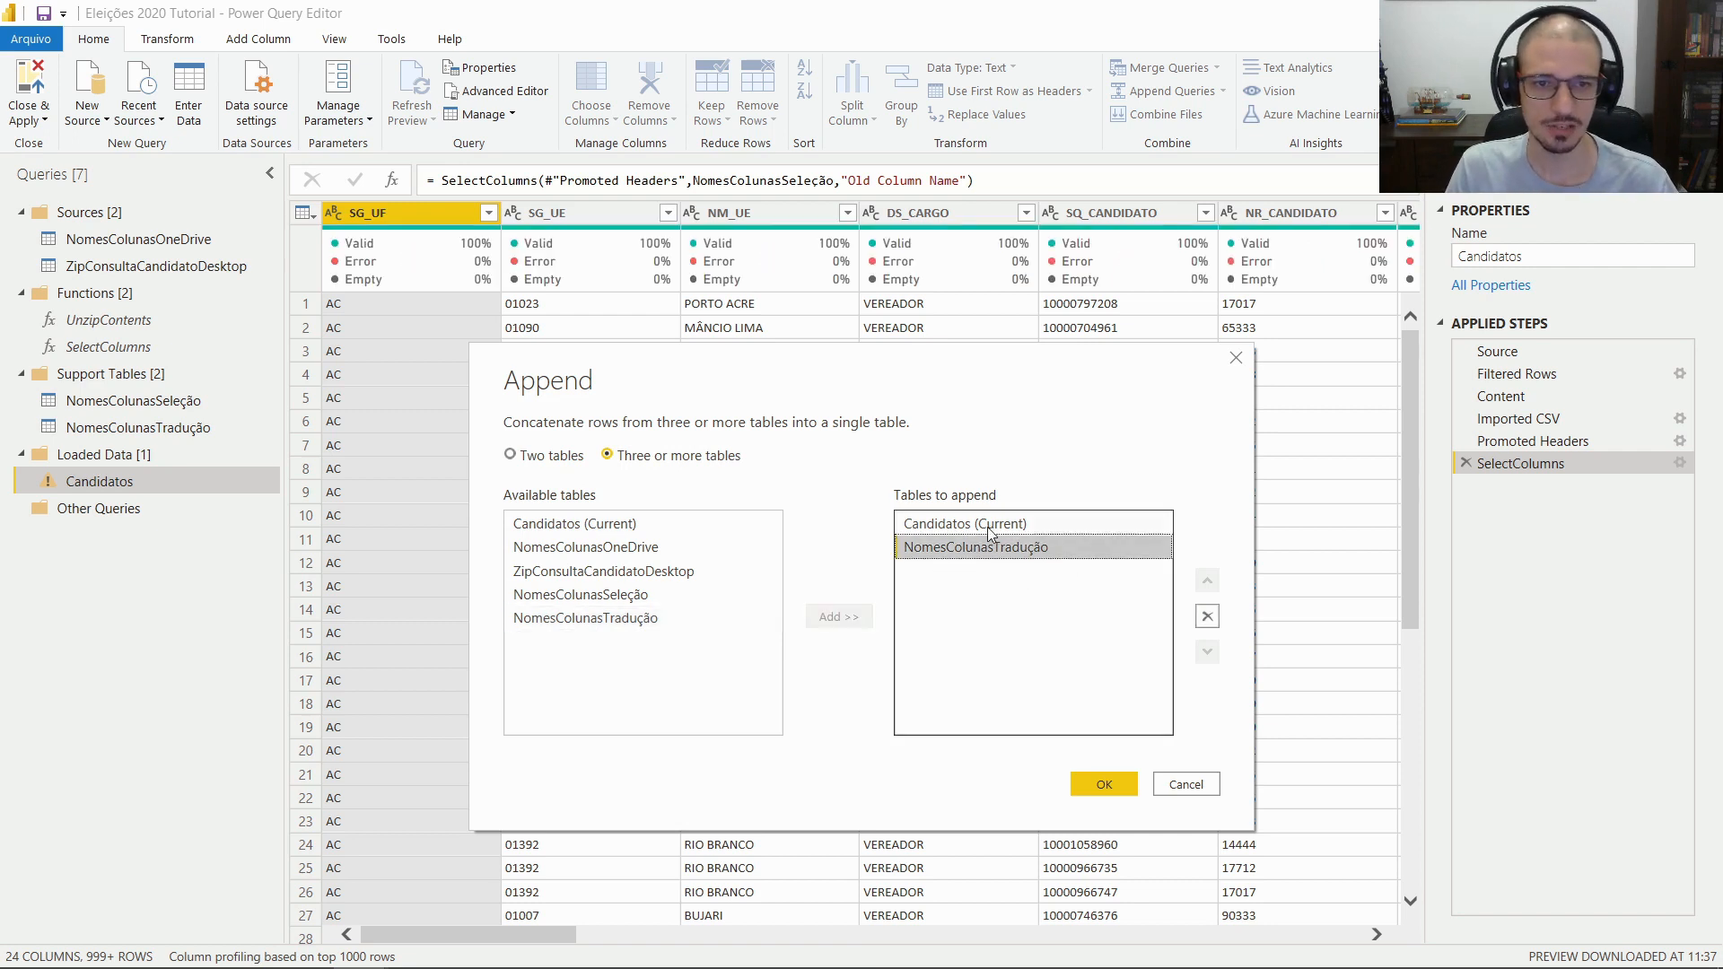
{"action": "left_click", "coordinate": [1029, 522]}
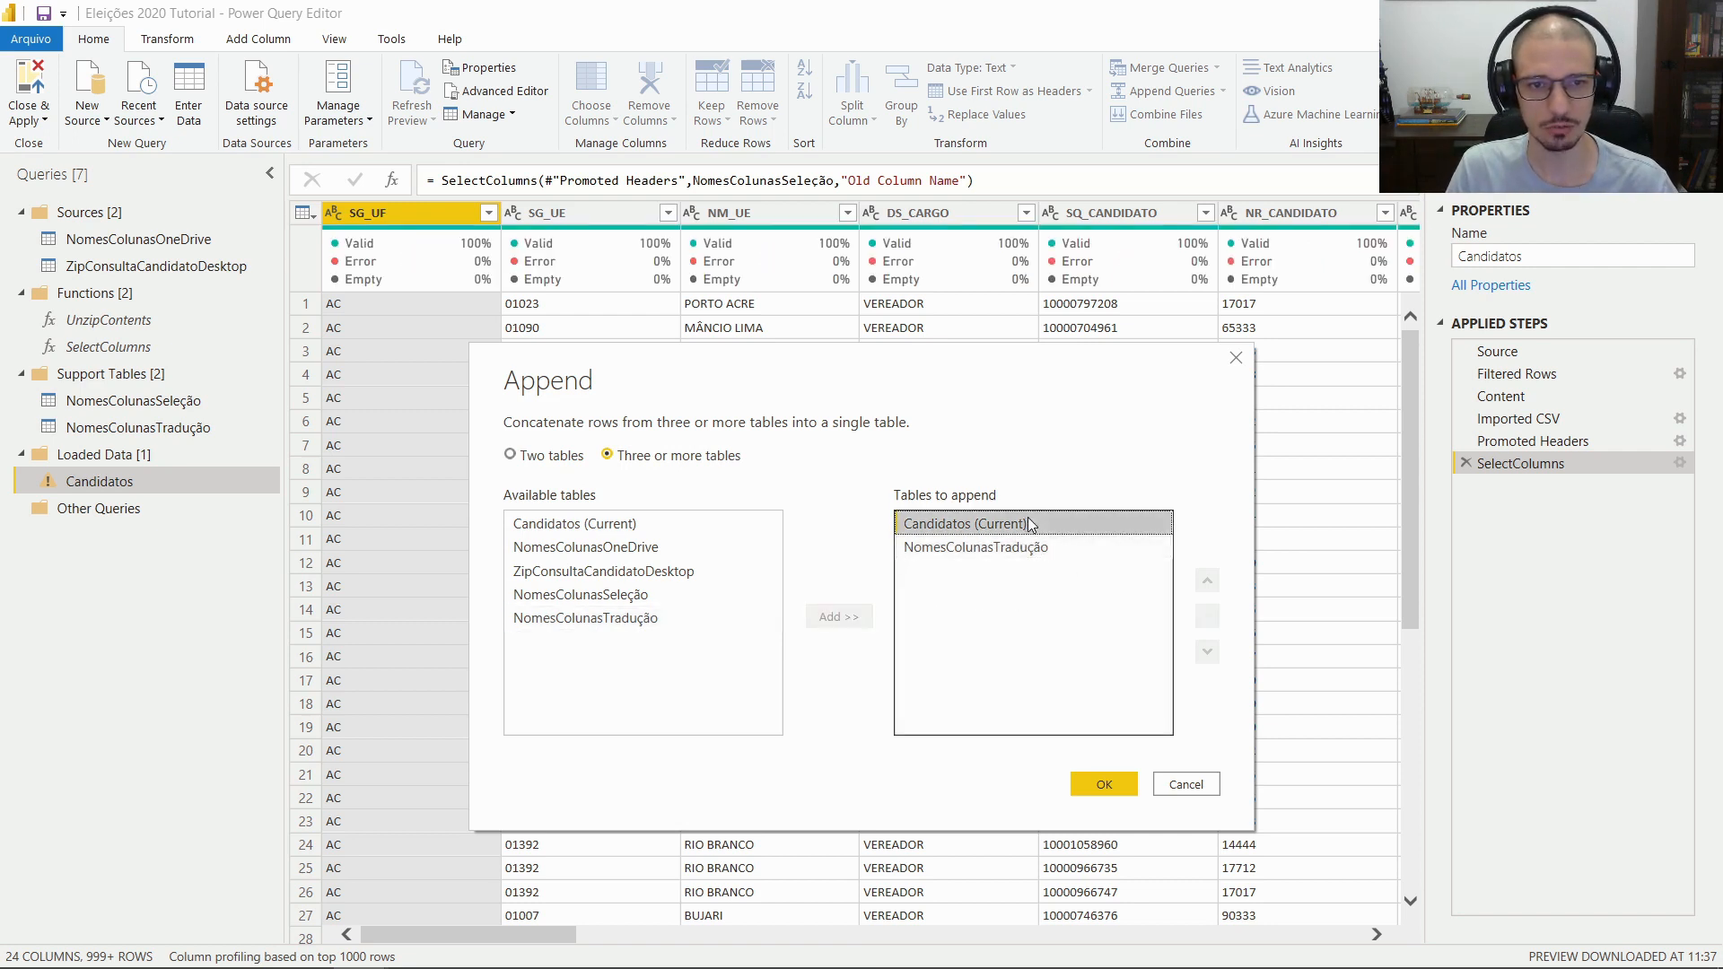
{"action": "left_click", "coordinate": [1022, 546]}
{"action": "left_click", "coordinate": [1030, 524]}
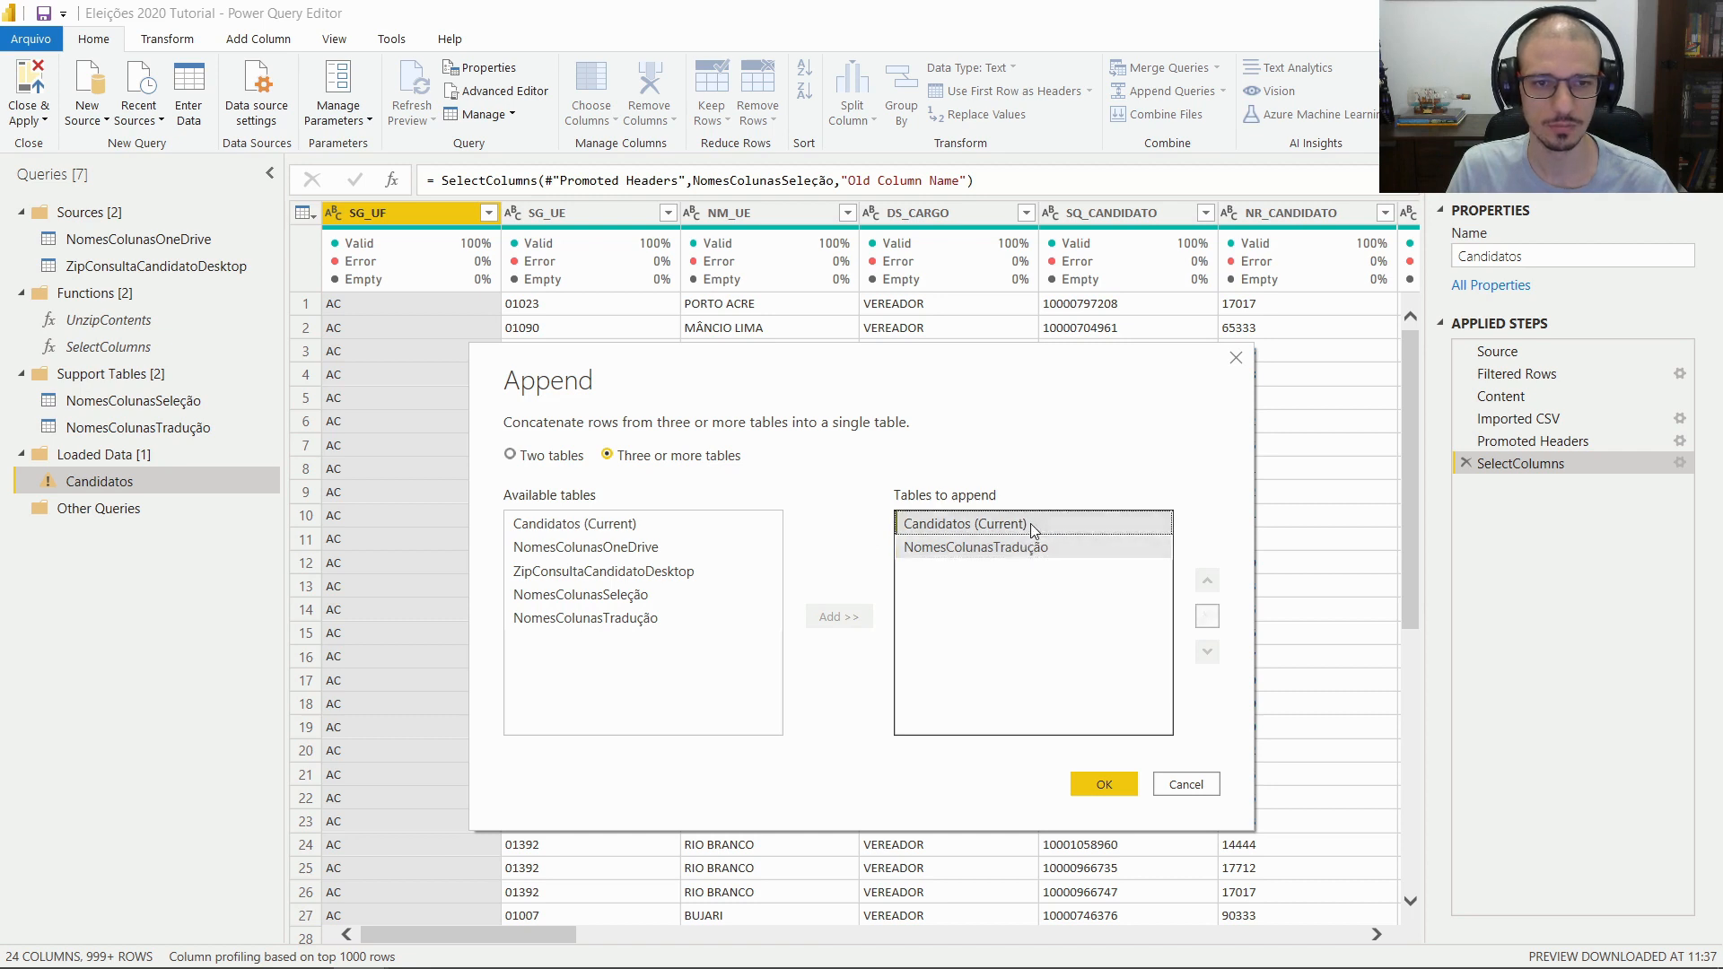
{"action": "left_click", "coordinate": [1028, 545]}
{"action": "left_click", "coordinate": [1017, 525]}
{"action": "left_click", "coordinate": [1012, 546]}
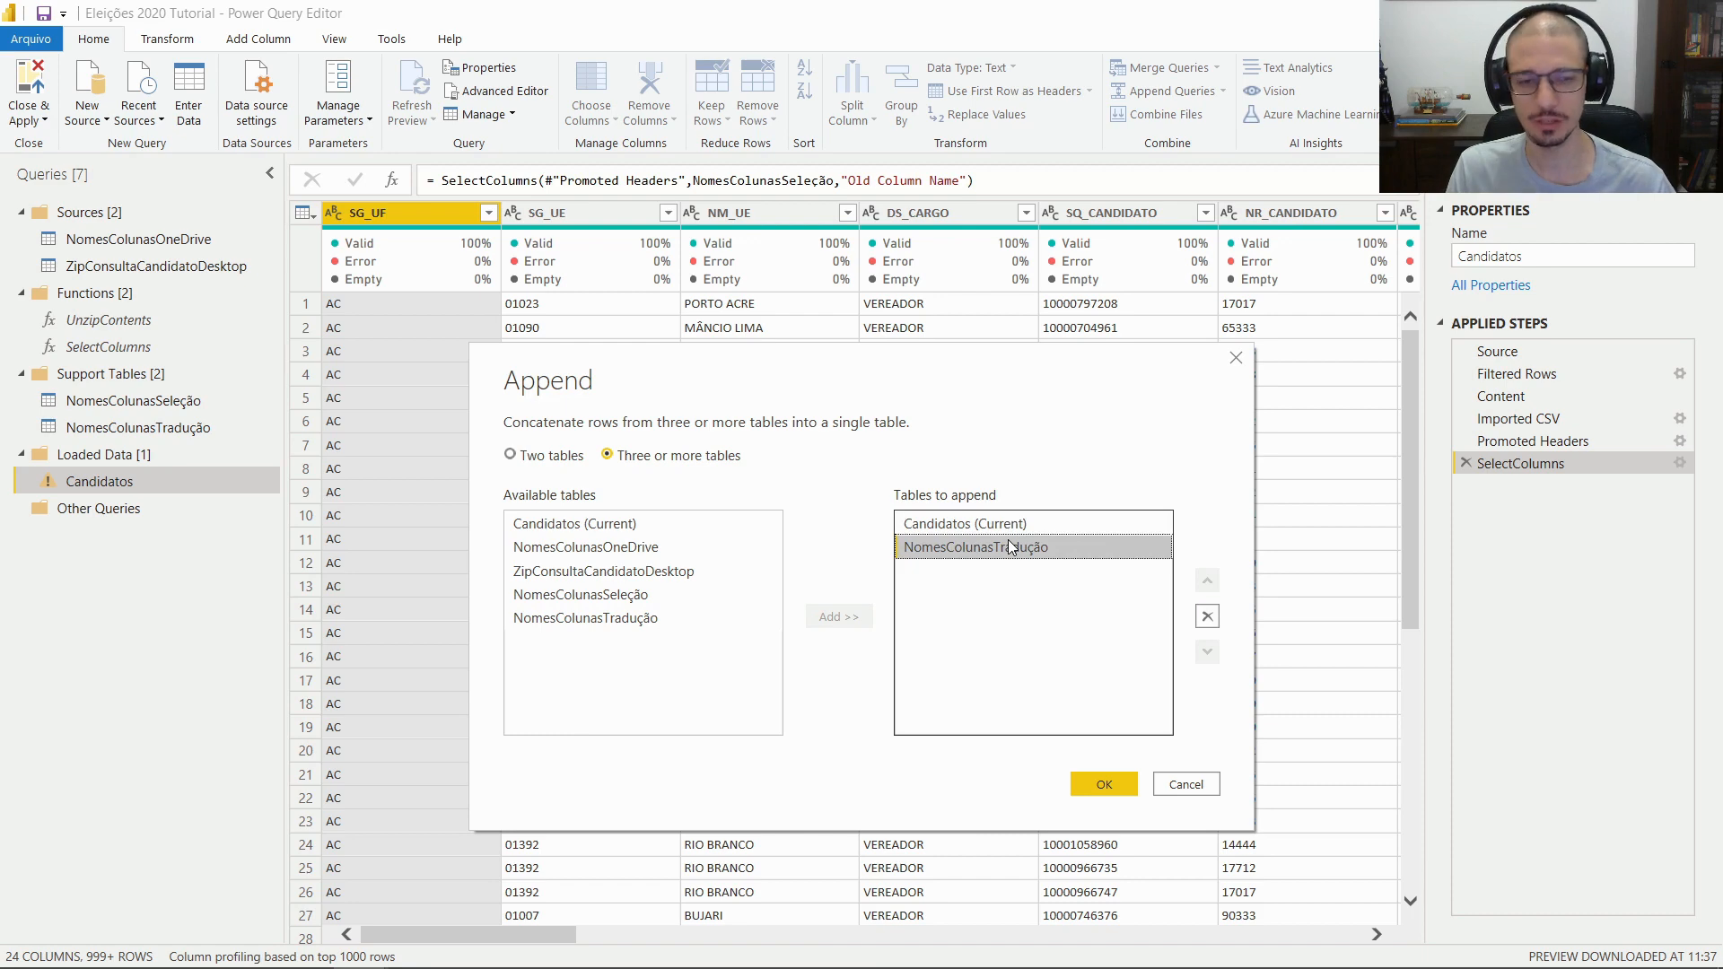
{"action": "left_click", "coordinate": [1109, 779]}
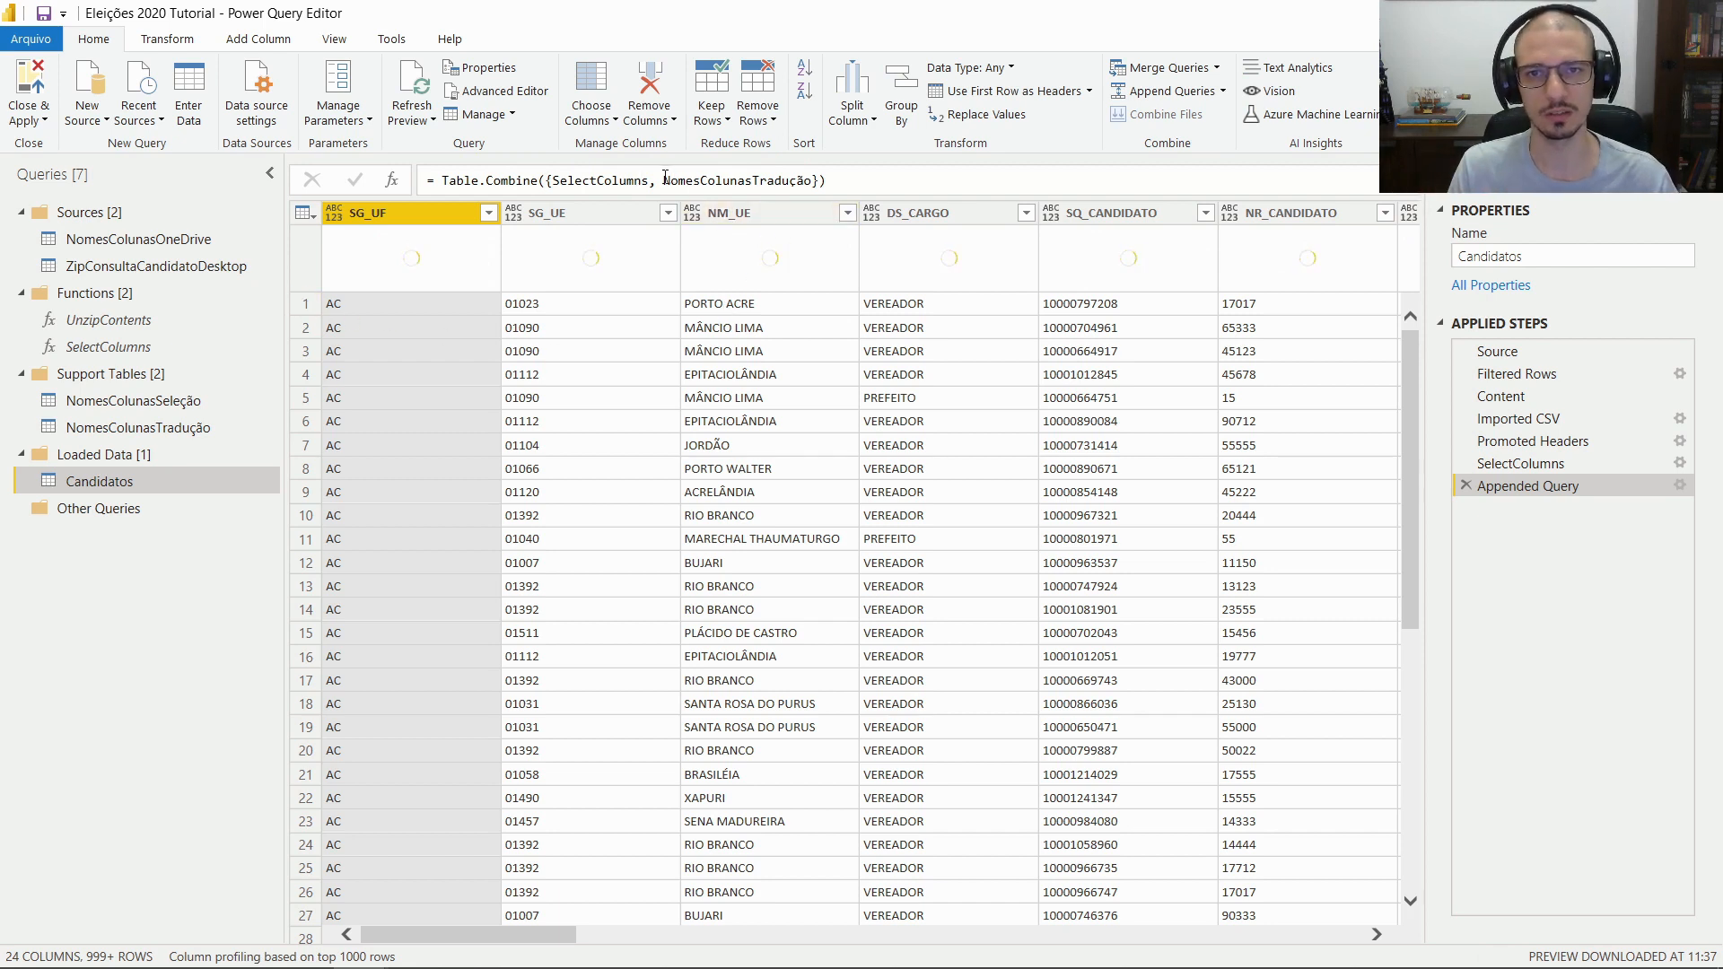
Rewrite the Appended Query formula as Table.Combine({NomesColunasTradução,SelectColumns})
{"action": "left_click_drag", "start_coordinate": [663, 180], "coordinate": [810, 184]}
{"action": "key", "text": "ctrl+c"}
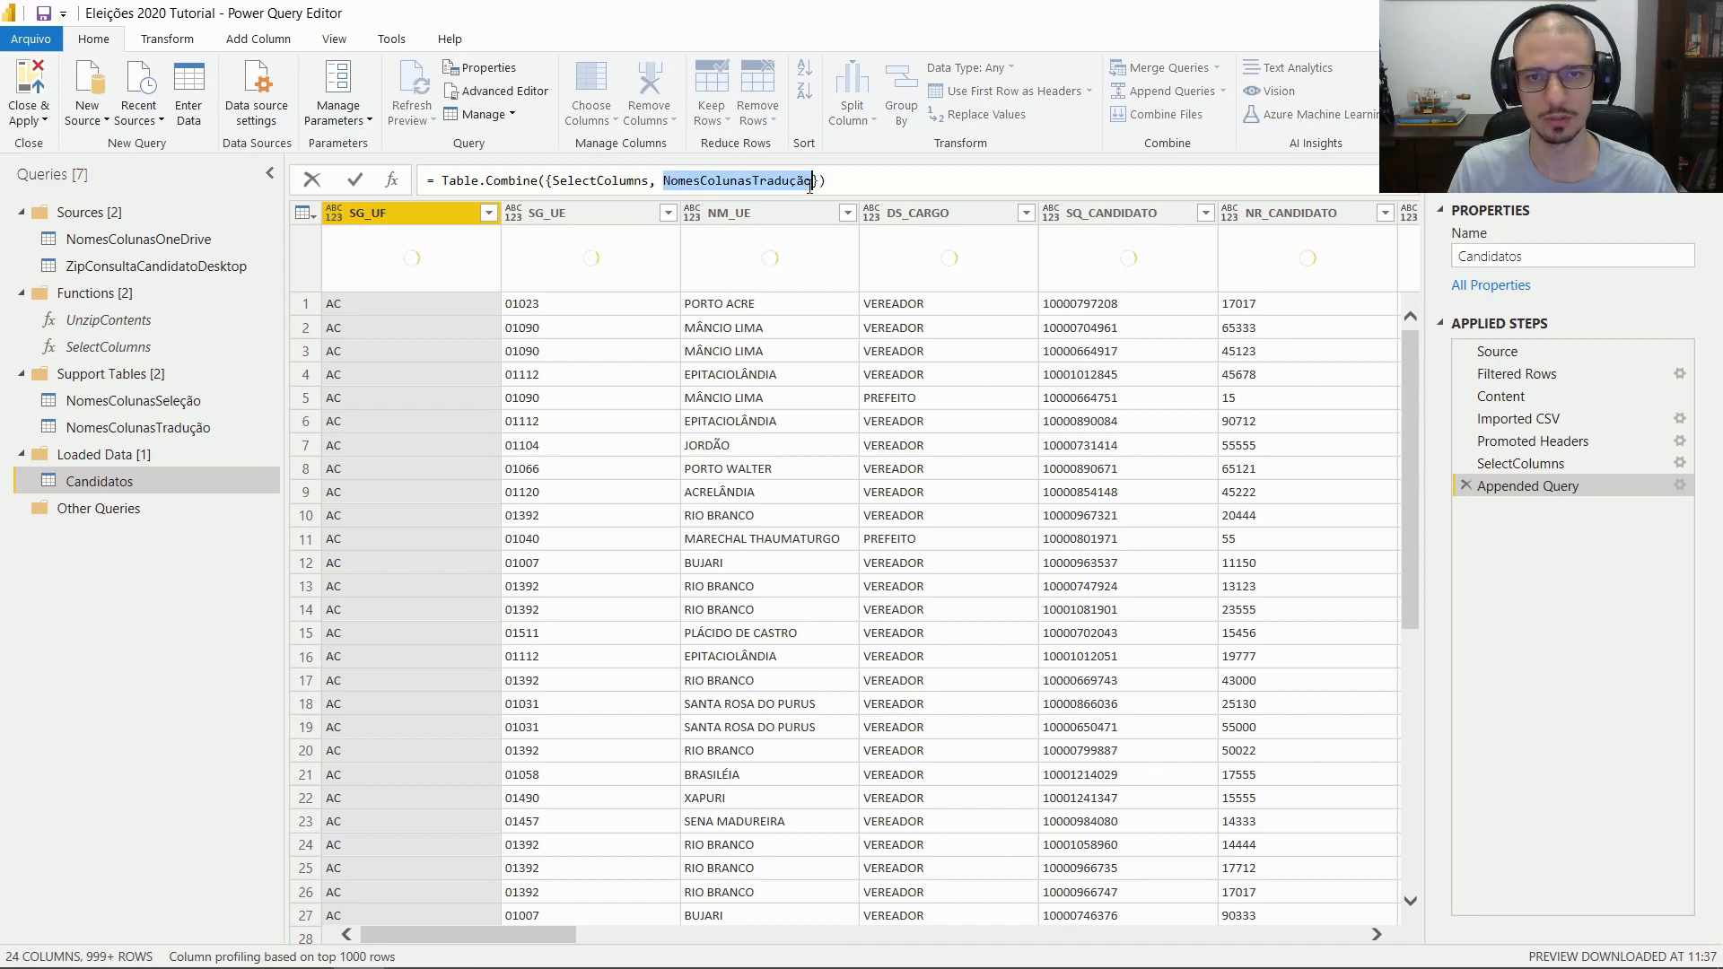
{"action": "mouse_move", "coordinate": [810, 184]}
{"action": "key", "text": "BackSpace"}
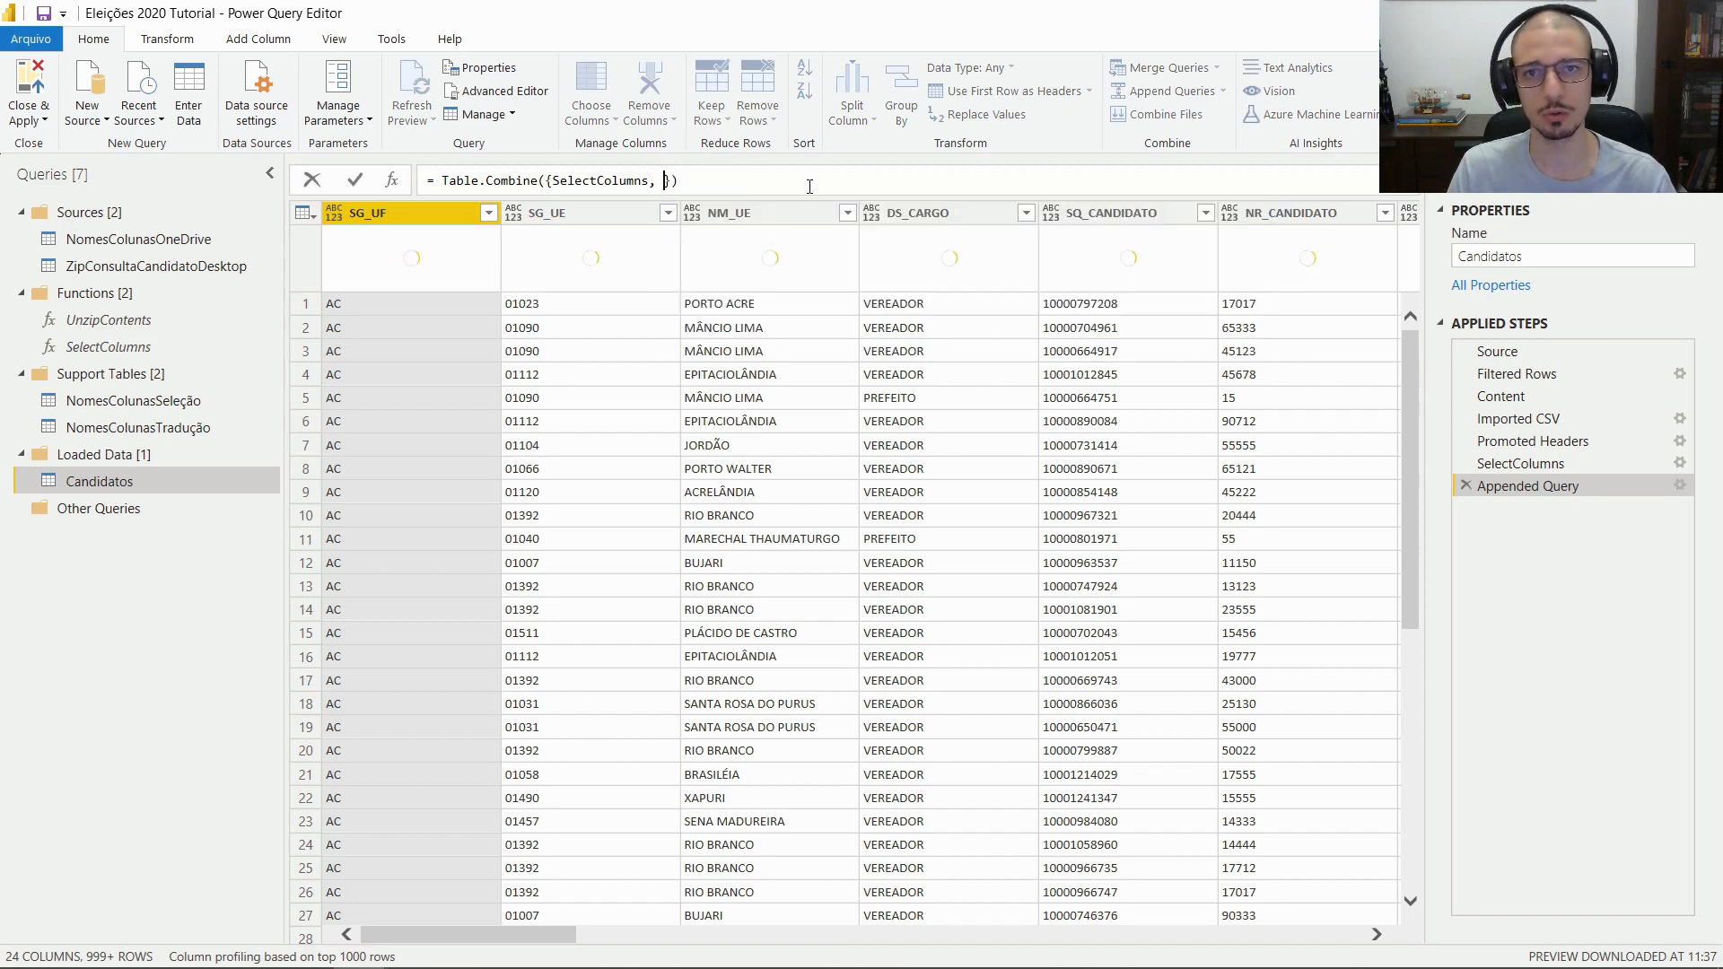
{"action": "key", "text": "BackSpace"}
{"action": "key", "text": "BackSpace"}
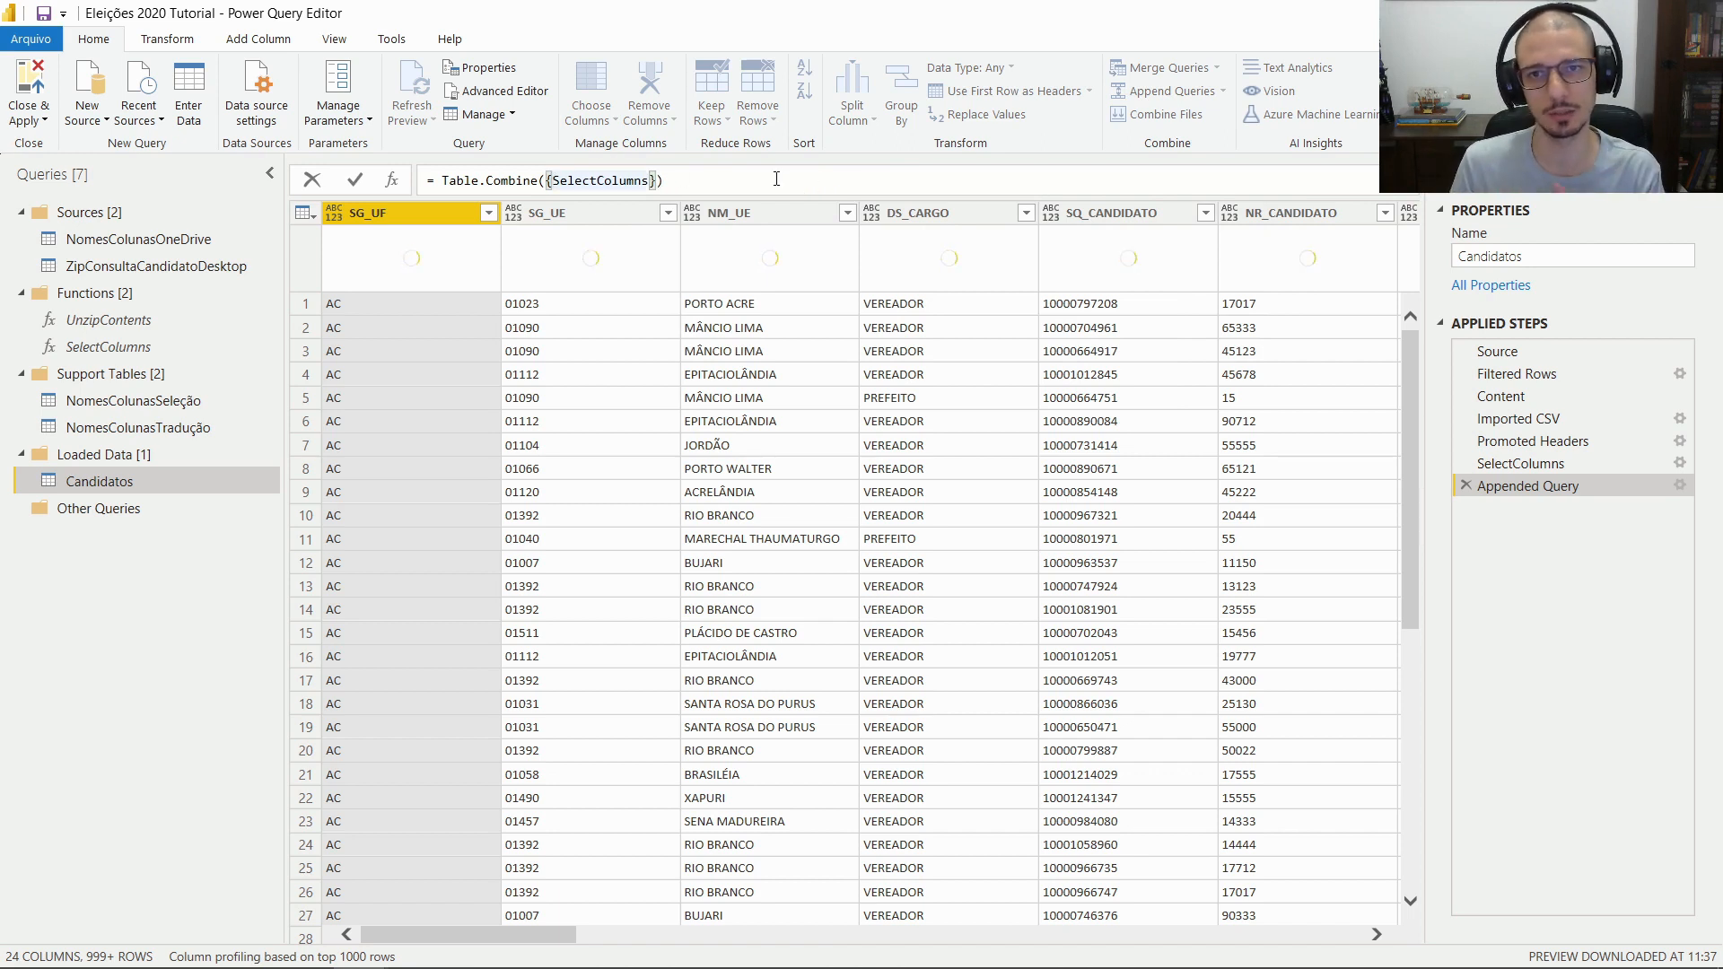
{"action": "key", "text": "ctrl+v"}
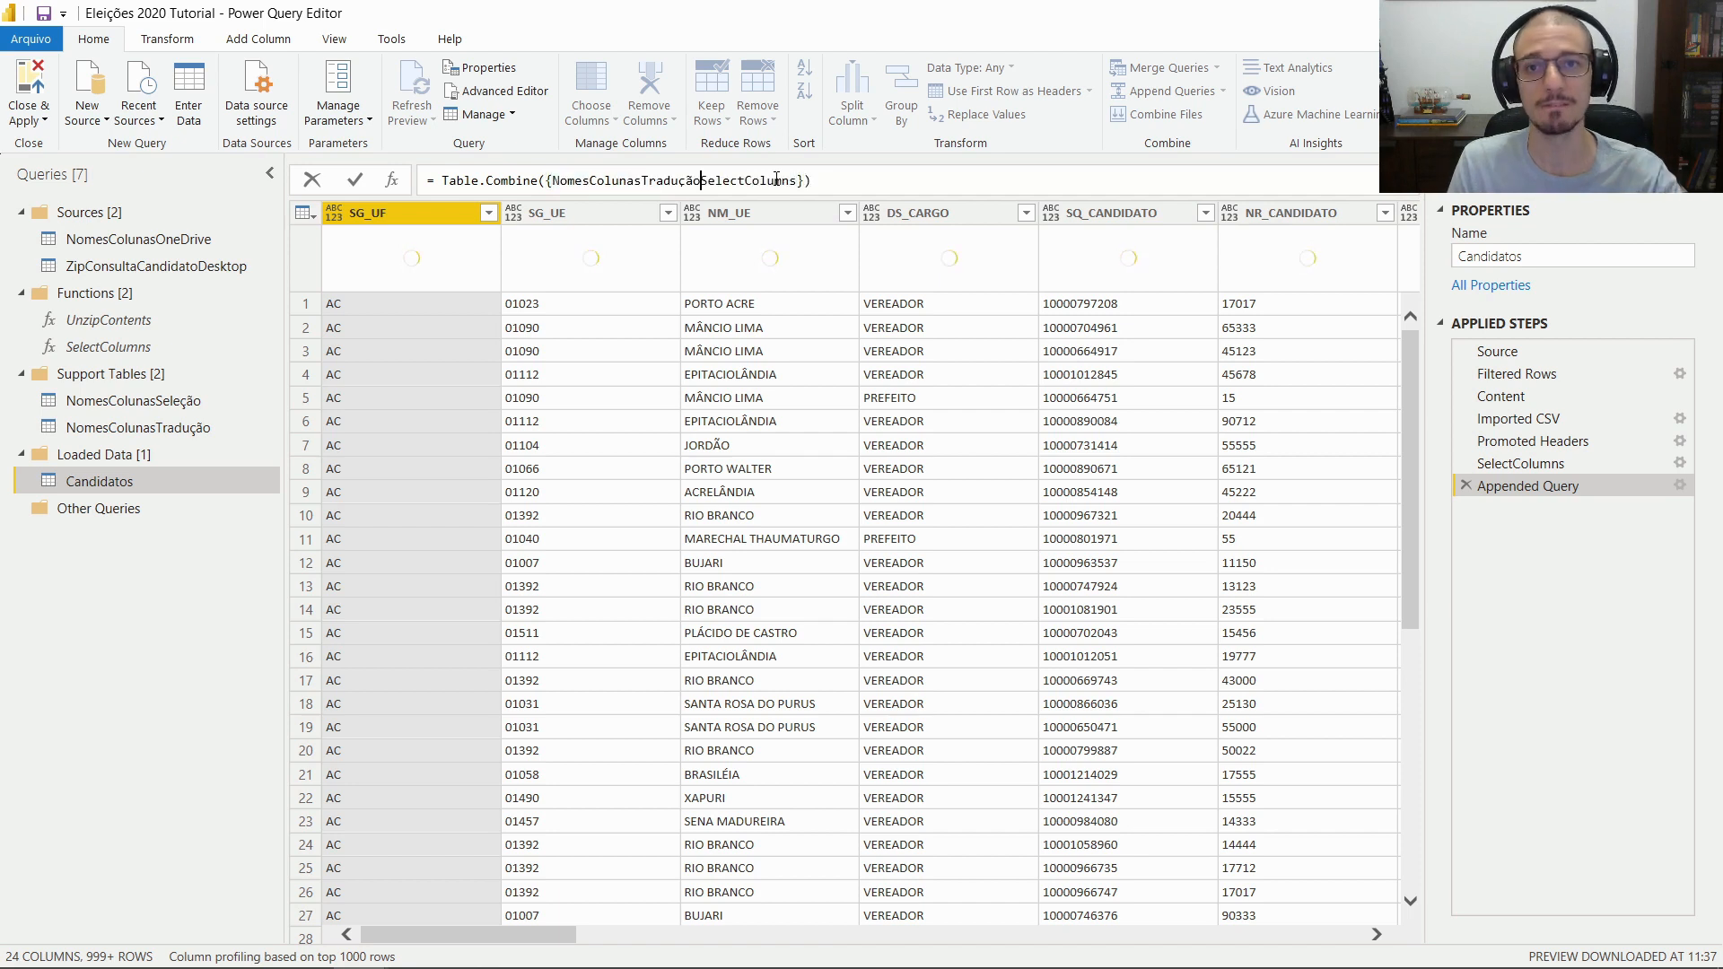
{"action": "type", "text": ","}
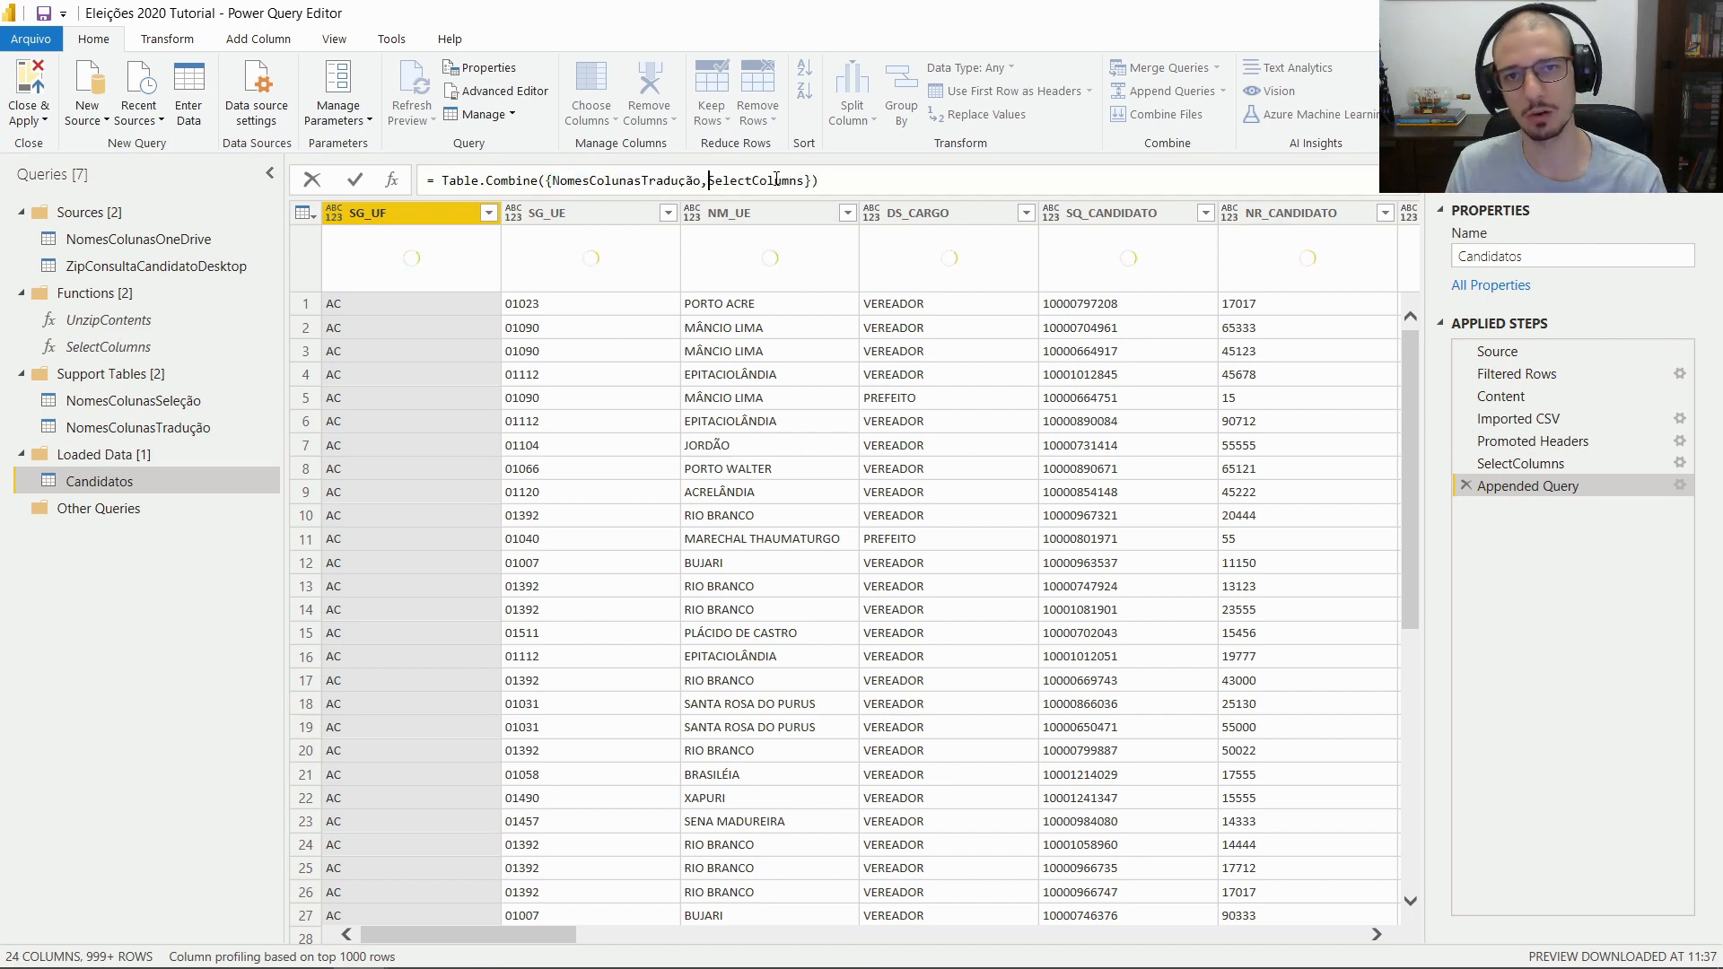
{"action": "key", "text": "End"}
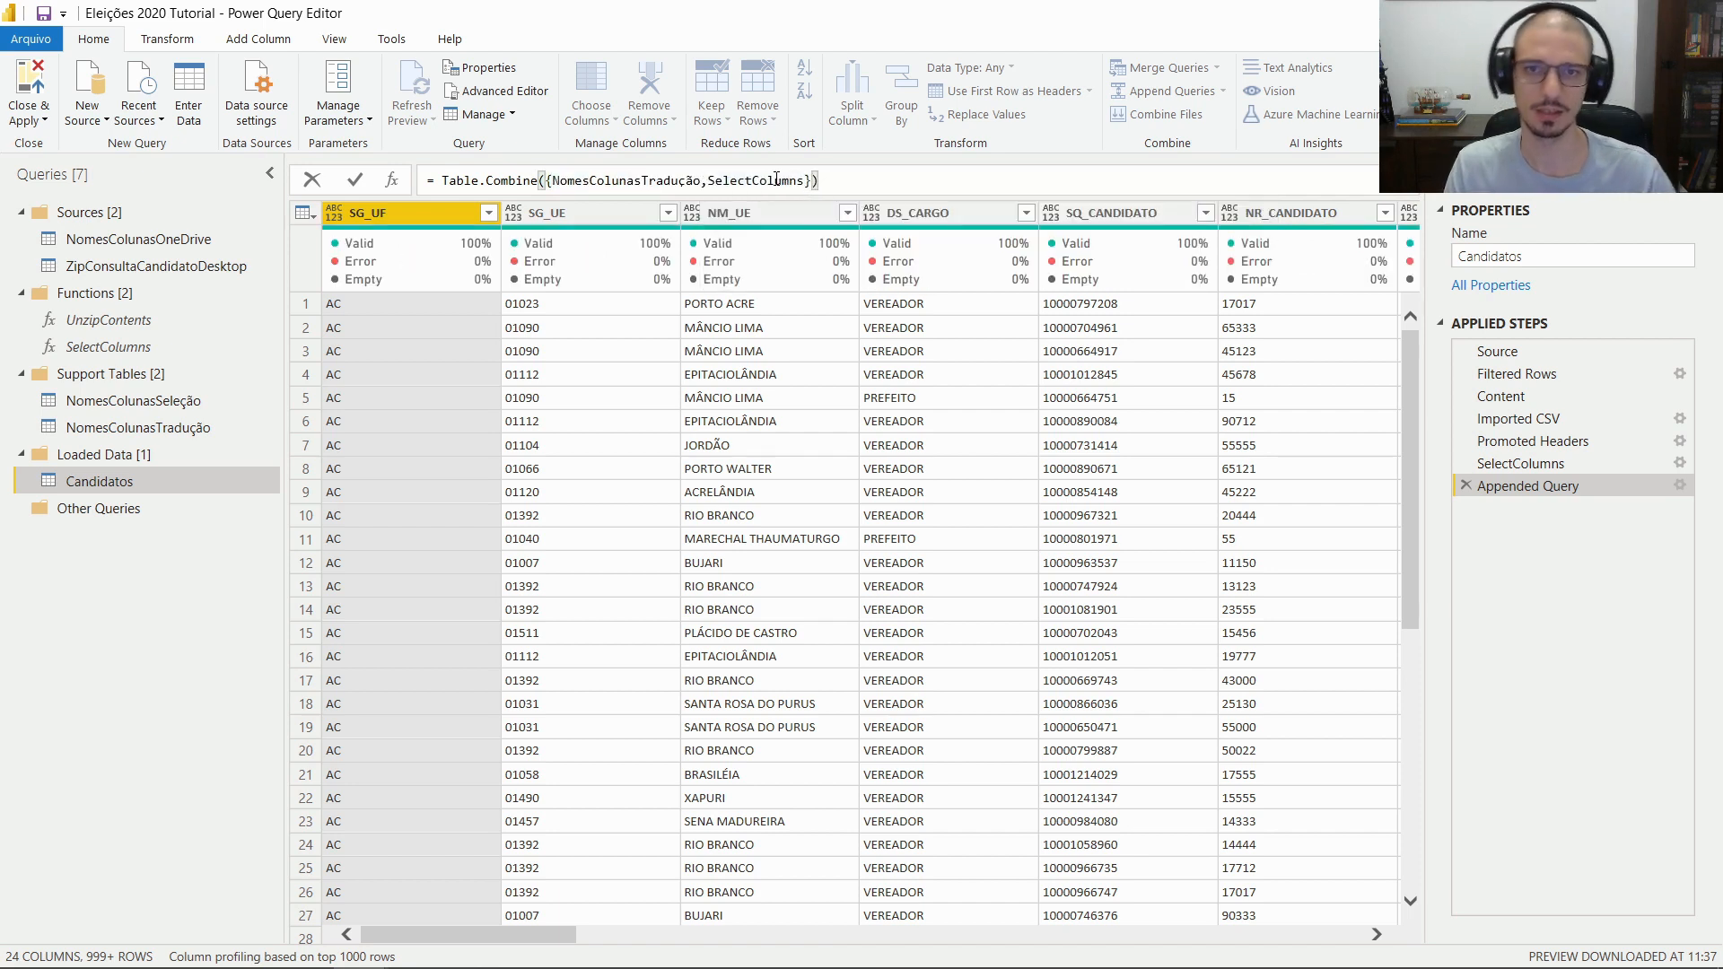
{"action": "key", "text": "Return"}
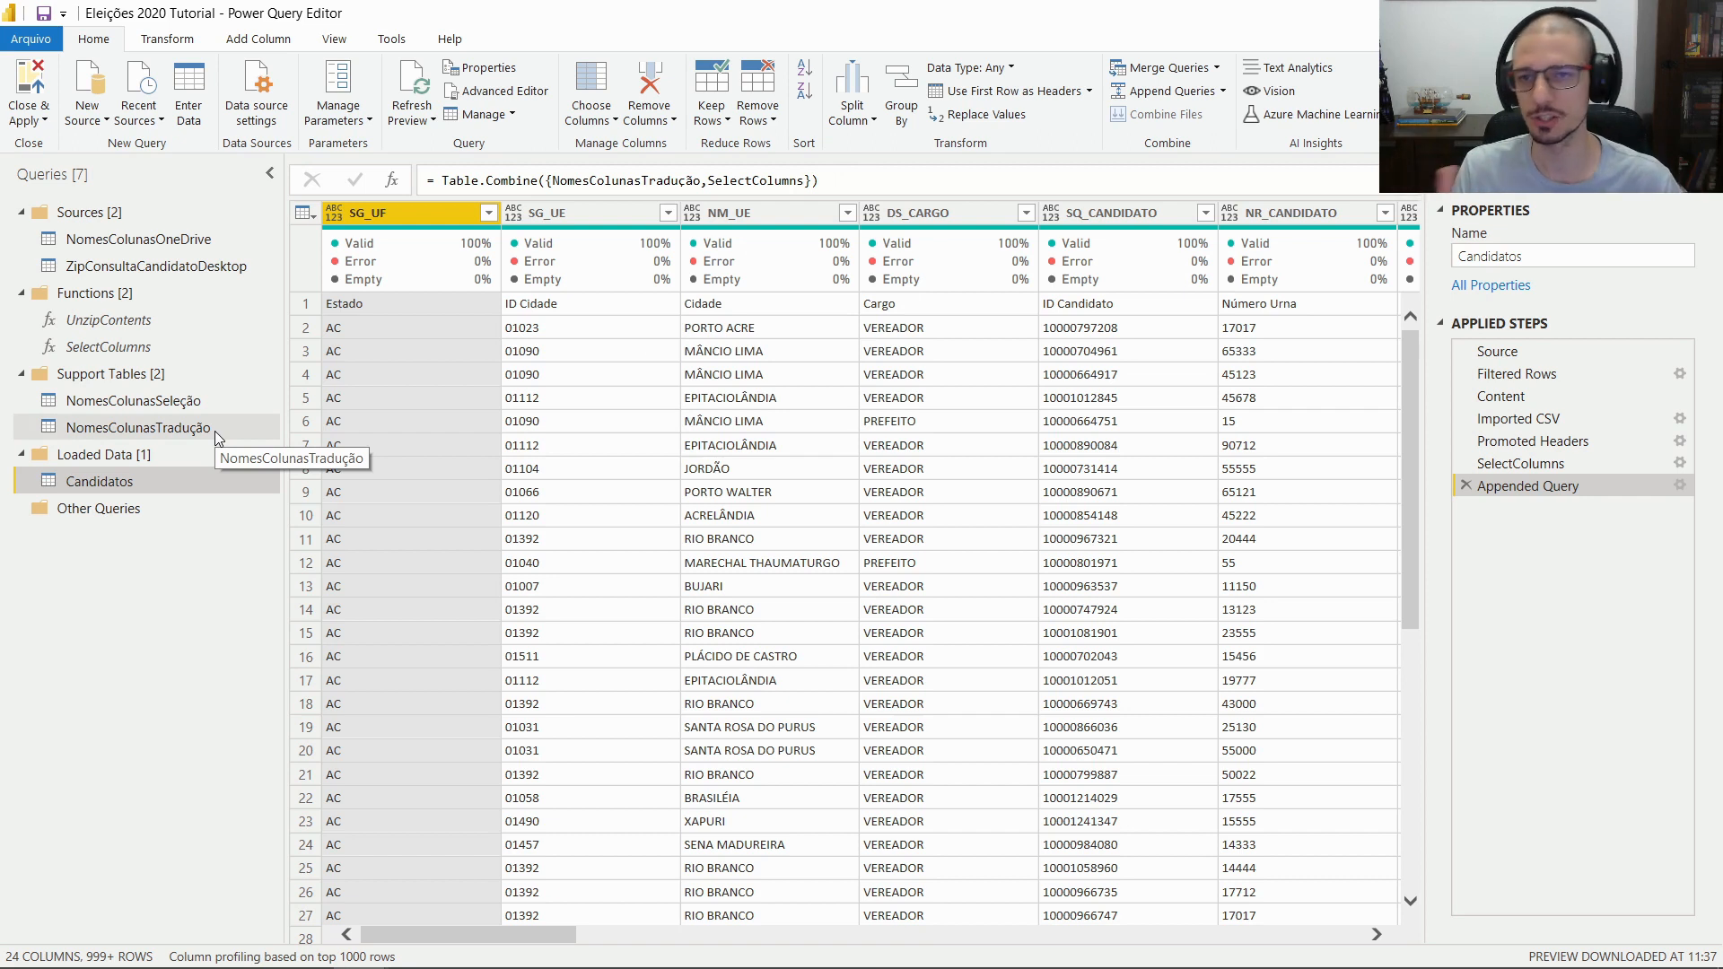
{"action": "left_click", "coordinate": [376, 307]}
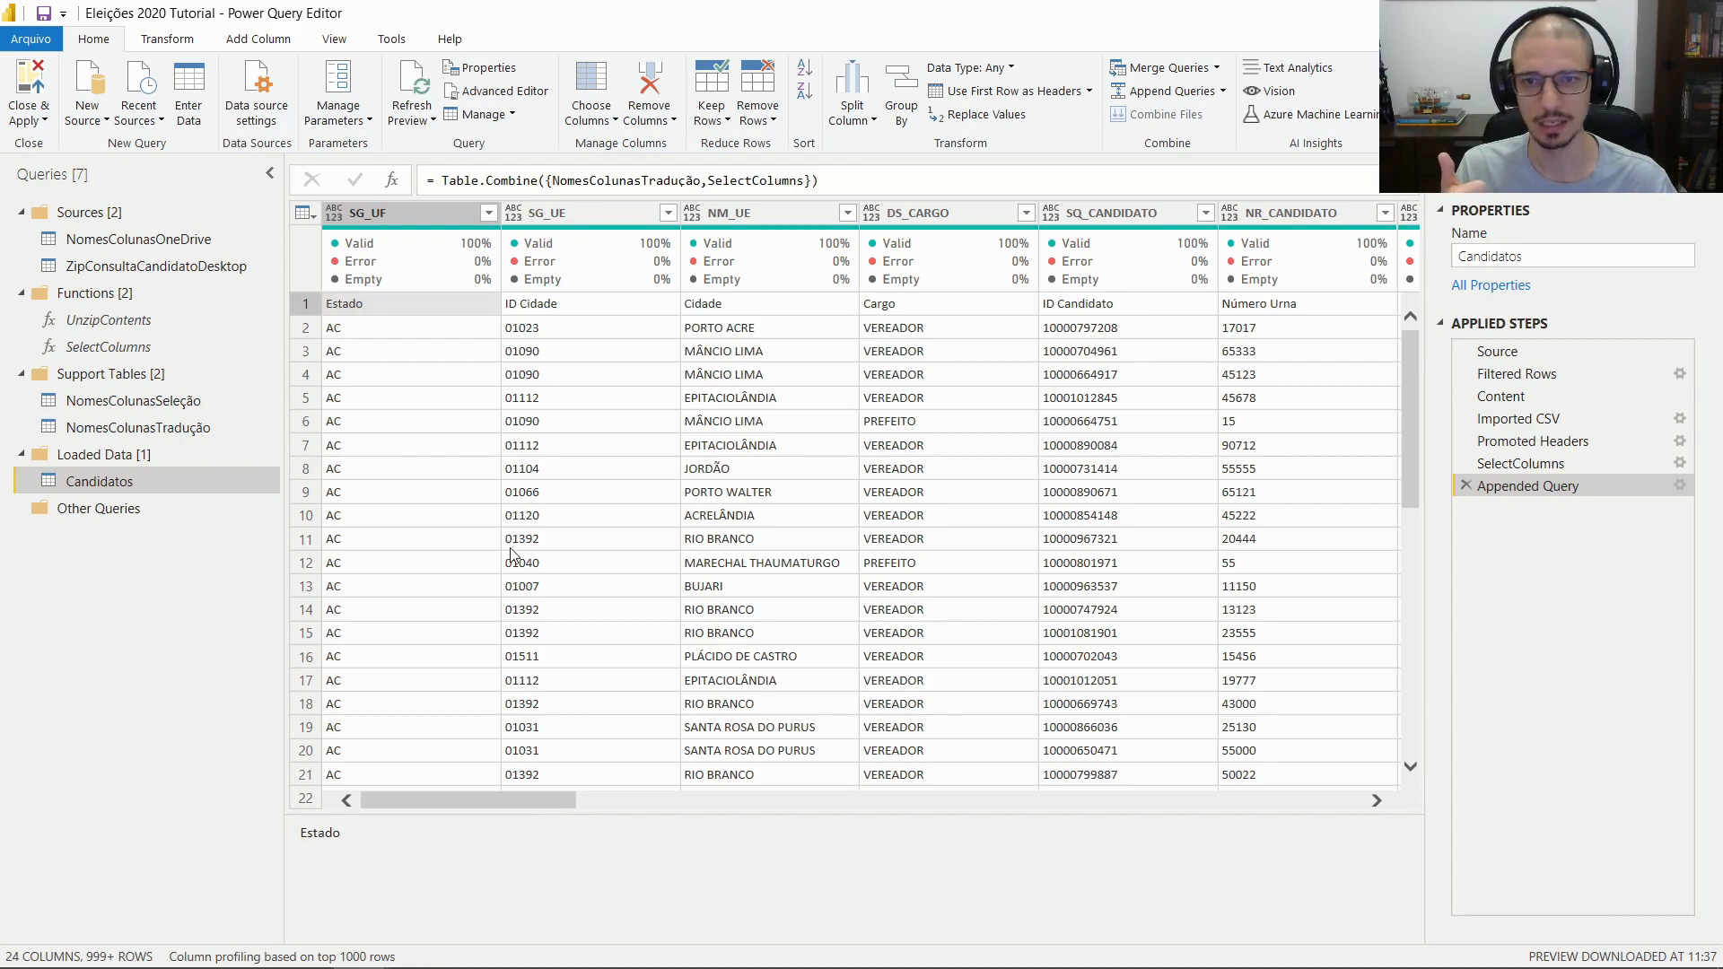
{"action": "left_click_drag", "start_coordinate": [464, 795], "coordinate": [1420, 774]}
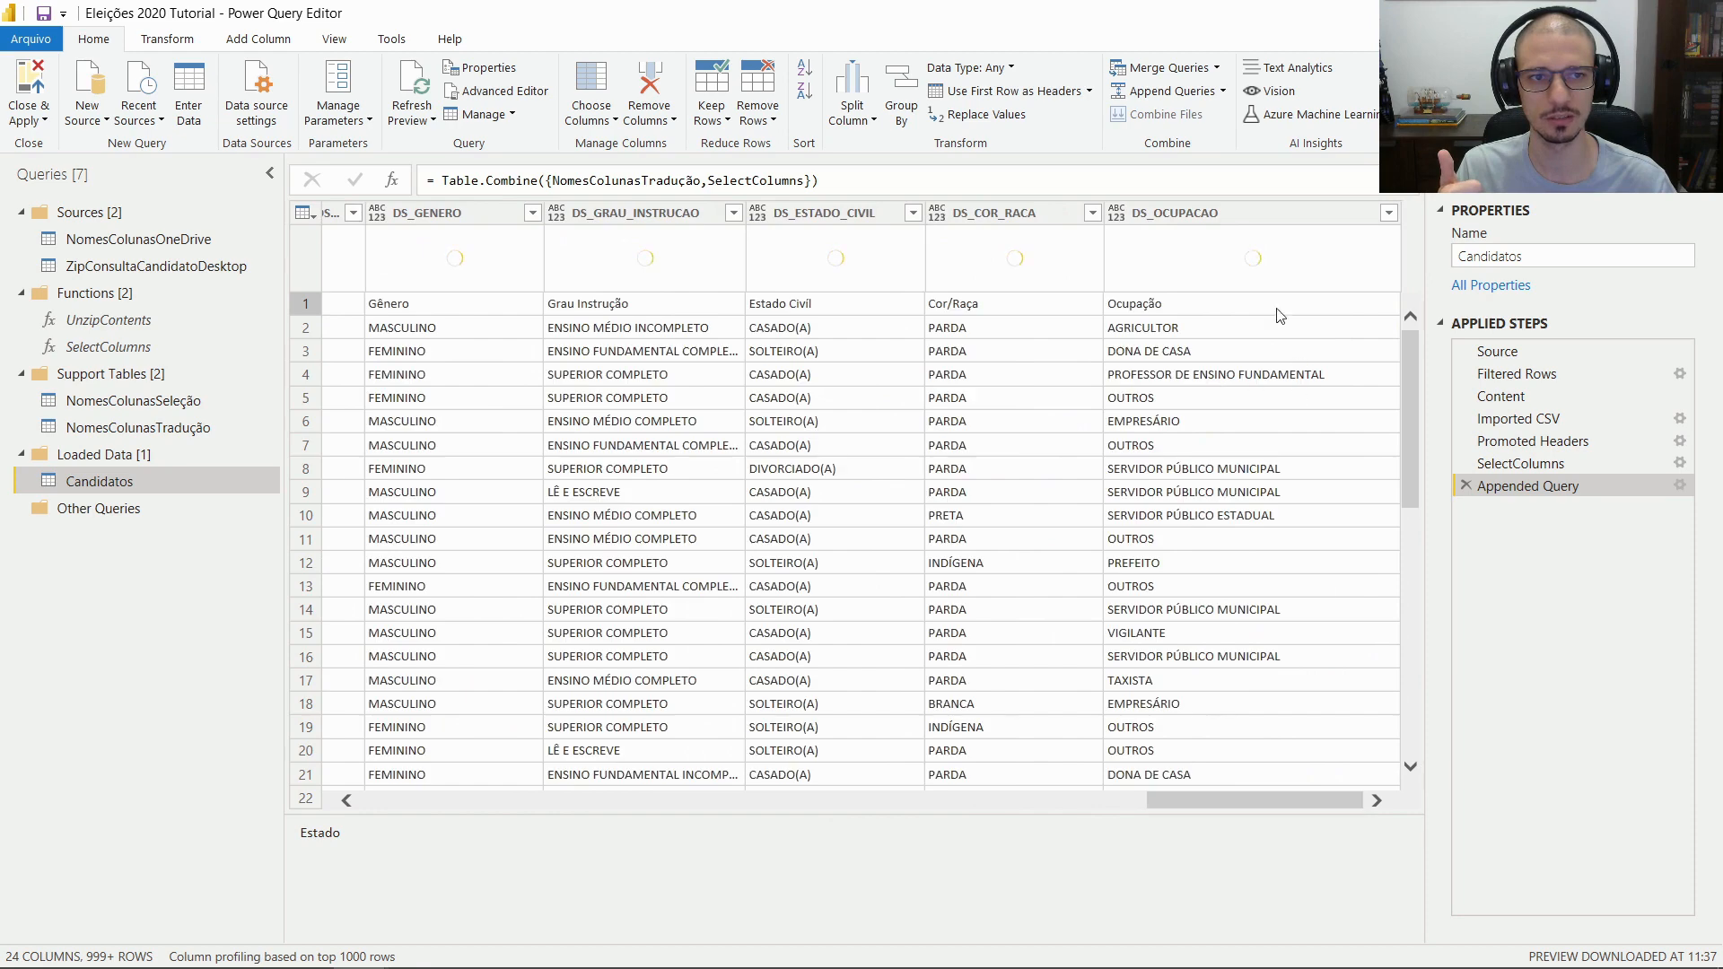
{"action": "left_click_drag", "start_coordinate": [1258, 800], "coordinate": [303, 786]}
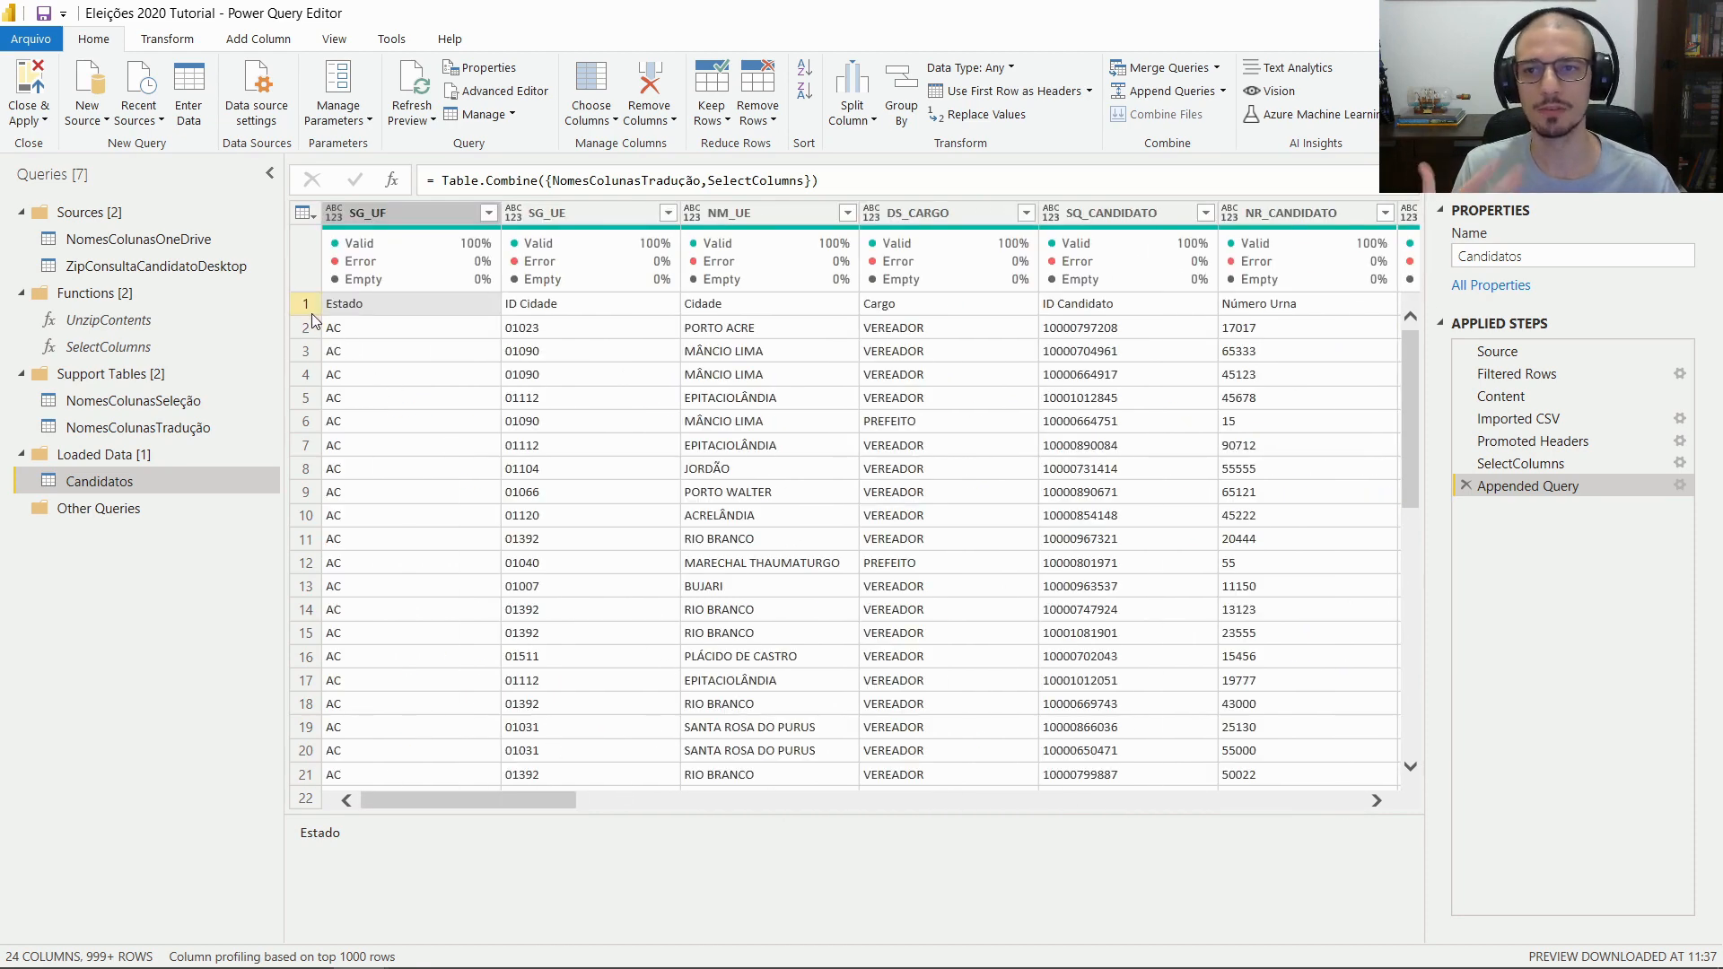
{"action": "left_click", "coordinate": [308, 308]}
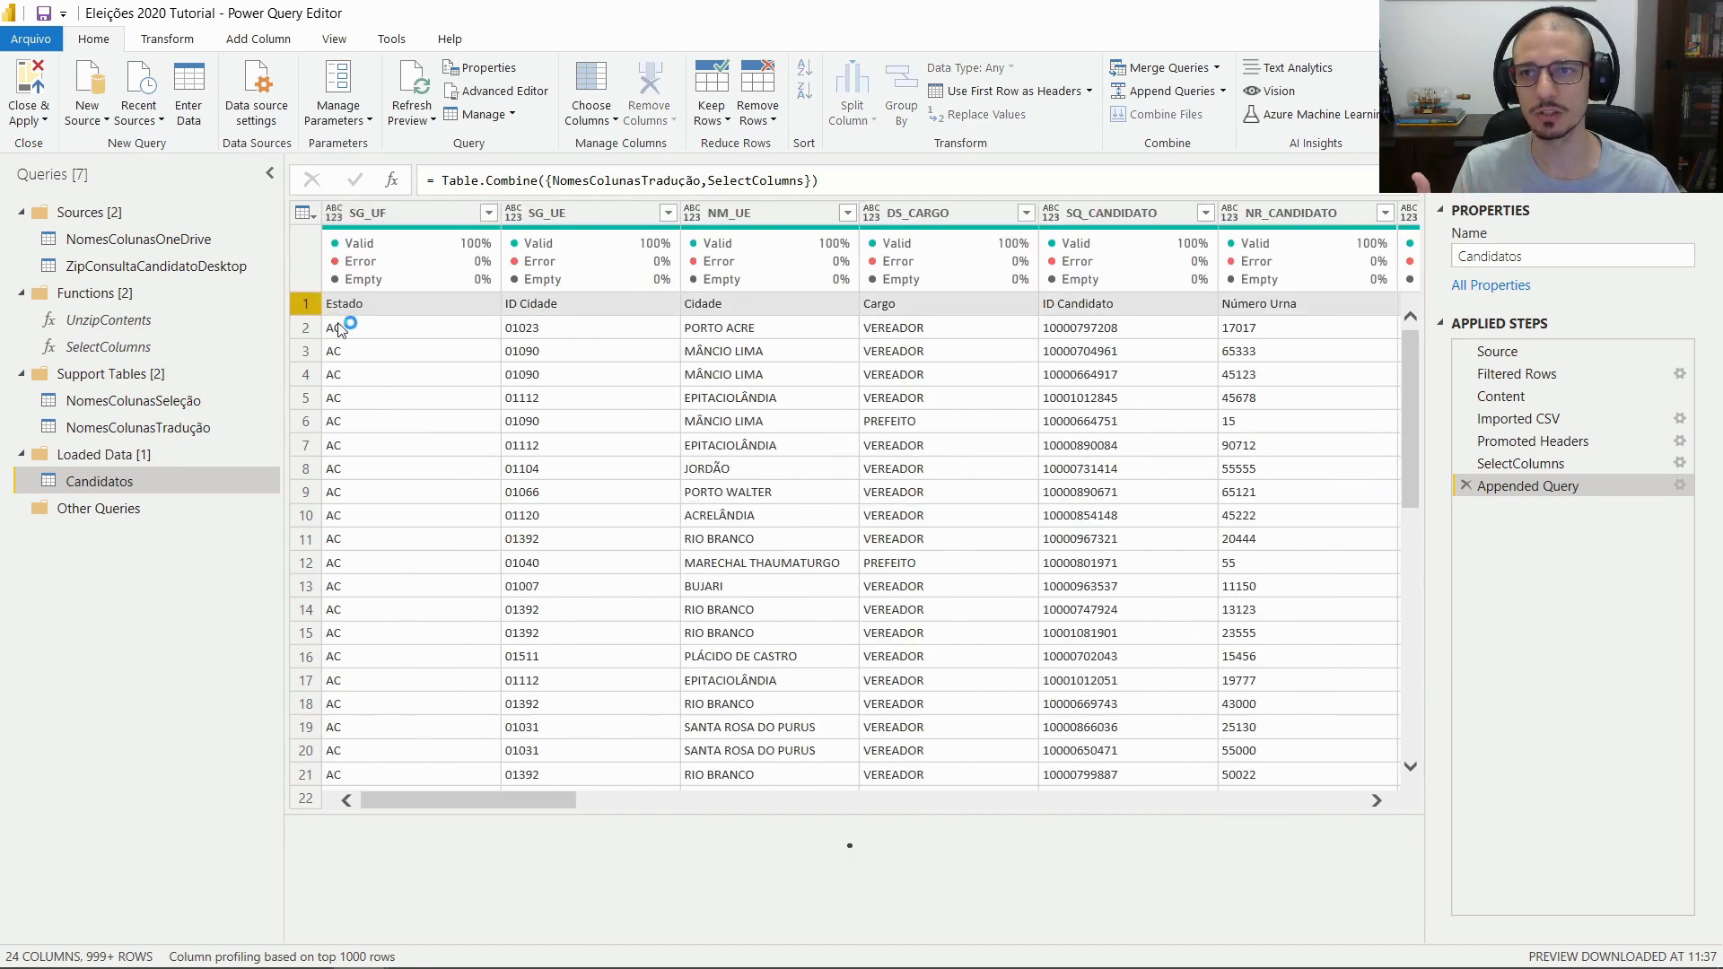
Apply Use First Row as Headers to Candidatos, adding a Promoted Headers1 step
{"action": "left_click", "coordinate": [169, 40]}
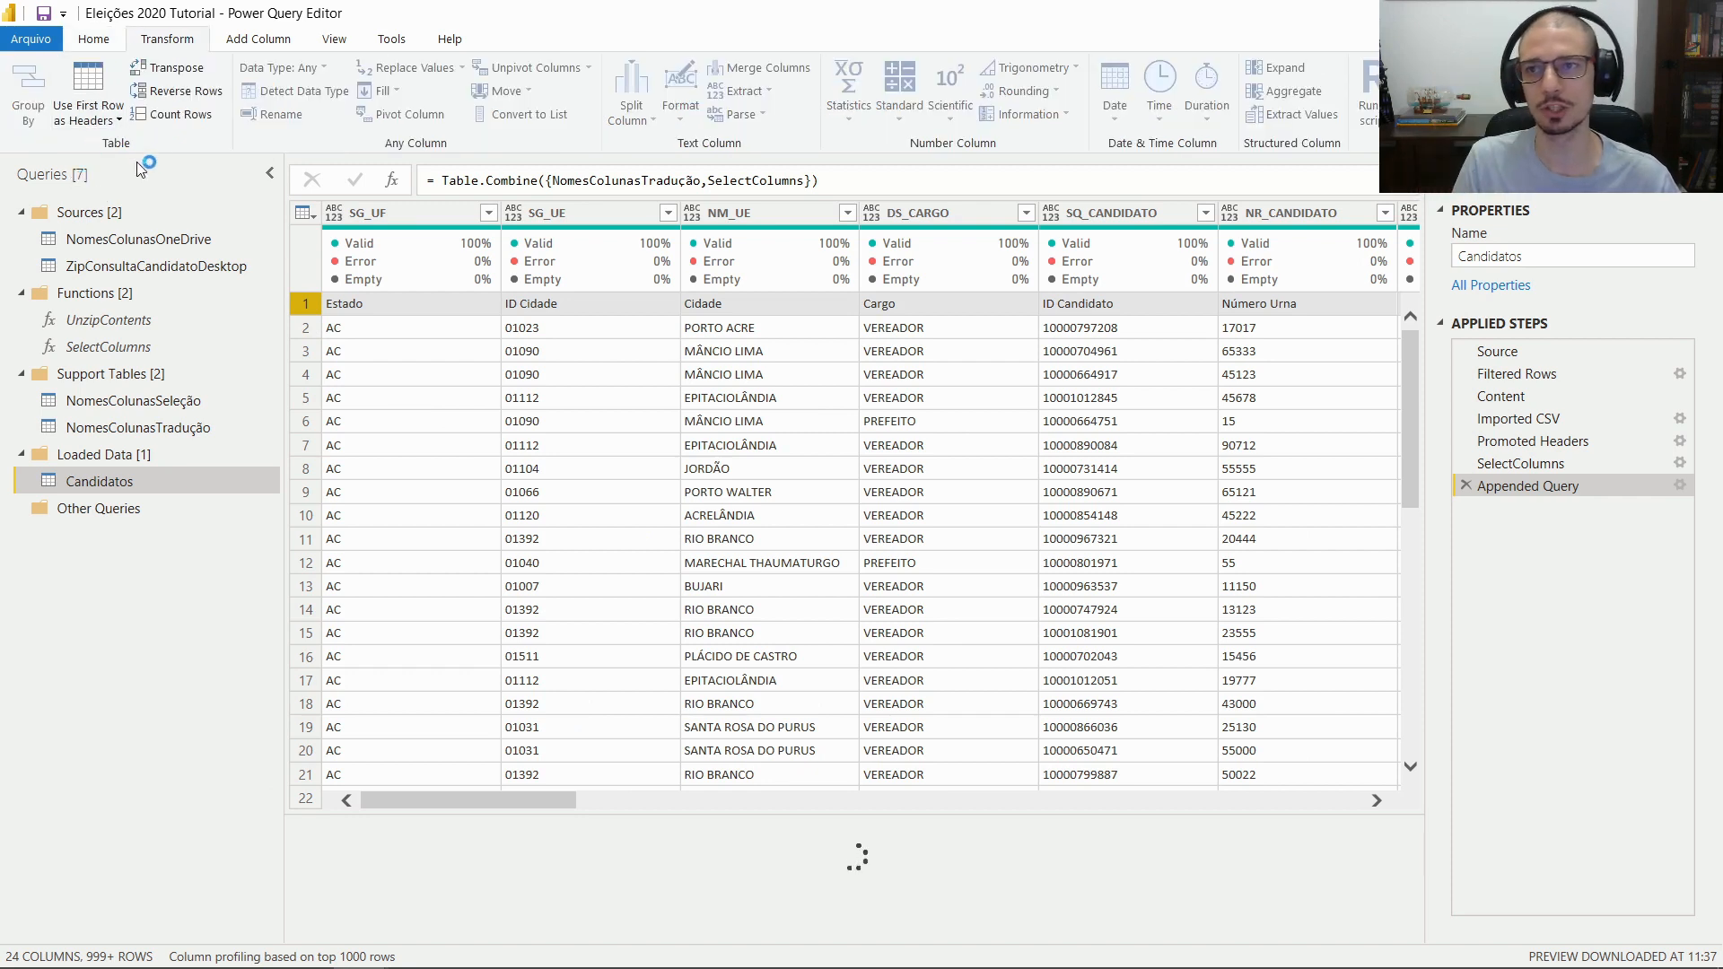
{"action": "left_click", "coordinate": [105, 84]}
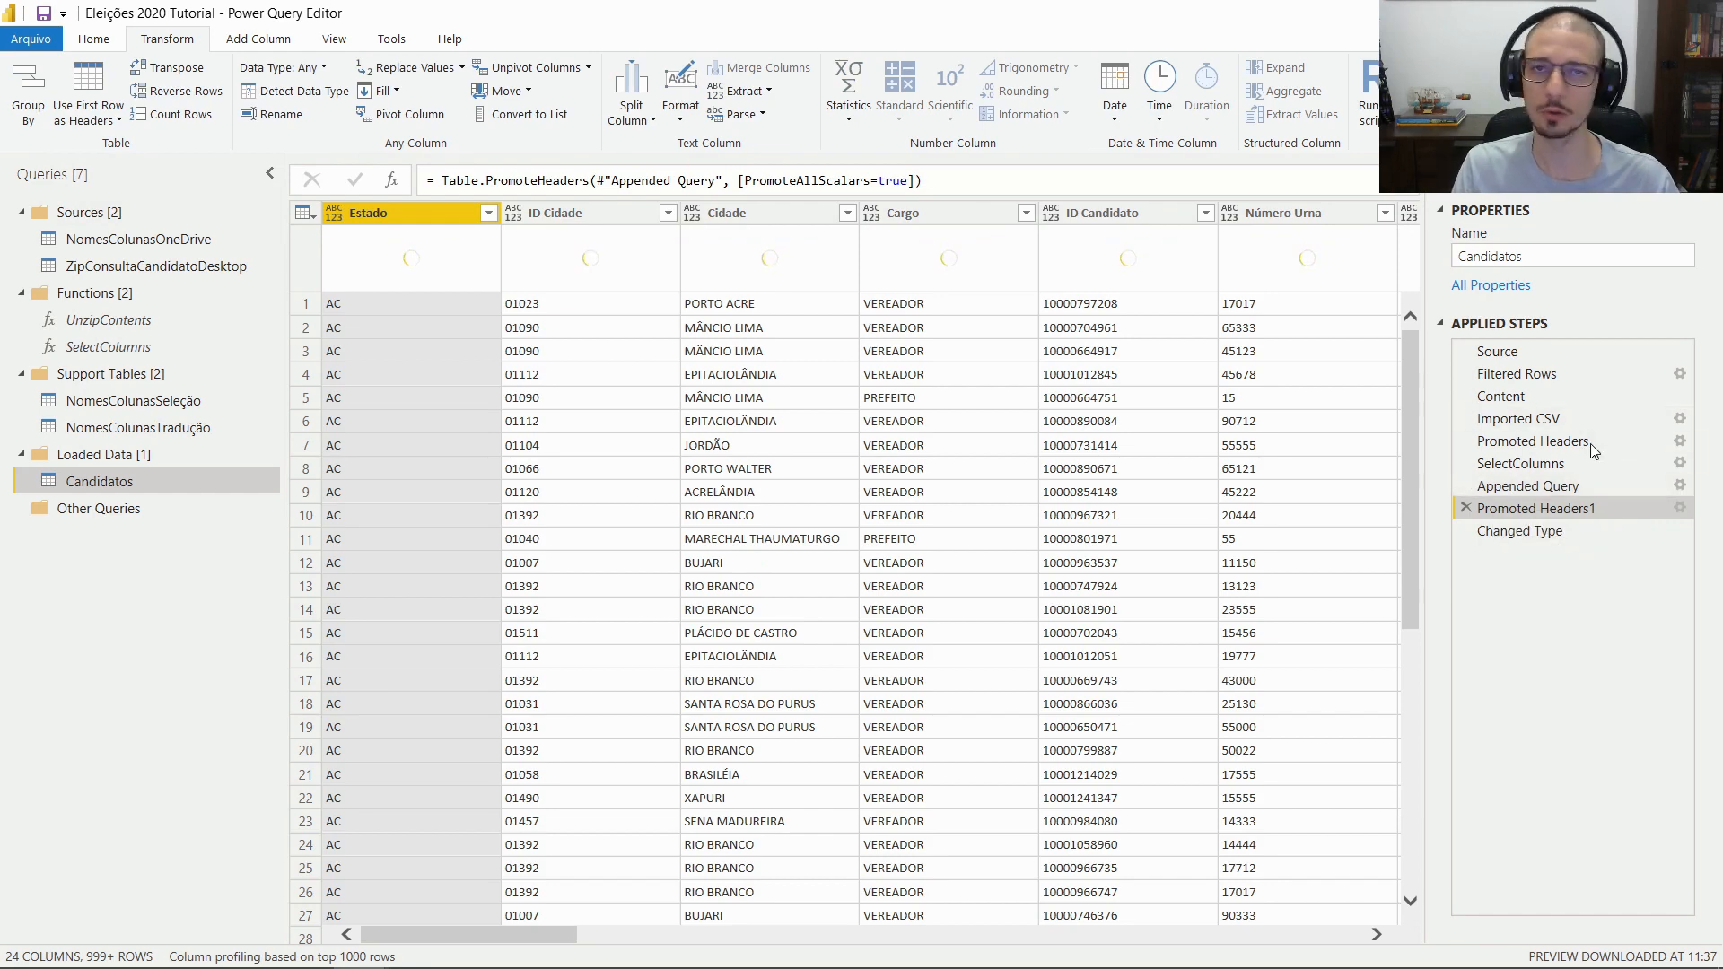
Rename Promoted Headers1 to 'Change Columns Names' and view the Changed Type step
{"action": "left_click", "coordinate": [1591, 444]}
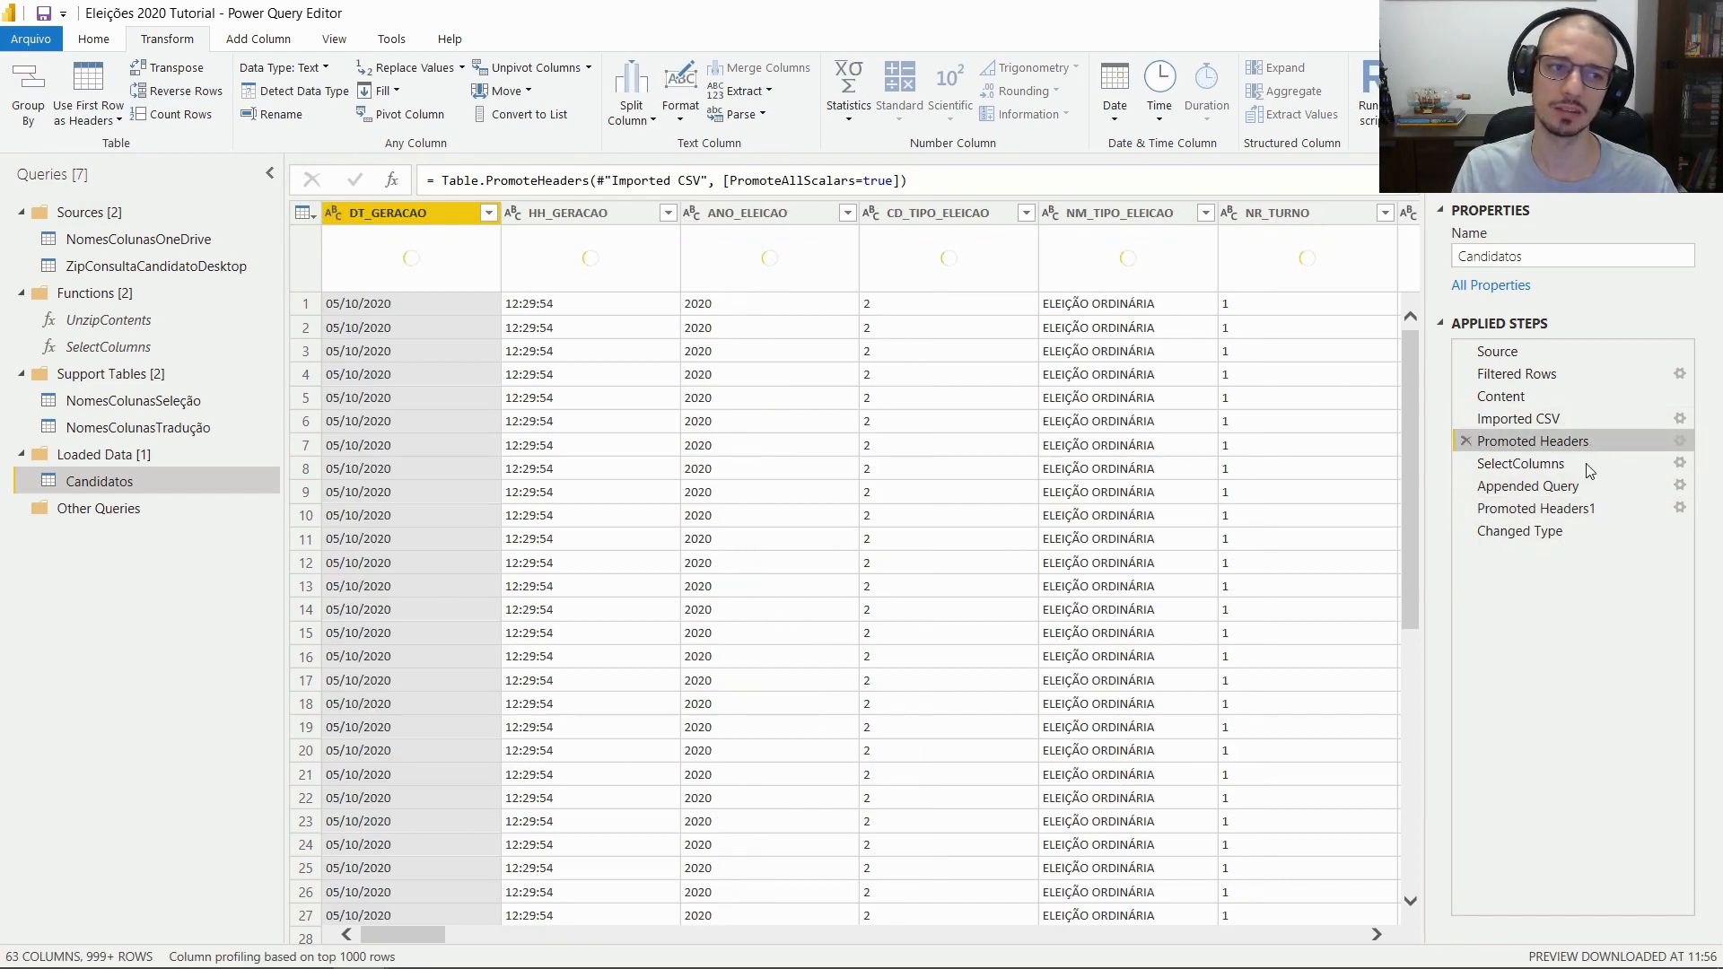
{"action": "left_click", "coordinate": [1590, 511]}
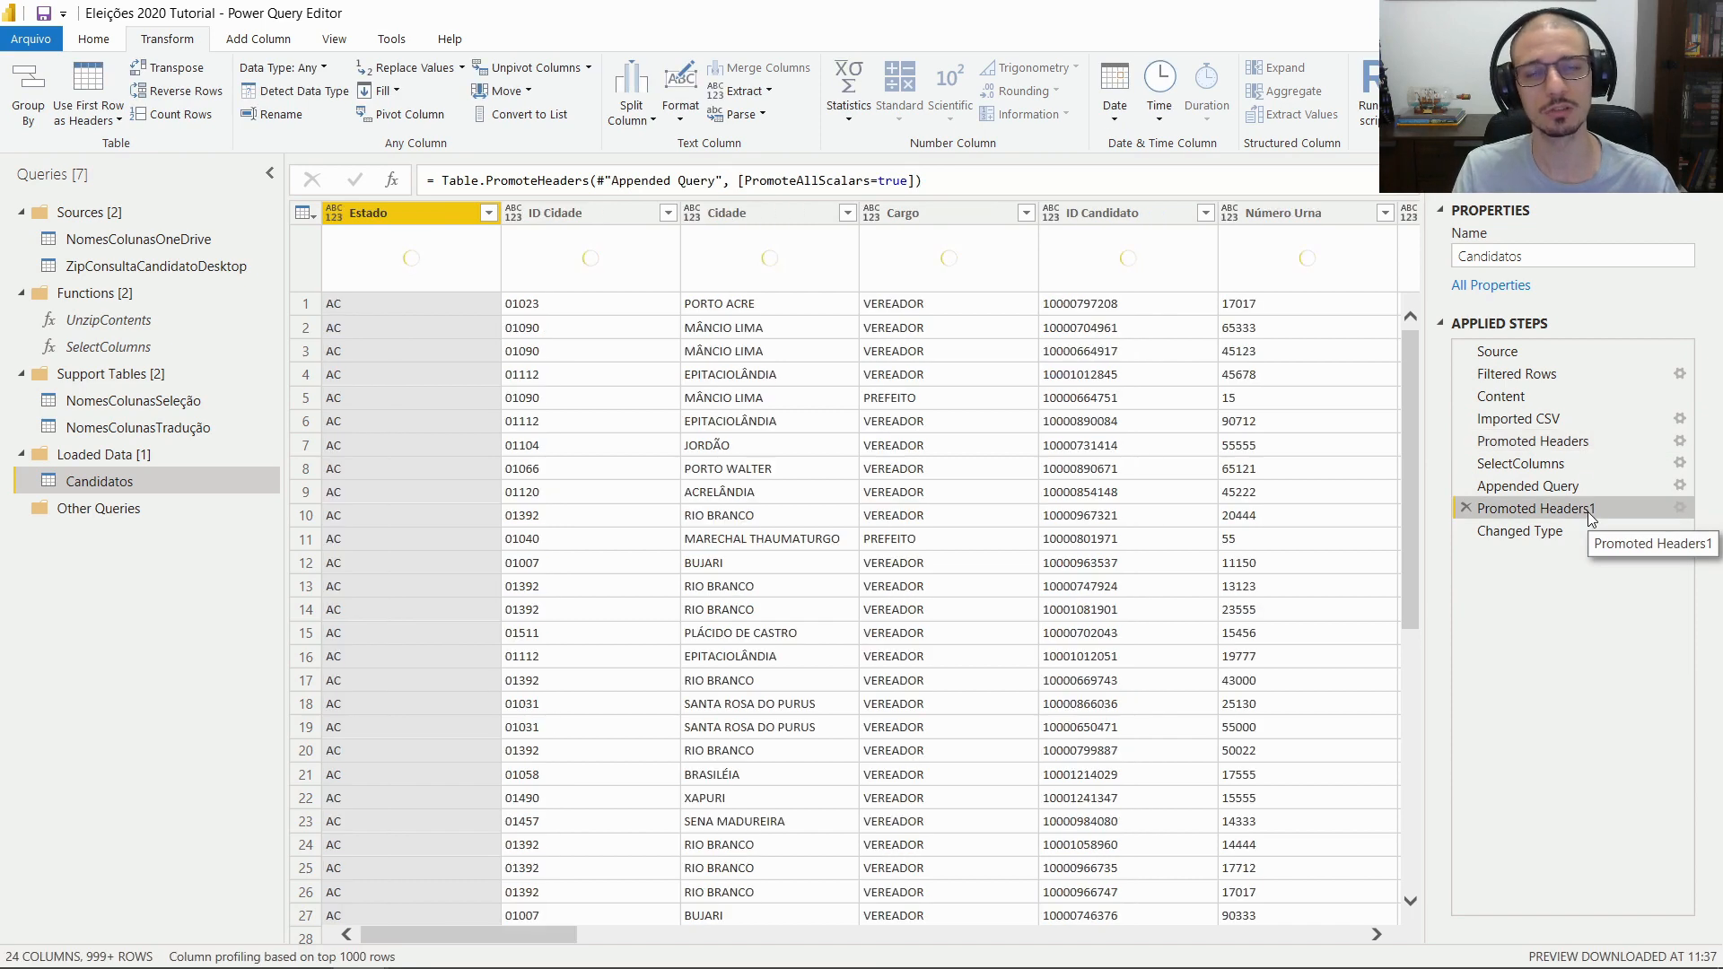
{"action": "right_click", "coordinate": [1586, 512]}
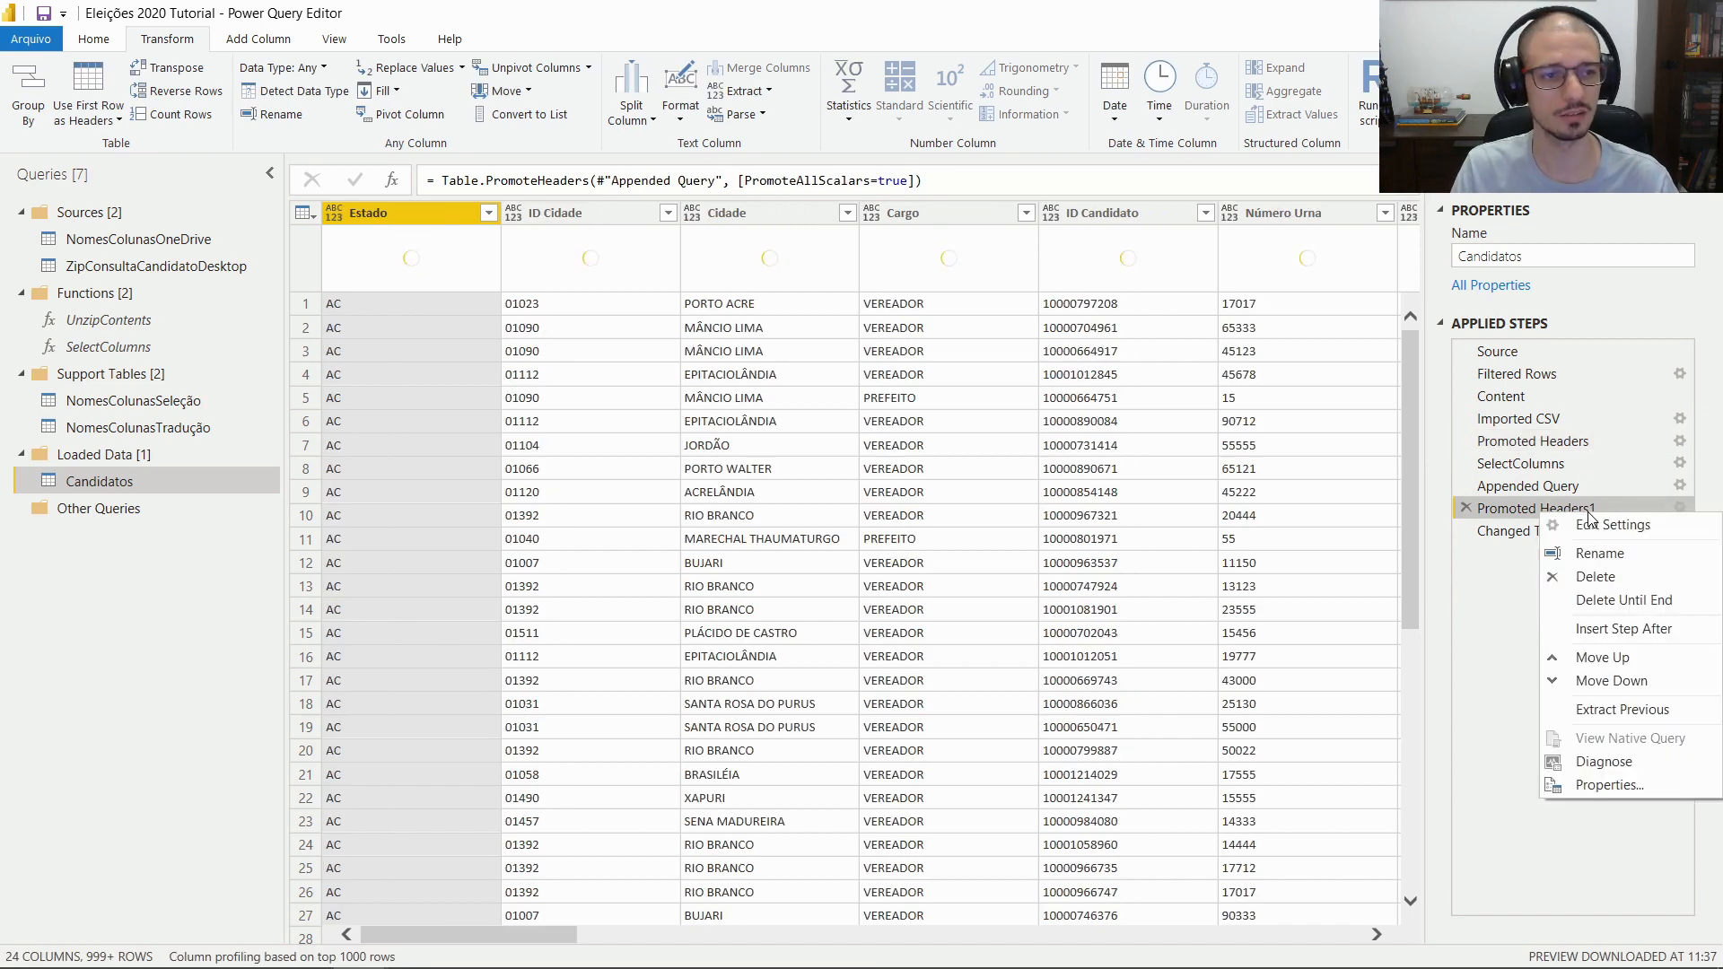
{"action": "left_click", "coordinate": [1634, 555]}
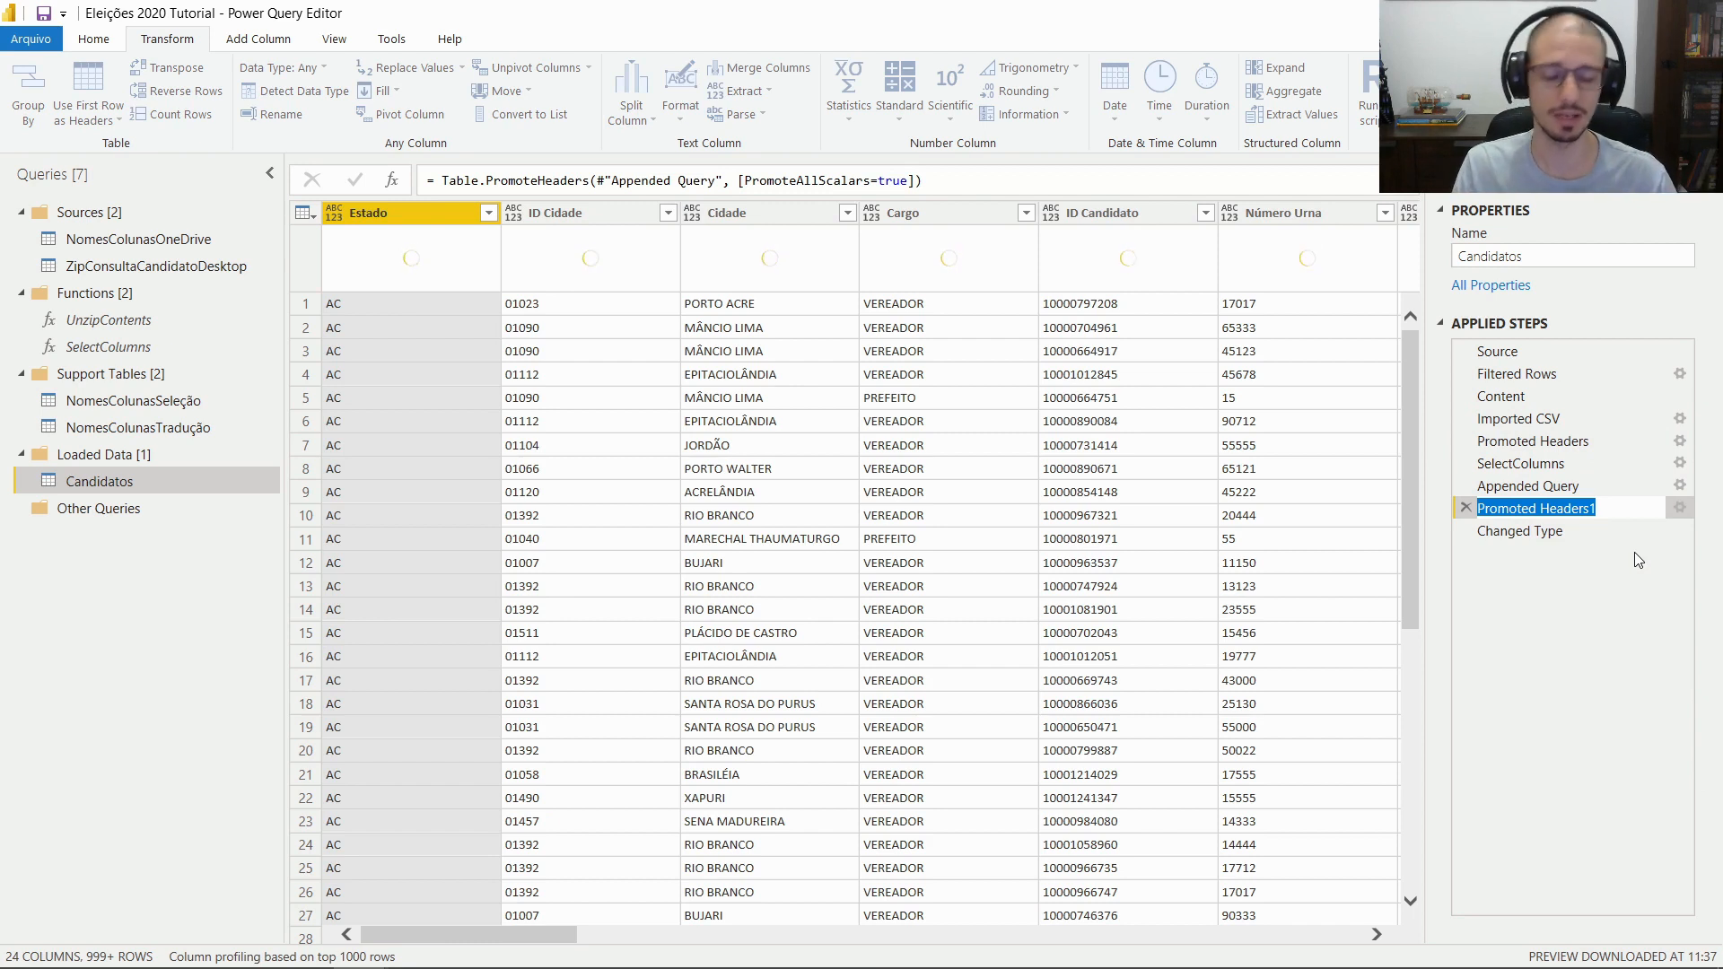
{"action": "type", "text": "C"}
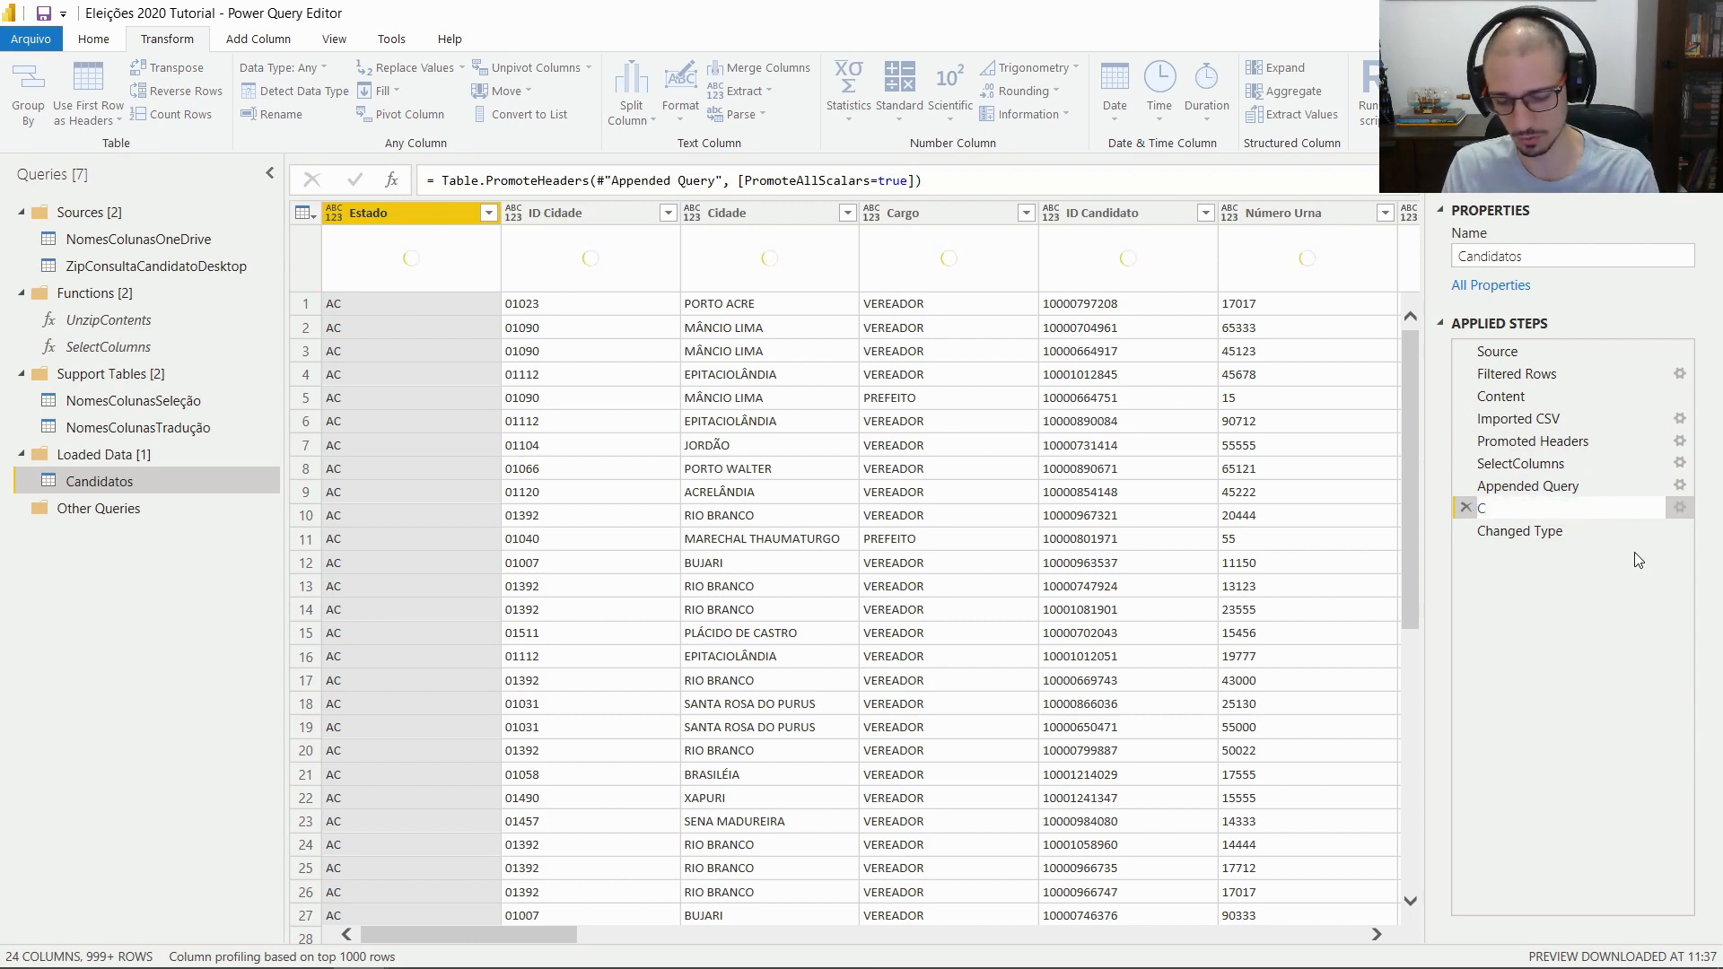
{"action": "type", "text": "hange "}
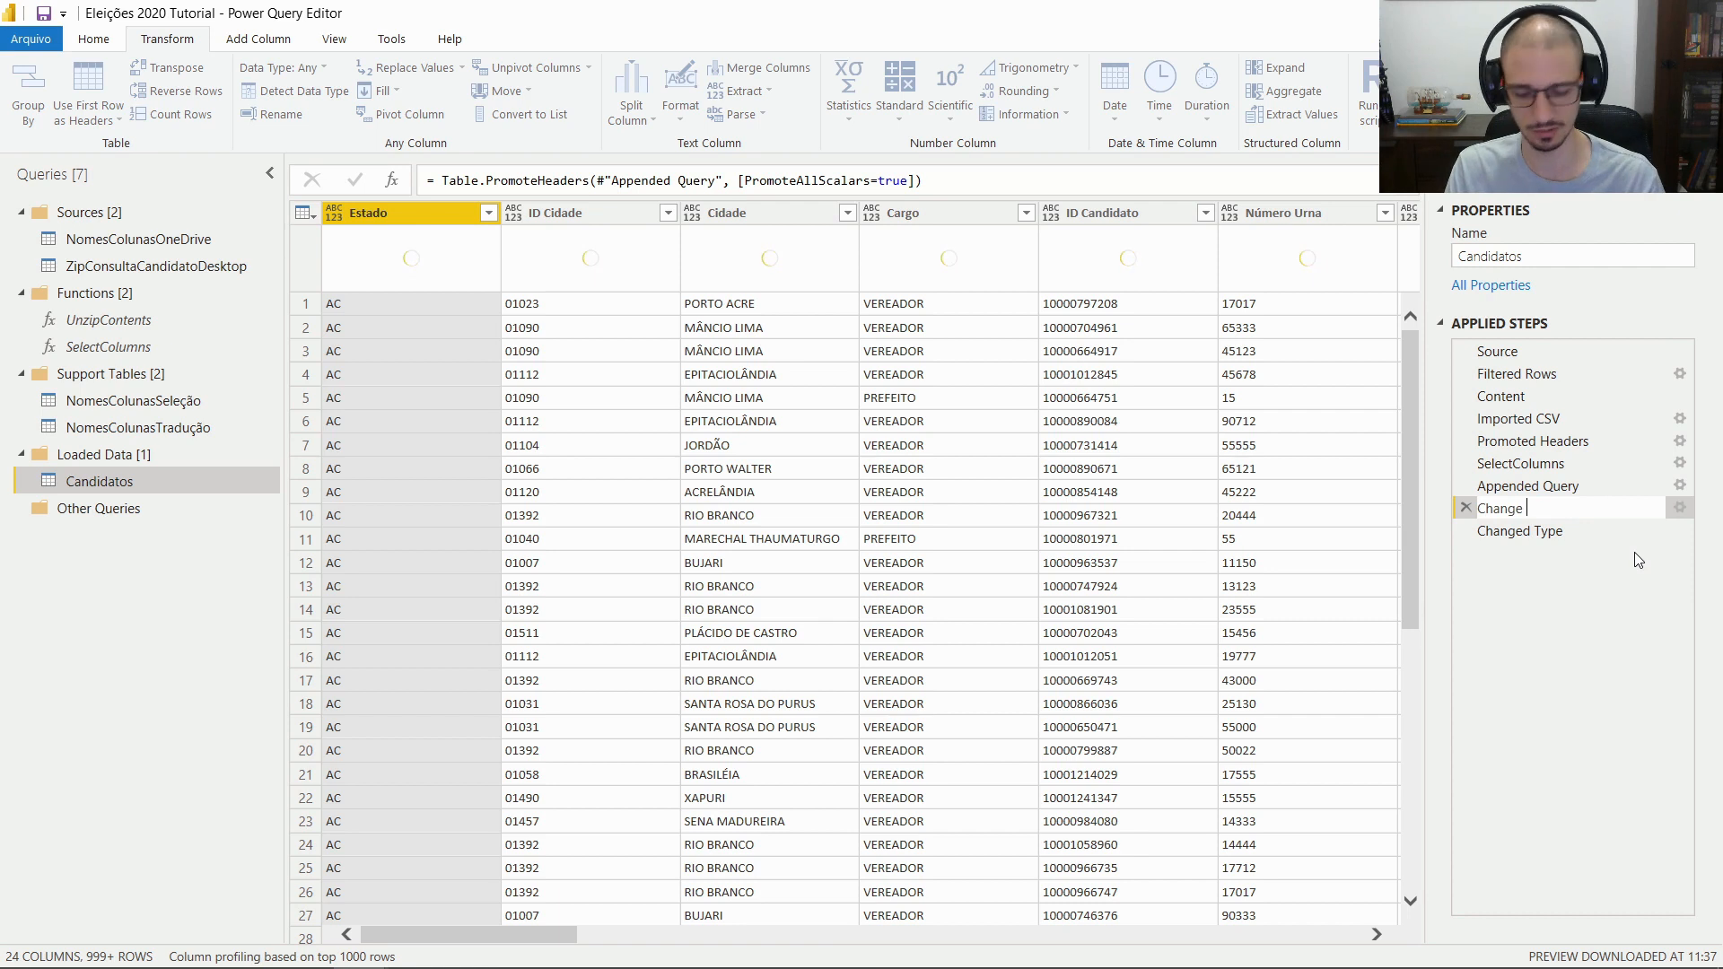
{"action": "type", "text": "Columns N"}
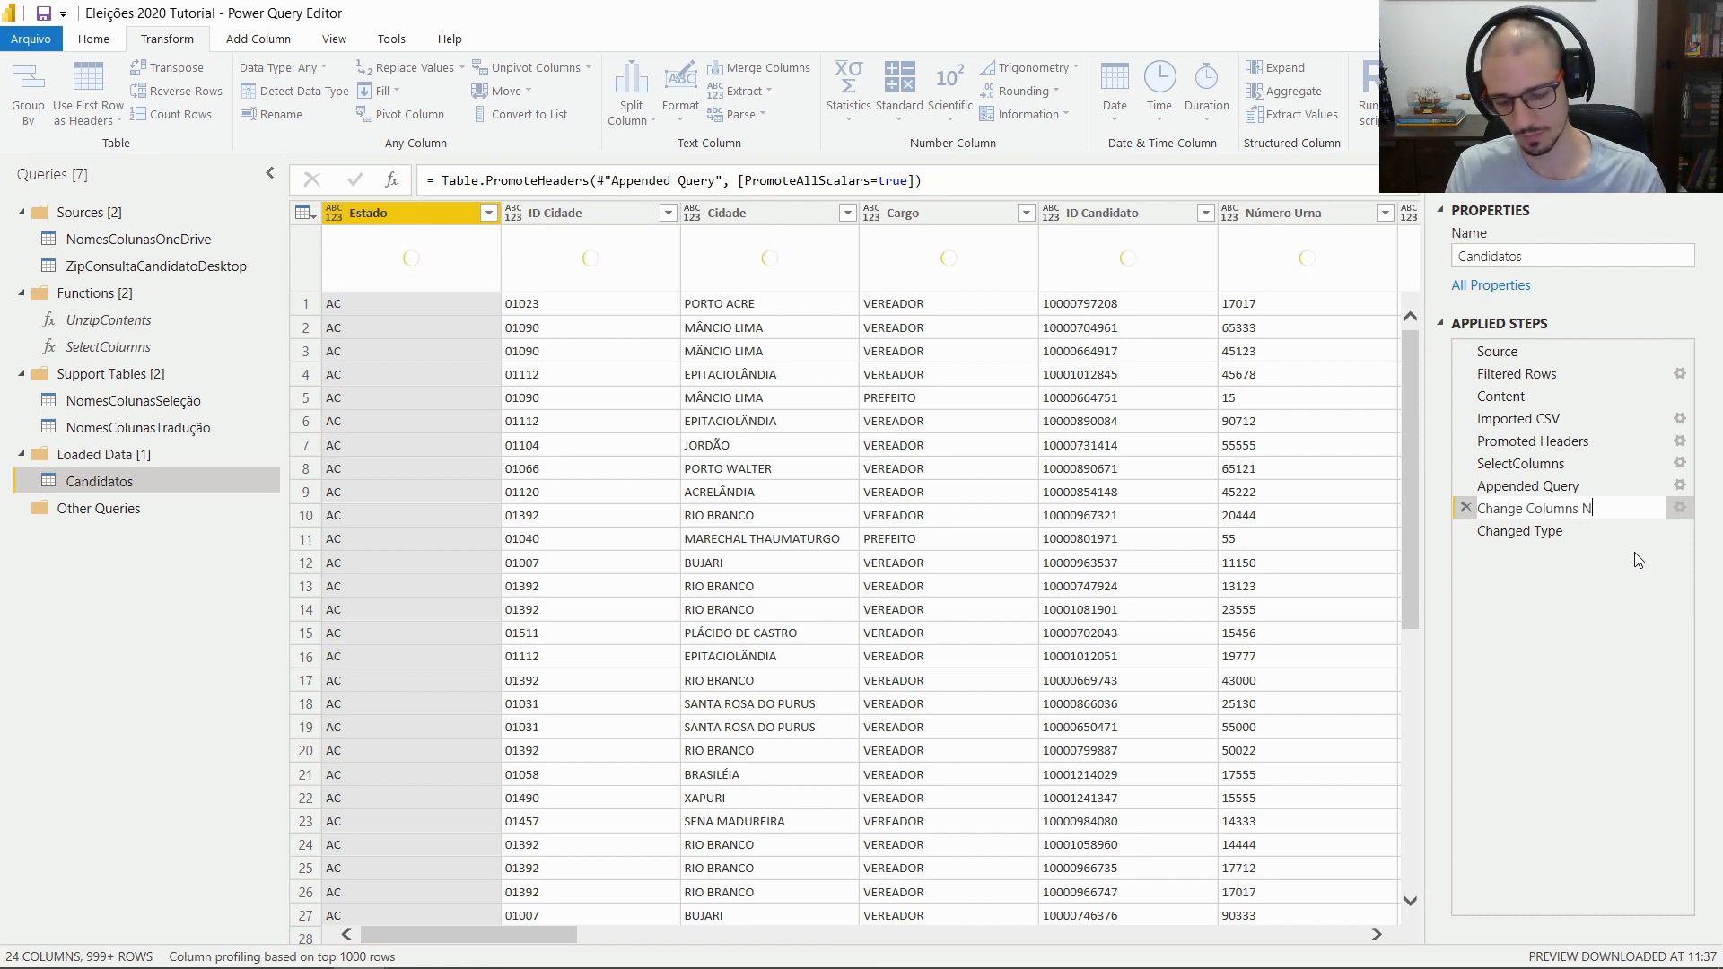
{"action": "type", "text": "ames"}
{"action": "key", "text": "Return"}
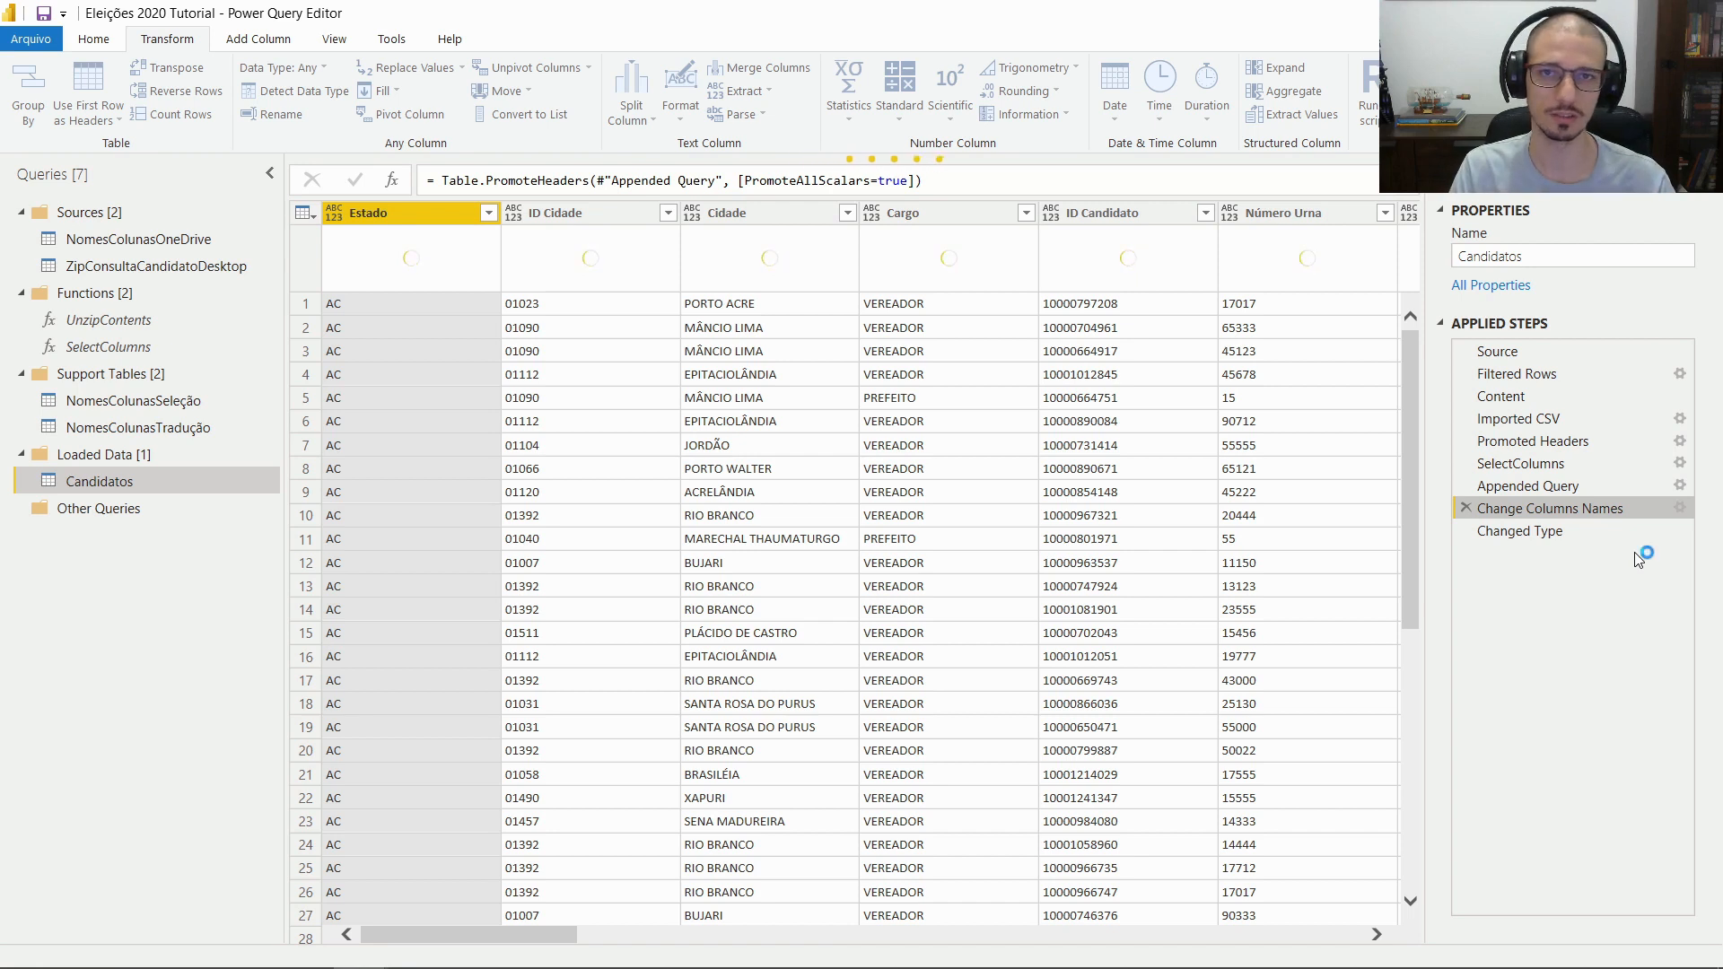
{"action": "left_click", "coordinate": [1529, 532]}
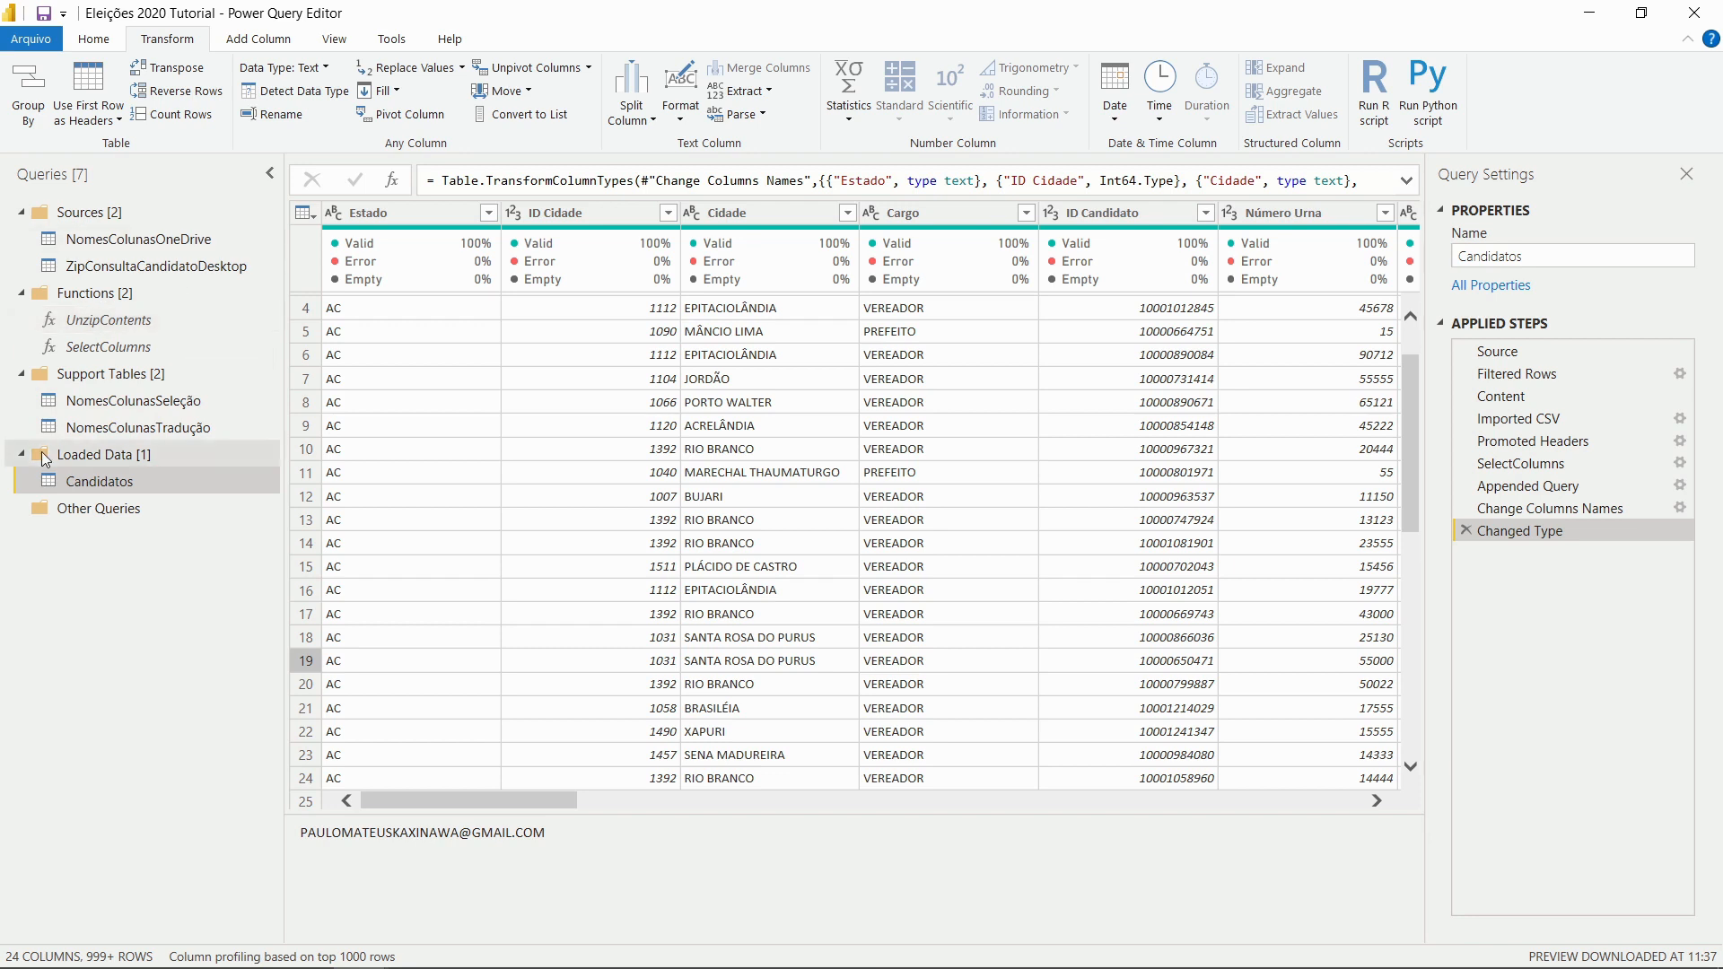
Disable loading for the NomesColunasOneDrive query
{"action": "left_click_drag", "start_coordinate": [90, 454], "coordinate": [128, 490]}
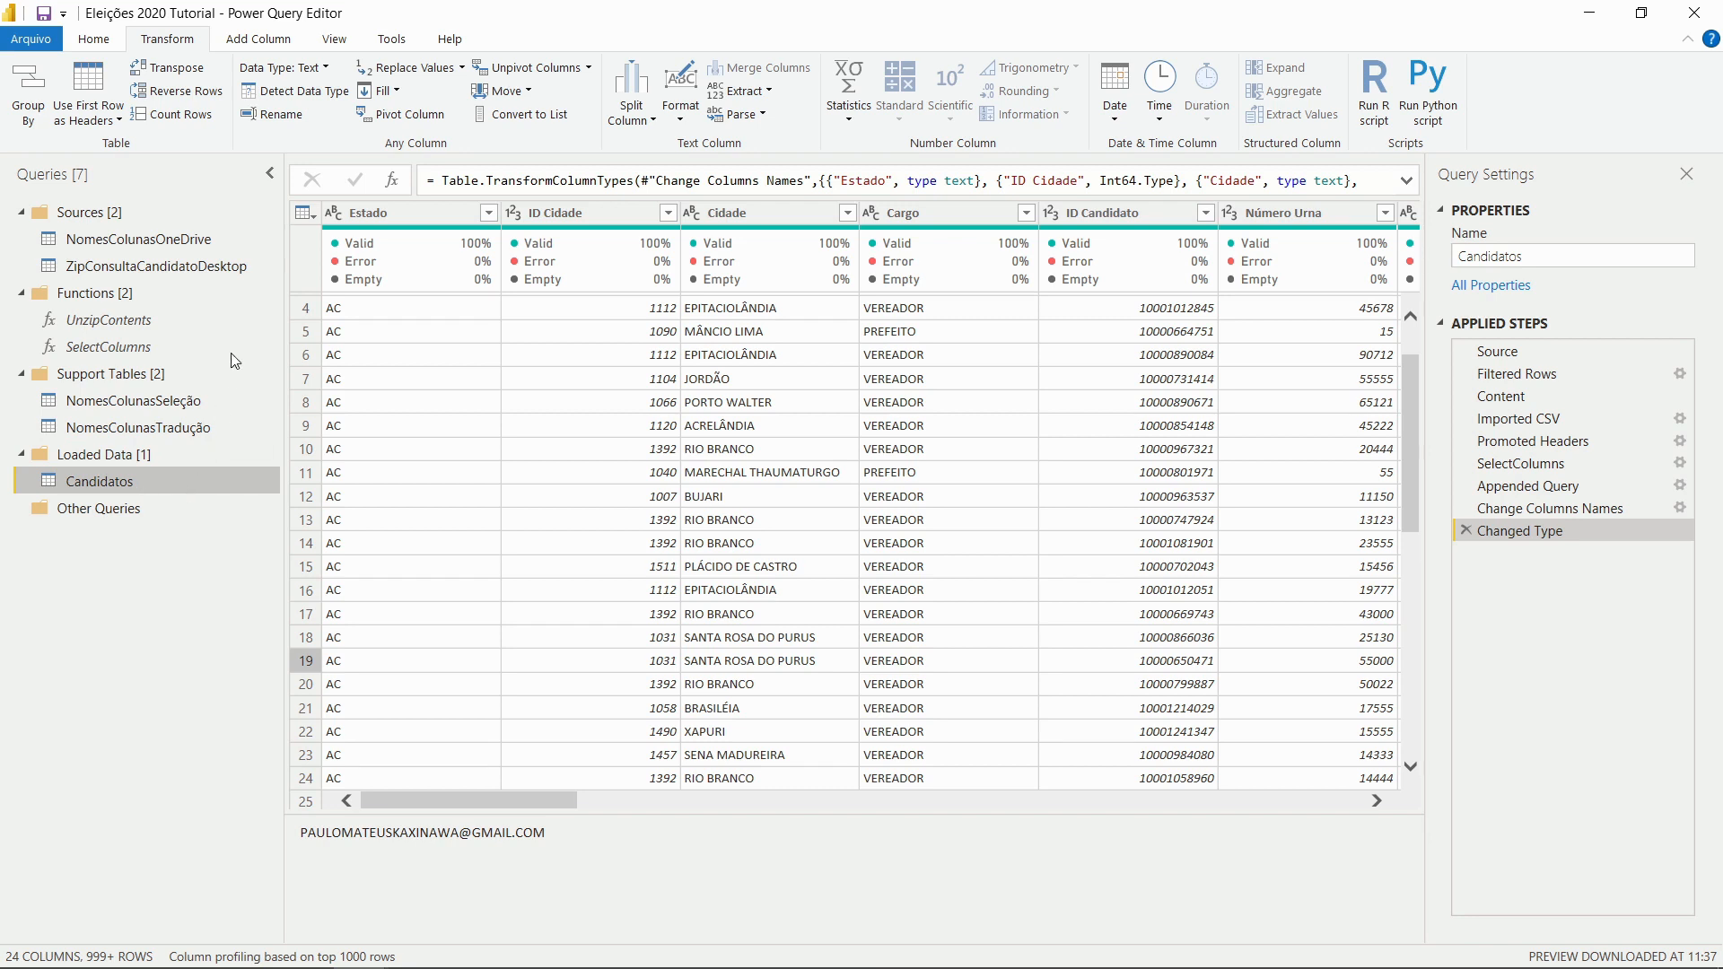
{"action": "right_click", "coordinate": [209, 254]}
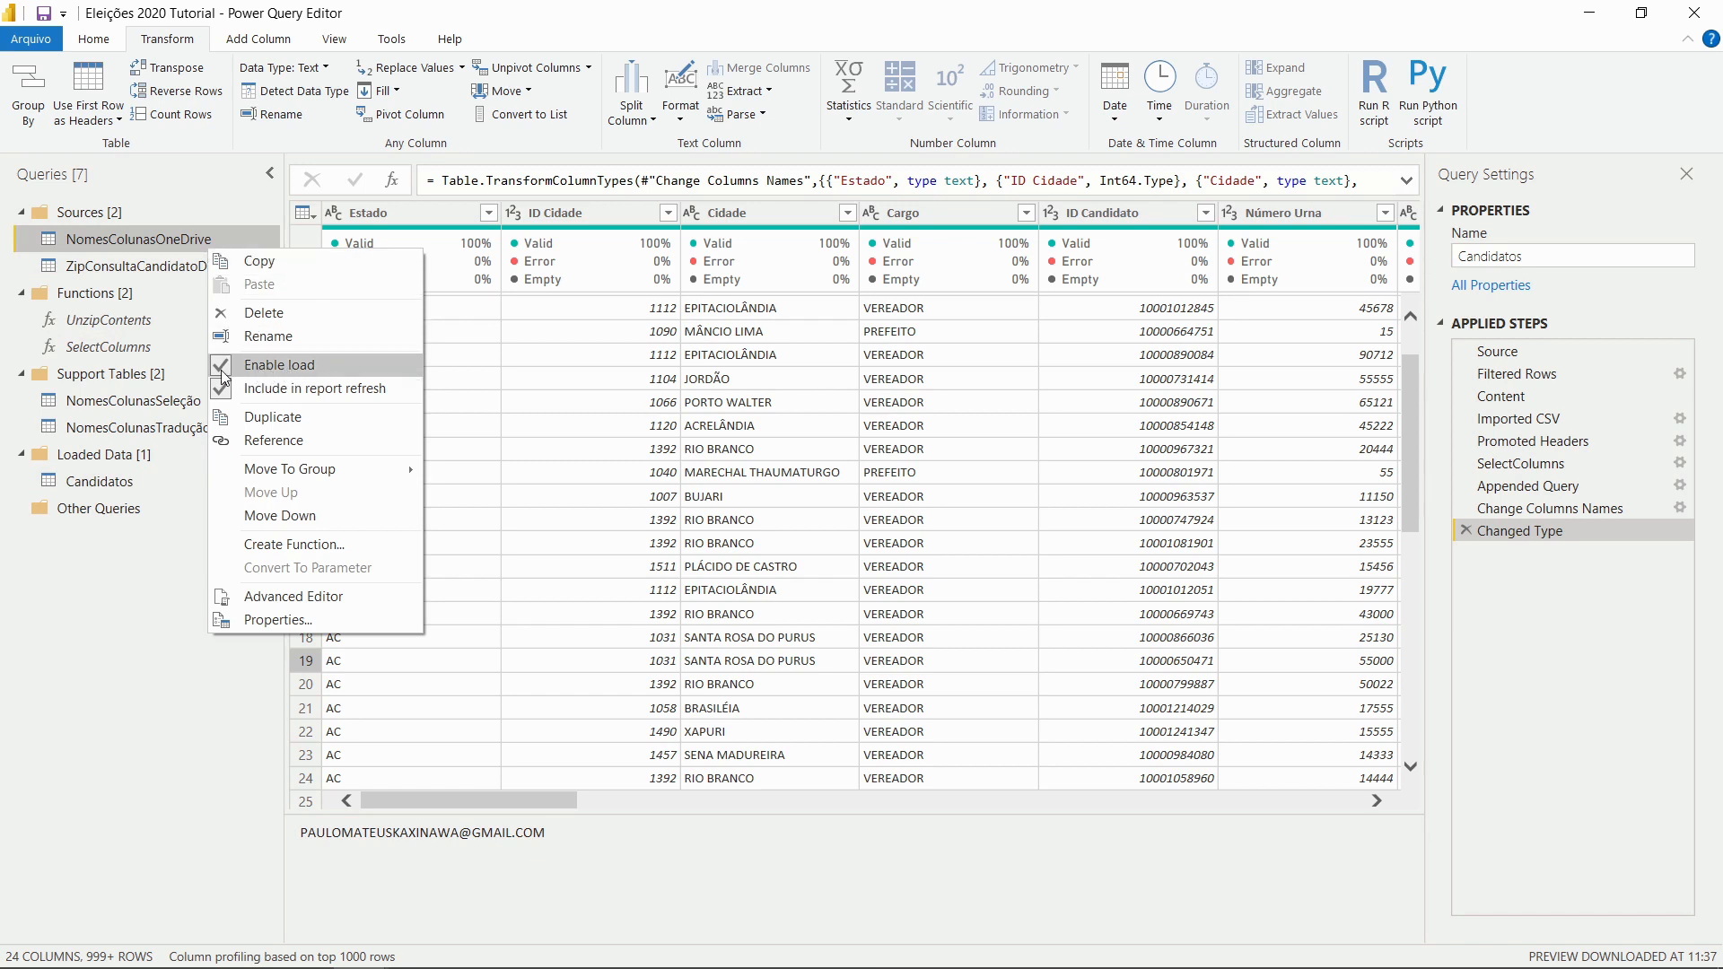
{"action": "left_click", "coordinate": [277, 366]}
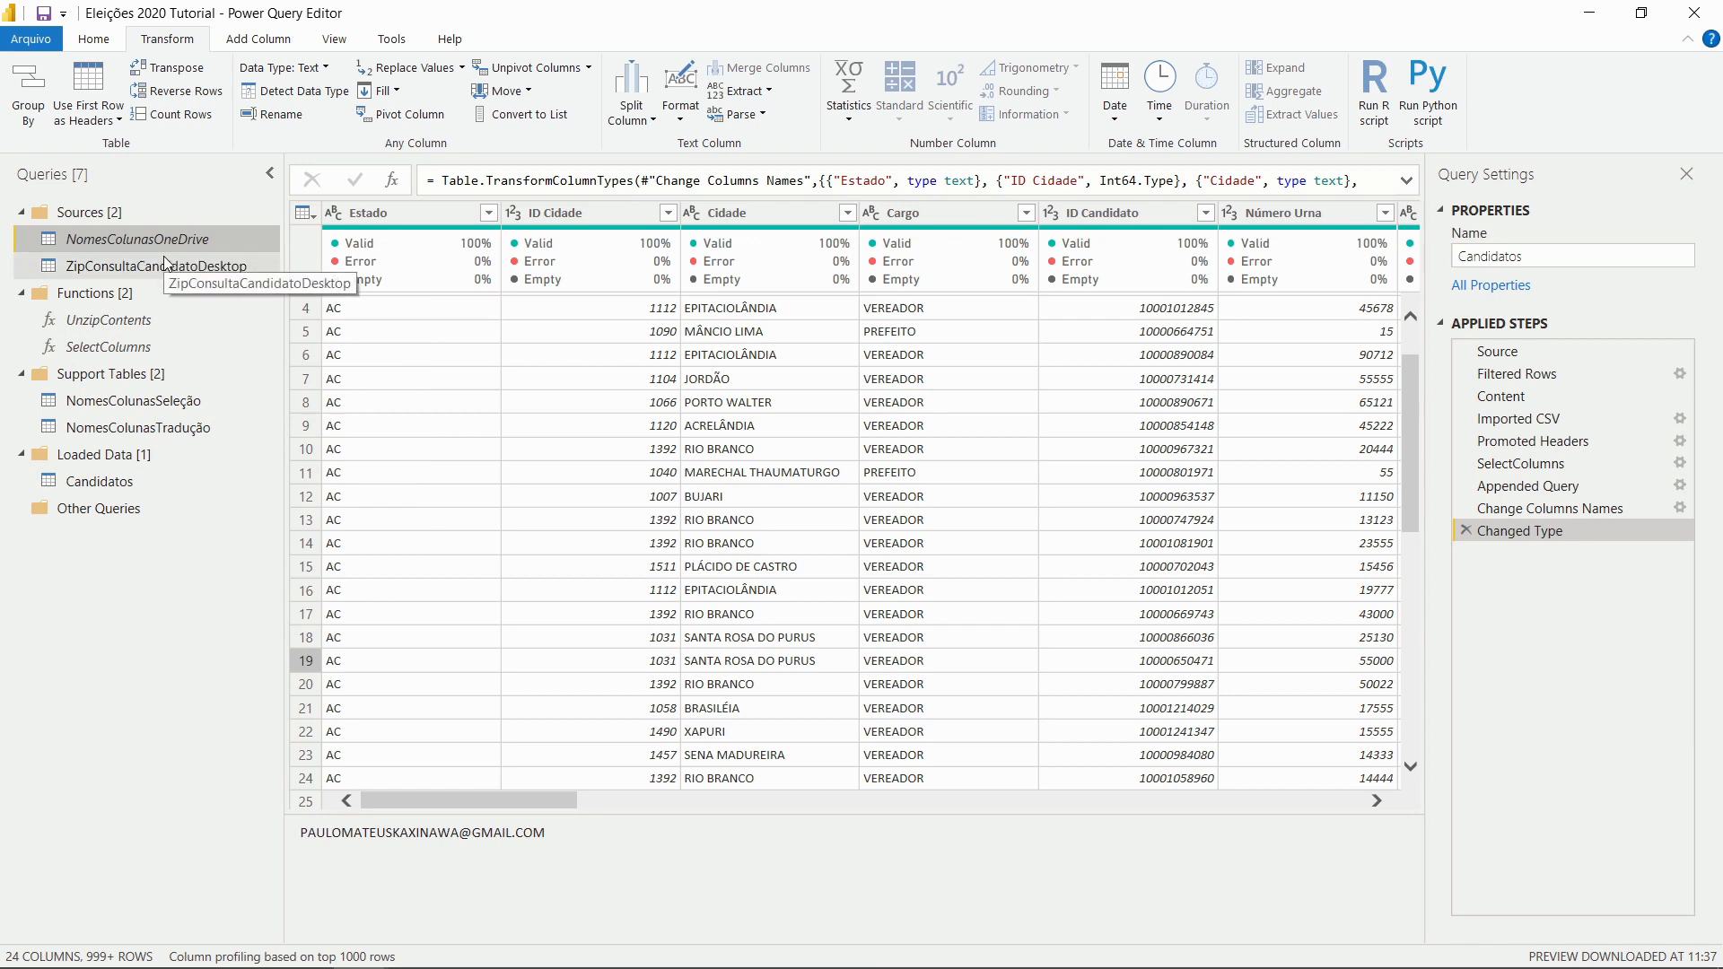
{"action": "left_click", "coordinate": [170, 490]}
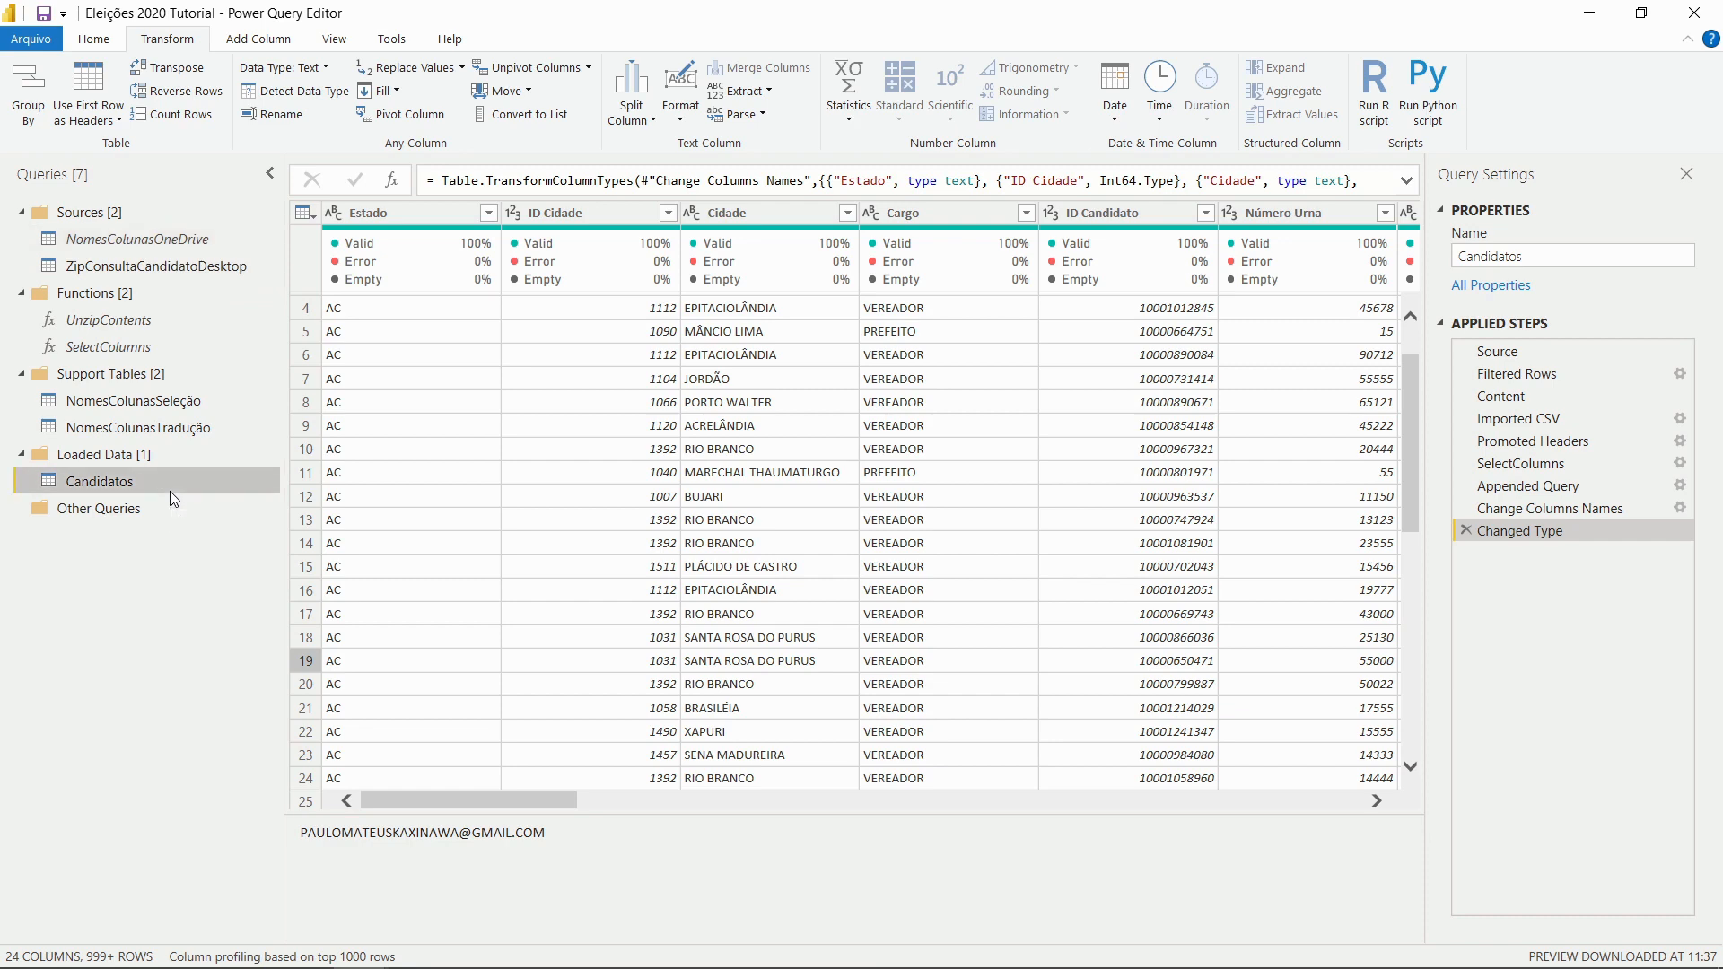
Disable loading for the ZipConsultaCandidatoDesktop query
{"action": "left_click", "coordinate": [201, 242]}
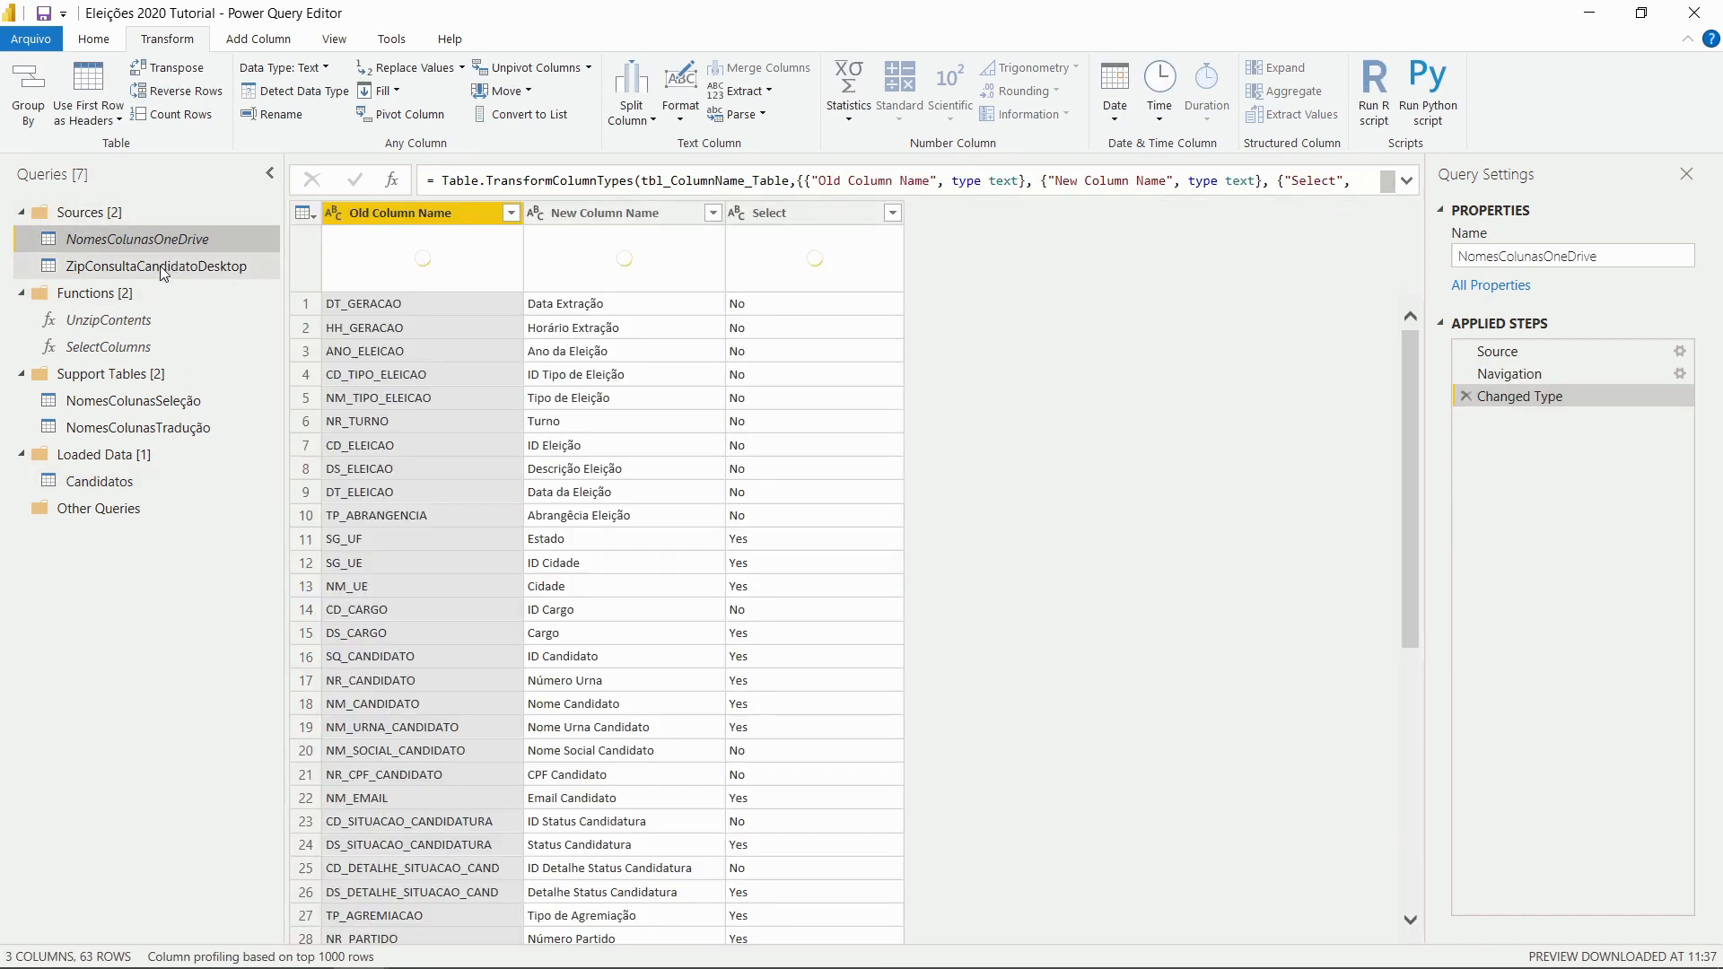
{"action": "left_click", "coordinate": [161, 268]}
{"action": "right_click", "coordinate": [163, 269]}
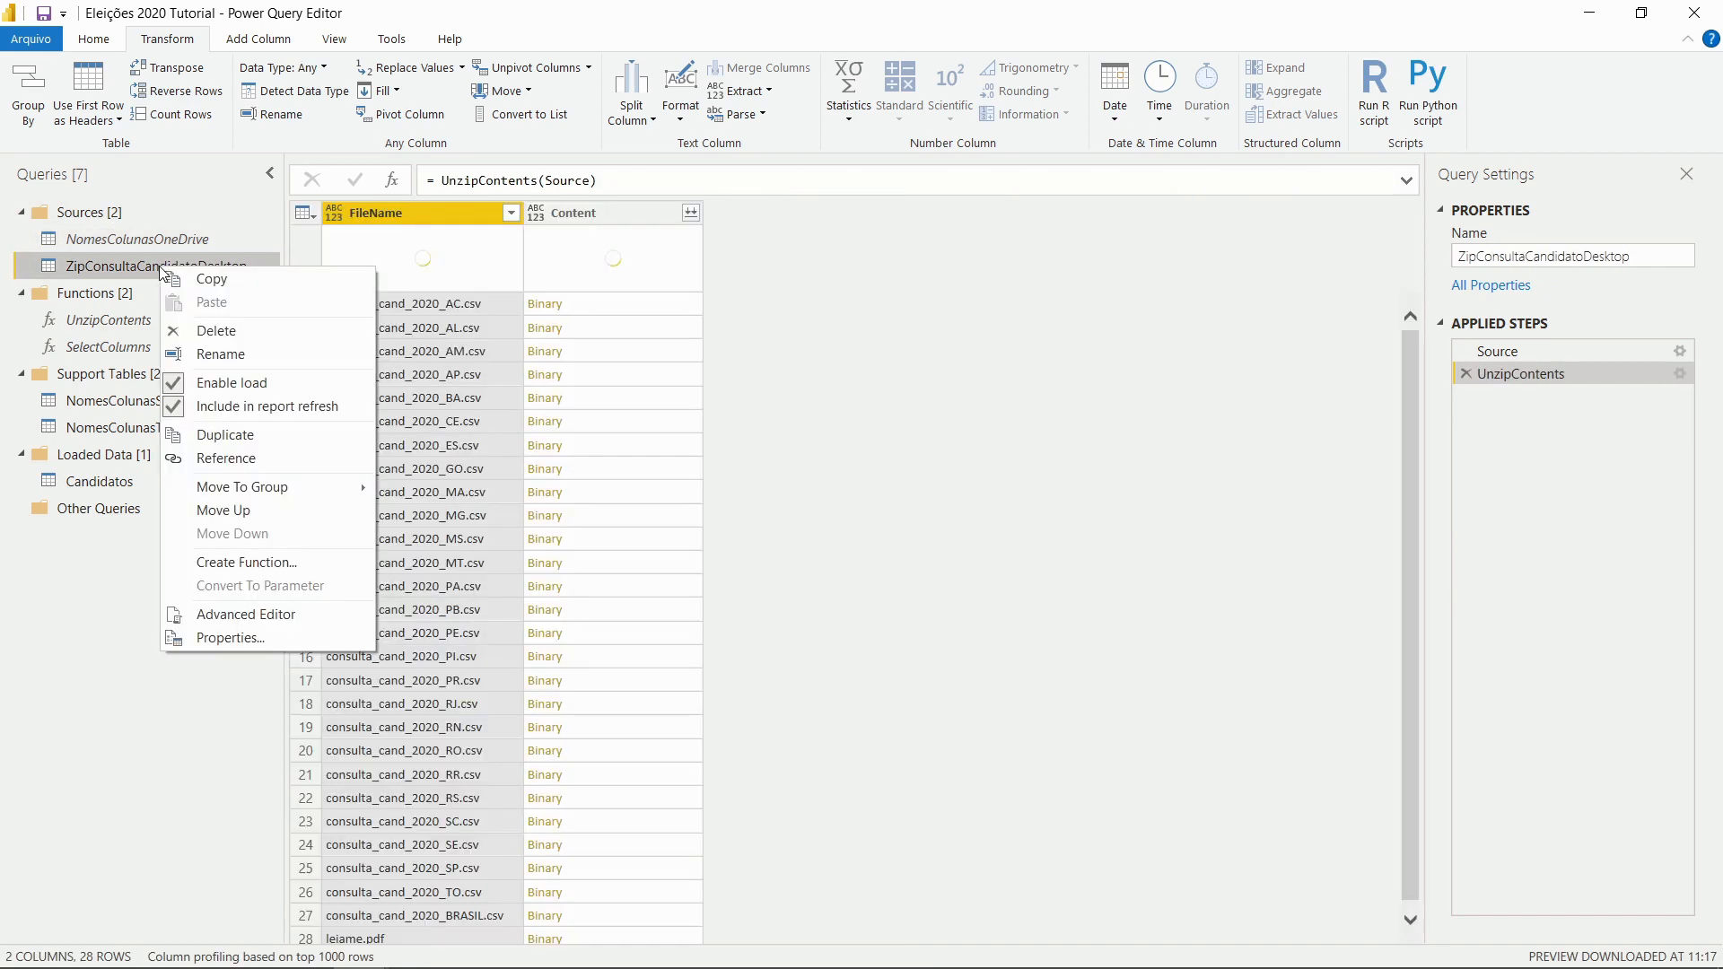
{"action": "left_click", "coordinate": [246, 380]}
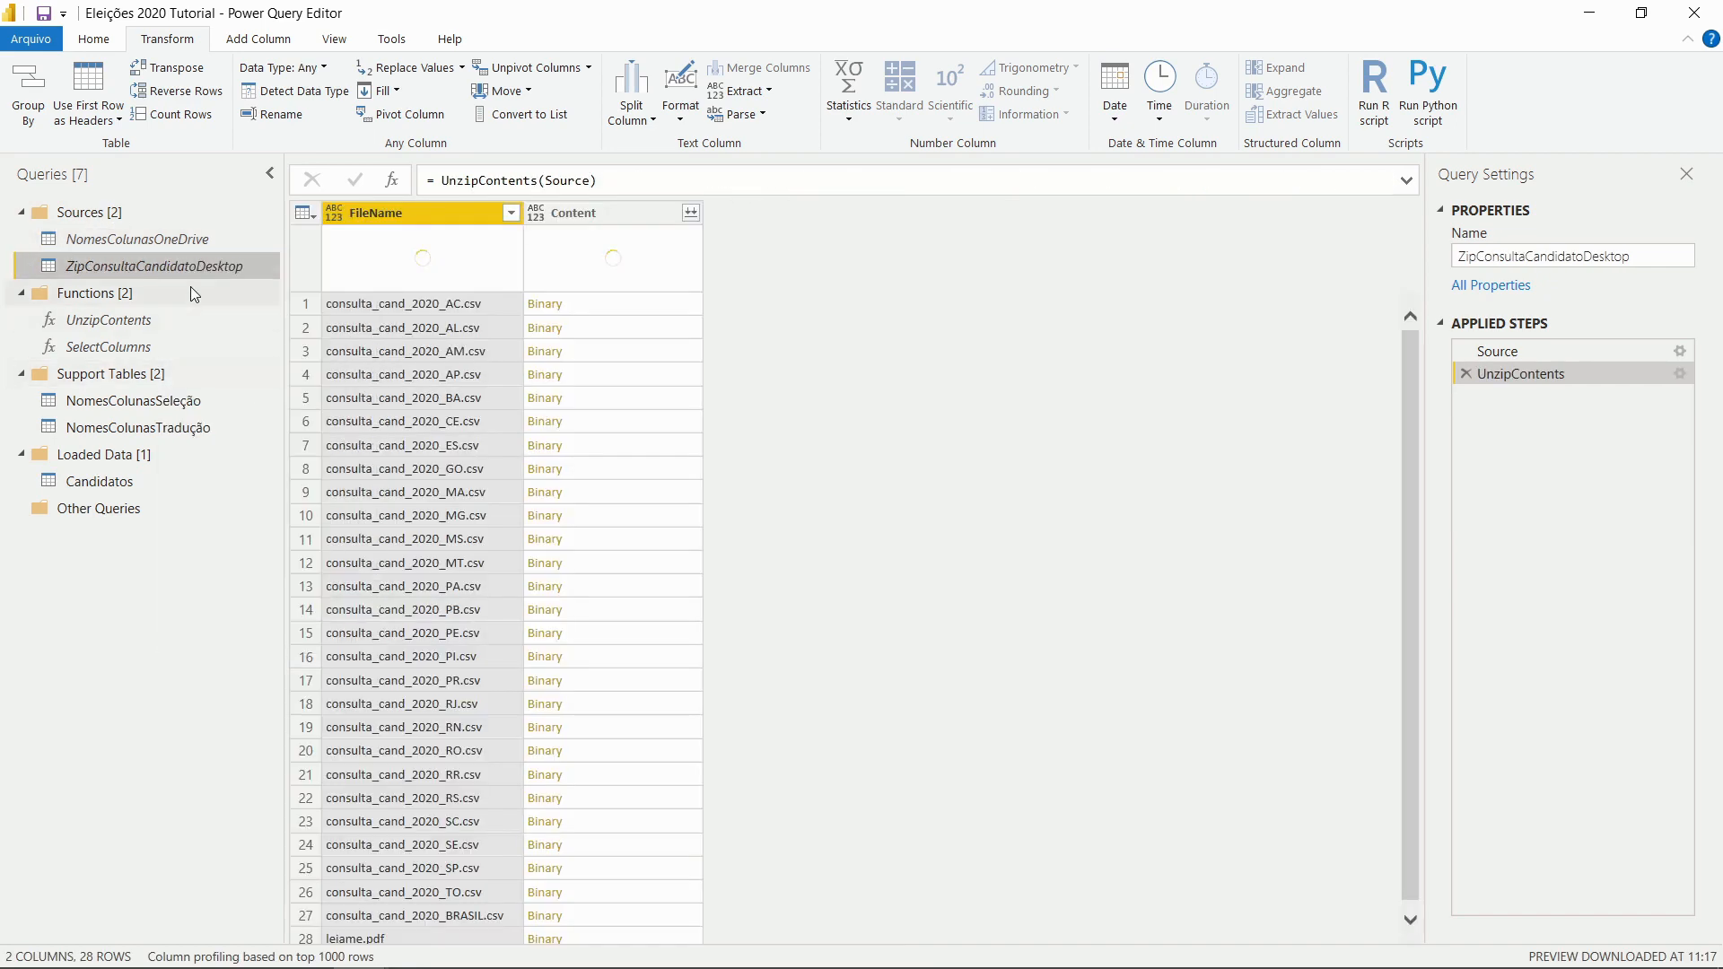
{"action": "left_click", "coordinate": [180, 472]}
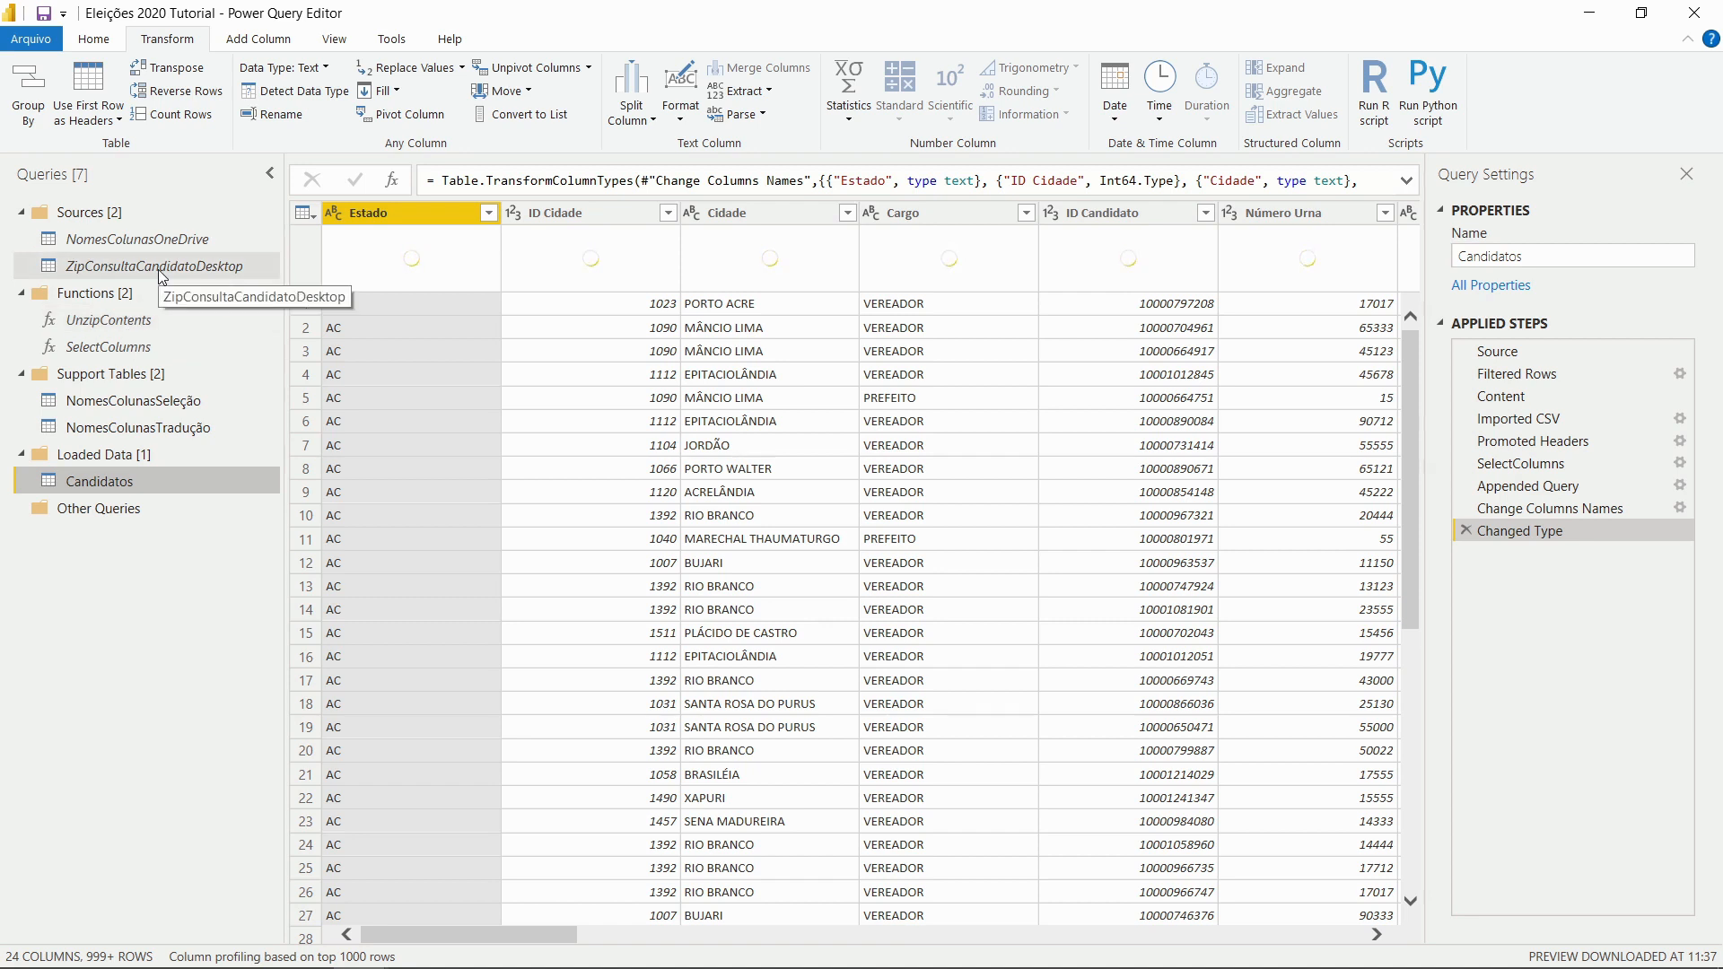
Disable loading for NomesColunasSeleção and NomesColunasTradução, then reselect Candidatos
{"action": "left_click", "coordinate": [138, 406]}
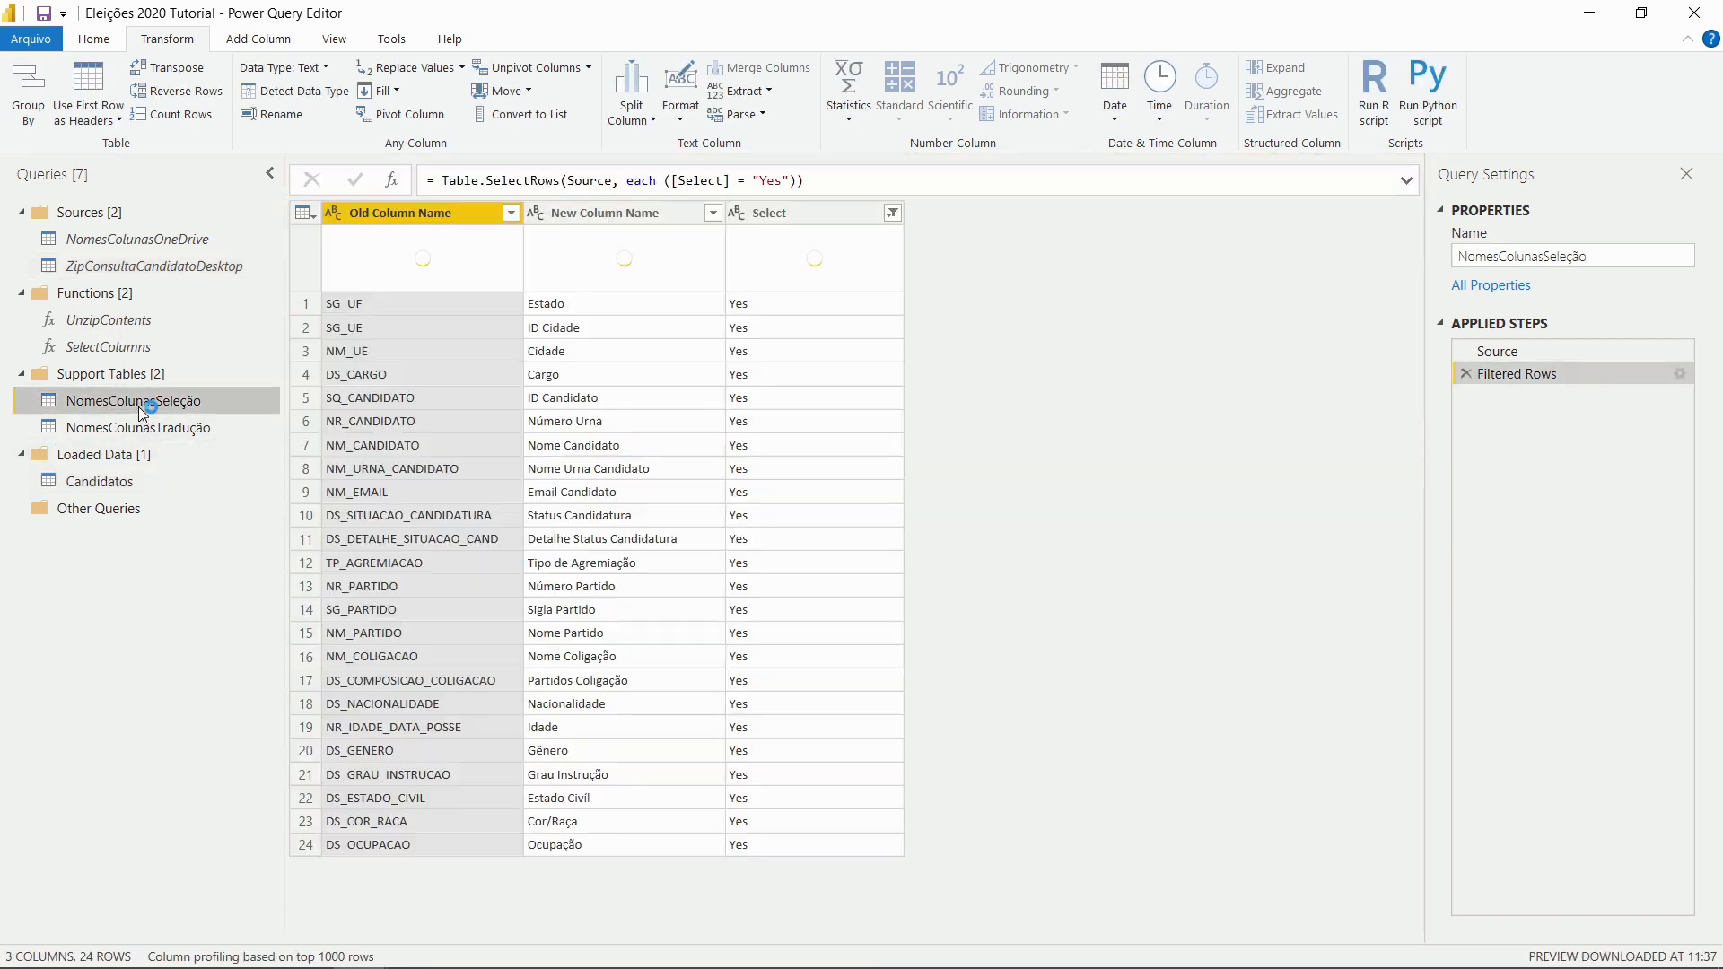
{"action": "right_click", "coordinate": [138, 407]}
{"action": "left_click", "coordinate": [208, 519]}
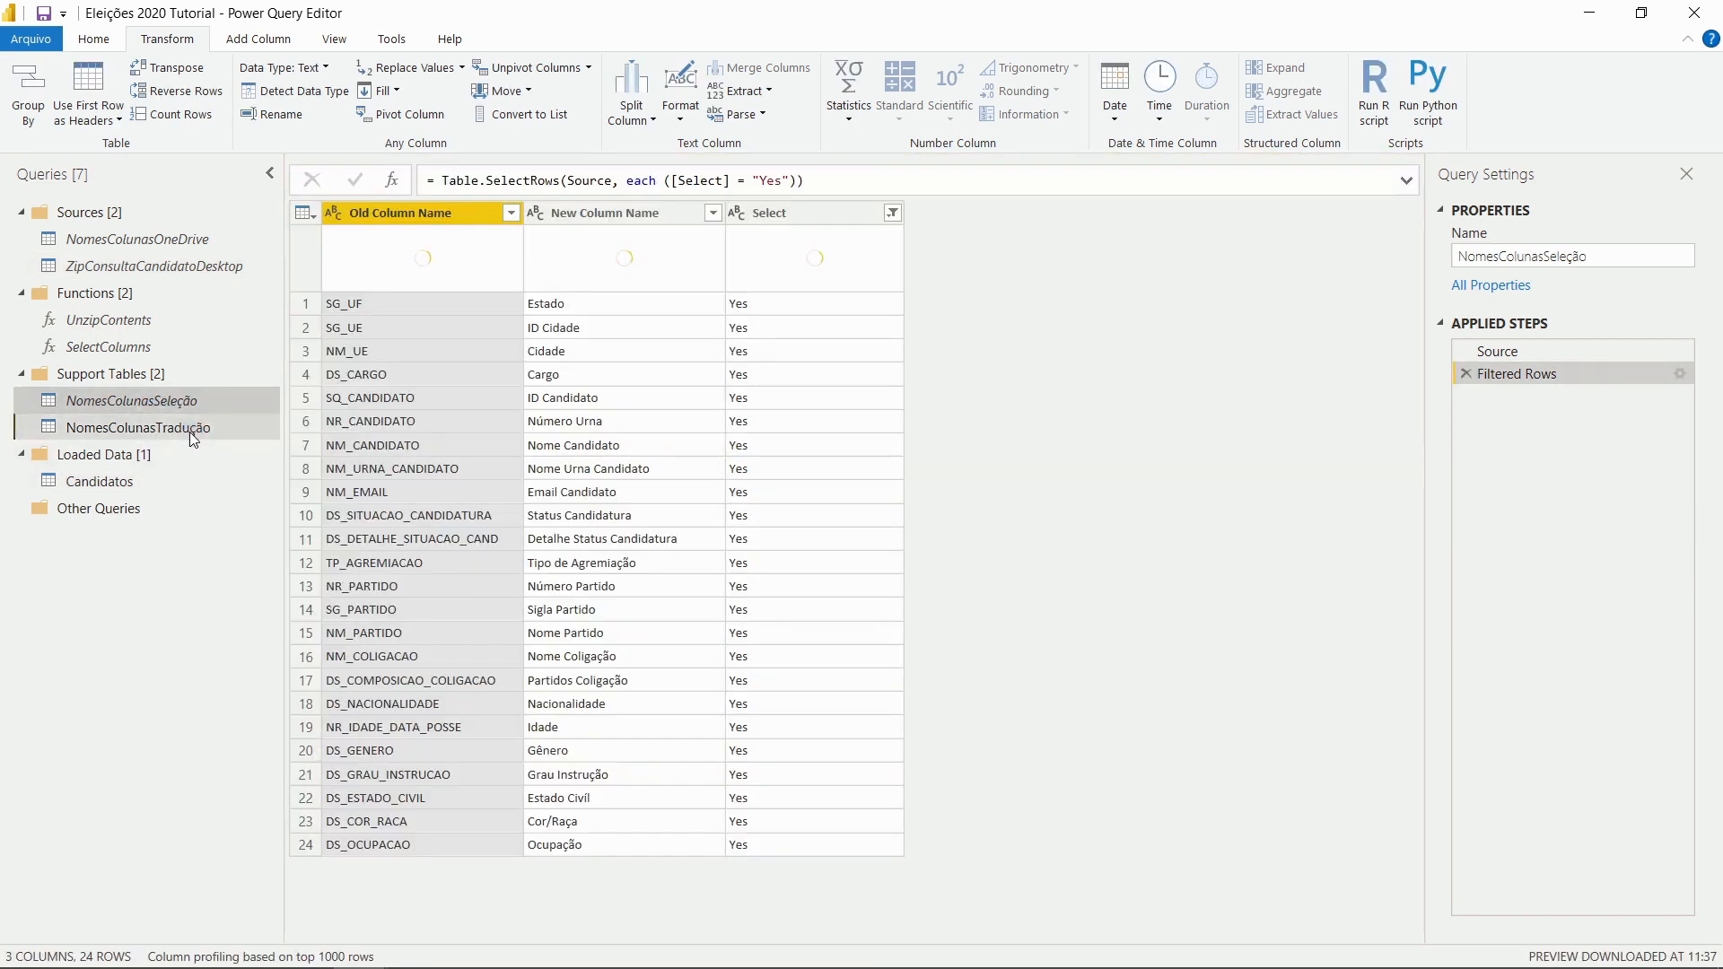
{"action": "left_click", "coordinate": [191, 433]}
{"action": "right_click", "coordinate": [179, 437]}
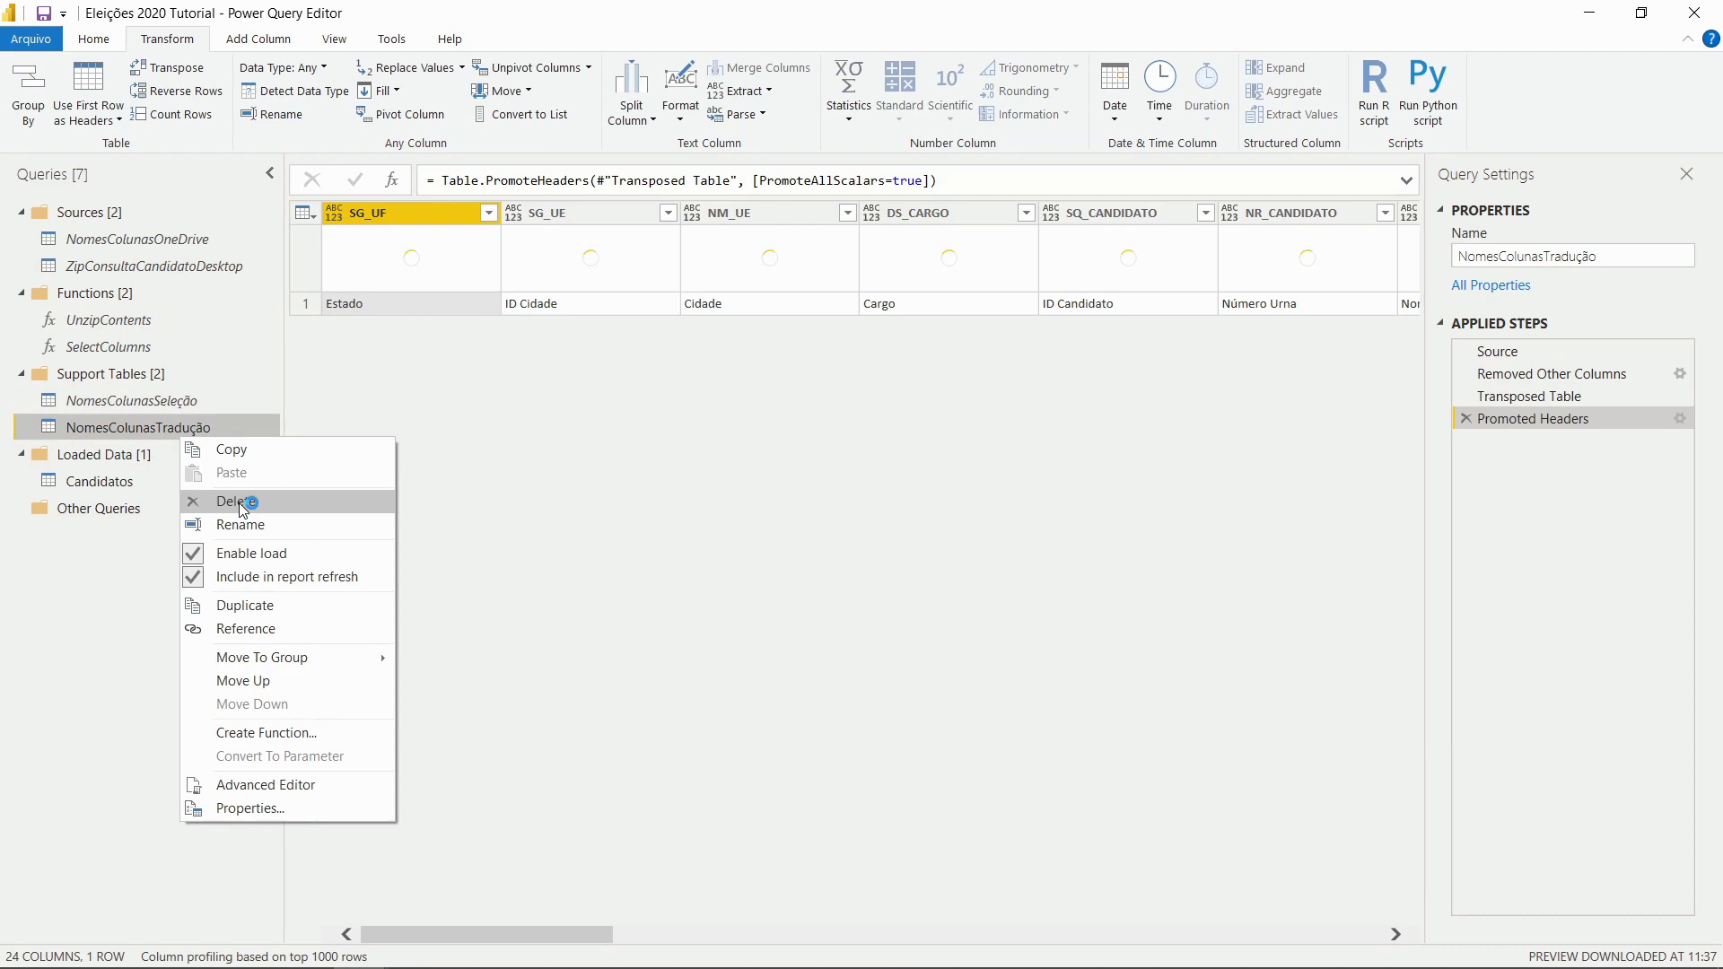
{"action": "left_click", "coordinate": [240, 552]}
{"action": "left_click", "coordinate": [153, 483]}
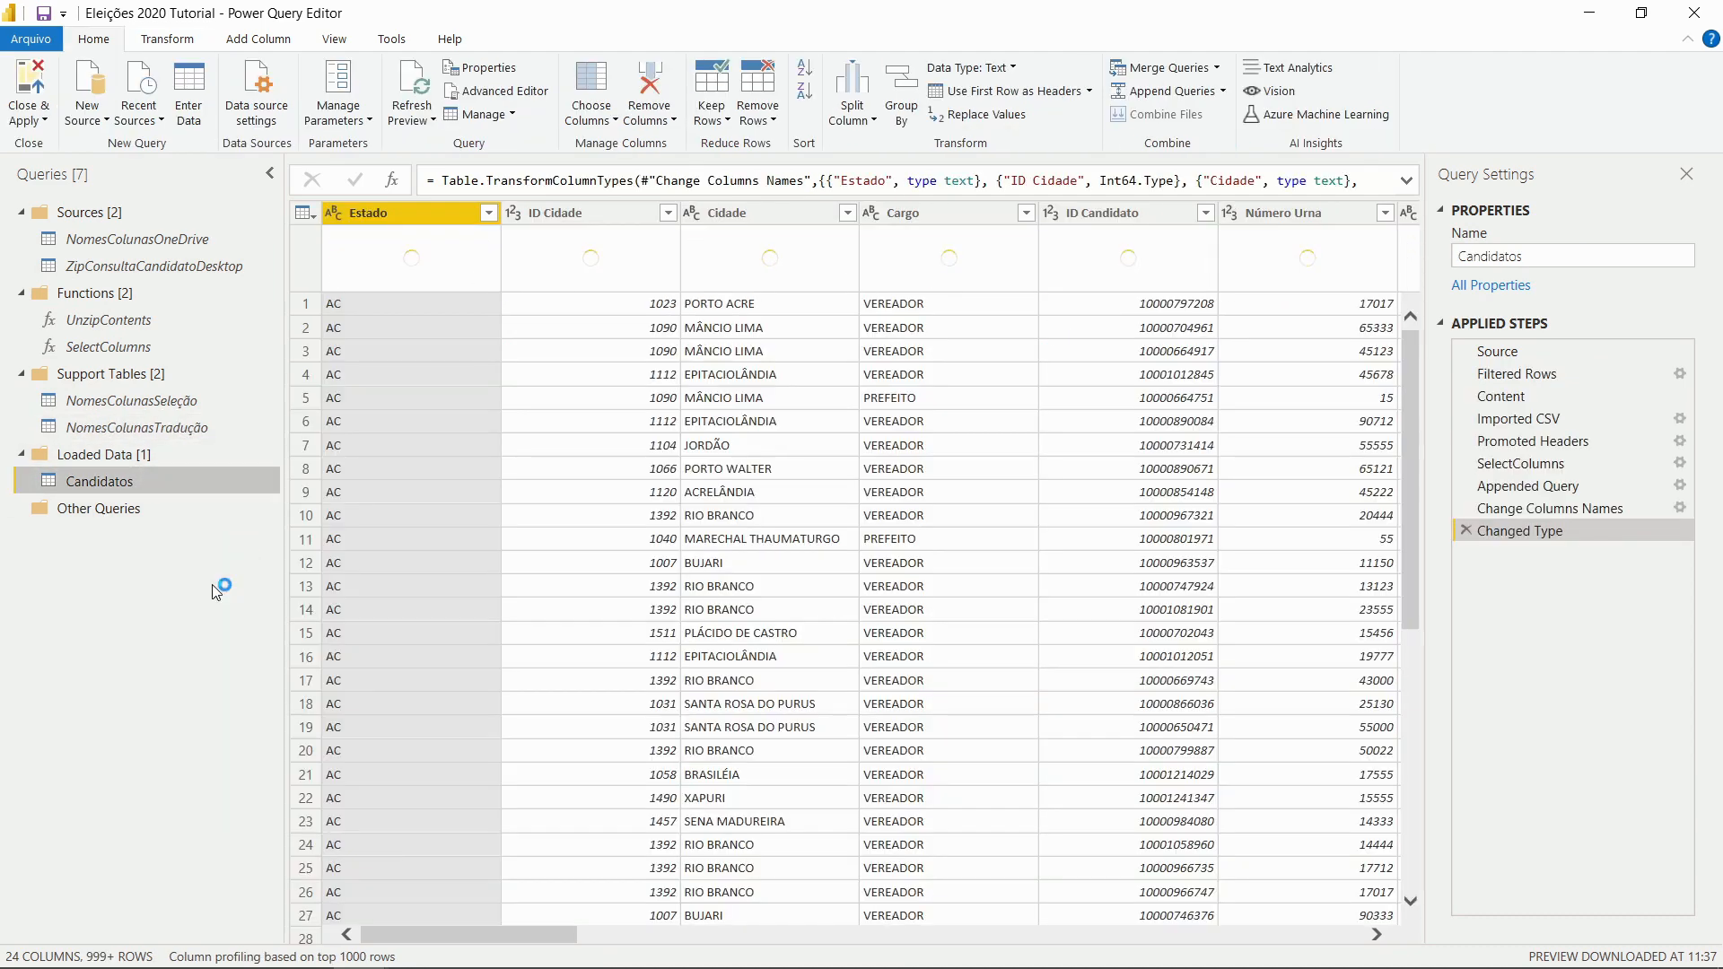
Close & Apply the queries and check the Candidatos fields in the Fields pane
{"action": "left_click", "coordinate": [29, 85]}
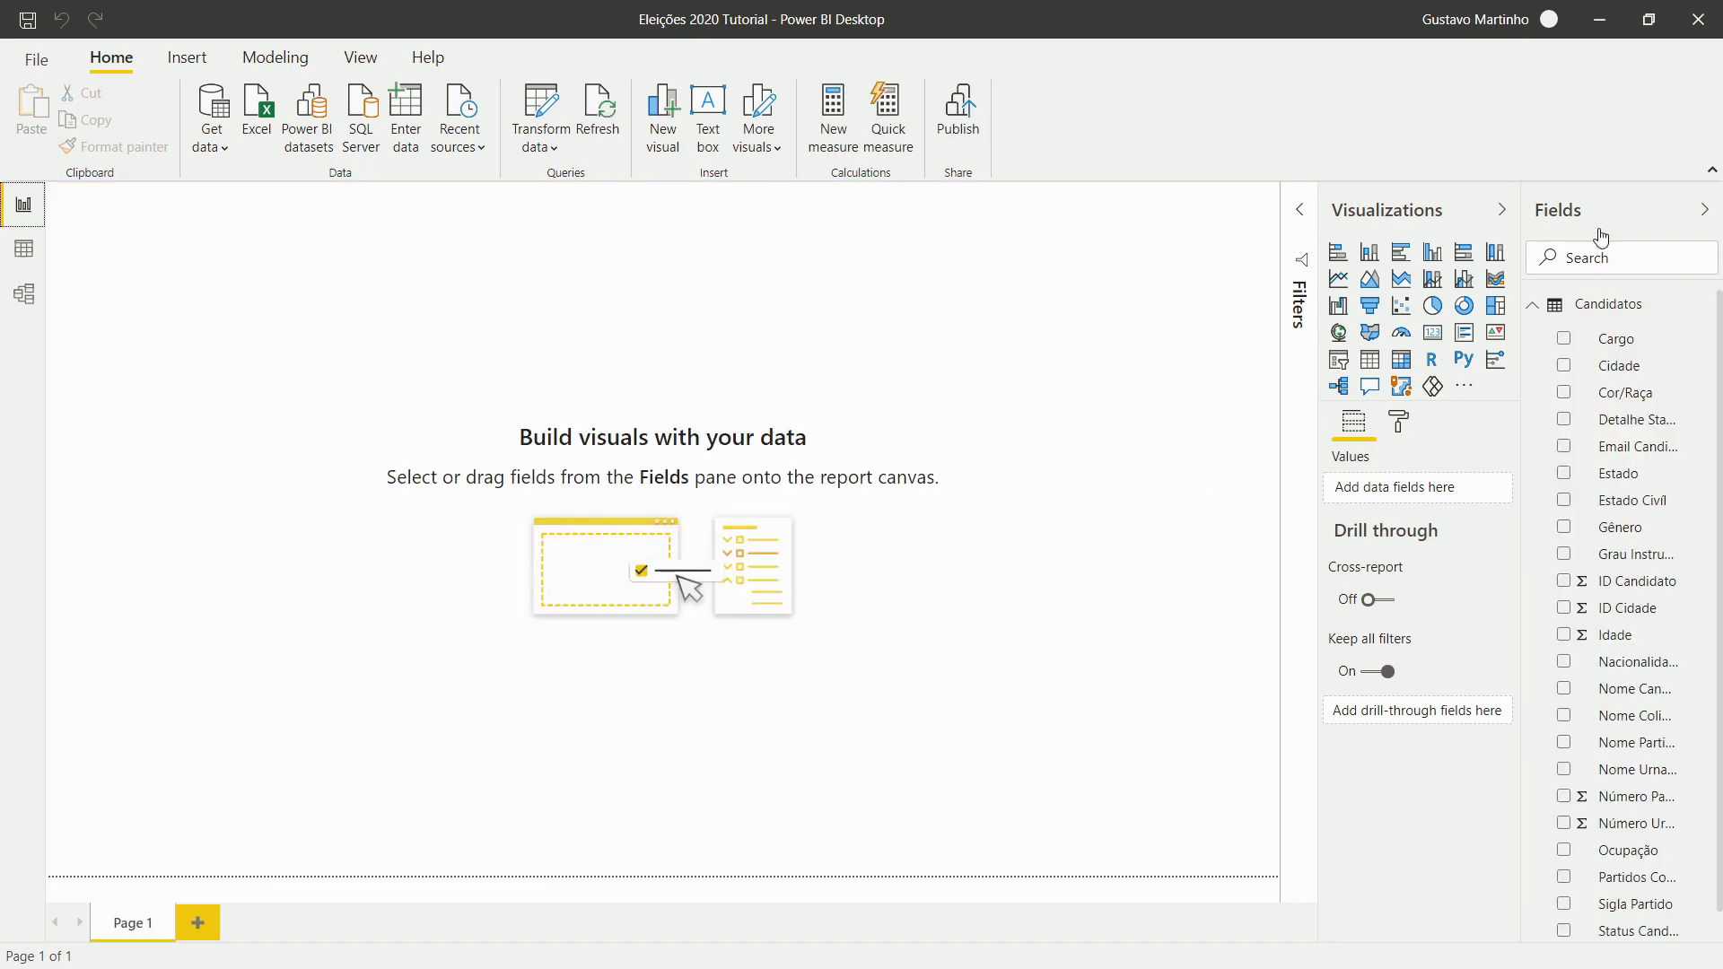
{"action": "scroll", "coordinate": [1640, 481], "scroll_direction": "down", "scroll_amount": 1}
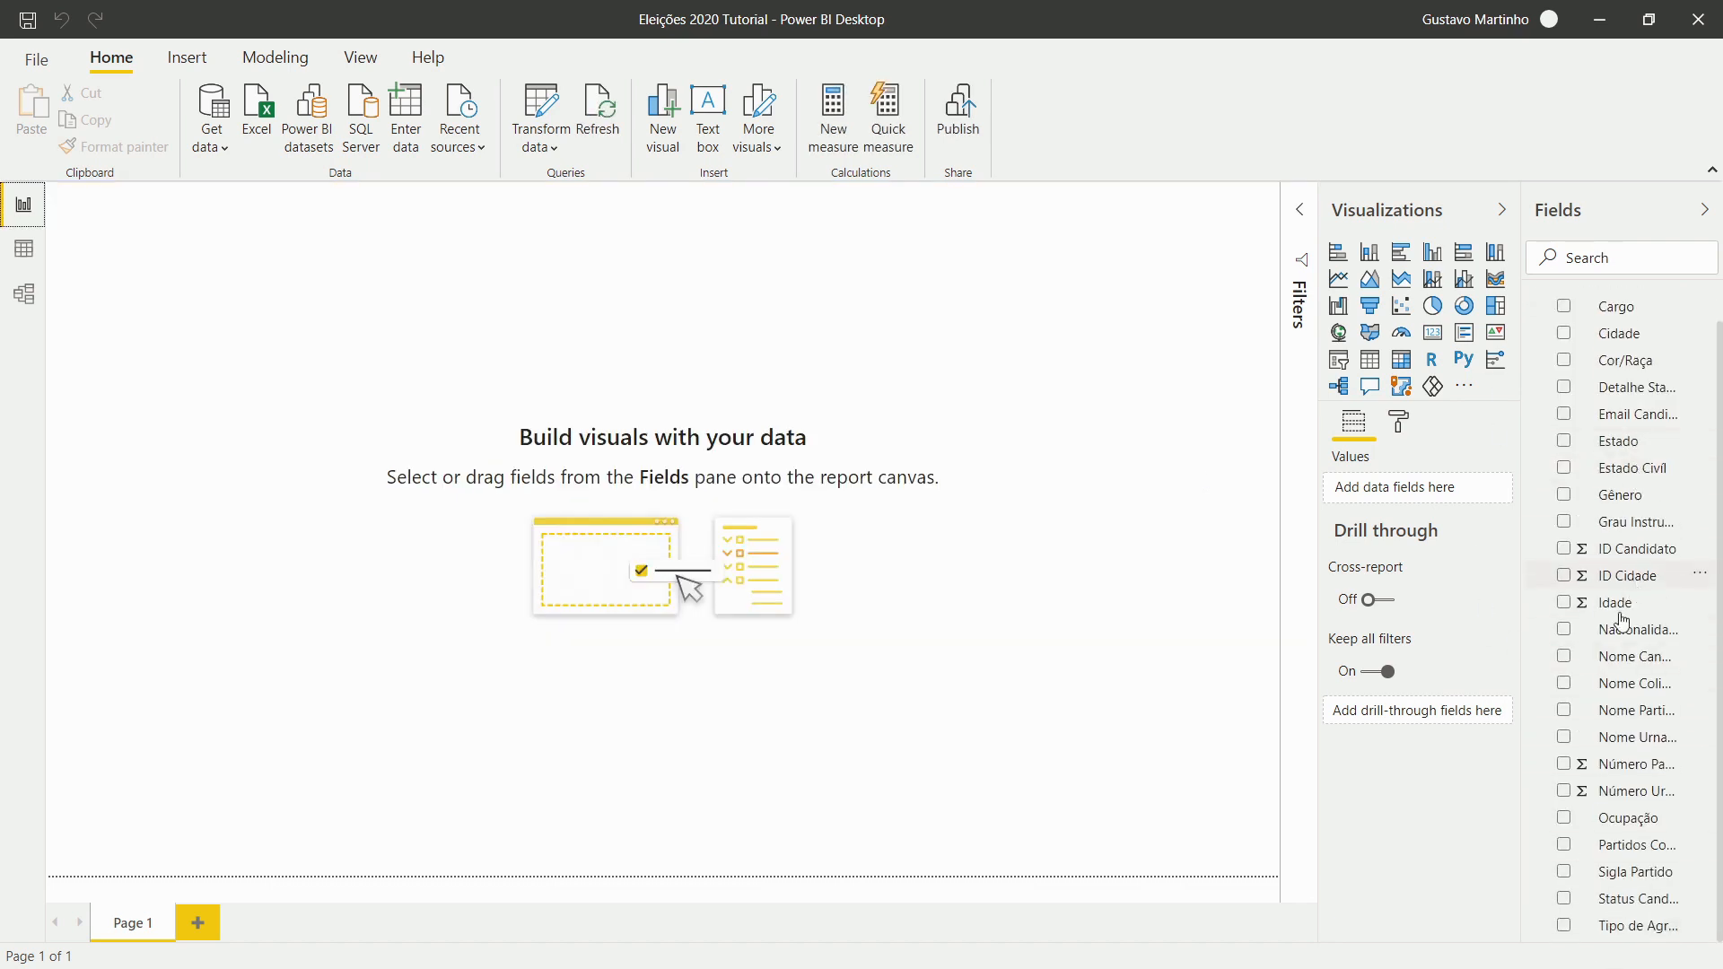
{"action": "scroll", "coordinate": [1606, 628], "scroll_direction": "up", "scroll_amount": 1}
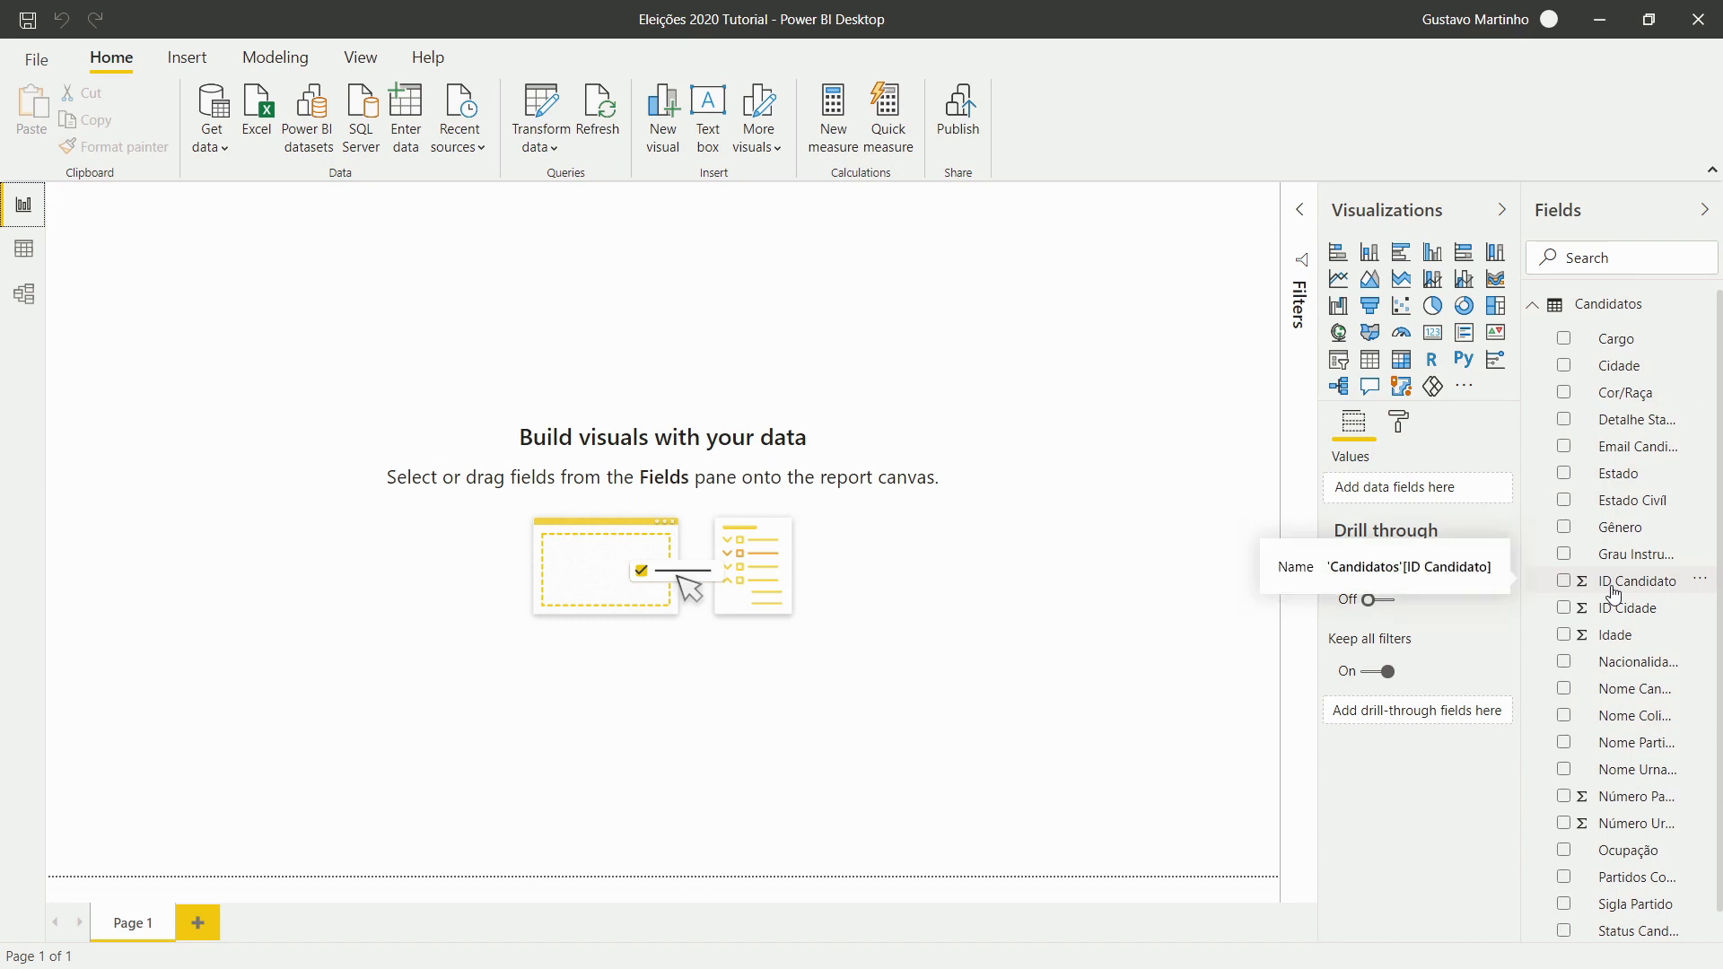